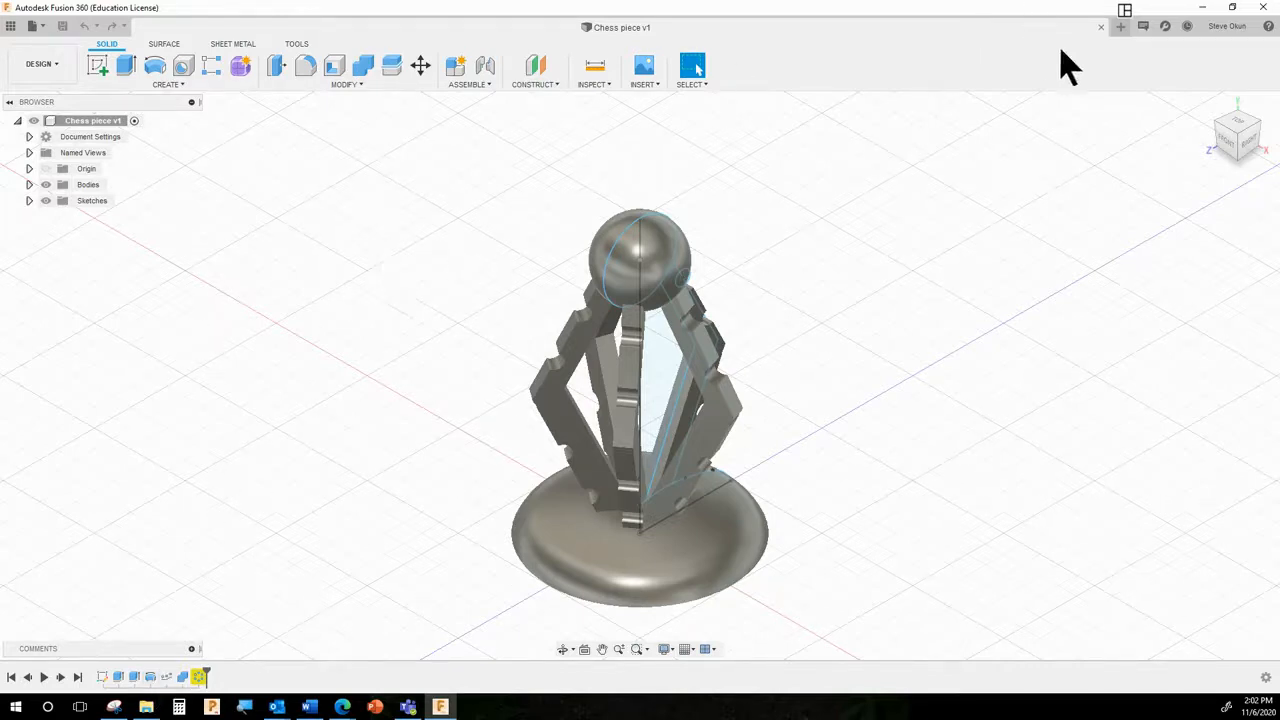
- Create a new design and save it in the Beginners location, named with the owner's surname followed by "Chess Piece"
left_click(1122, 27)
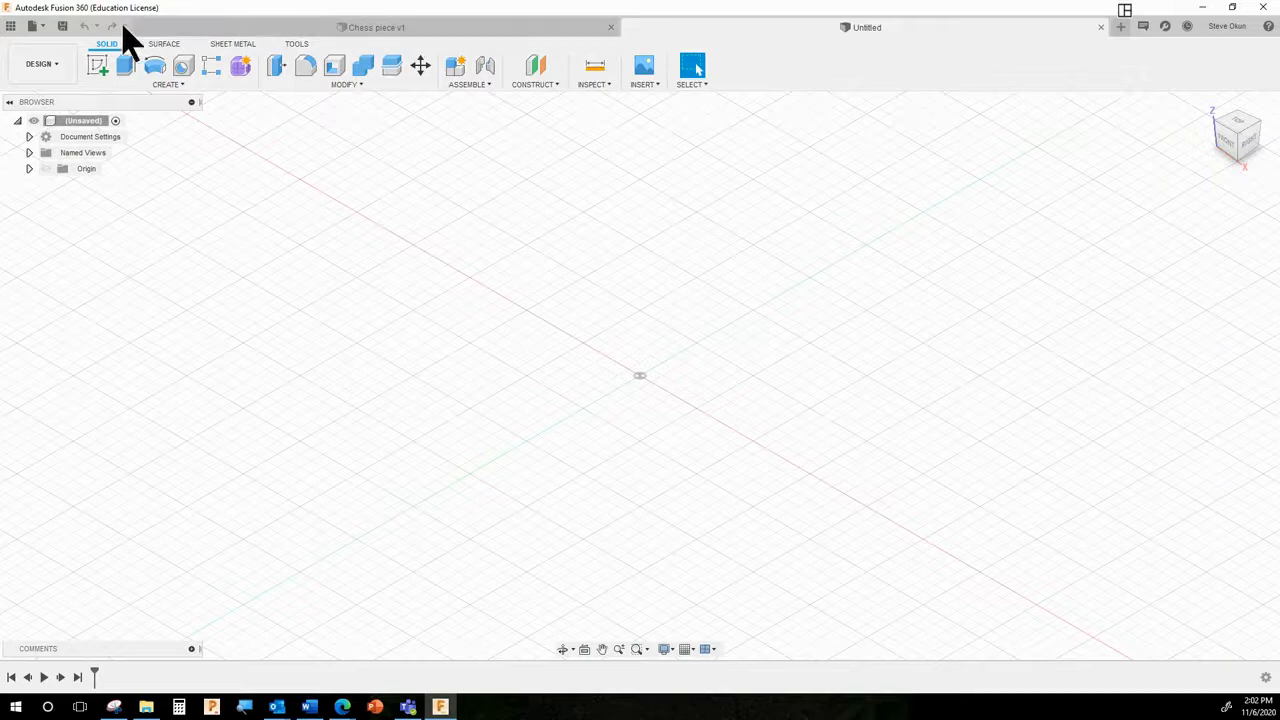
left_click(62, 27)
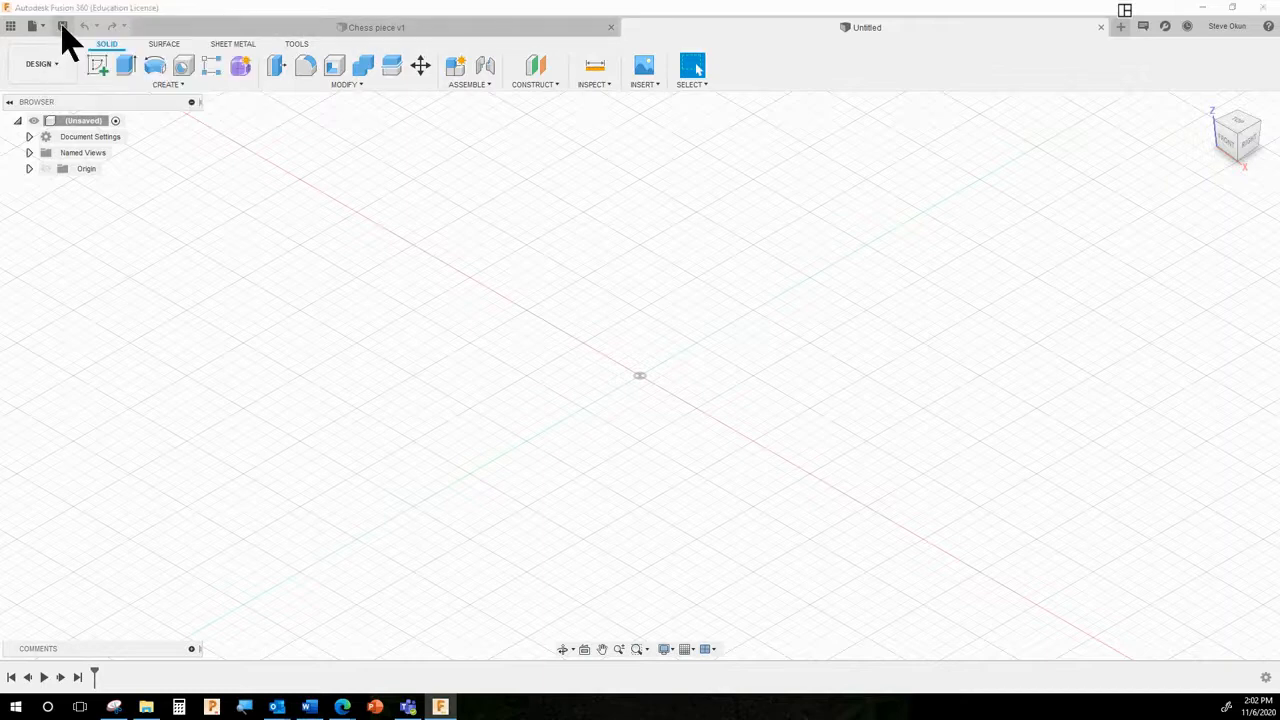
type("Okun Chess Piece")
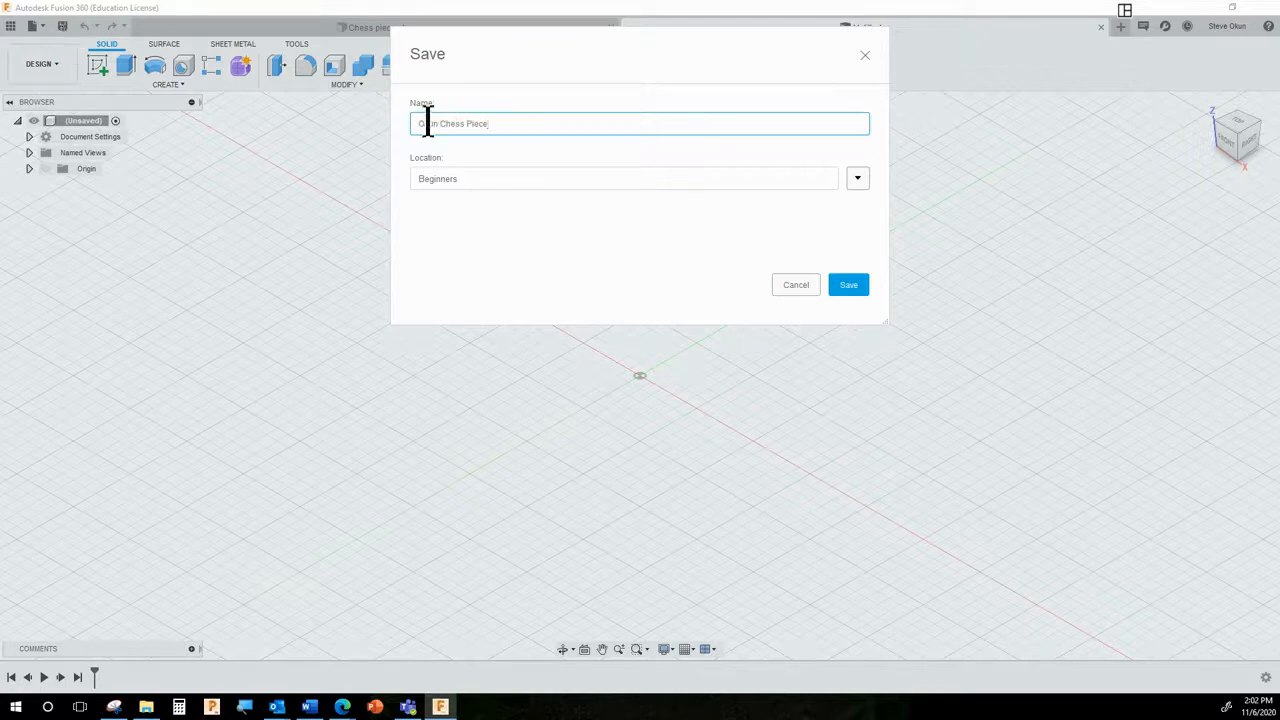
left_click(848, 287)
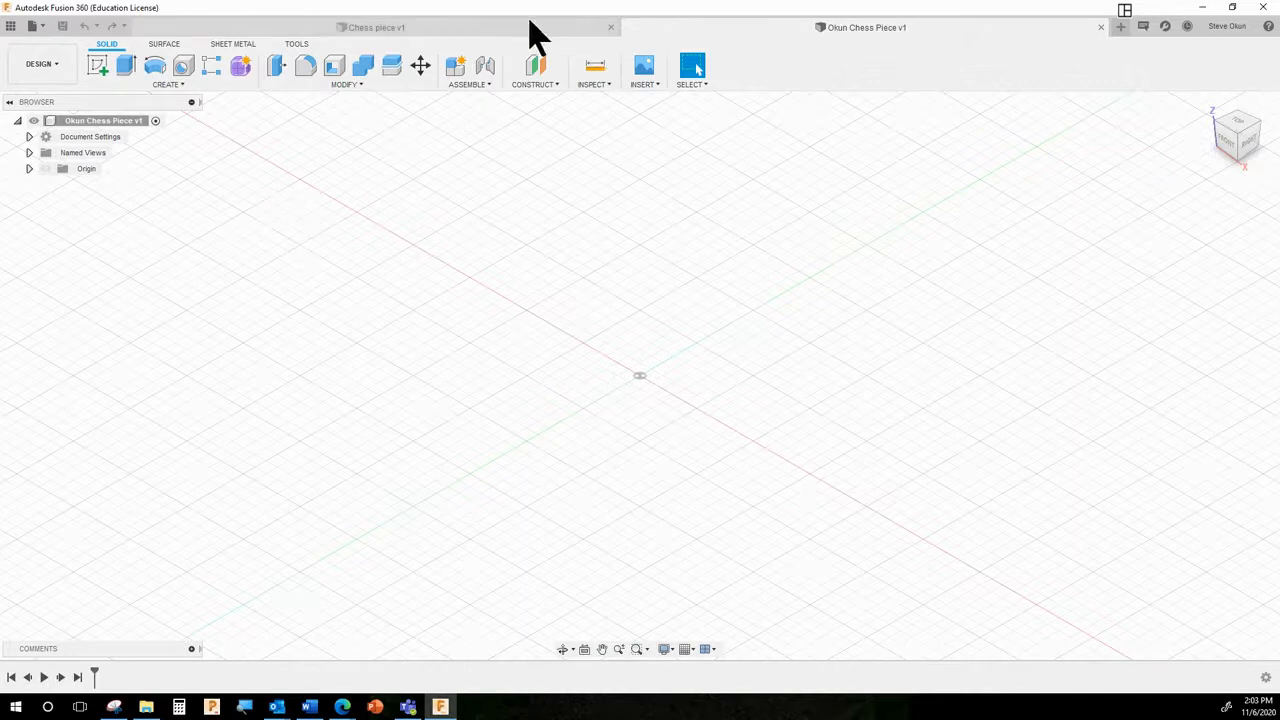
- Start a sketch on the vertical YZ origin plane and draw an 80 mm vertical line upward from the origin
left_click(462, 27)
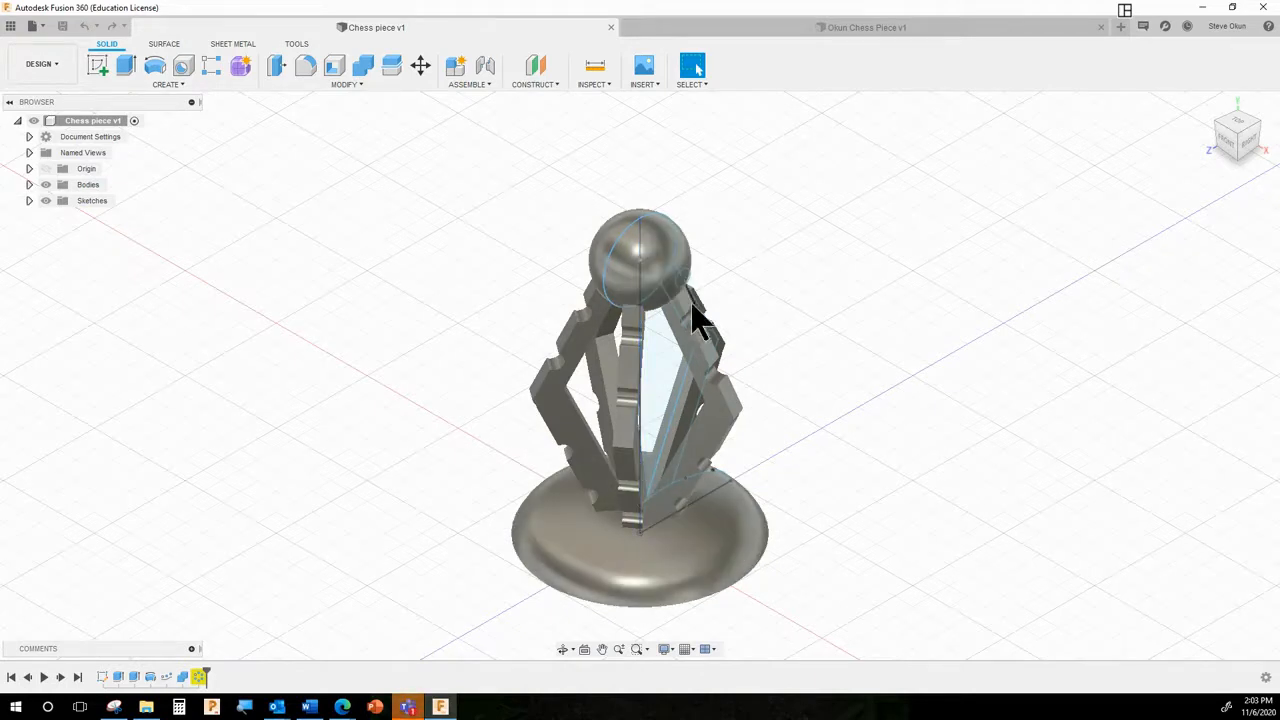
left_click(748, 28)
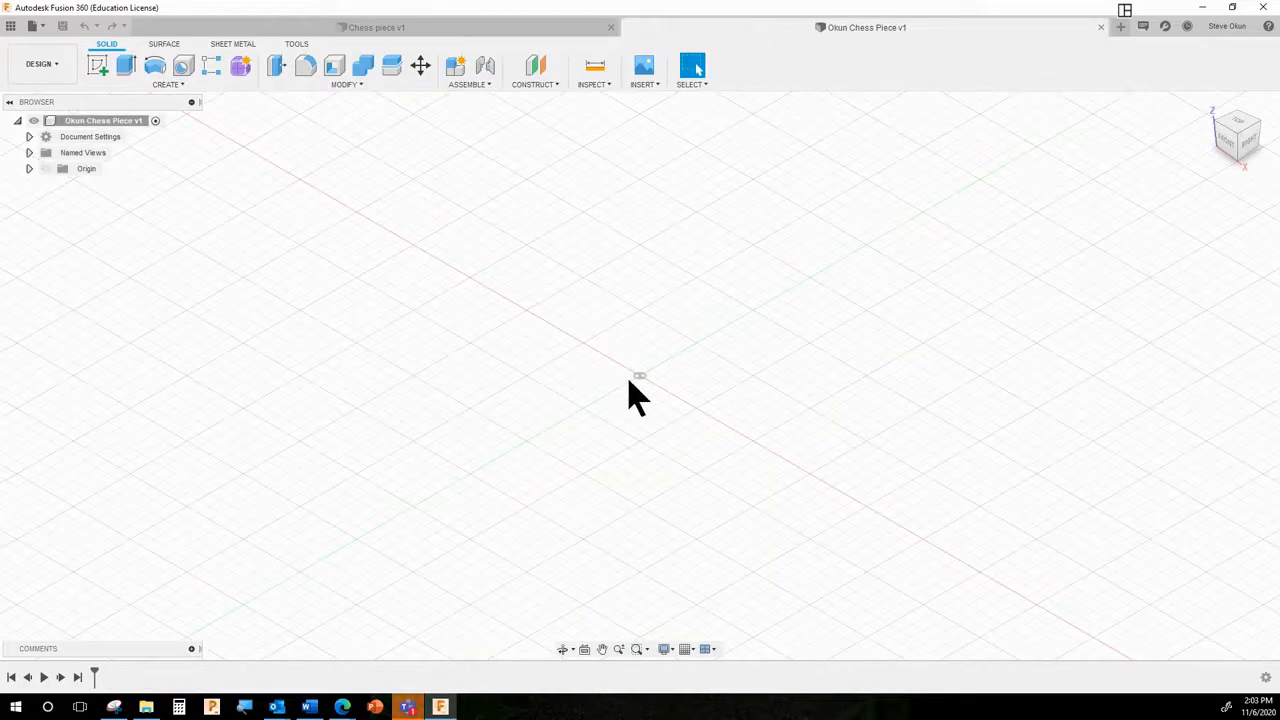
left_click(96, 65)
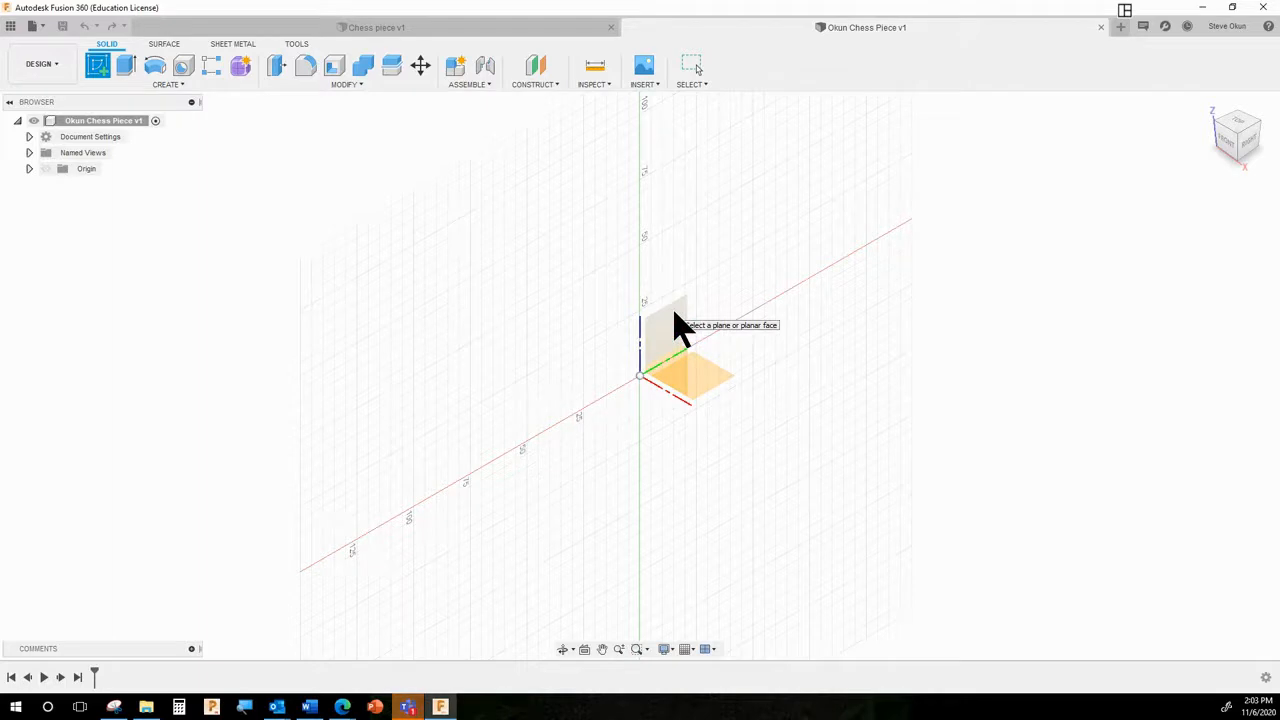
left_click(675, 327)
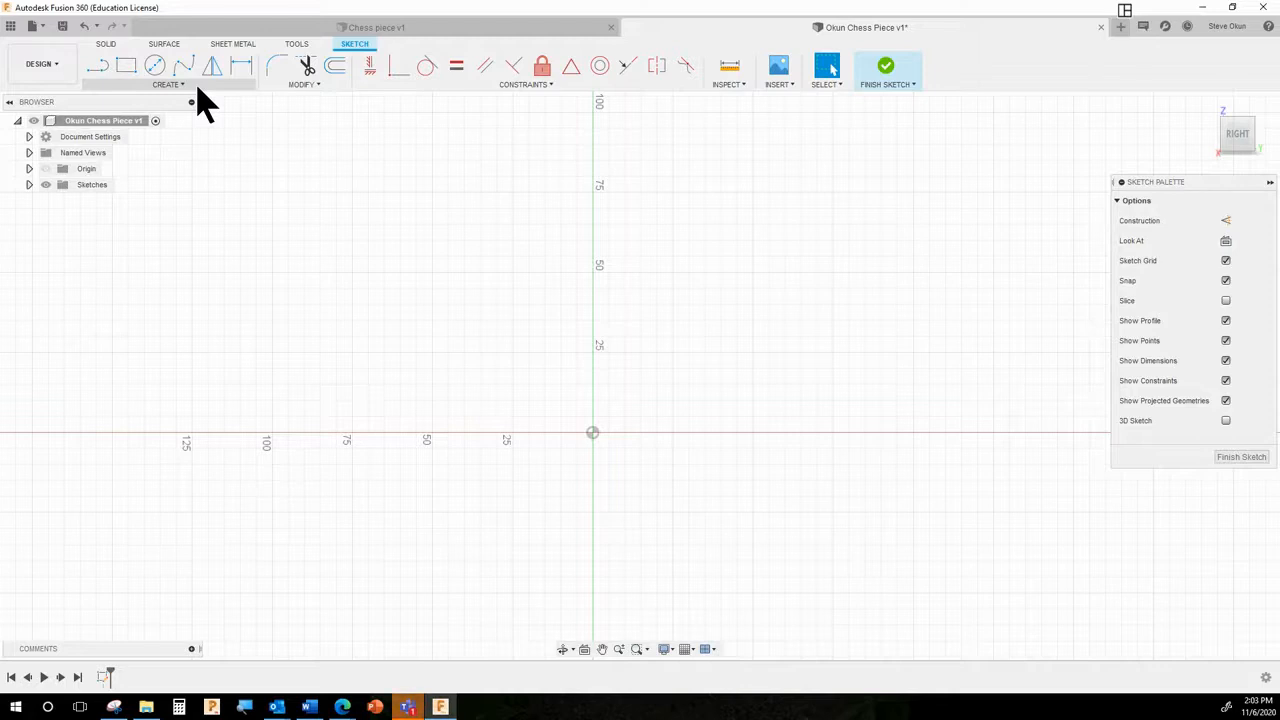
left_click(98, 70)
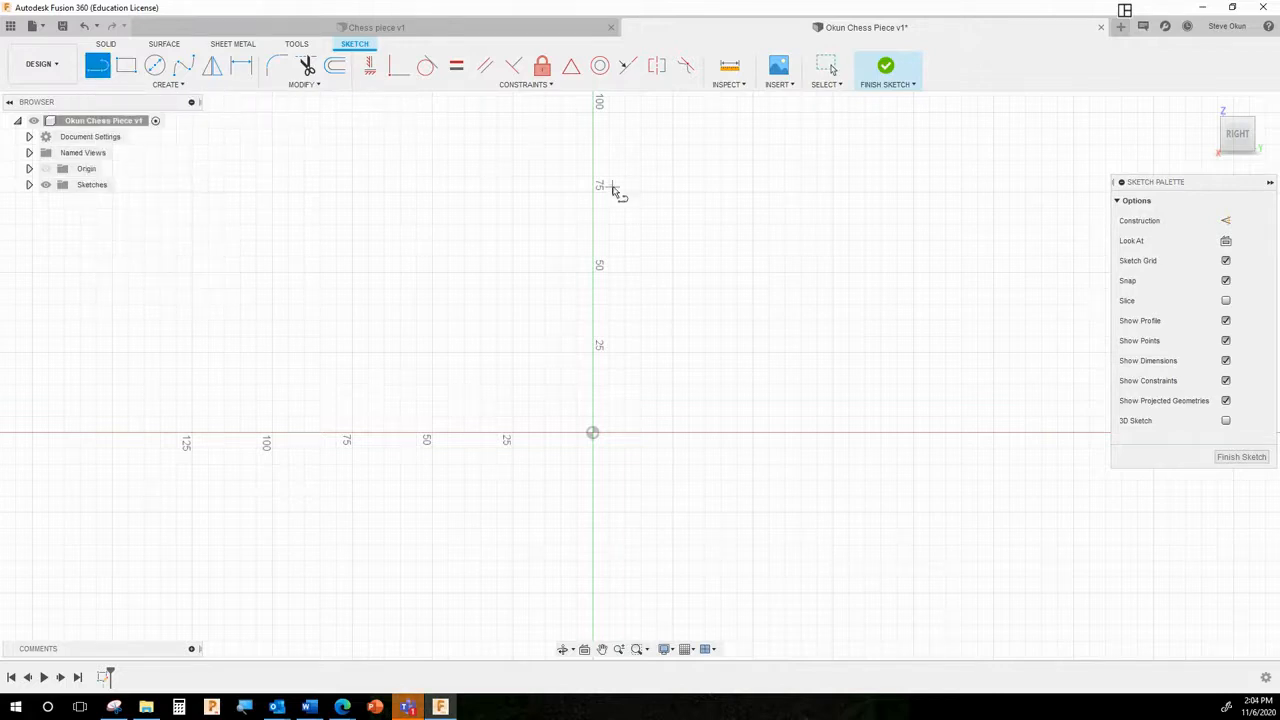
left_click(592, 433)
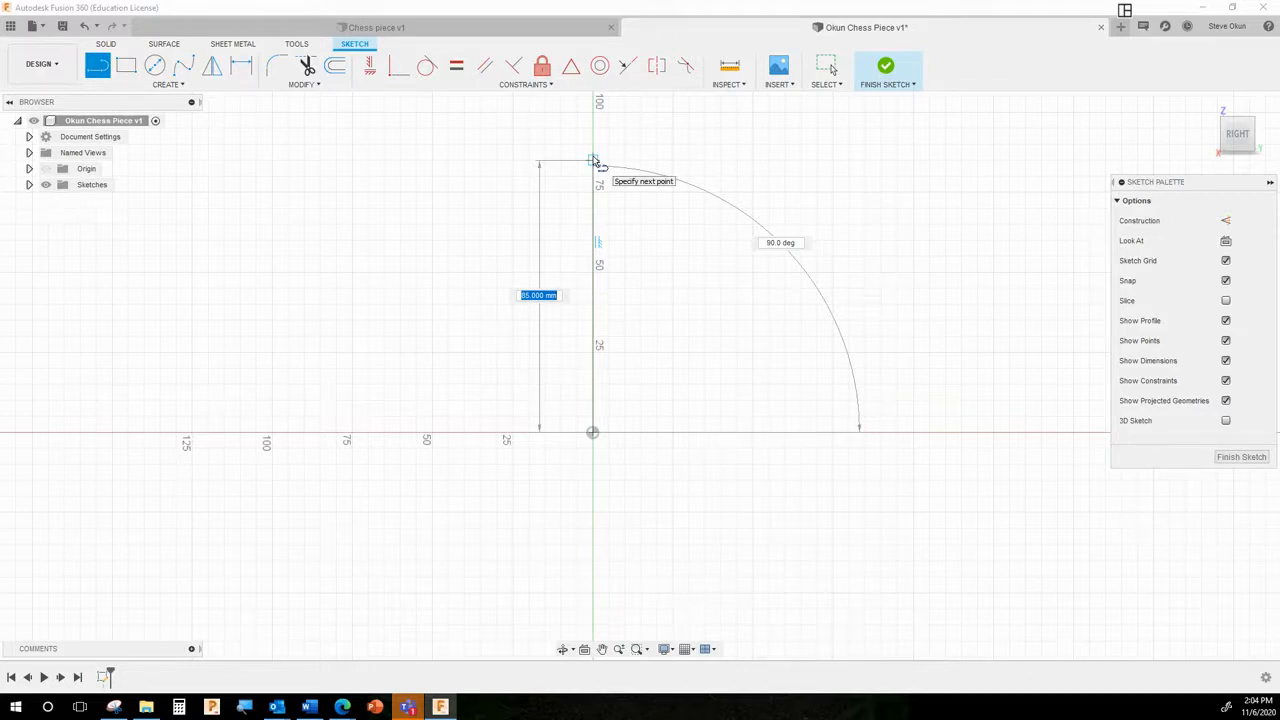
type("80")
key("Tab")
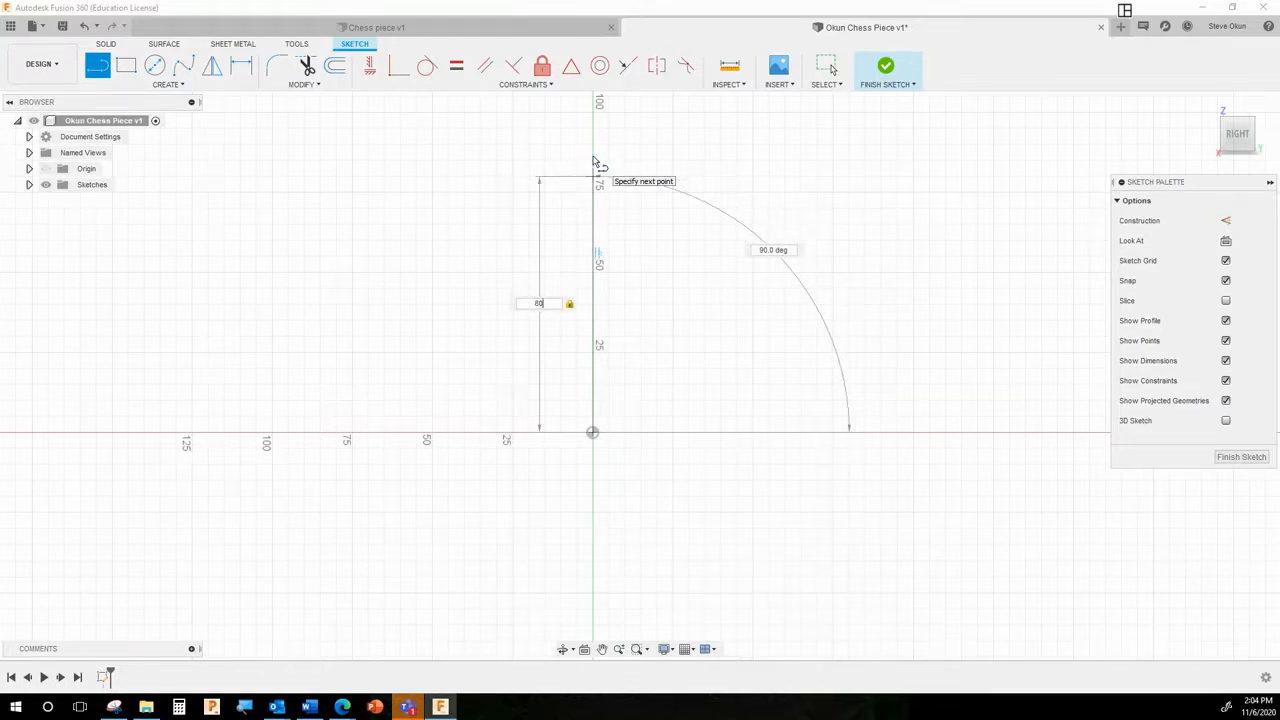
key("Escape")
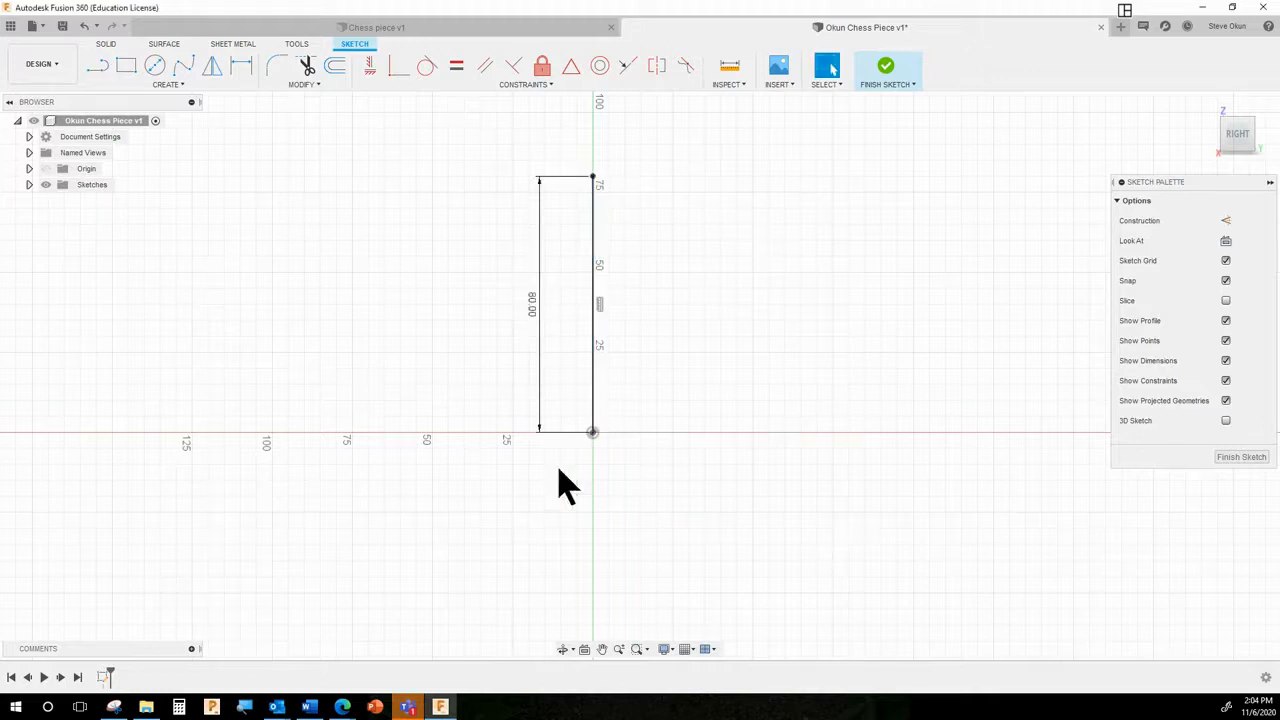
- Draw a 30 mm horizontal line from the origin toward the right of the vertical line
left_click(100, 68)
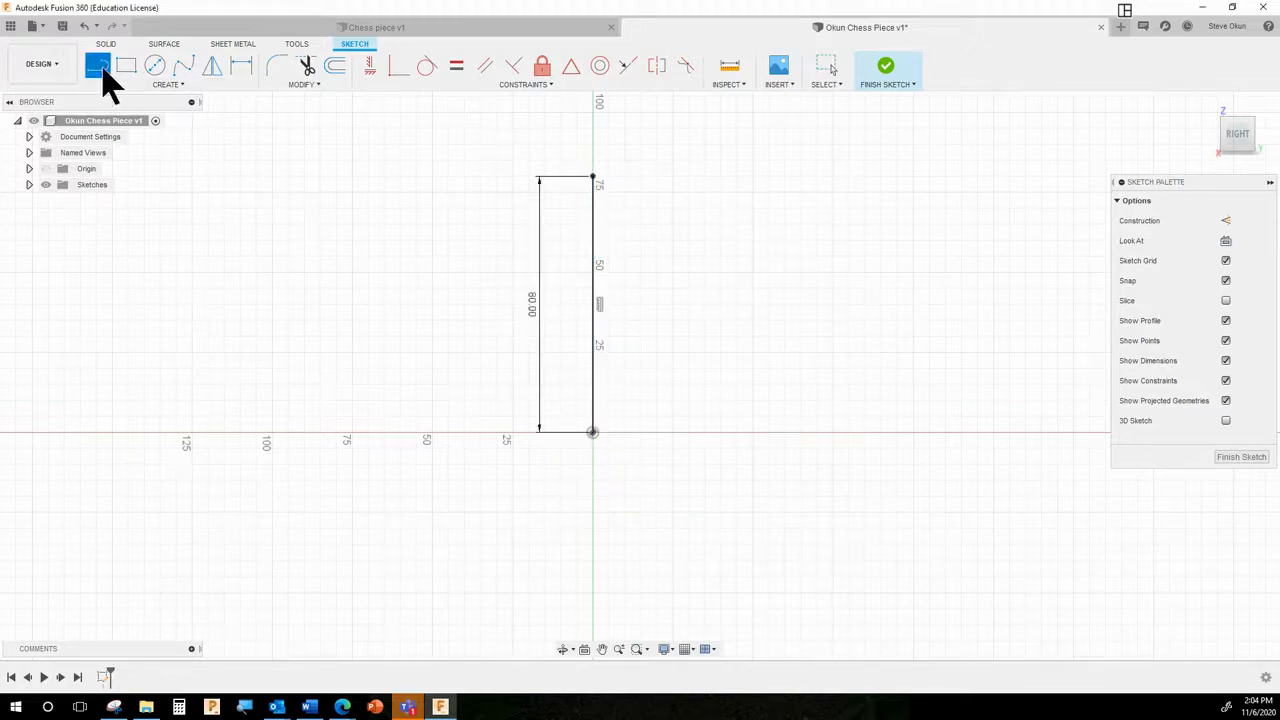
left_click(593, 433)
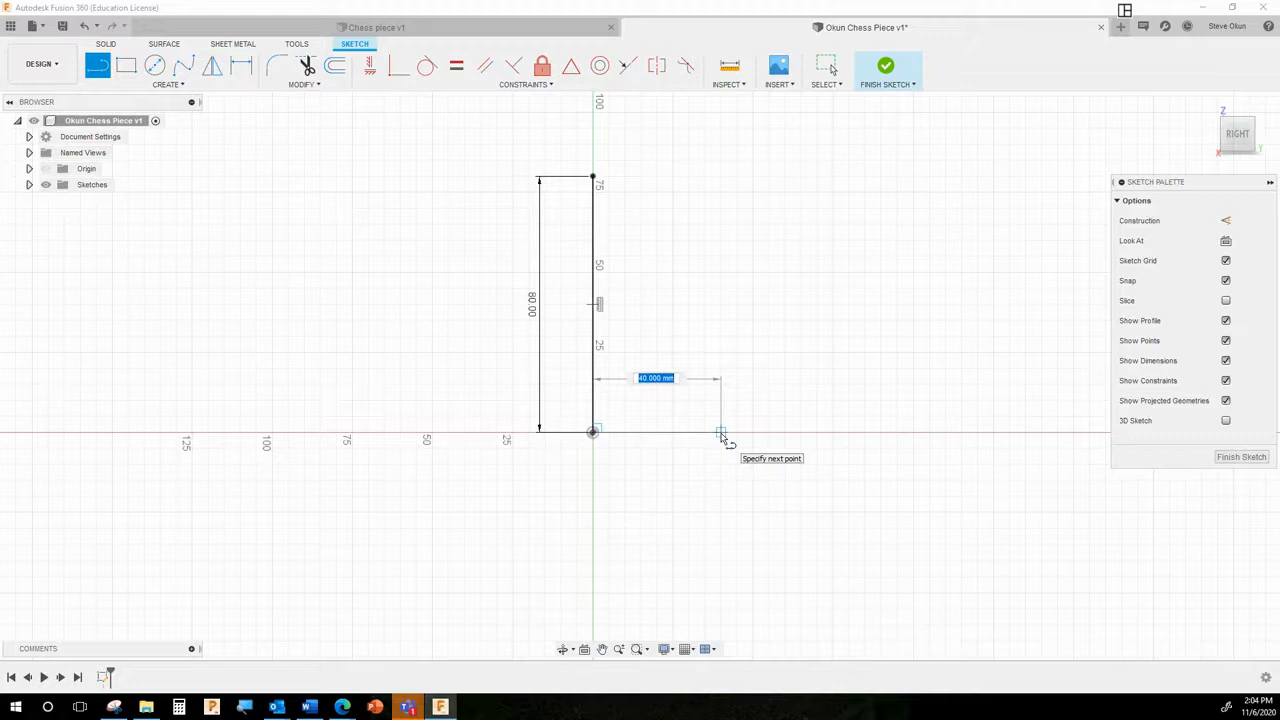
type("30")
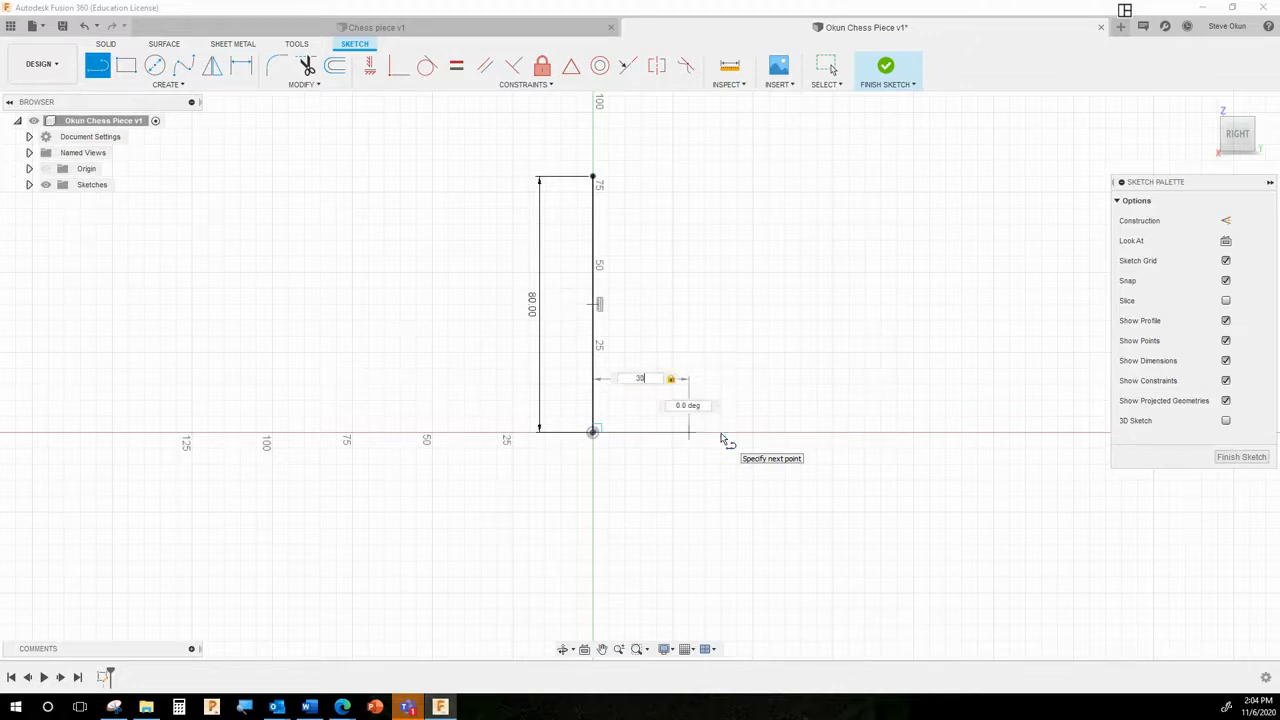
key("Return")
key("Escape")
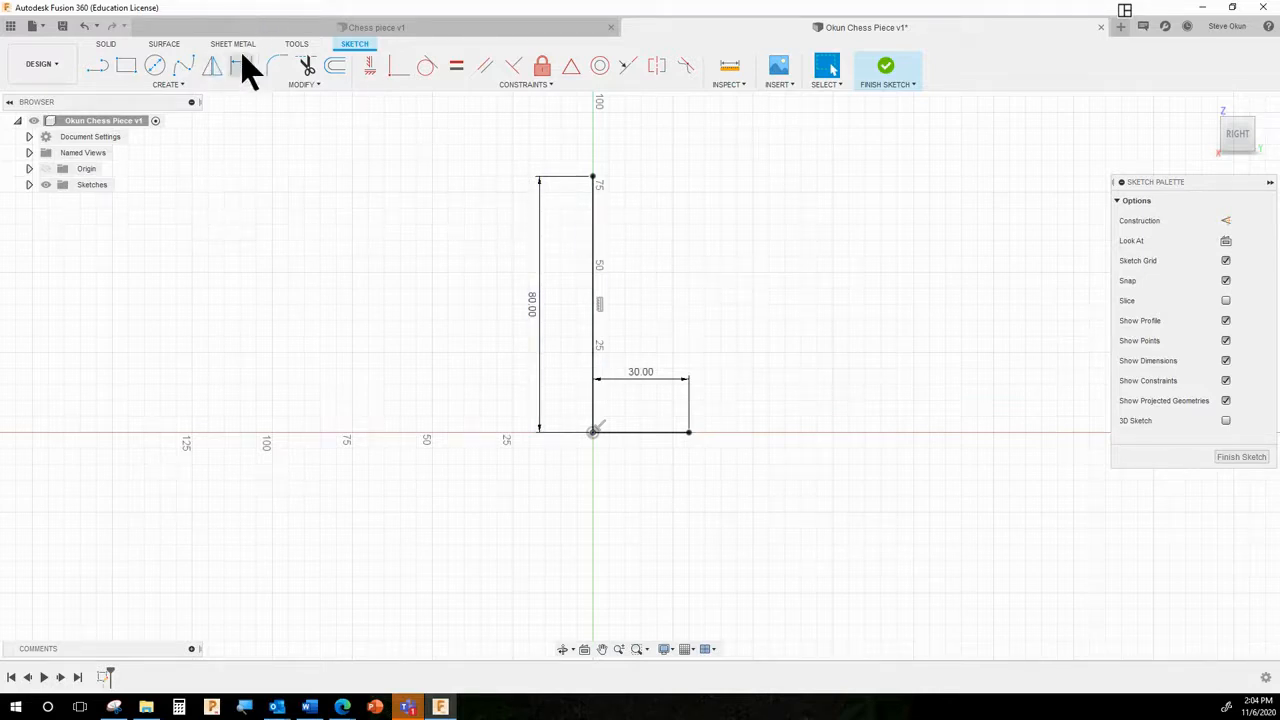
- Draw a 20 mm diameter 2-Point Circle from the upper end of the vertical line, with its second point lower on that line
left_click(284, 30)
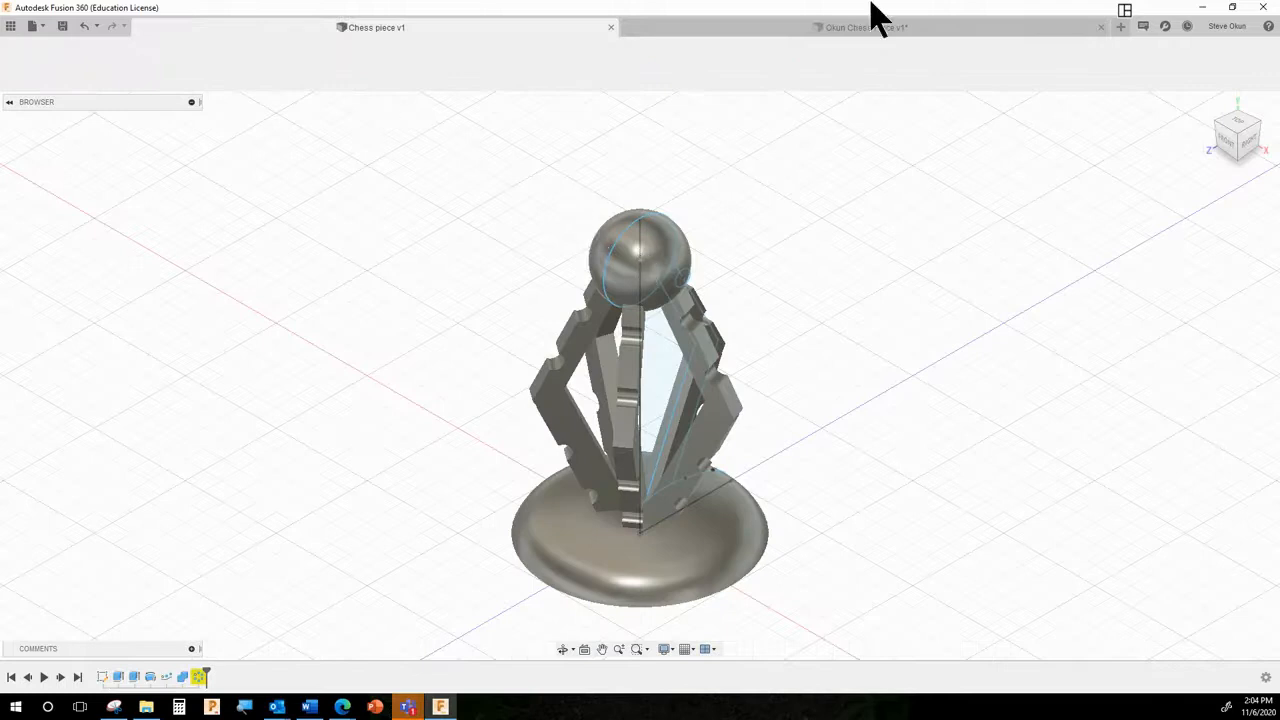
left_click(864, 27)
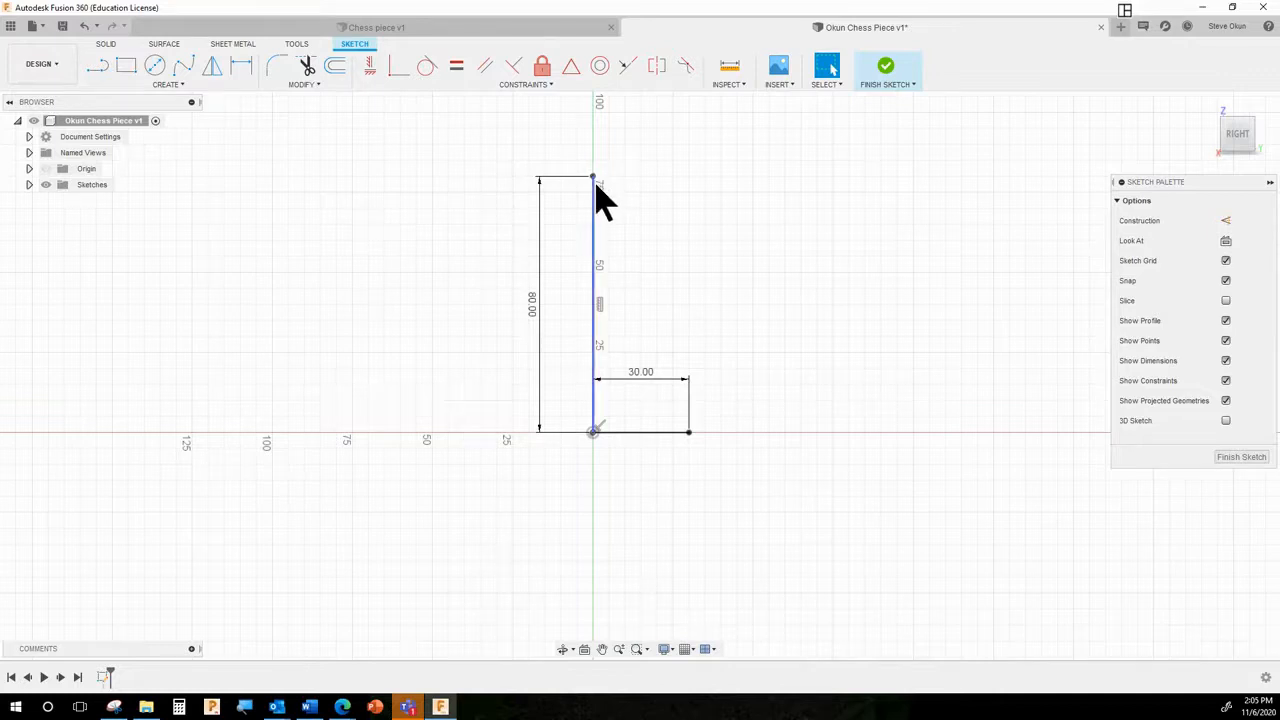
left_click(172, 88)
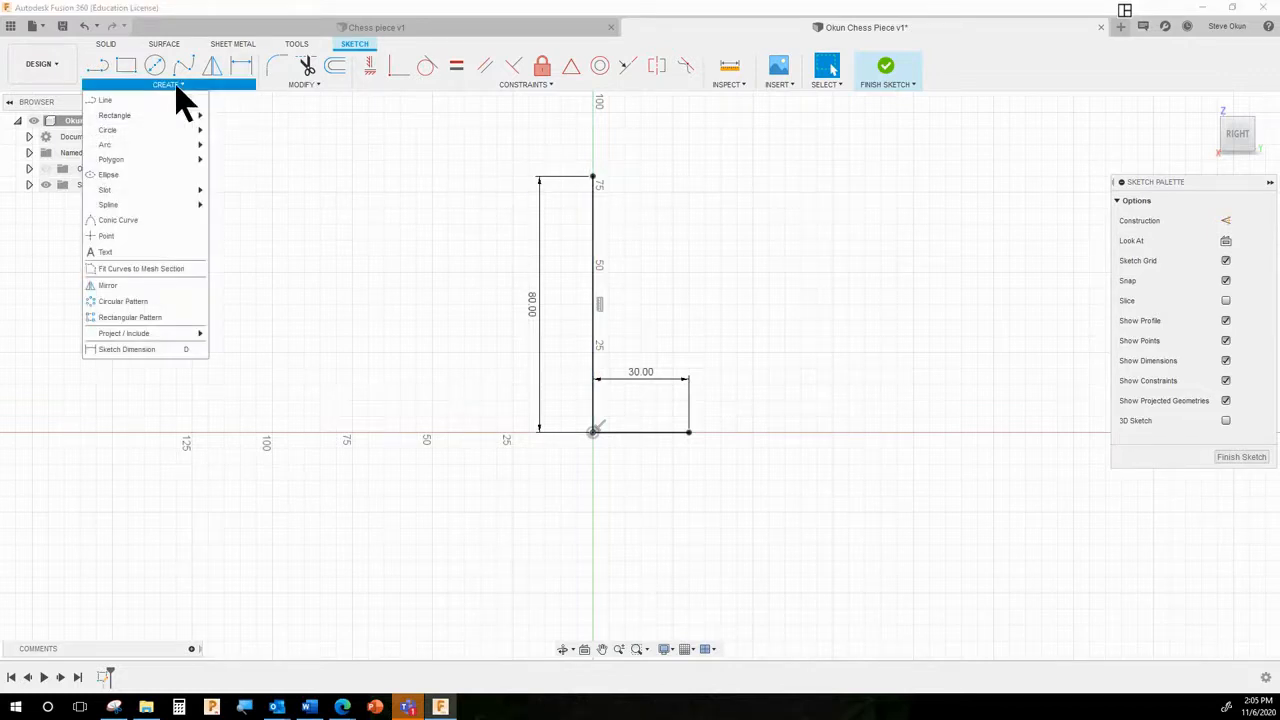
mouse_move(172, 132)
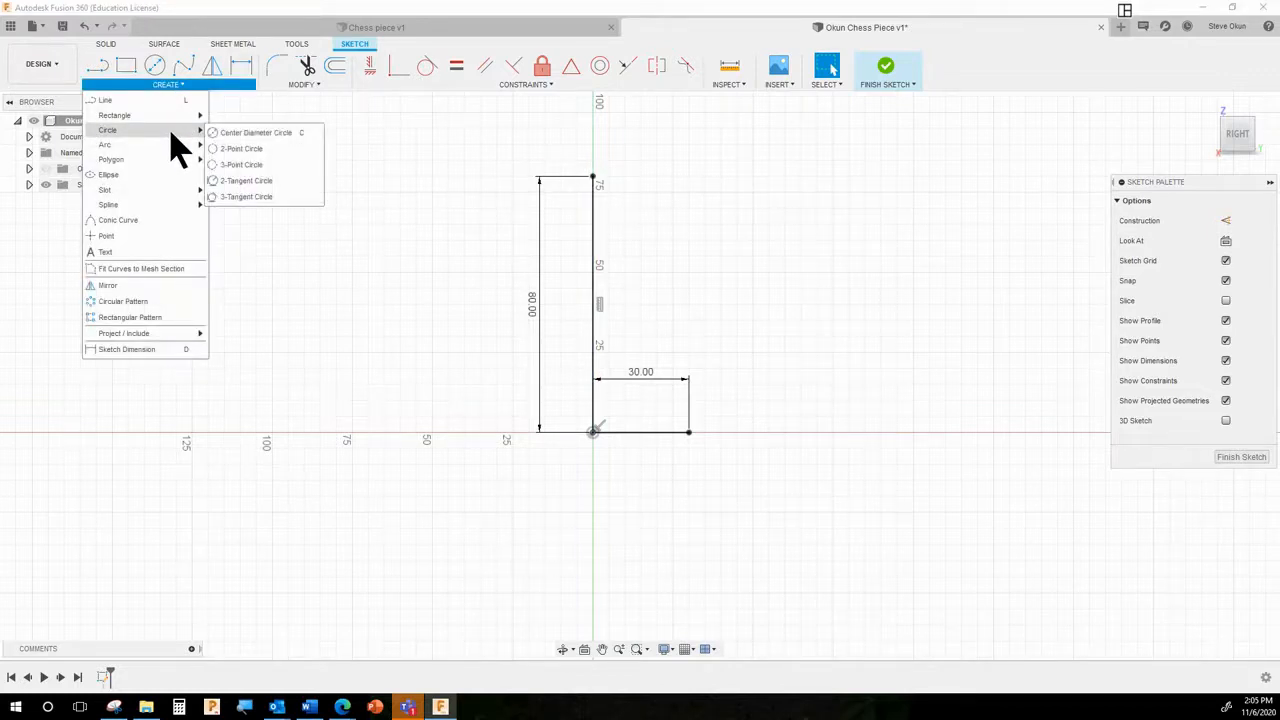
left_click(261, 151)
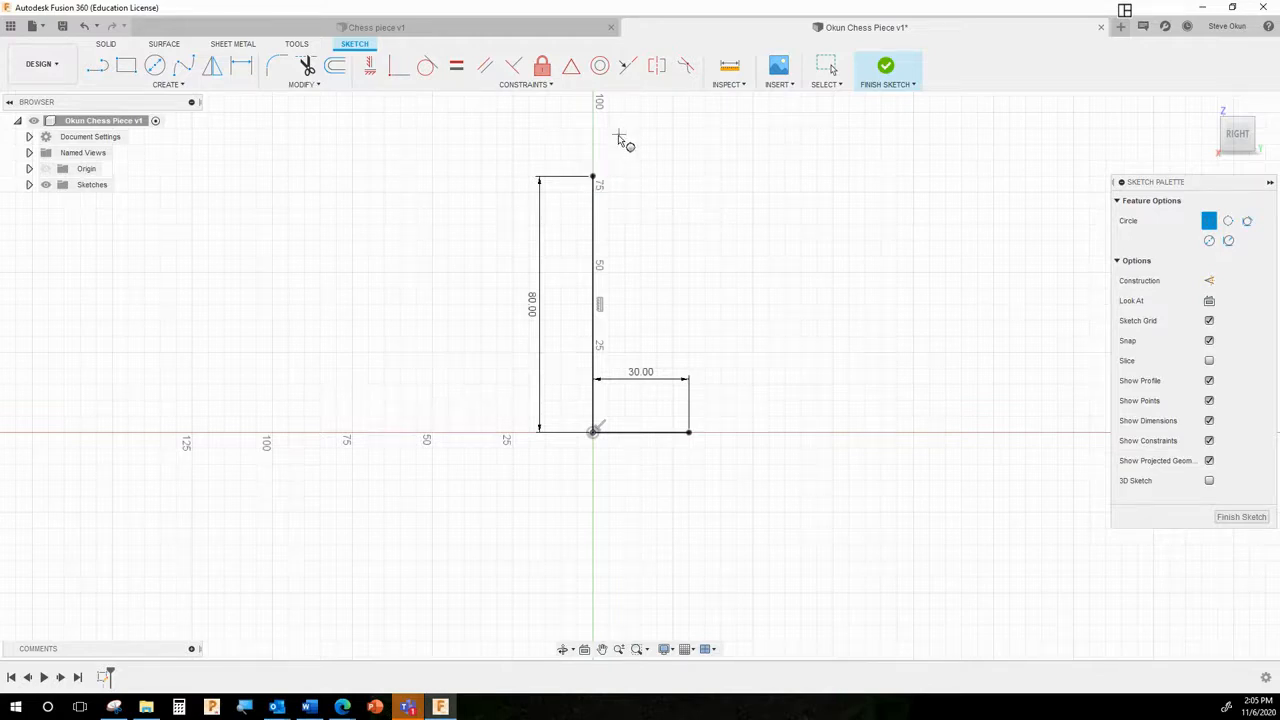
scroll(614, 157, "up", 2)
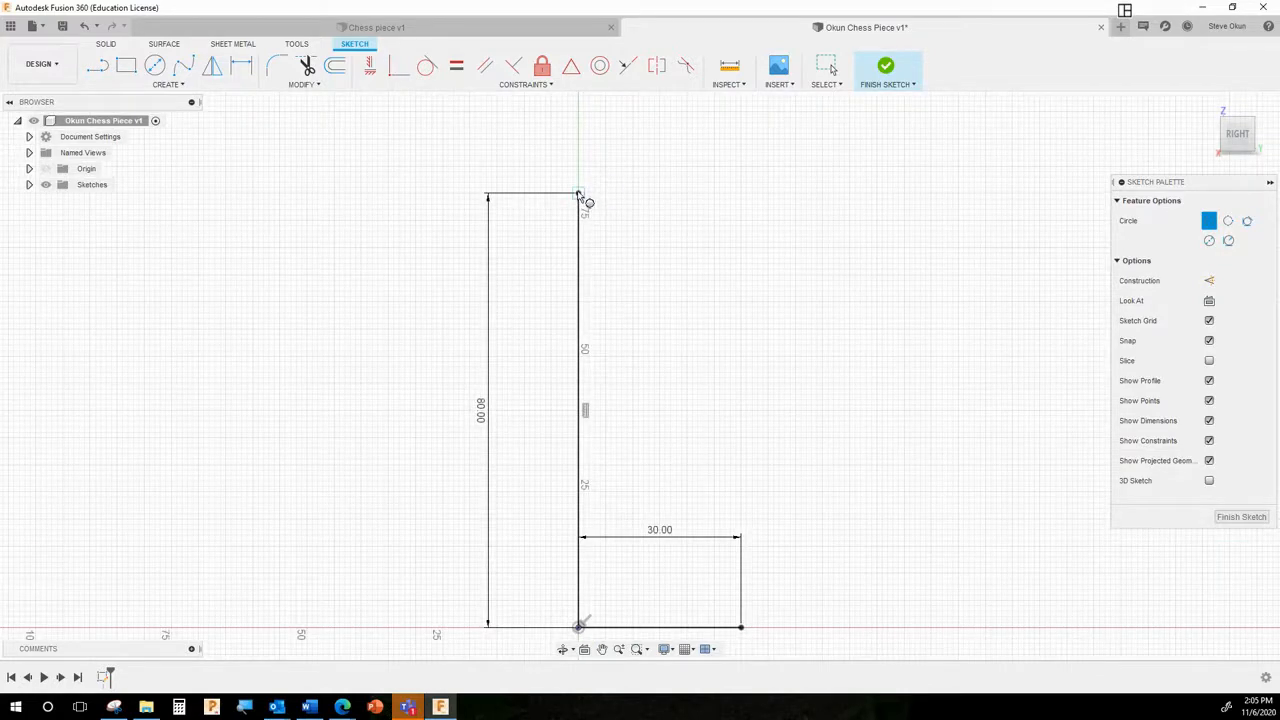
left_click(578, 194)
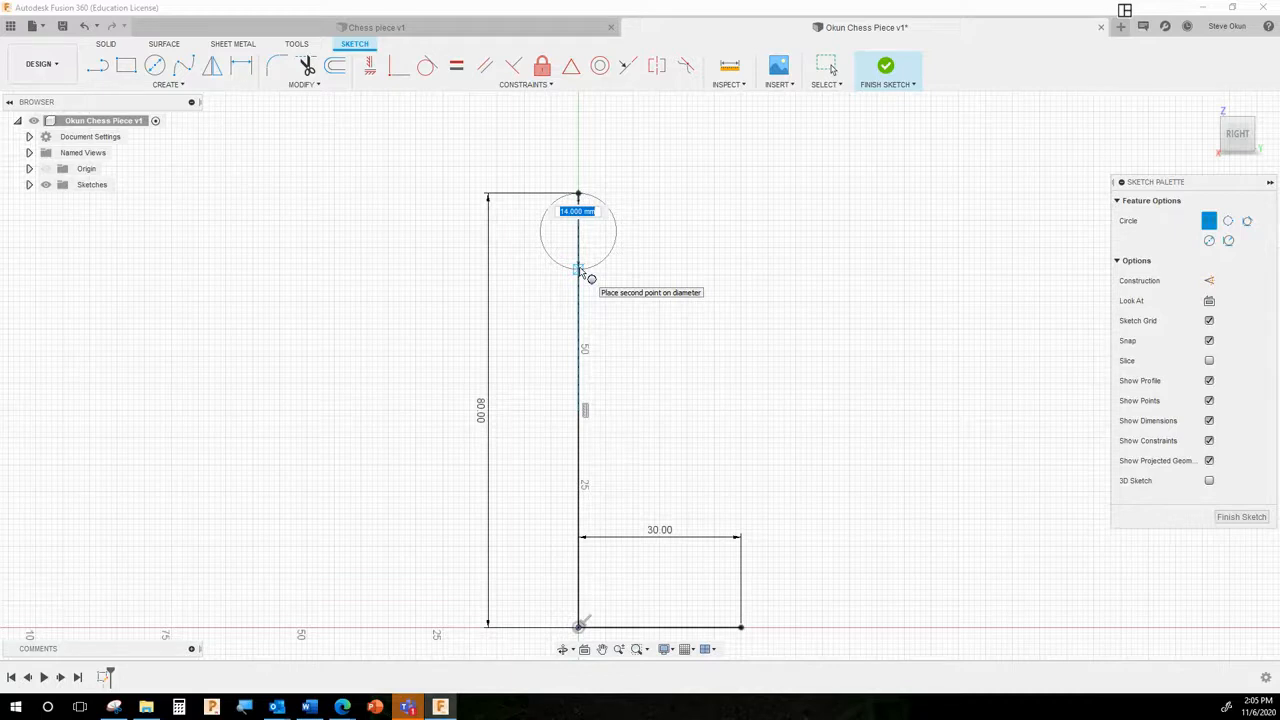
type("20")
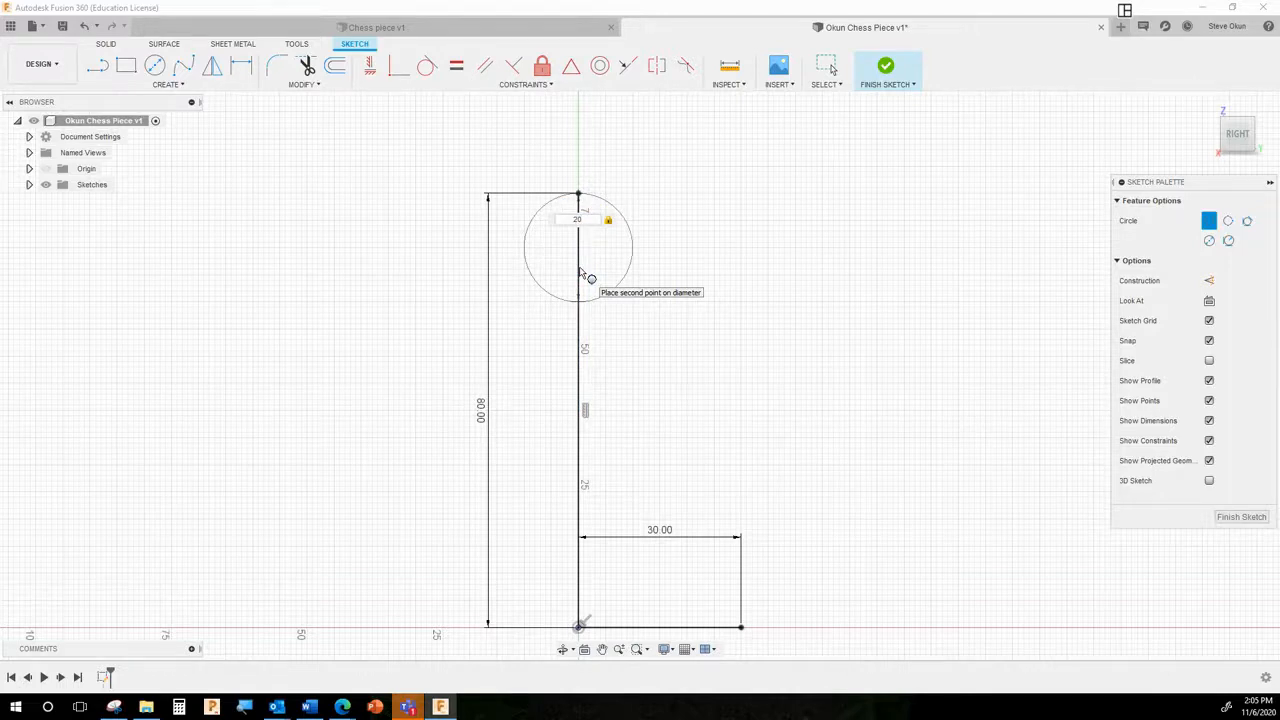
key("Return")
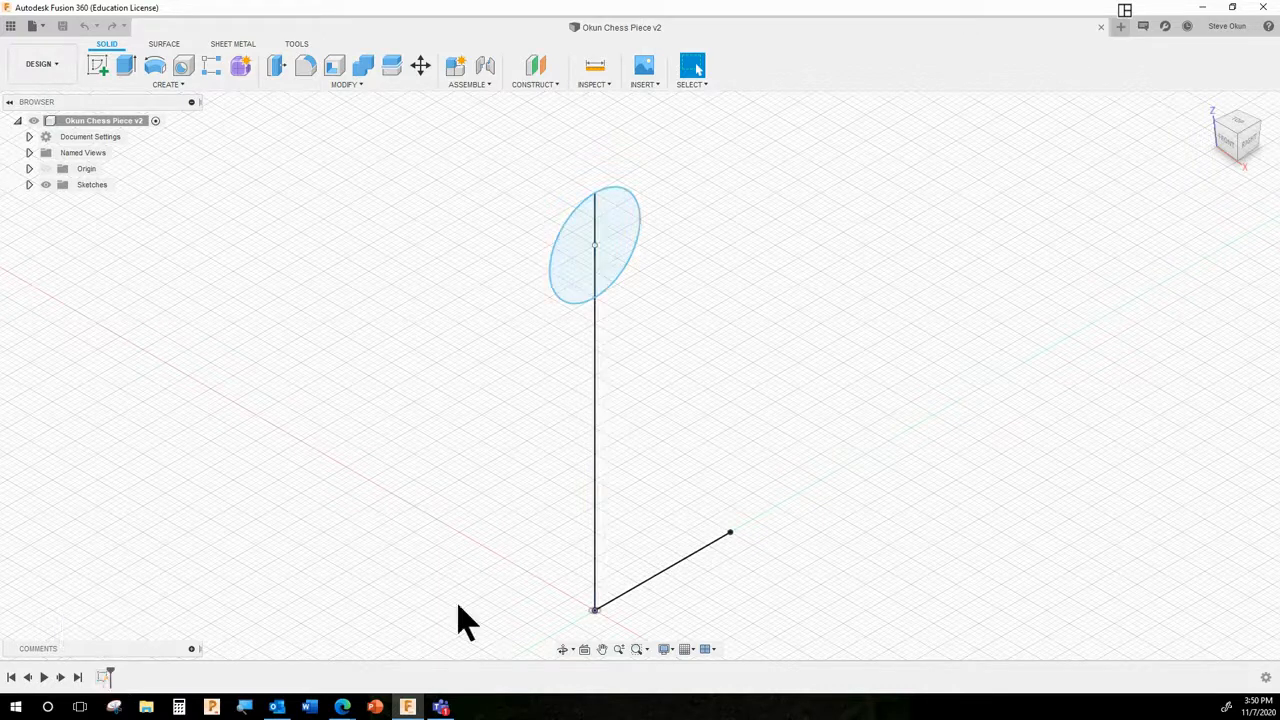
- Reopen the chess piece's sketch for editing, focusing on the 30 mm base line
right_click(104, 677)
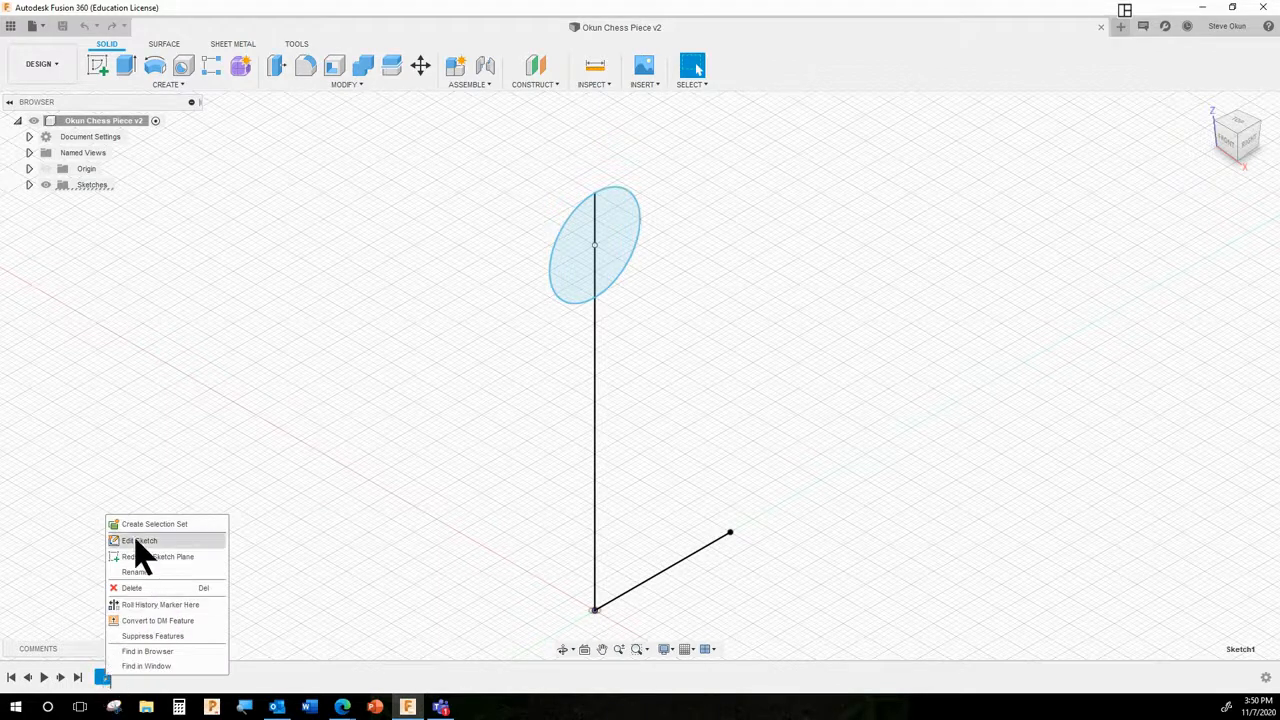
left_click(140, 541)
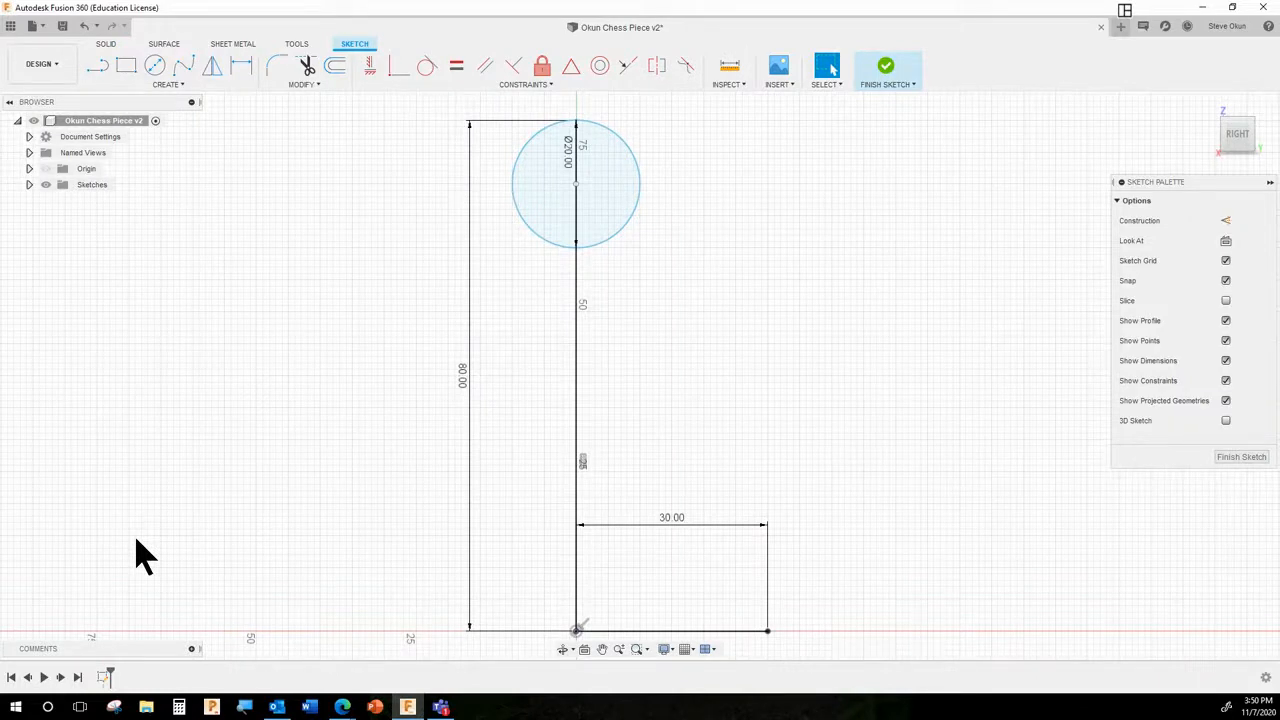
scroll(667, 632, "up", 2)
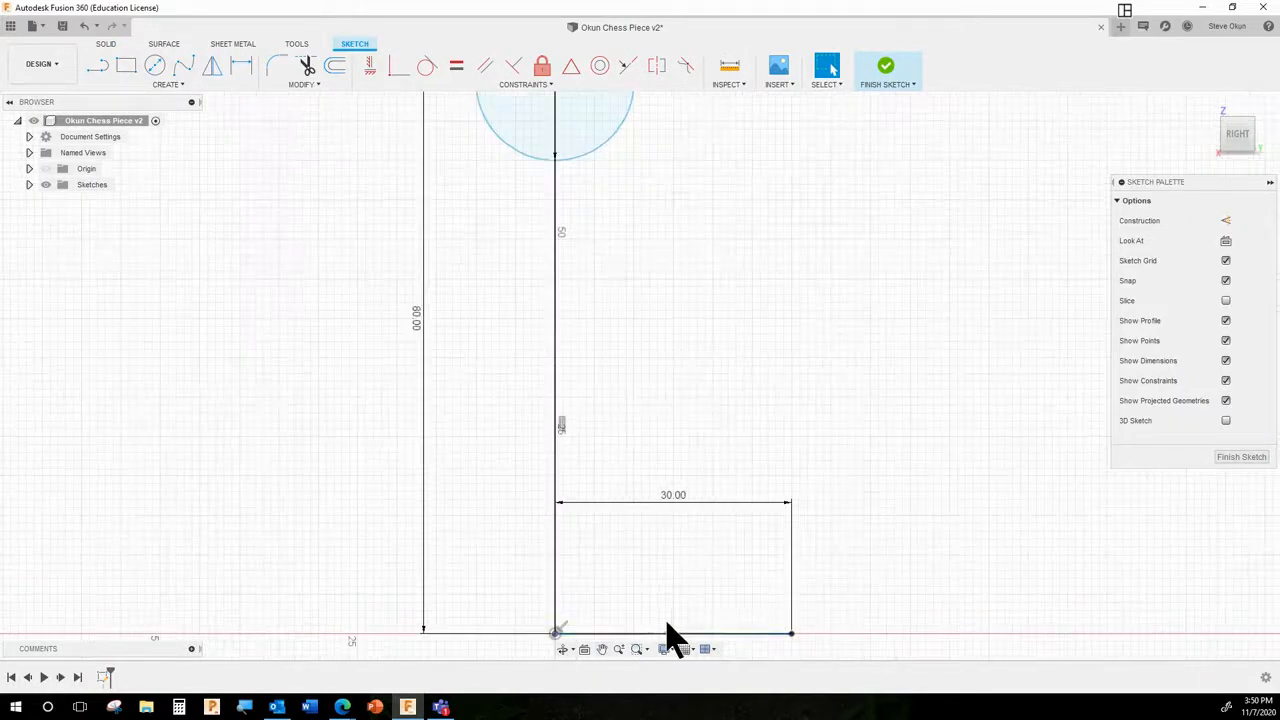
scroll(678, 612, "up", 1)
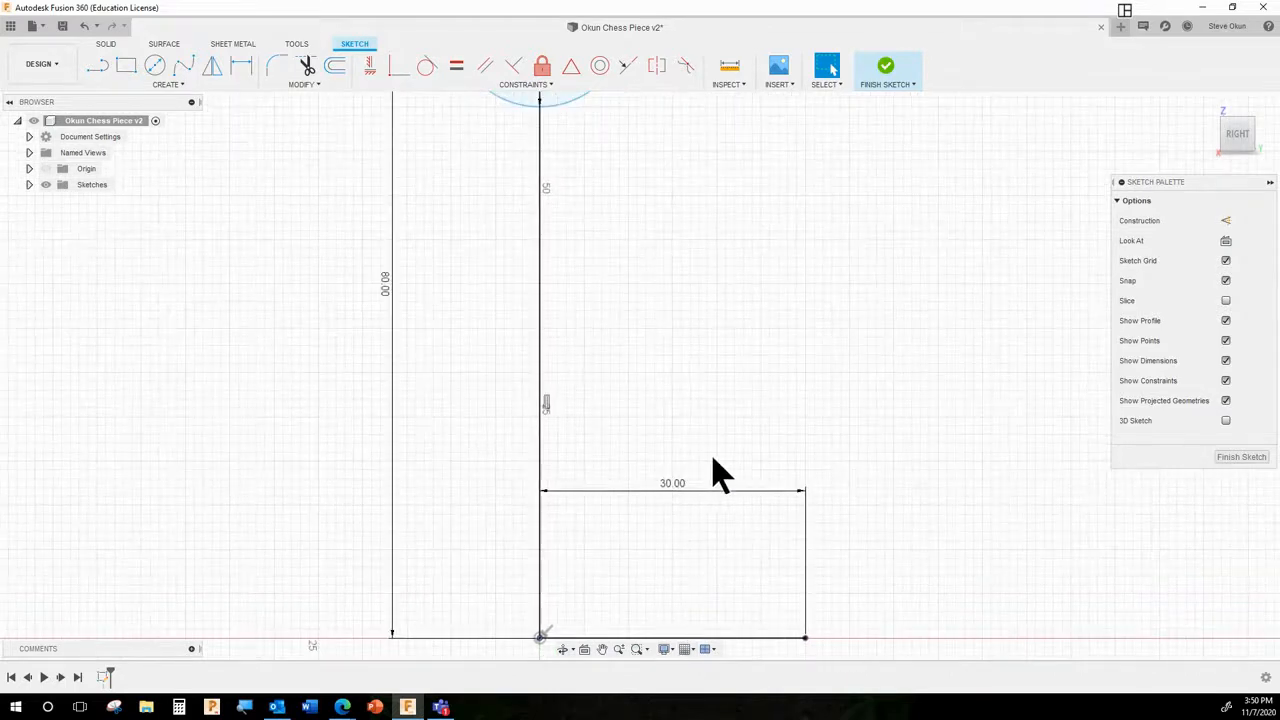
scroll(700, 478, "down", 2)
scroll(680, 632, "up", 2)
scroll(686, 600, "up", 2)
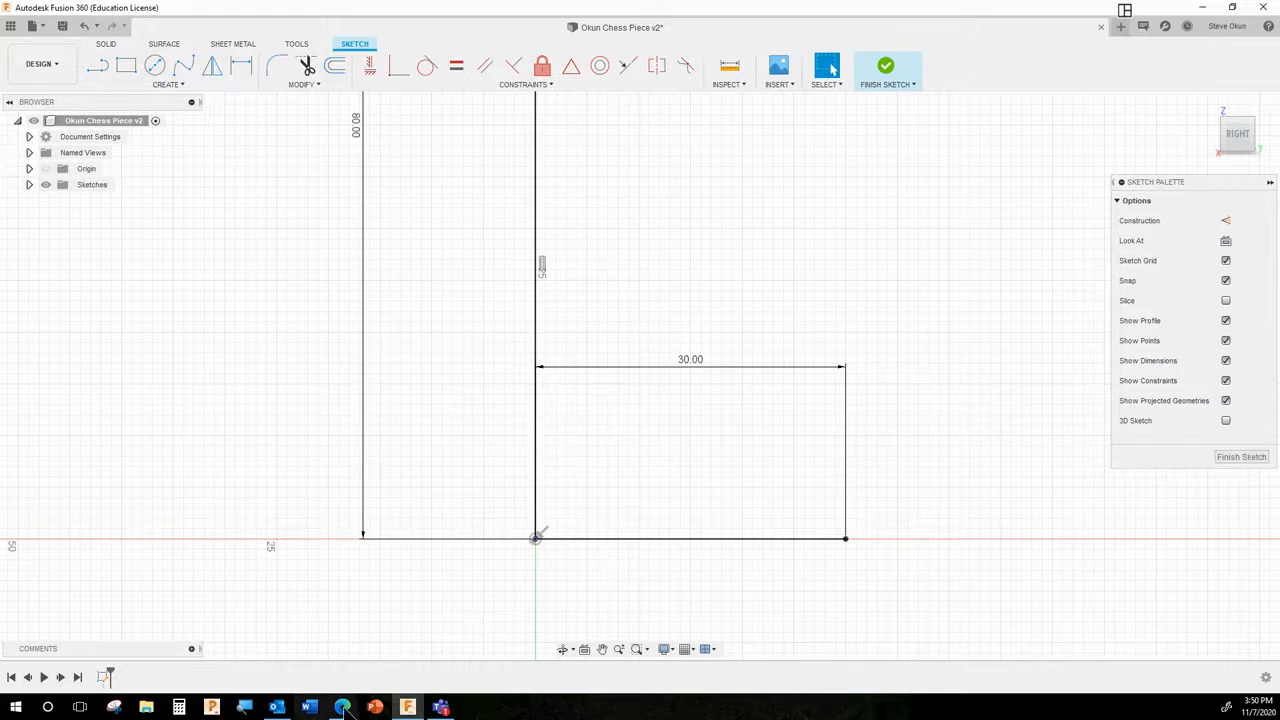
- Switch to Microsoft Edge to examine the orthographic working drawing of the clock, and return to the Fusion 360 sketch
mouse_move(343, 708)
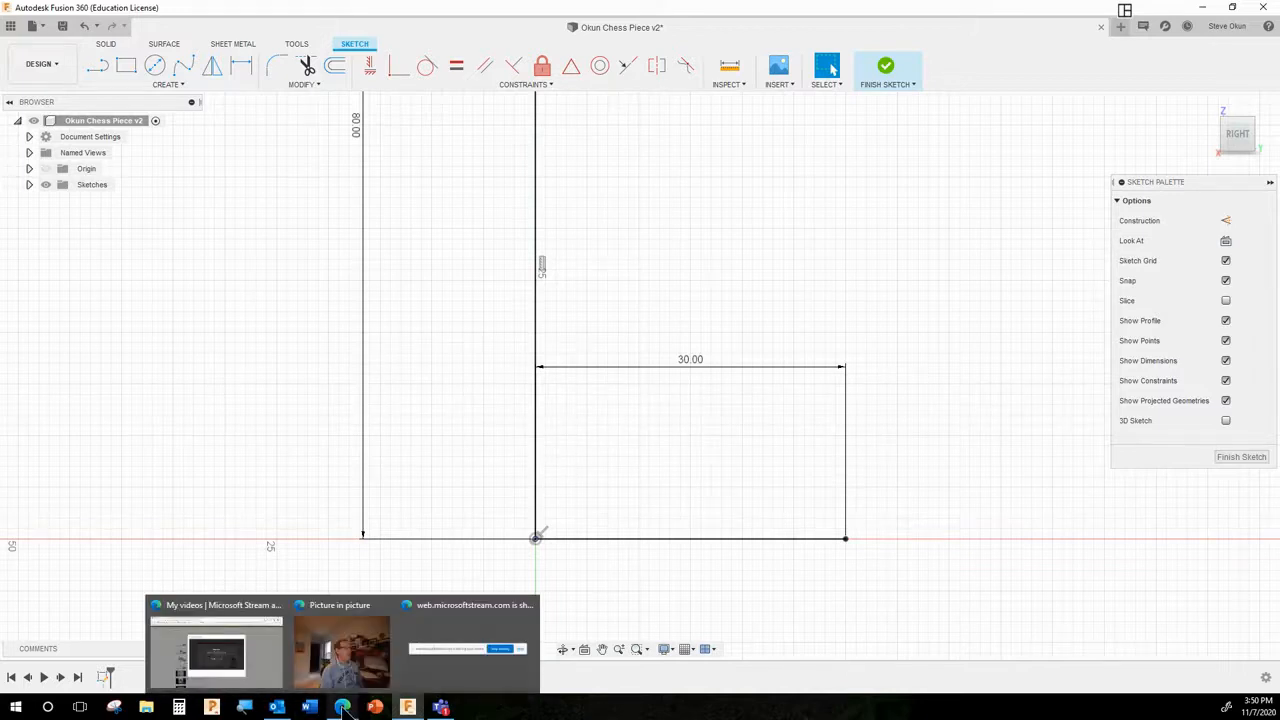
left_click(222, 645)
left_click(400, 10)
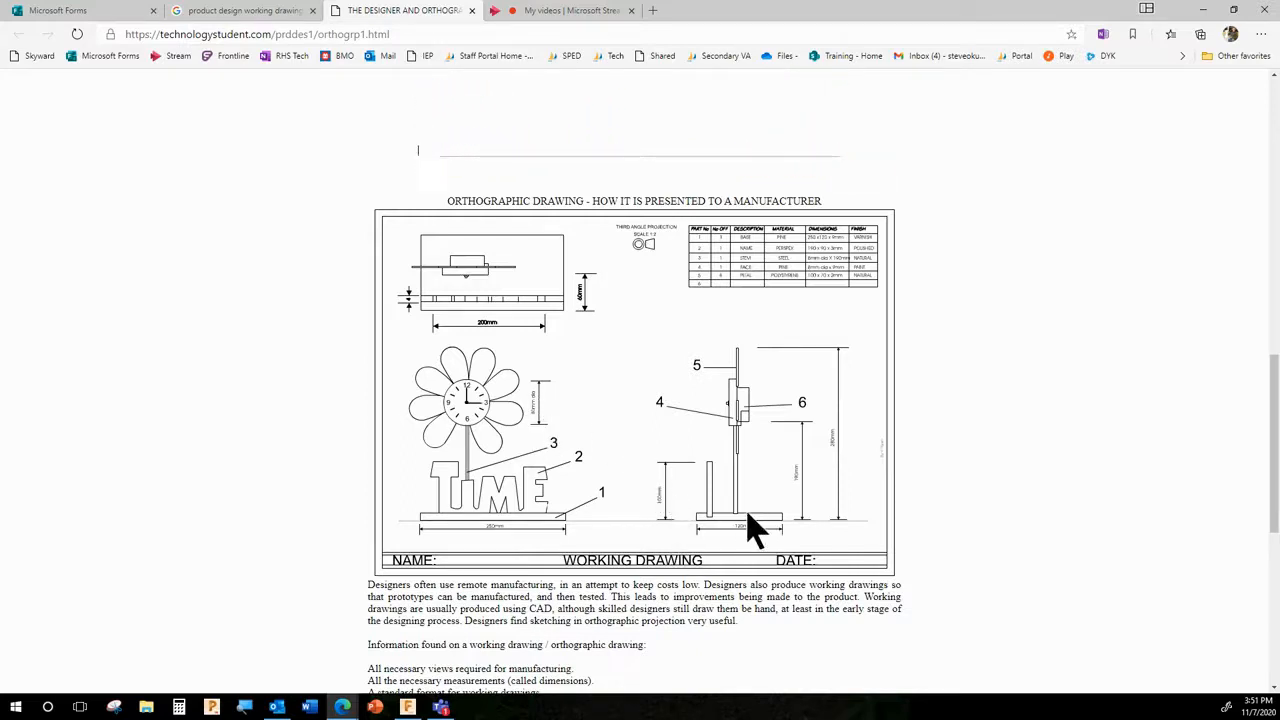
left_click(407, 707)
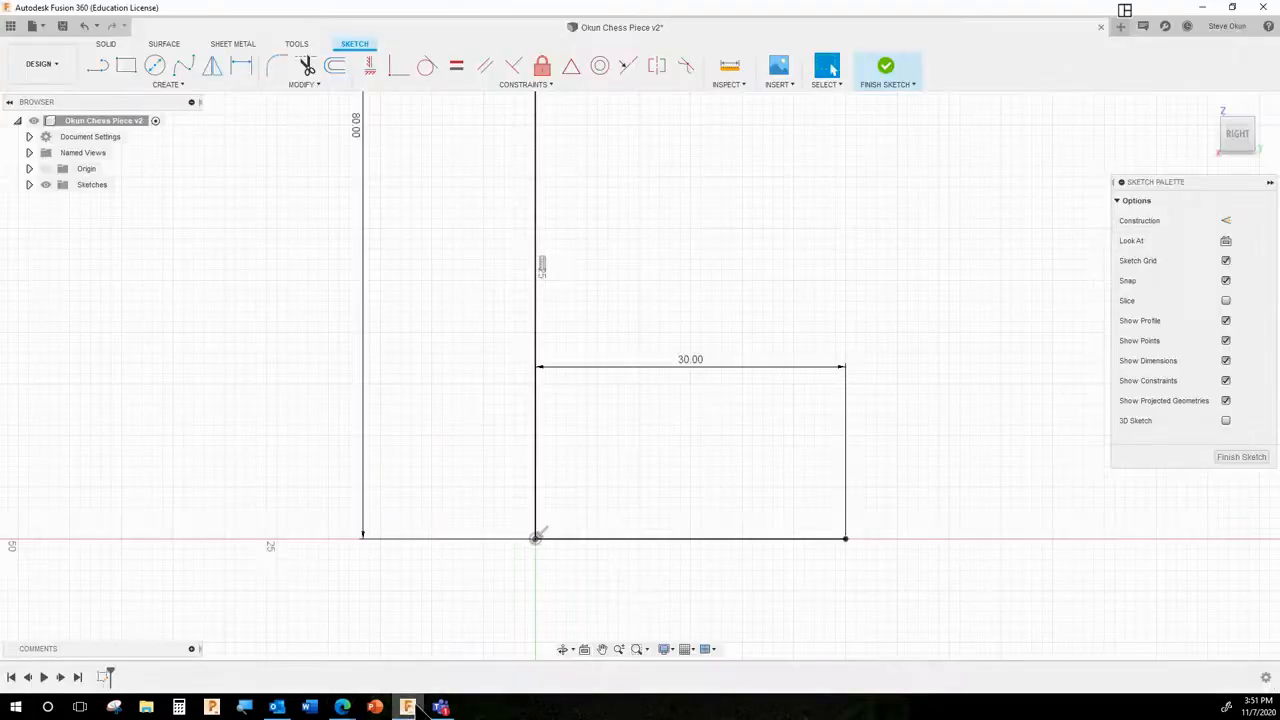
scroll(720, 237, "up", 1)
scroll(725, 243, "down", 1)
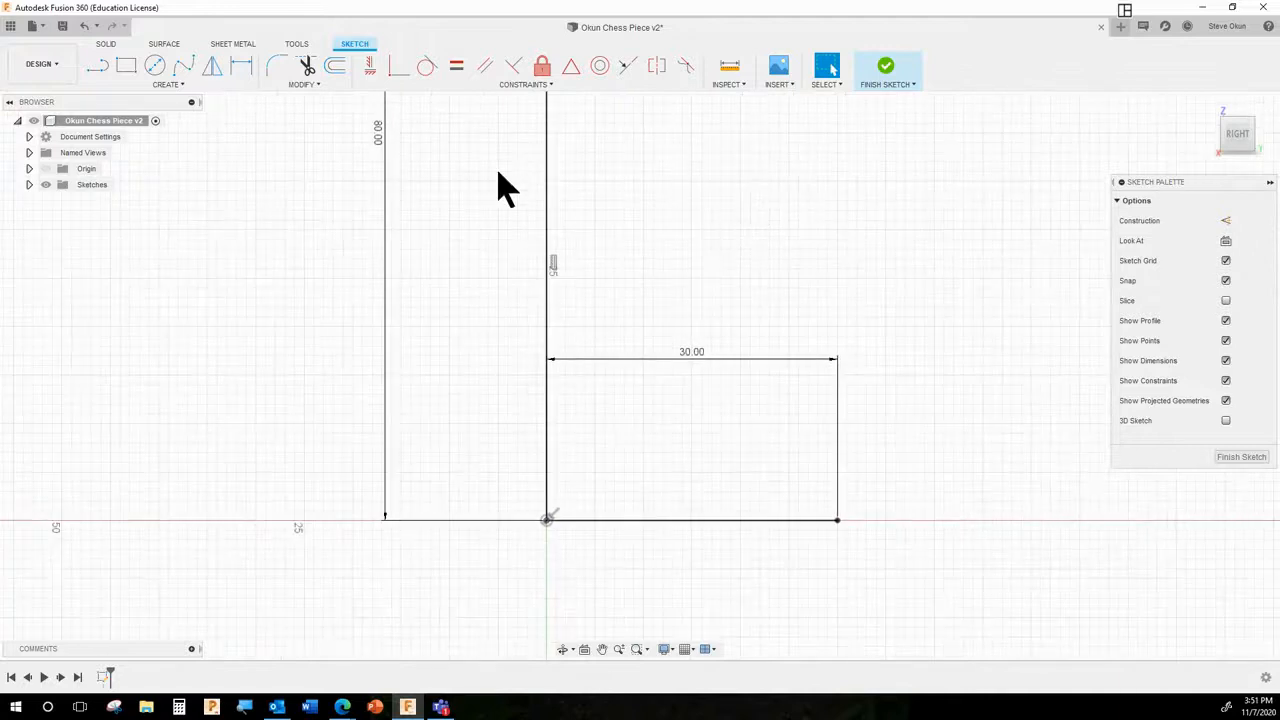
scroll(457, 186, "down", 1)
scroll(457, 186, "up", 2)
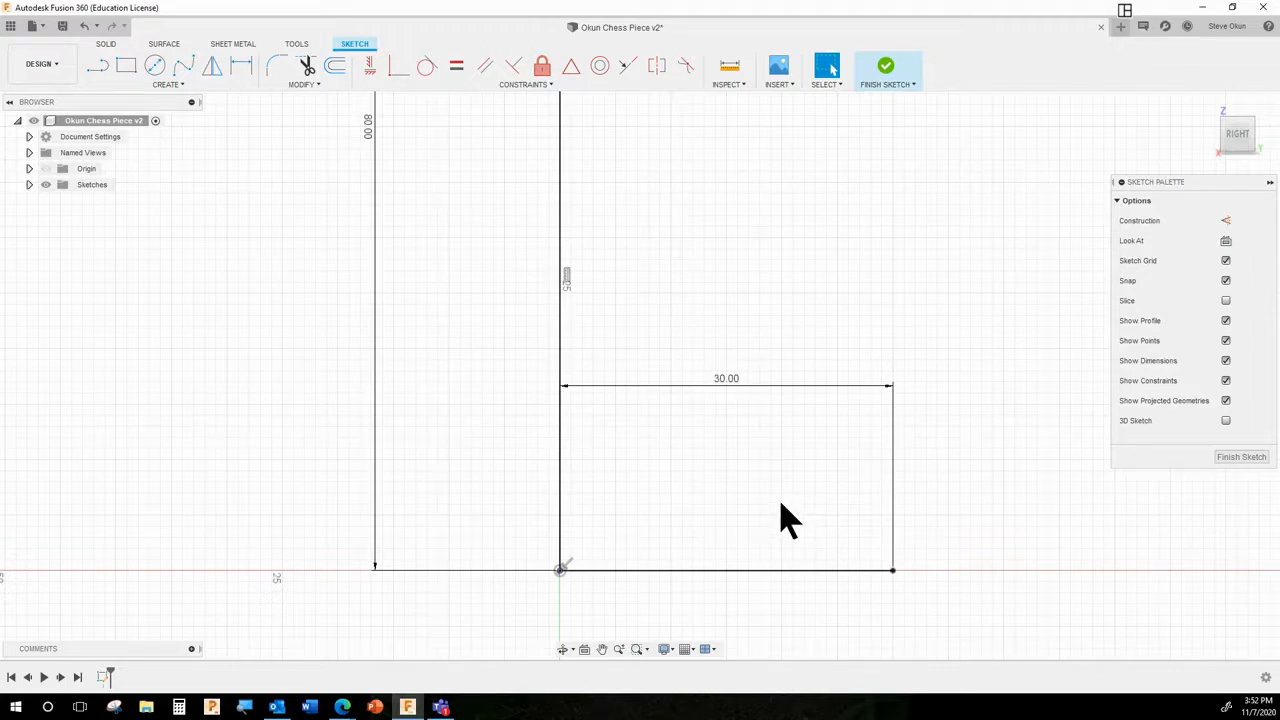
- Draw a 10 mm vertical line upward from base level, slightly left of the origin and the 80 mm vertical line
left_click(561, 476)
left_click(104, 68)
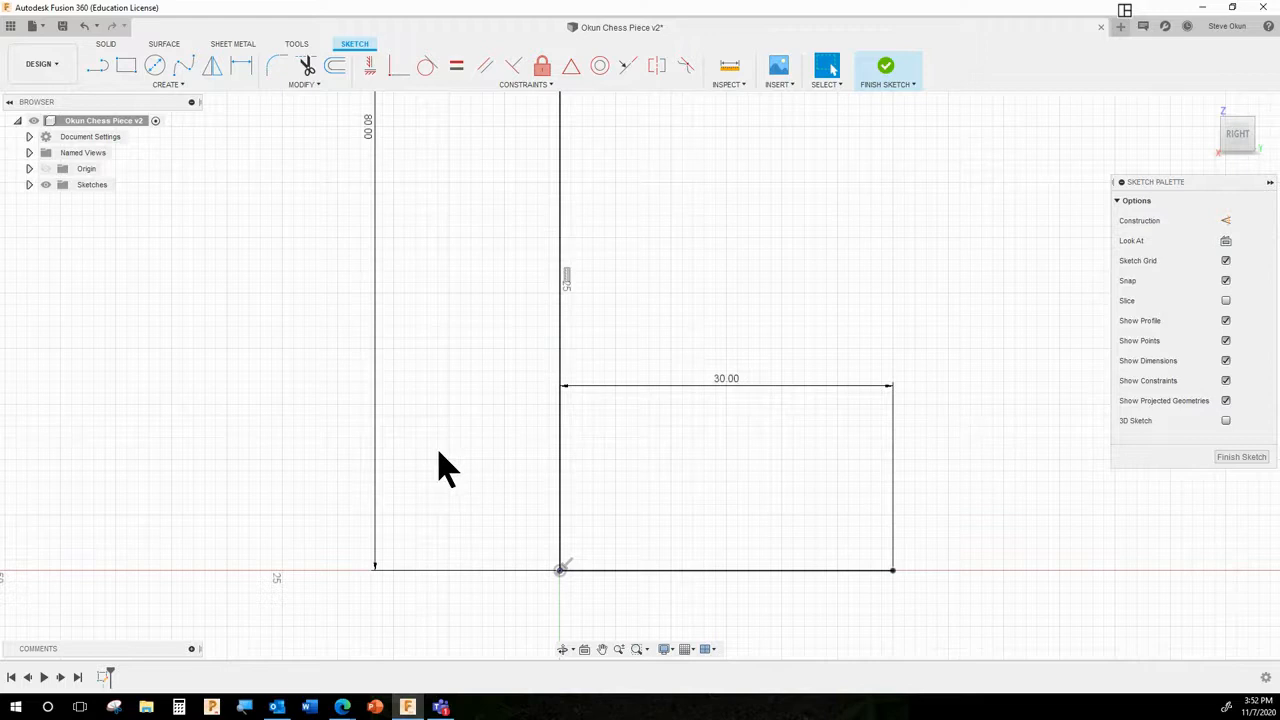
left_click(99, 70)
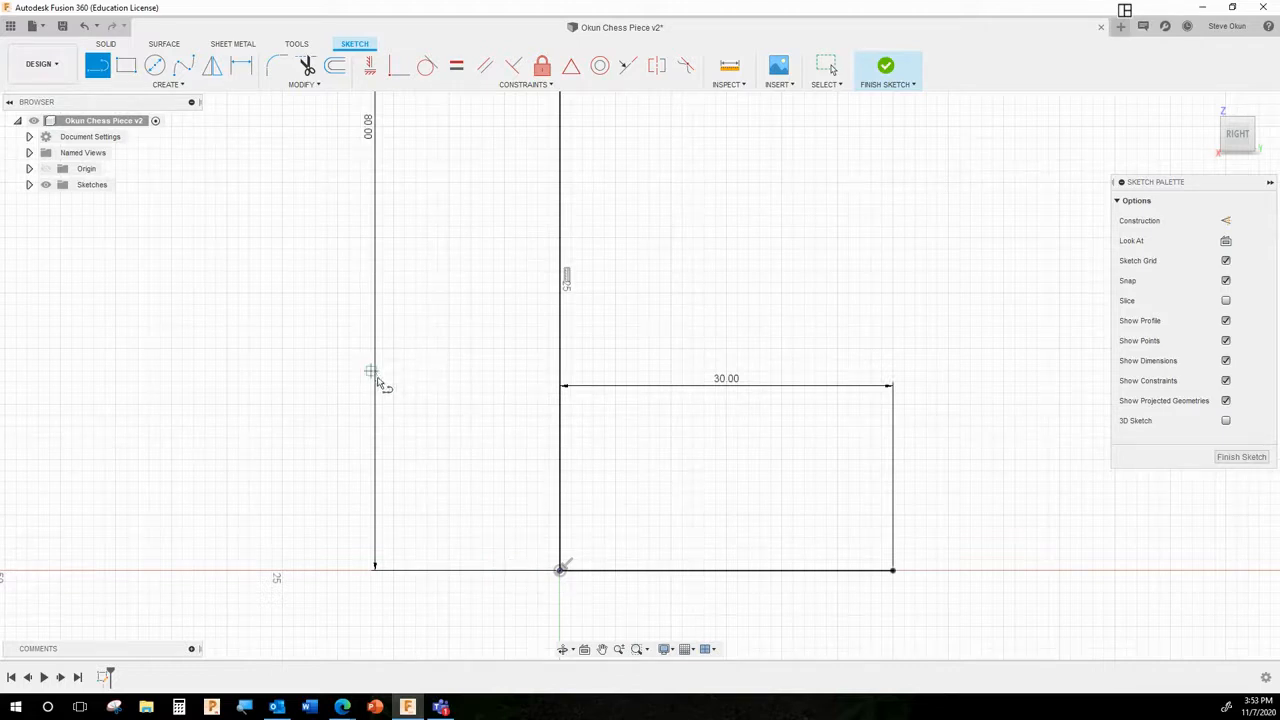
scroll(474, 292, "down", 1)
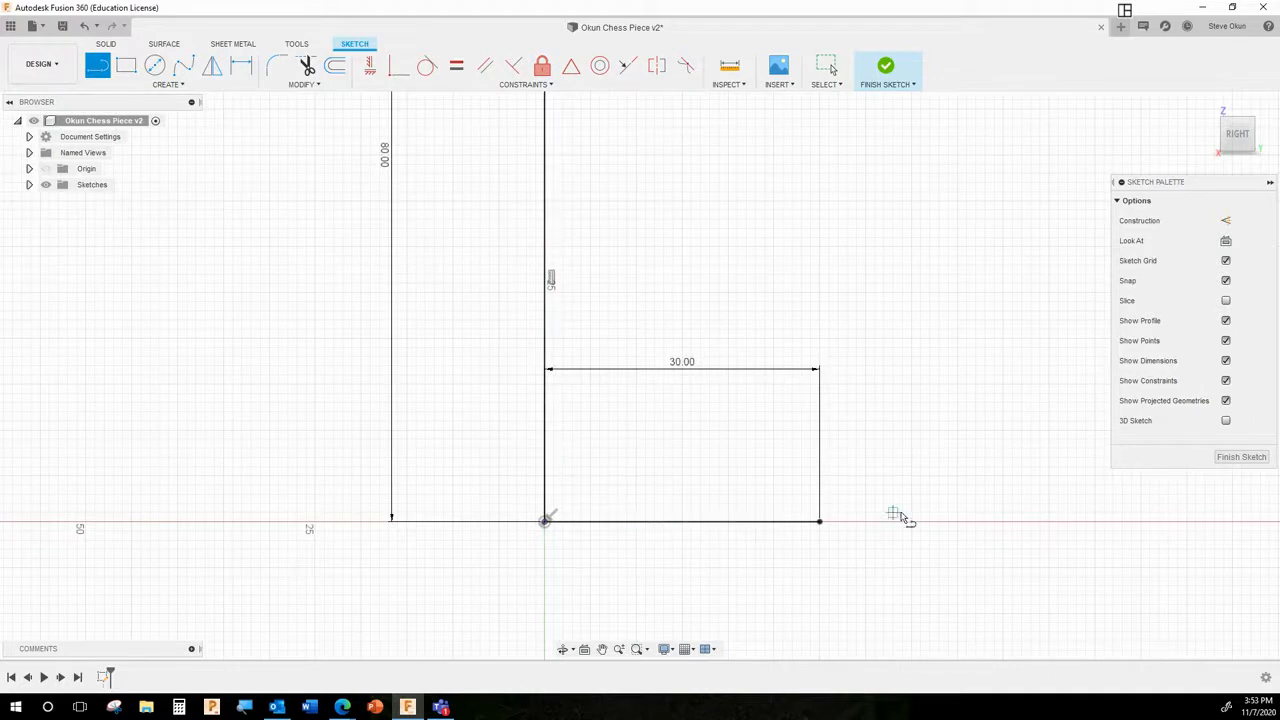
scroll(460, 280, "up", 3)
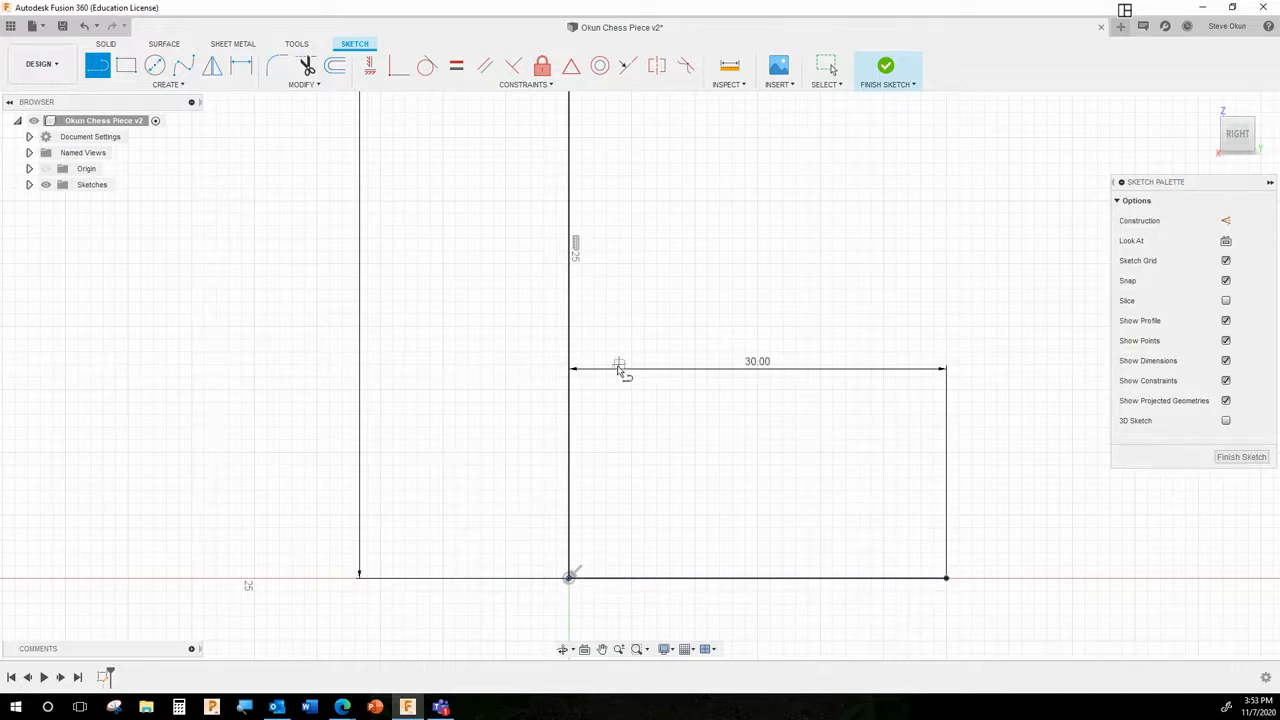
left_click(518, 578)
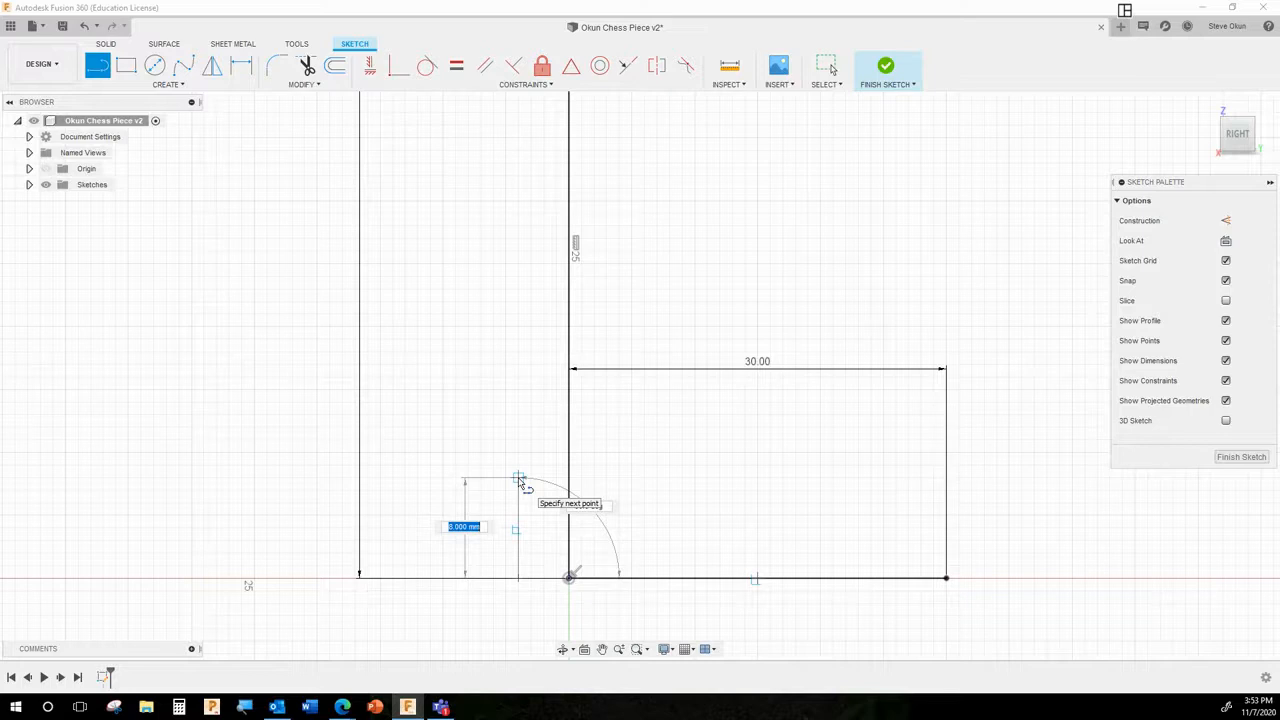
type("10")
key("Tab")
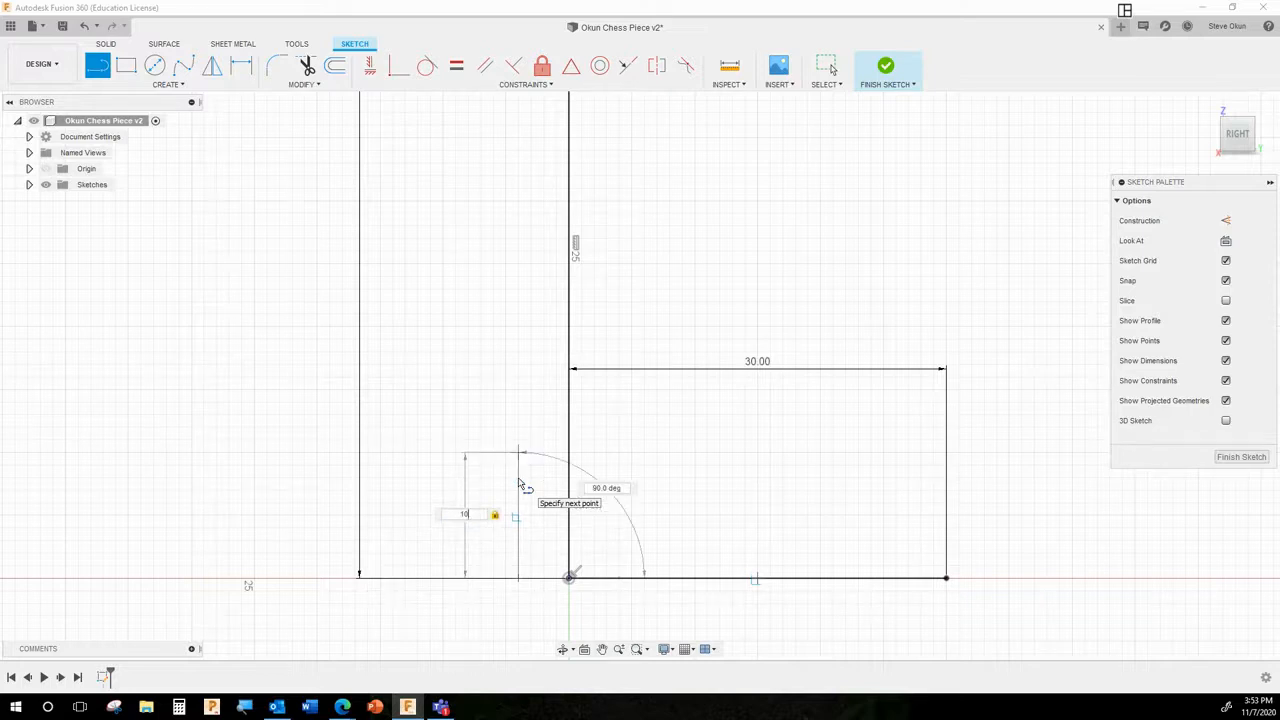
key("Return")
key("Escape")
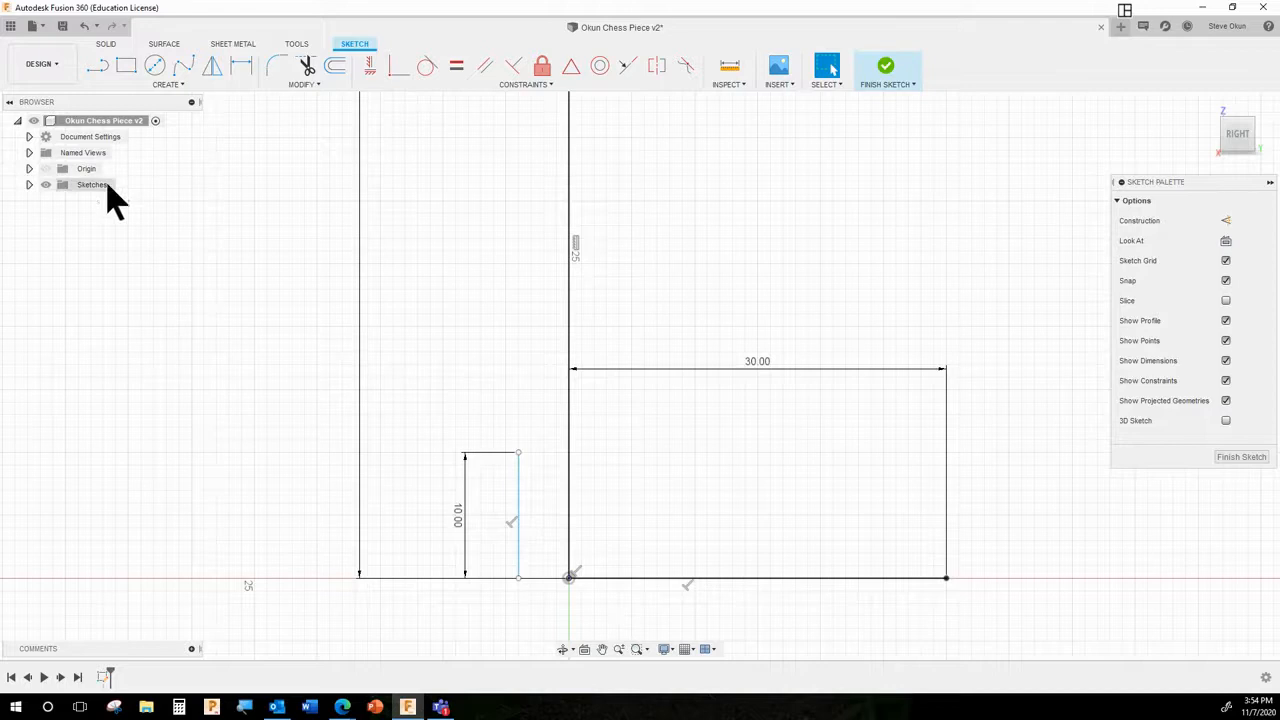
- Draw a 10 mm horizontal line leftward, starting just below the right end of the 30 mm base line
left_click(100, 70)
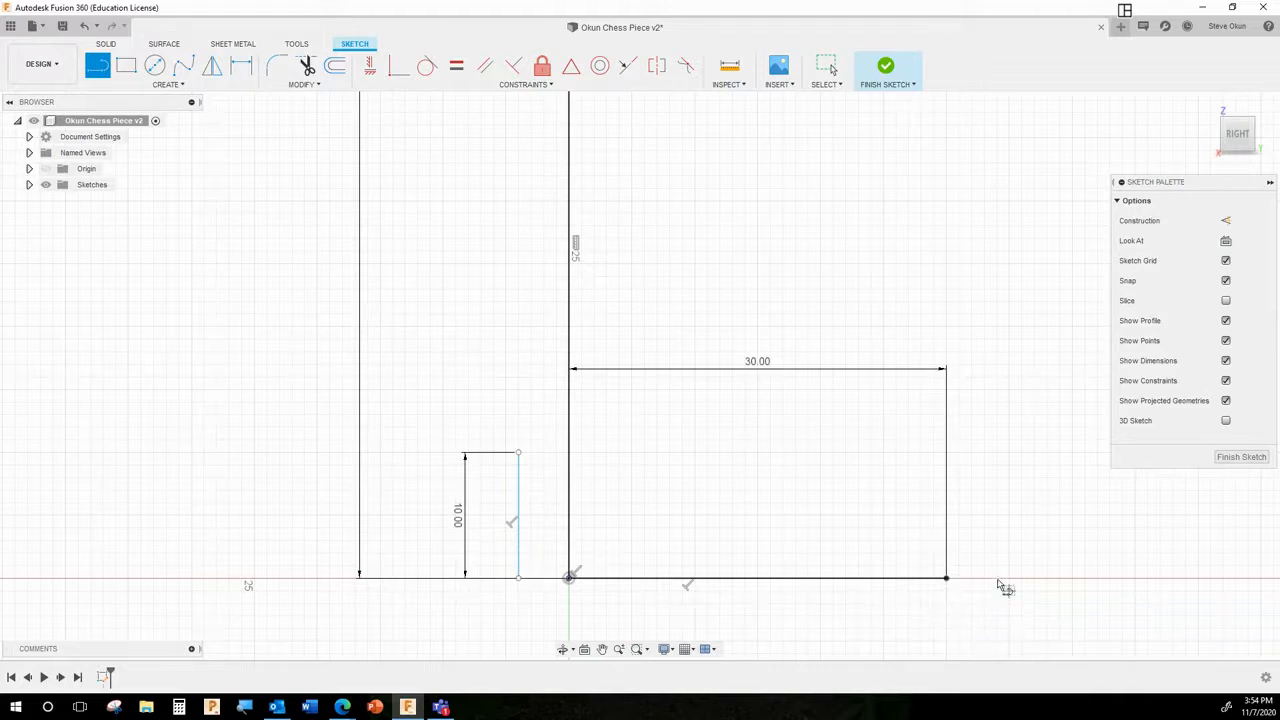
left_click(946, 615)
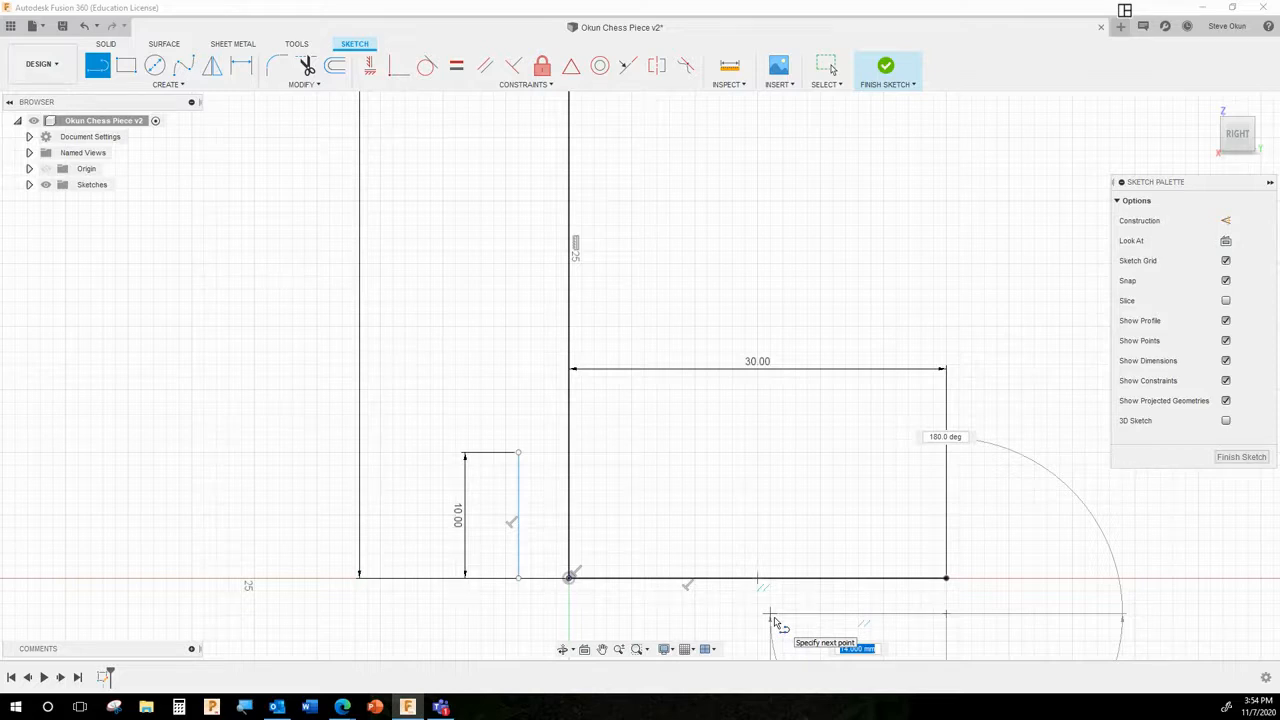
type("10")
key("Return")
key("Escape")
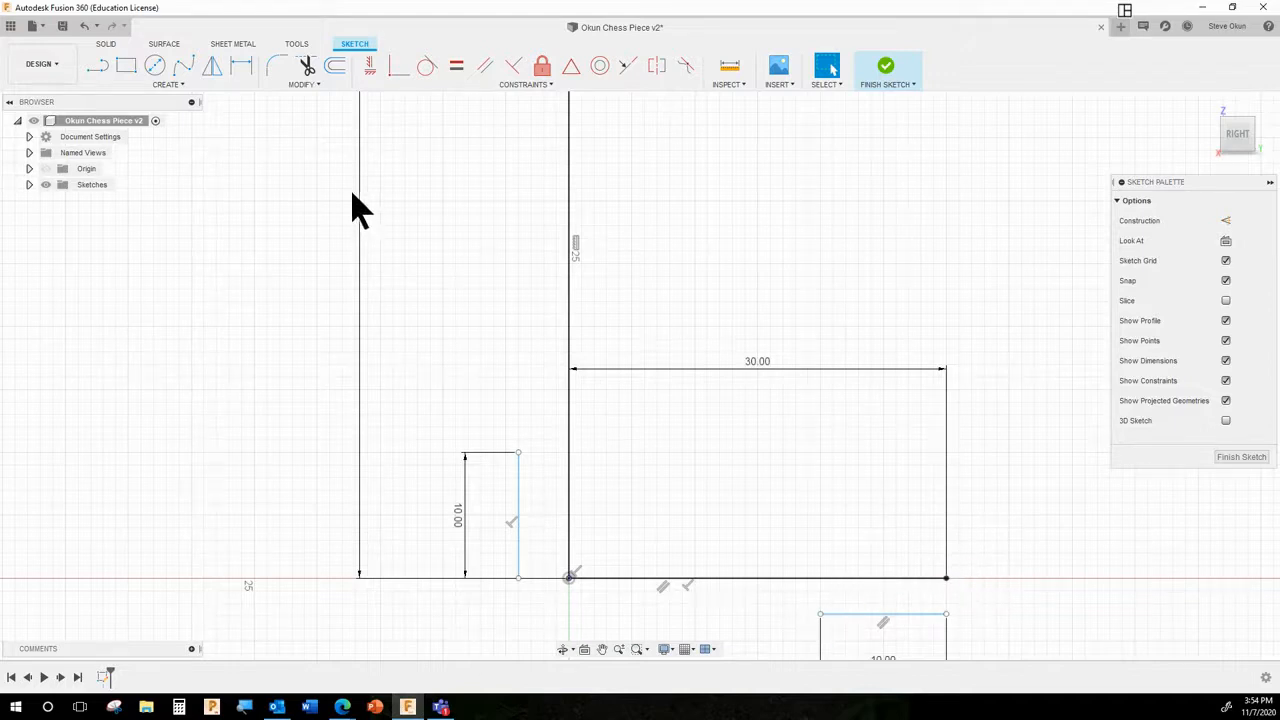
- Draw a 6 mm vertical line up from the base line, above the left end of the lower 10 mm horizontal line
left_click(100, 70)
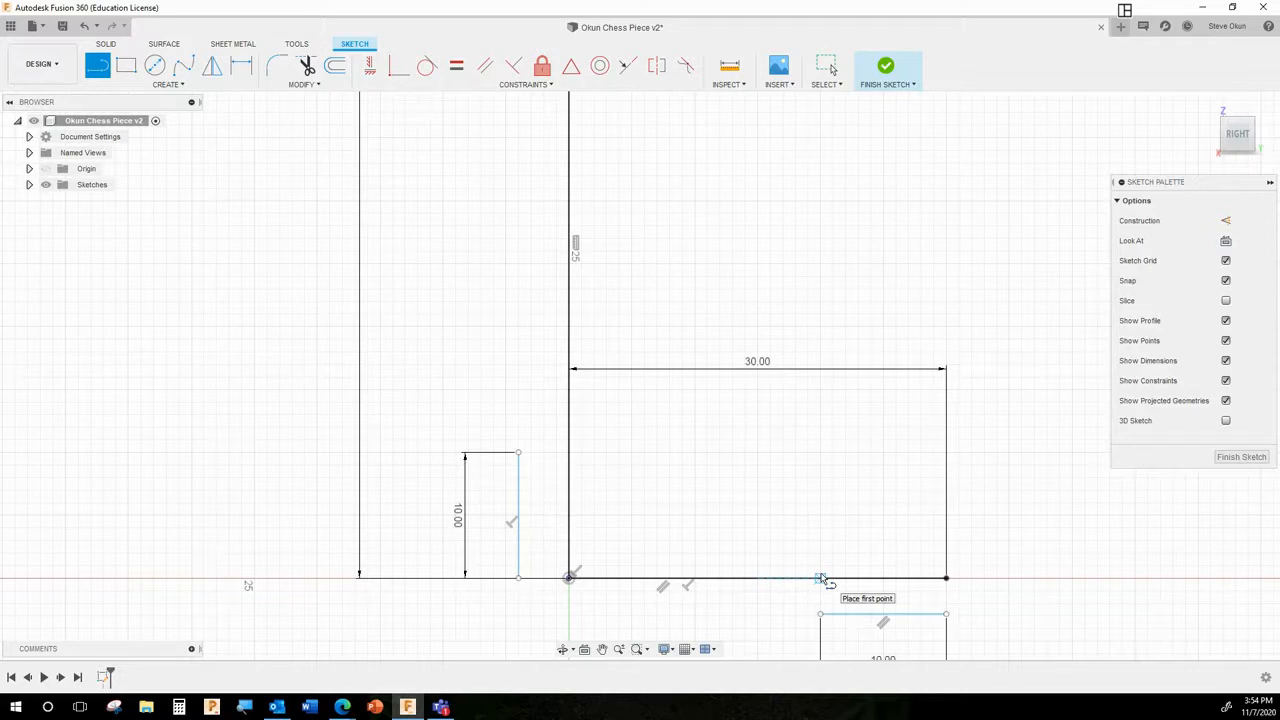
left_click(820, 578)
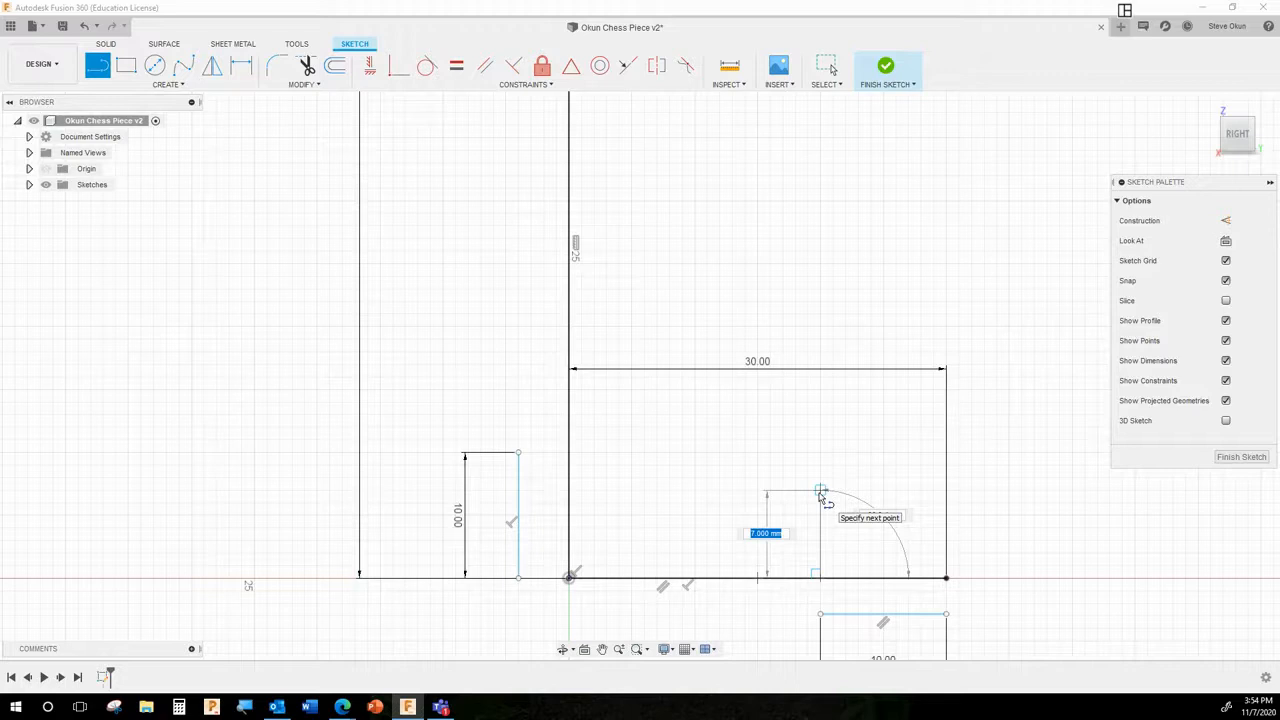
type("6")
key("Return")
key("Escape")
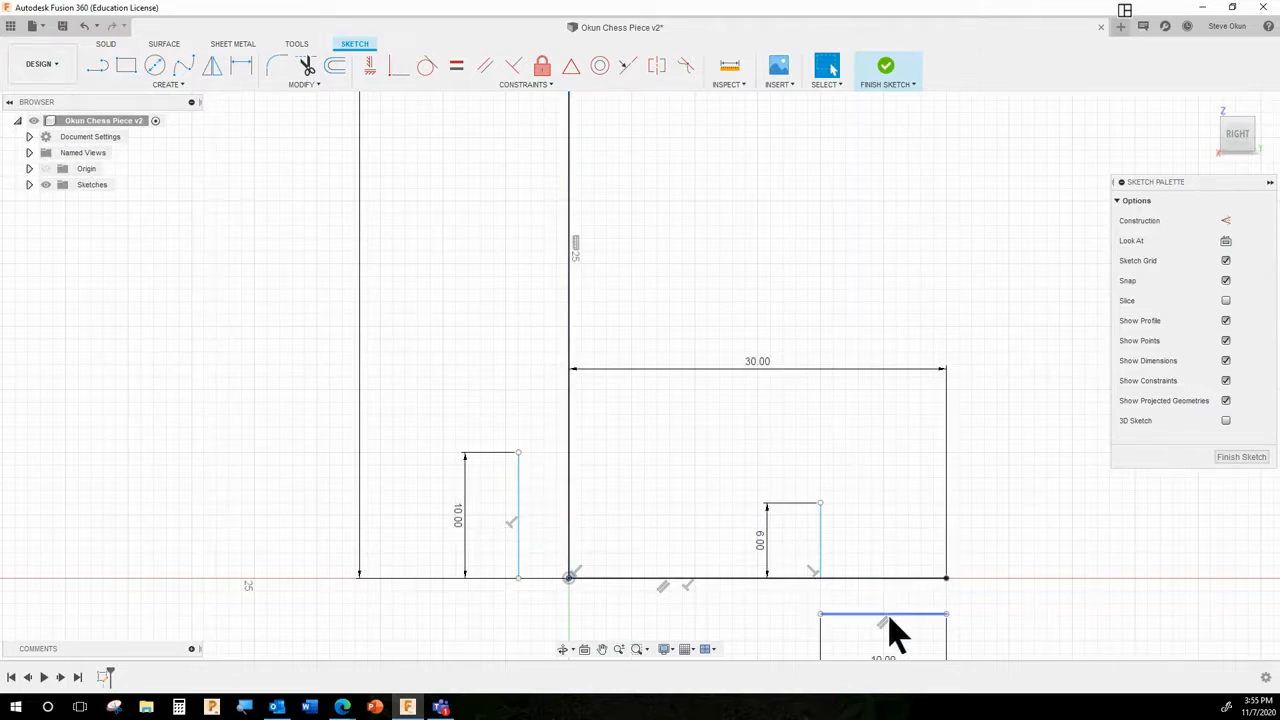
- Toggle the 10 mm vertical line between construction and normal geometry twice, ending on normal
right_click(518, 498)
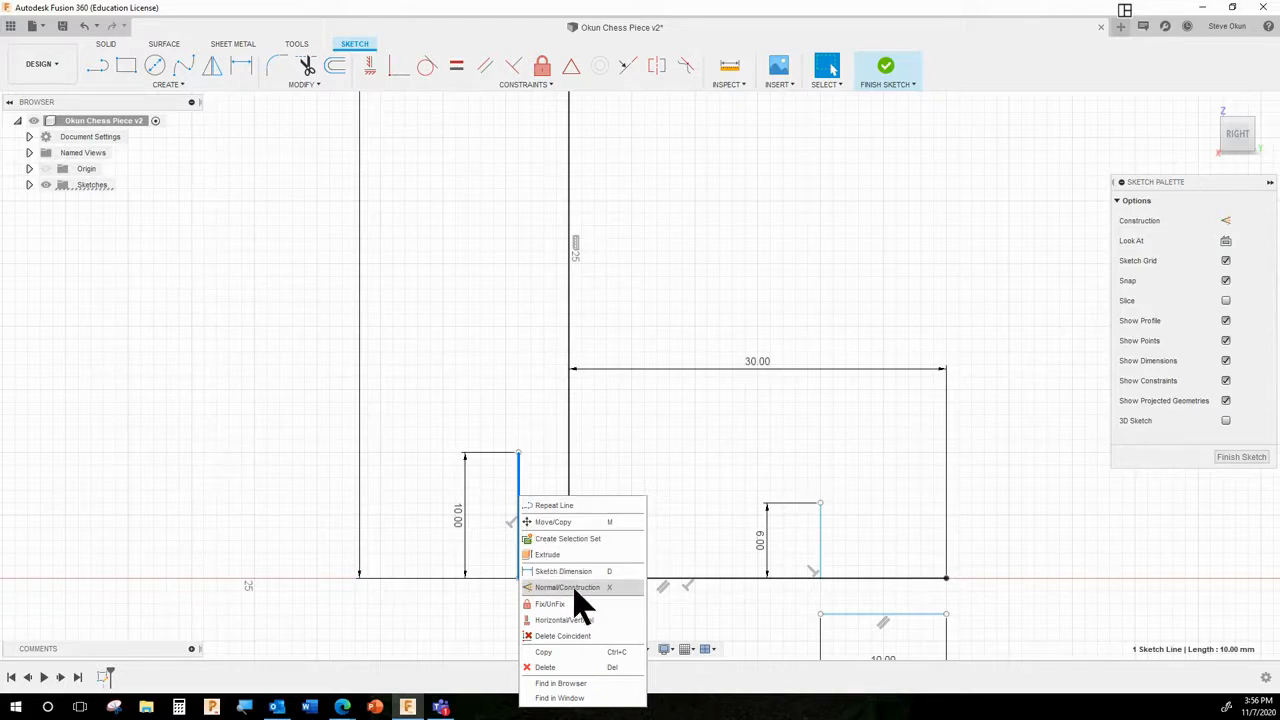
left_click(567, 587)
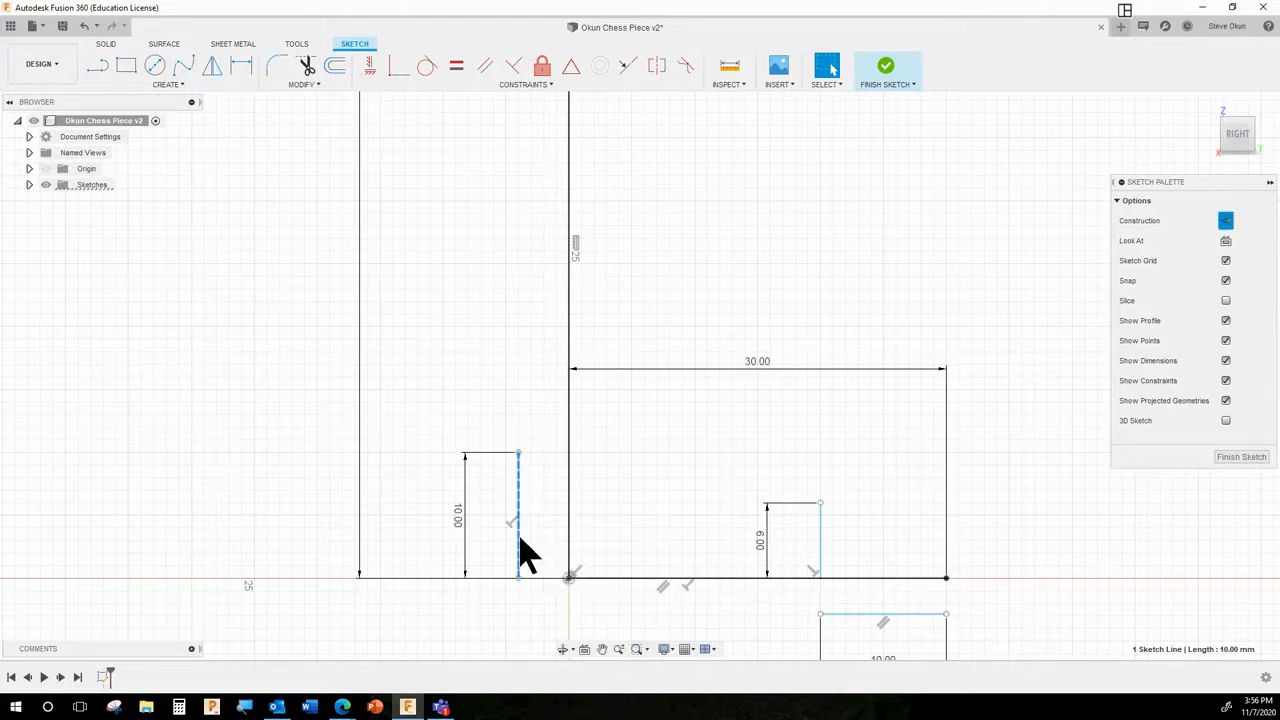
right_click(518, 551)
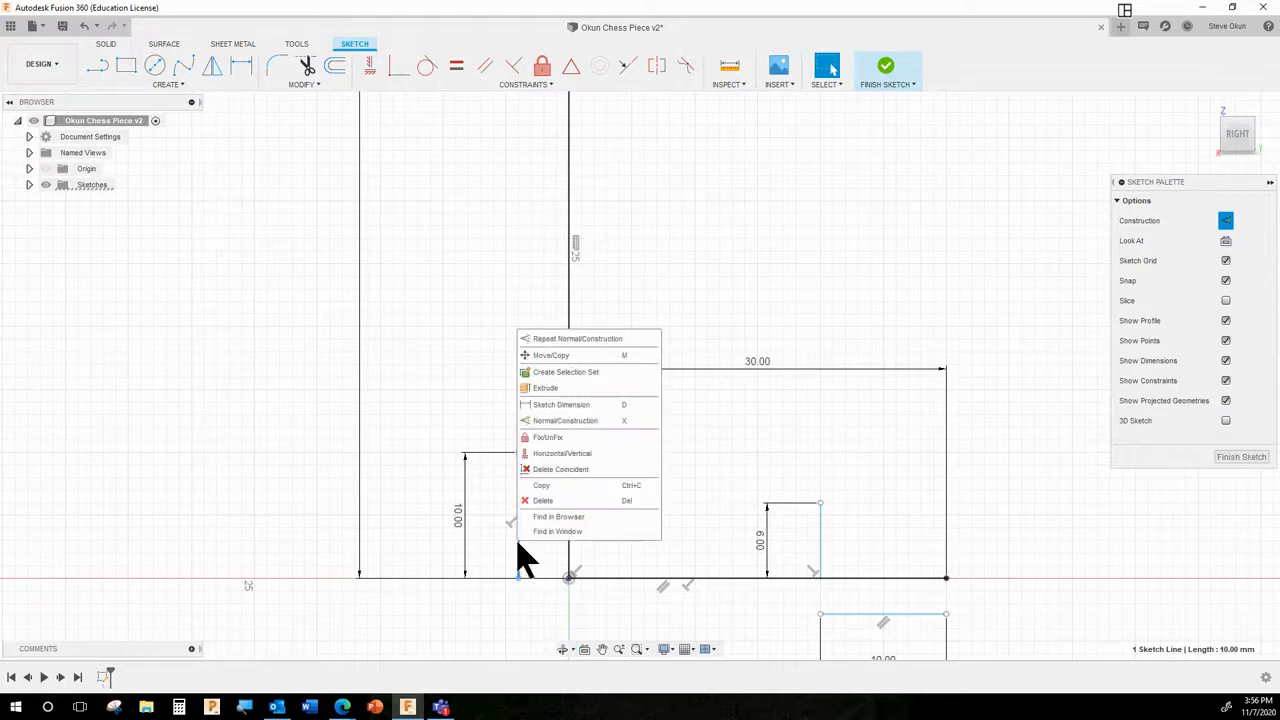
left_click(556, 421)
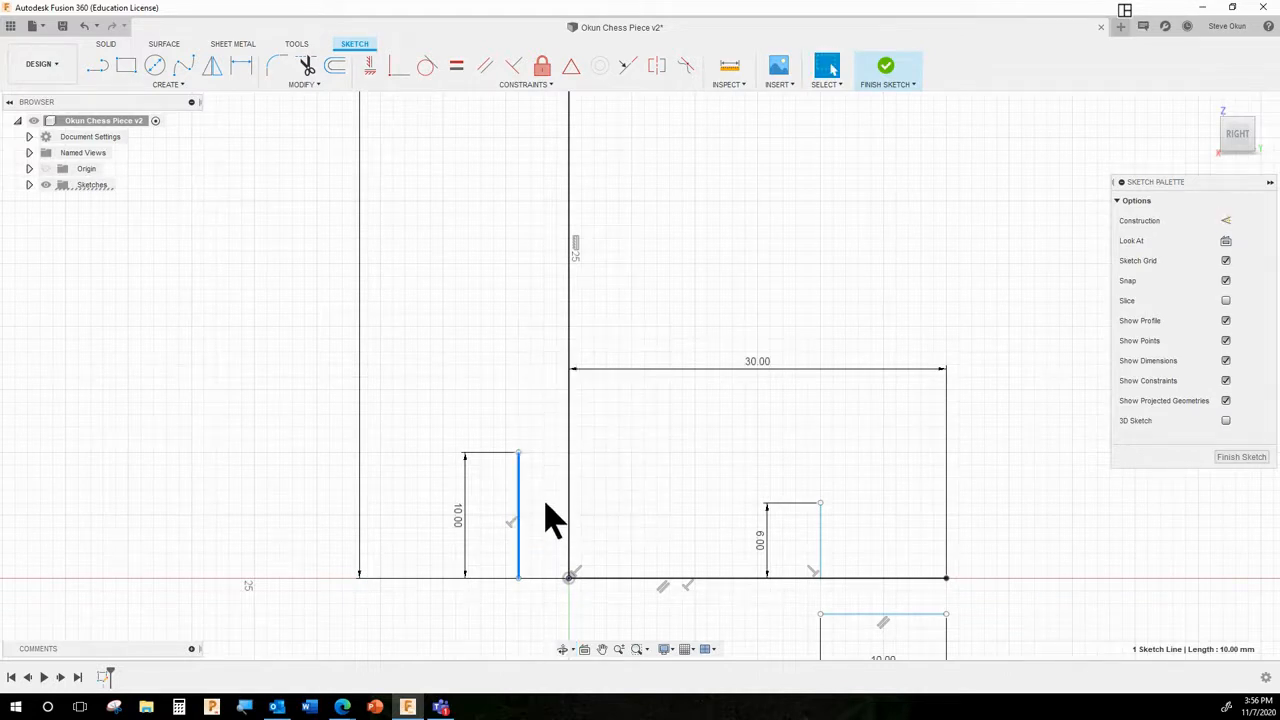
right_click(518, 553)
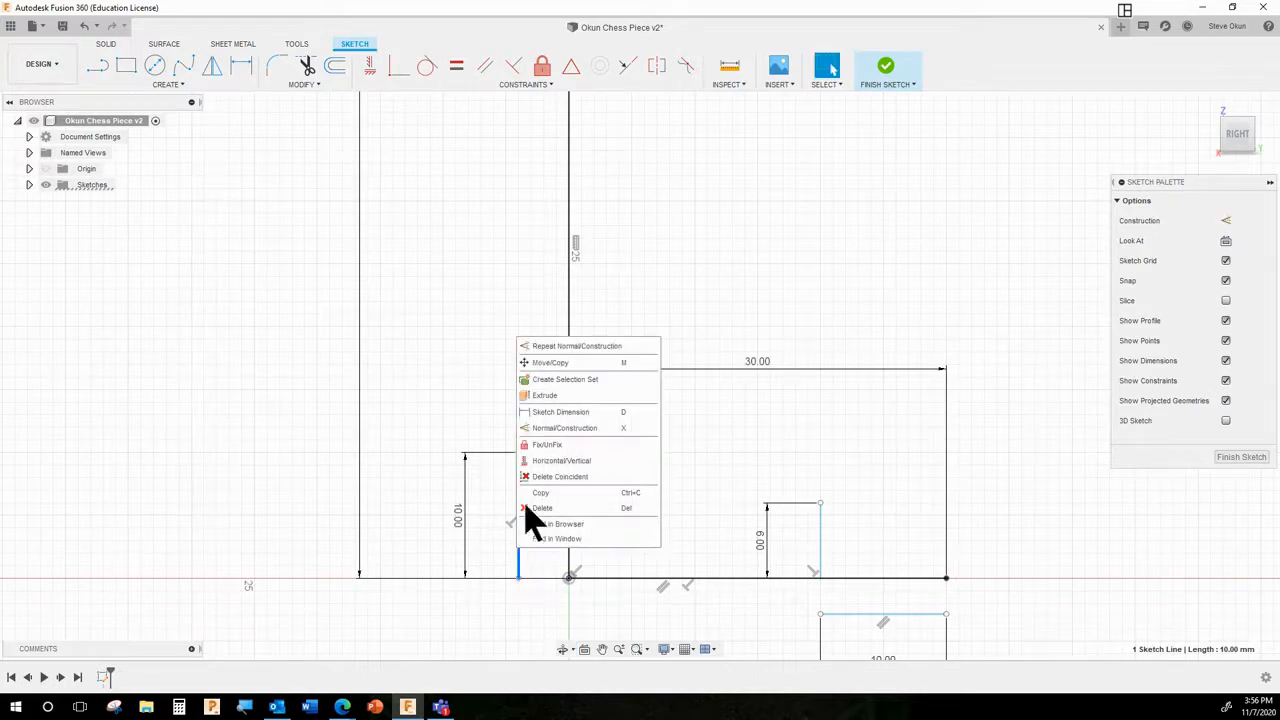
left_click(556, 430)
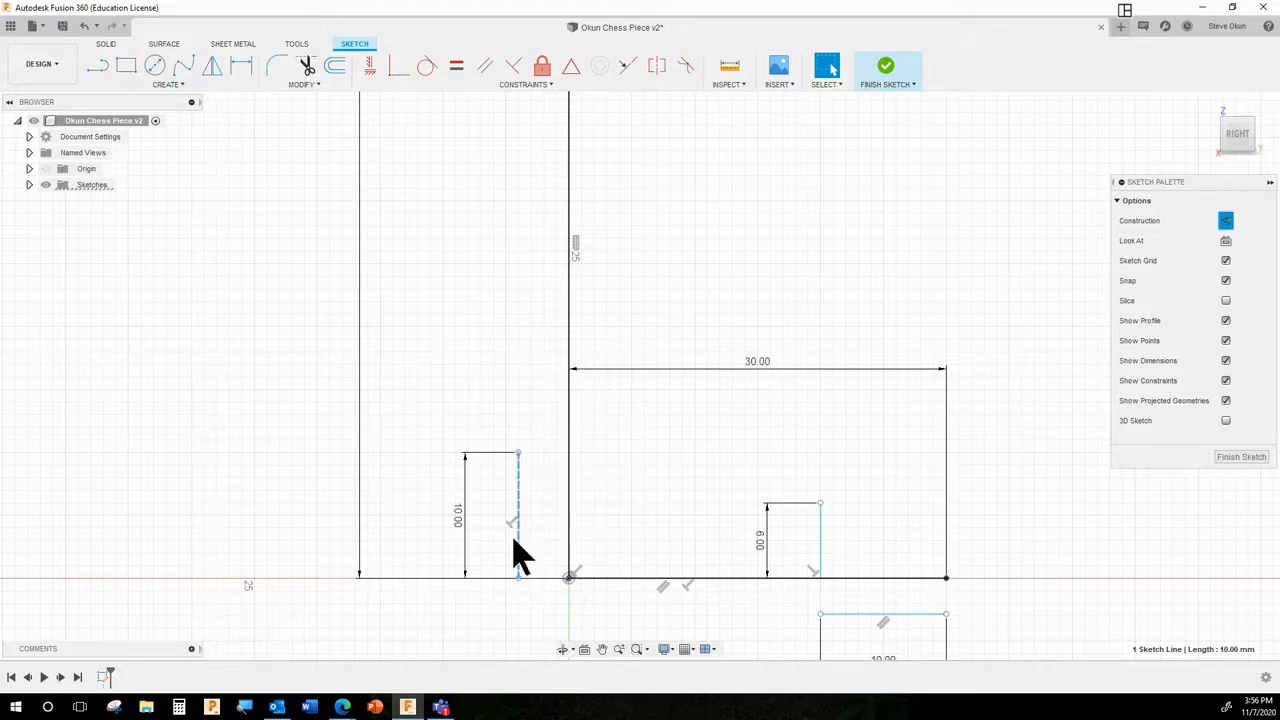
right_click(518, 553)
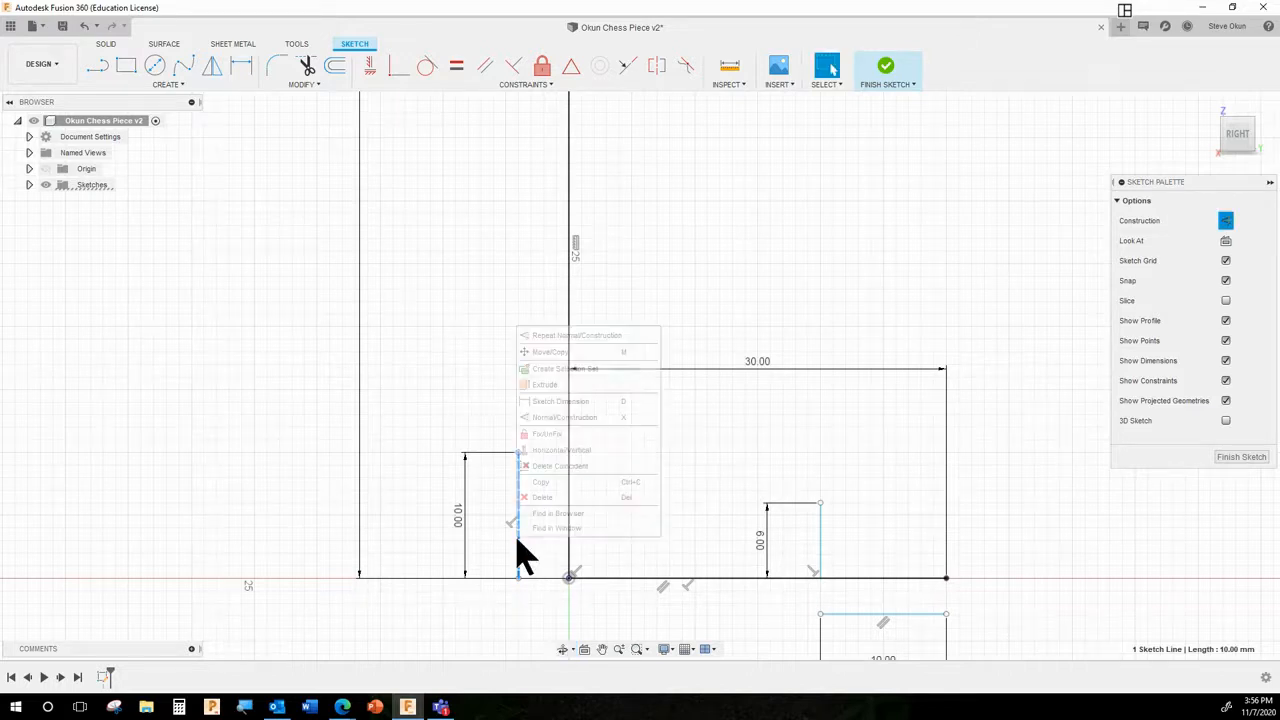
left_click(558, 420)
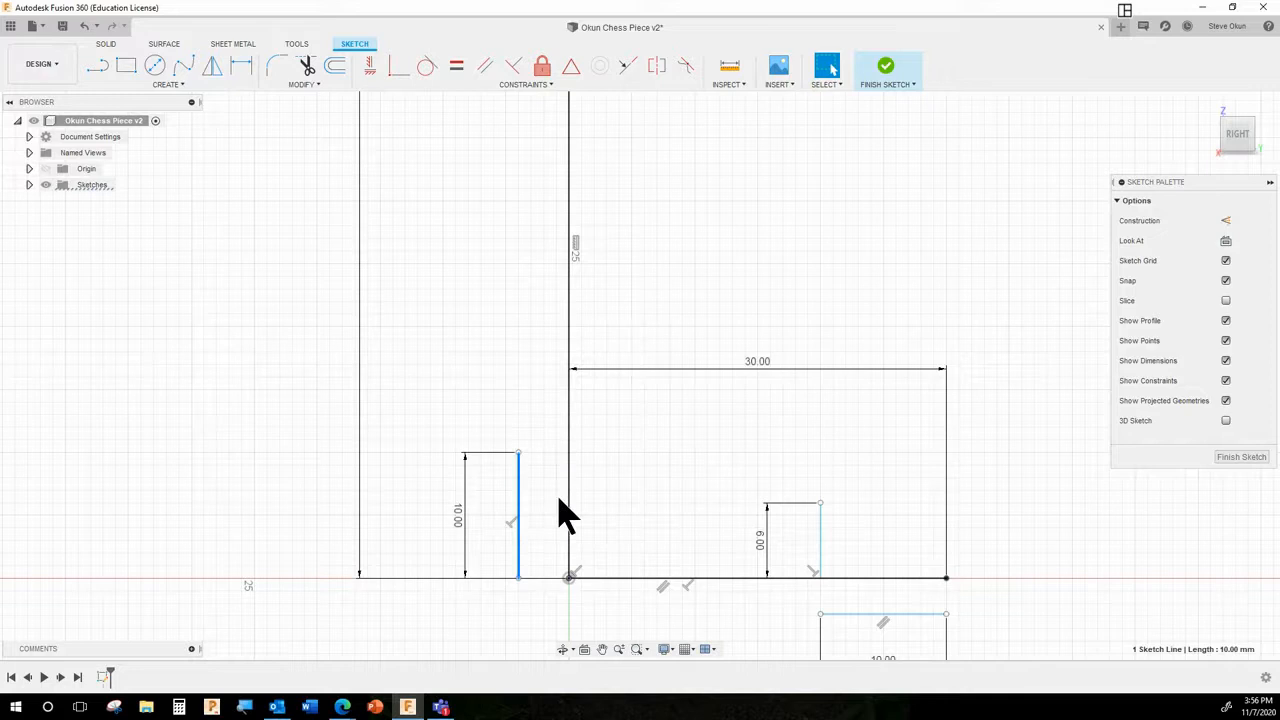
- Convert the 10 mm vertical line, the 6 mm vertical line and the lower 10 mm horizontal line to construction geometry
key("x")
left_click(505, 368)
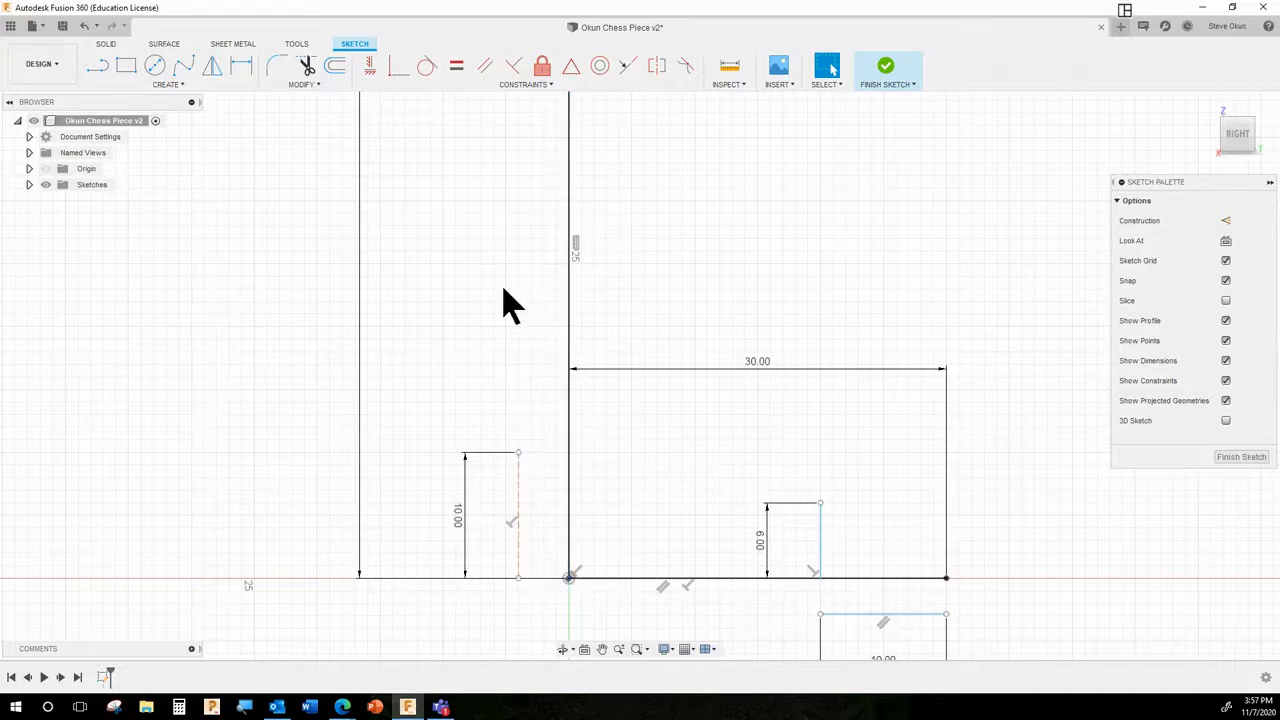
left_click(820, 553)
left_click(848, 616, "shift")
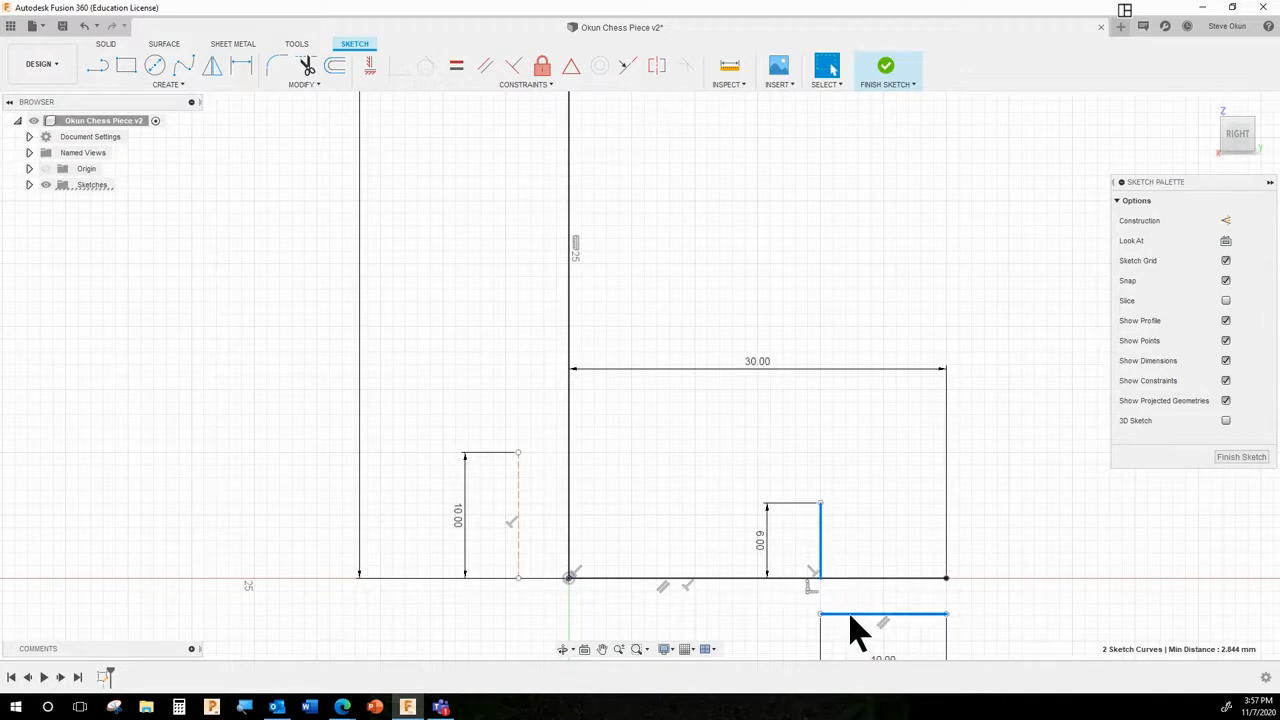
right_click(852, 620)
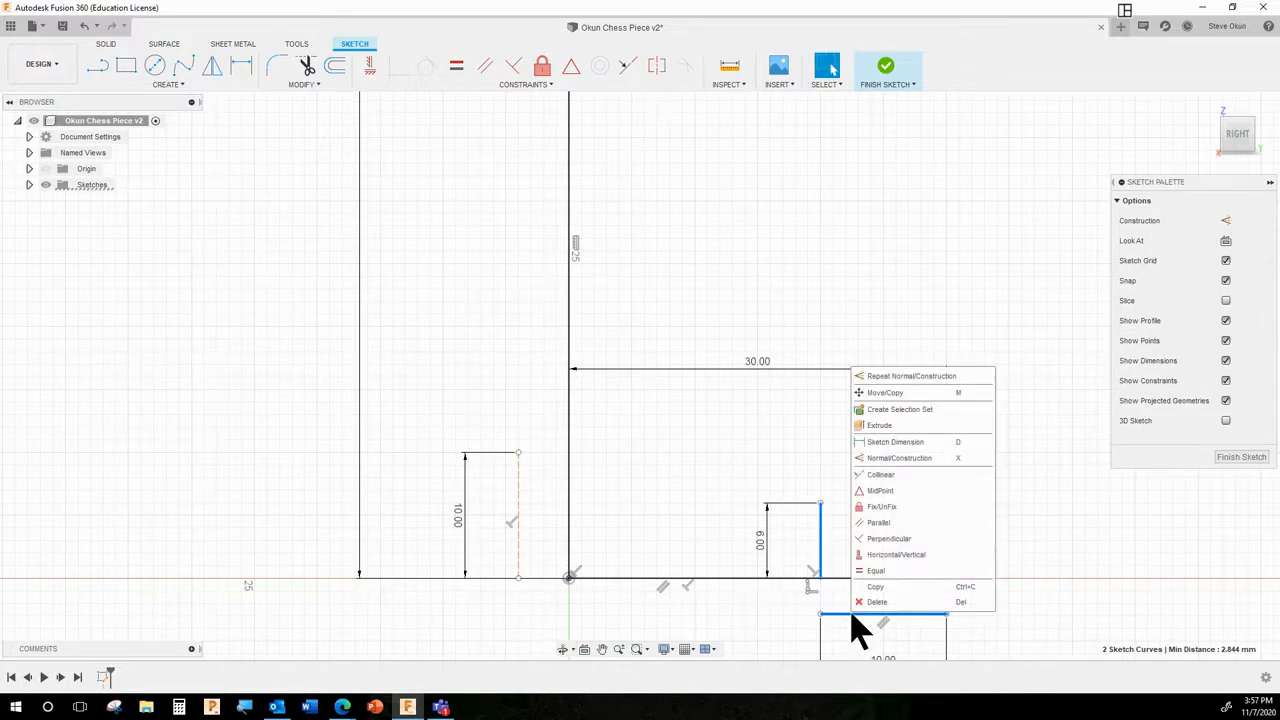
left_click(900, 458)
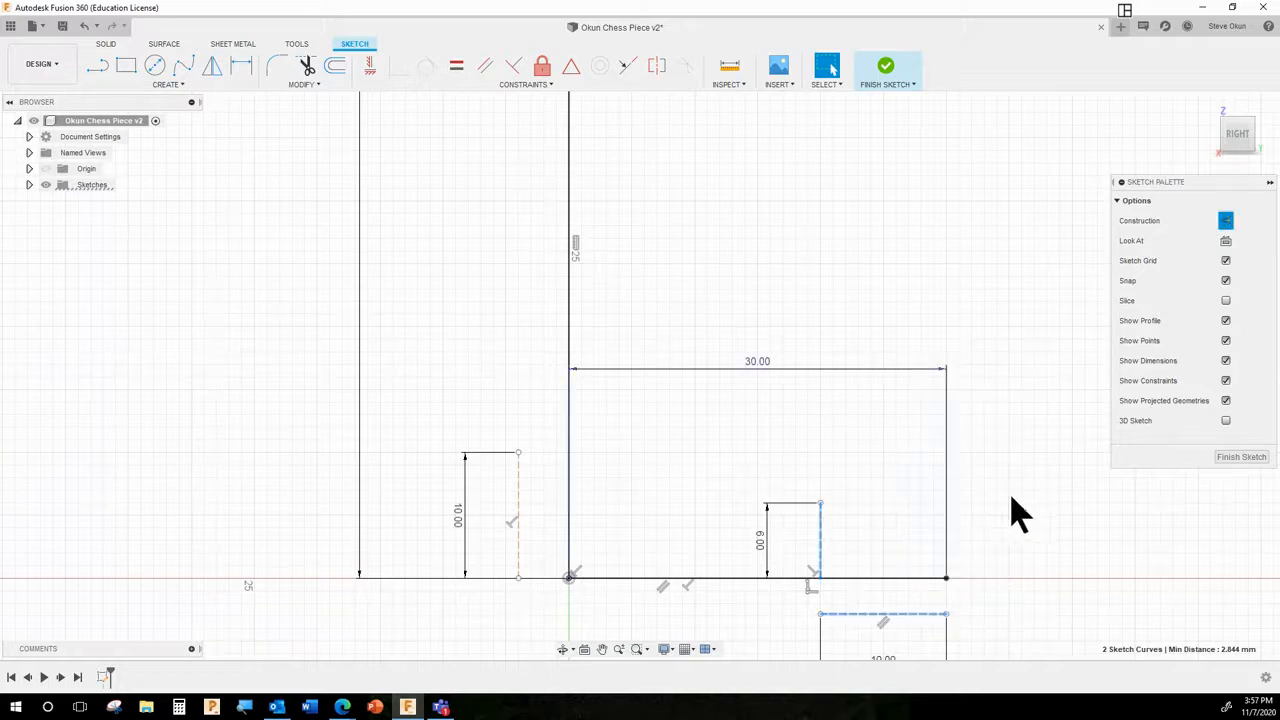
left_click(925, 264)
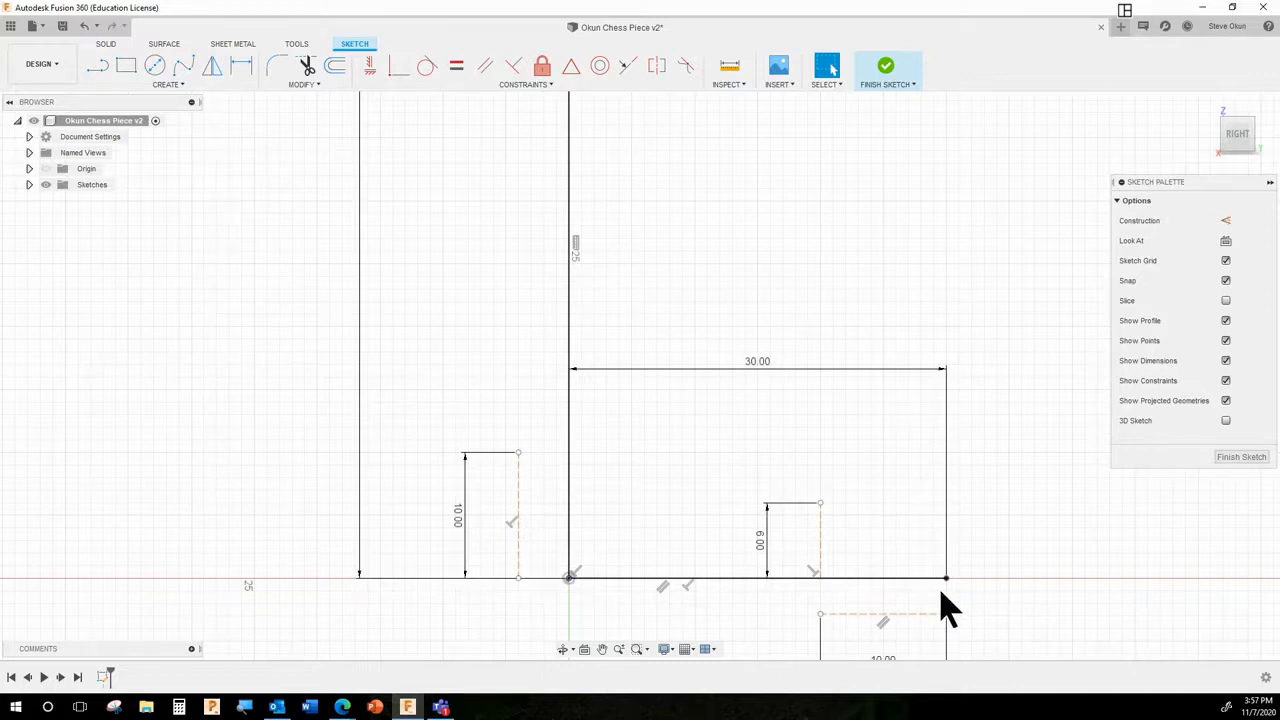
left_click(350, 708)
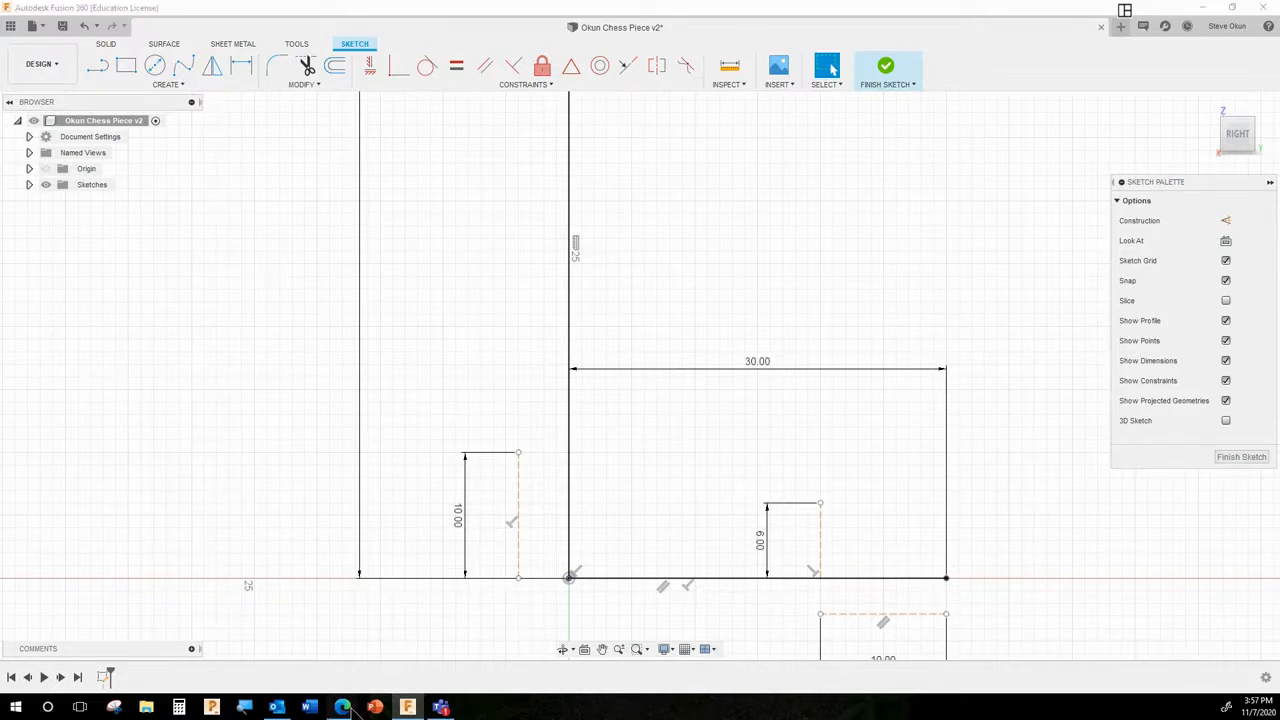
left_click(250, 660)
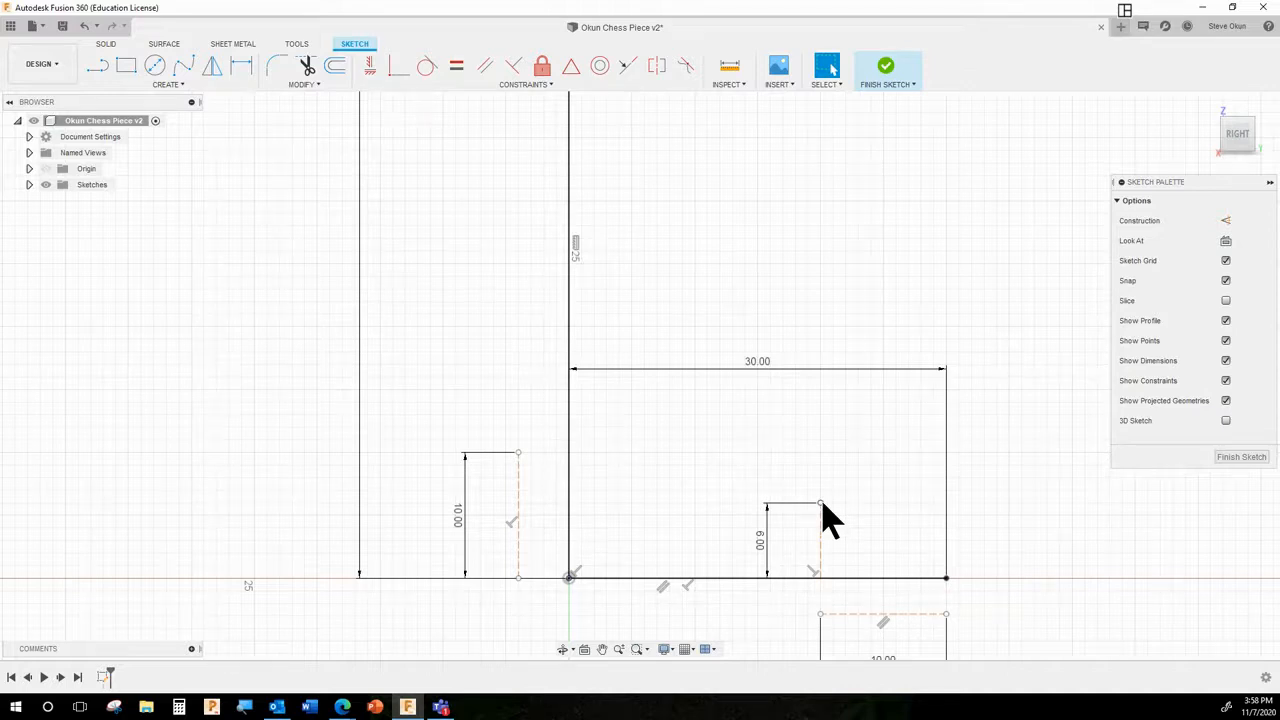
- Draw a 3-Point Arc from 10 mm up the tall vertical line to the base line's right end, through the 6 mm line's top
left_click(168, 88)
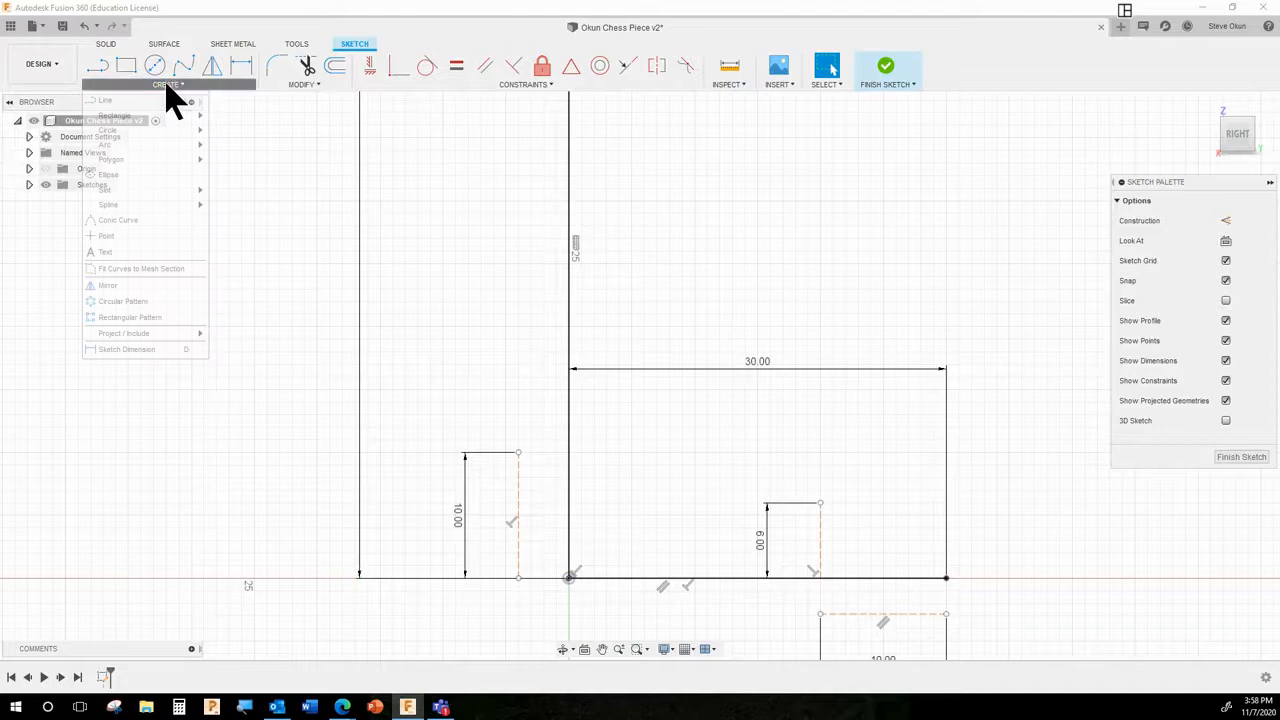
mouse_move(150, 145)
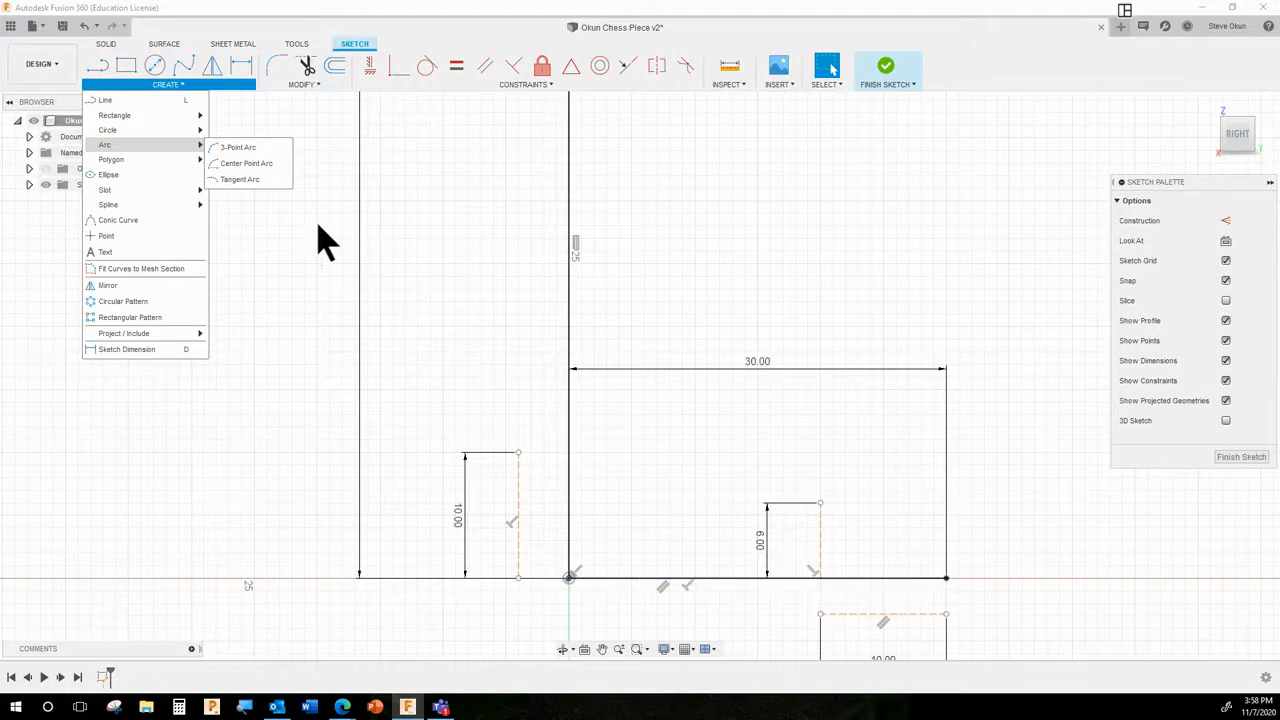
left_click(240, 148)
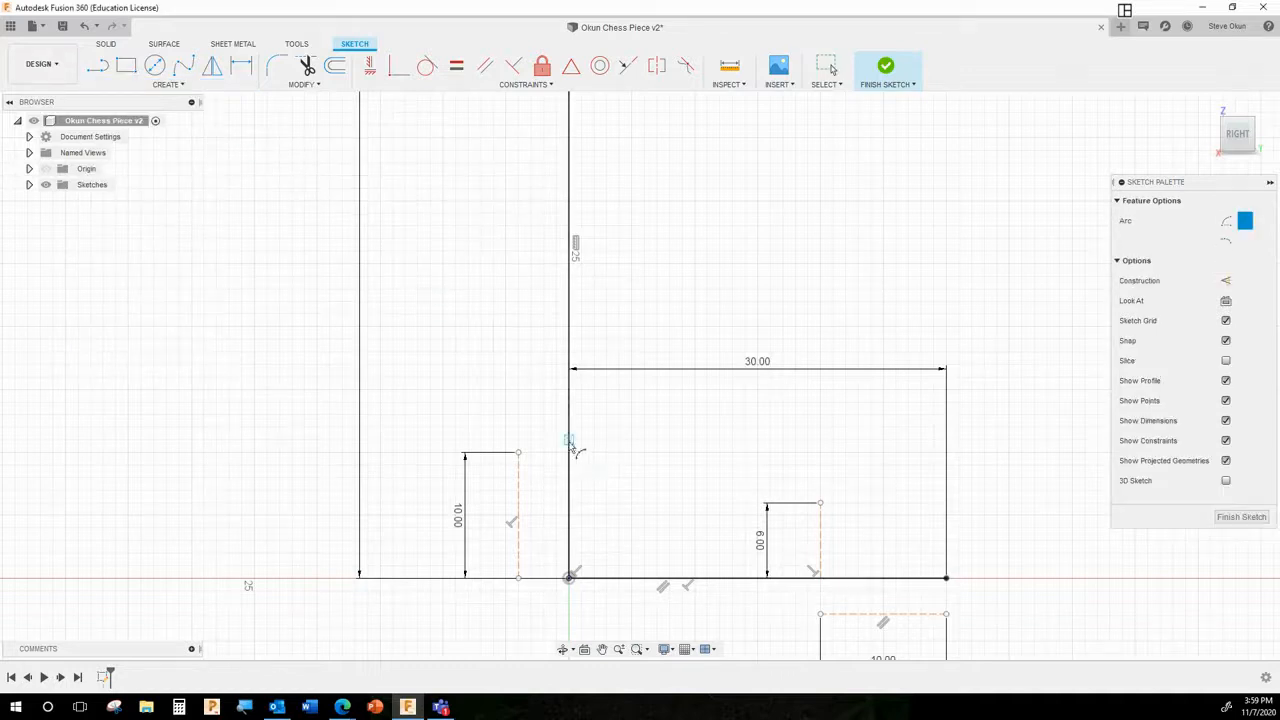
left_click(570, 368)
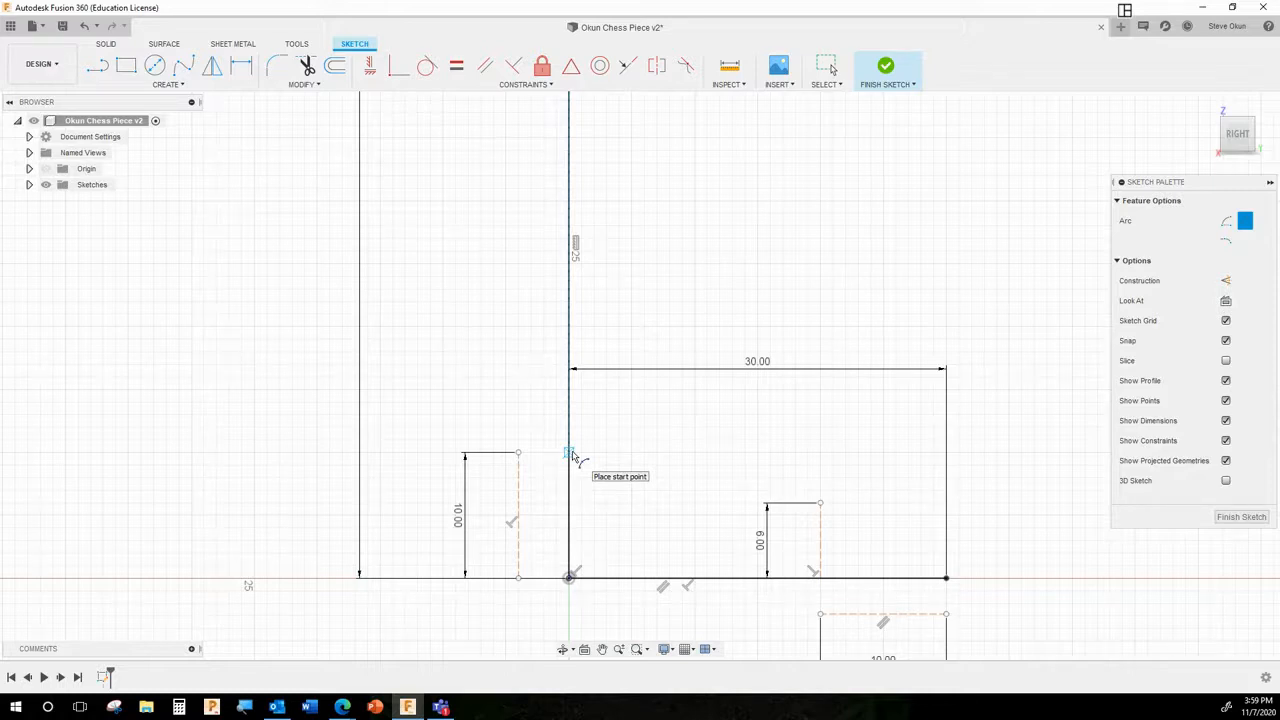
left_click(571, 454)
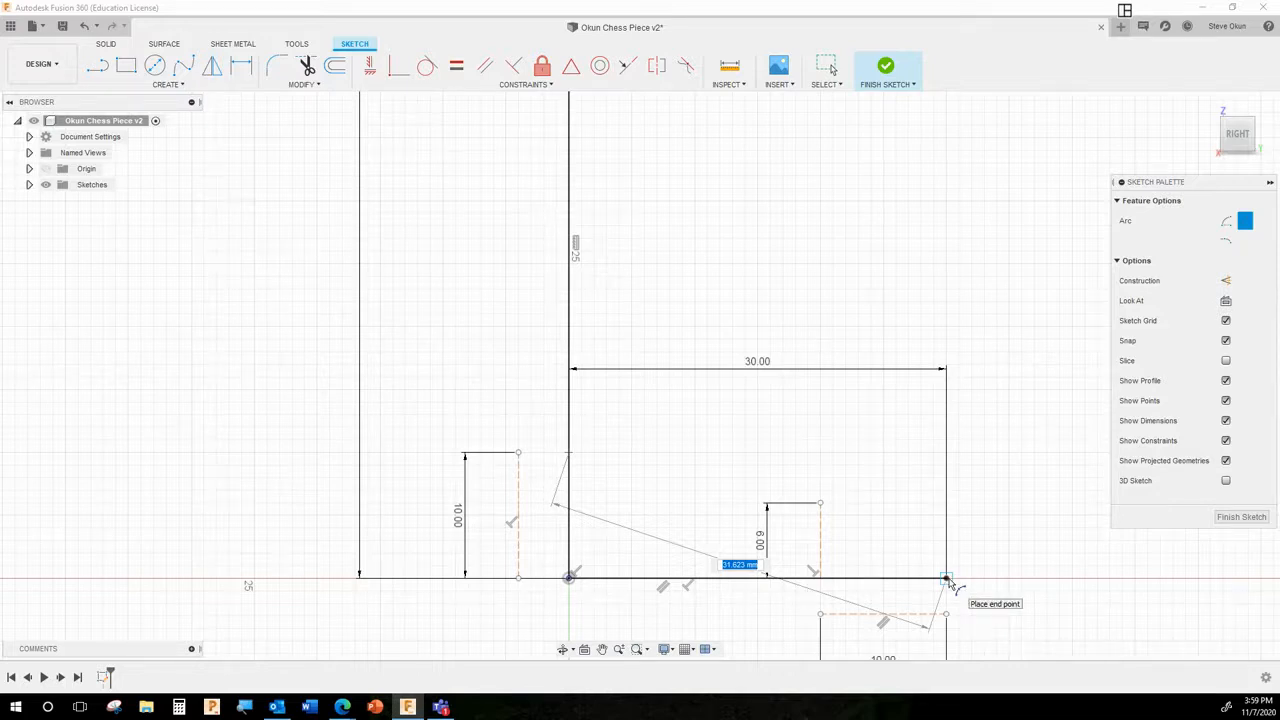
left_click(947, 580)
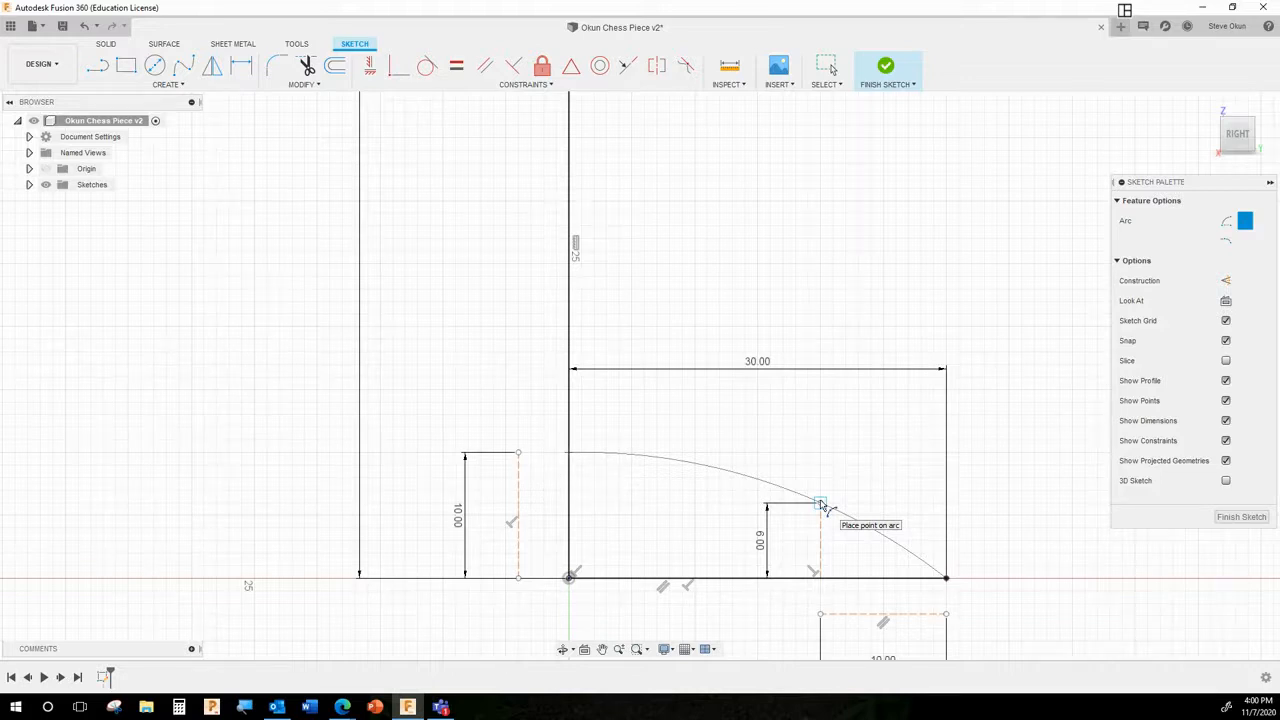
left_click(821, 505)
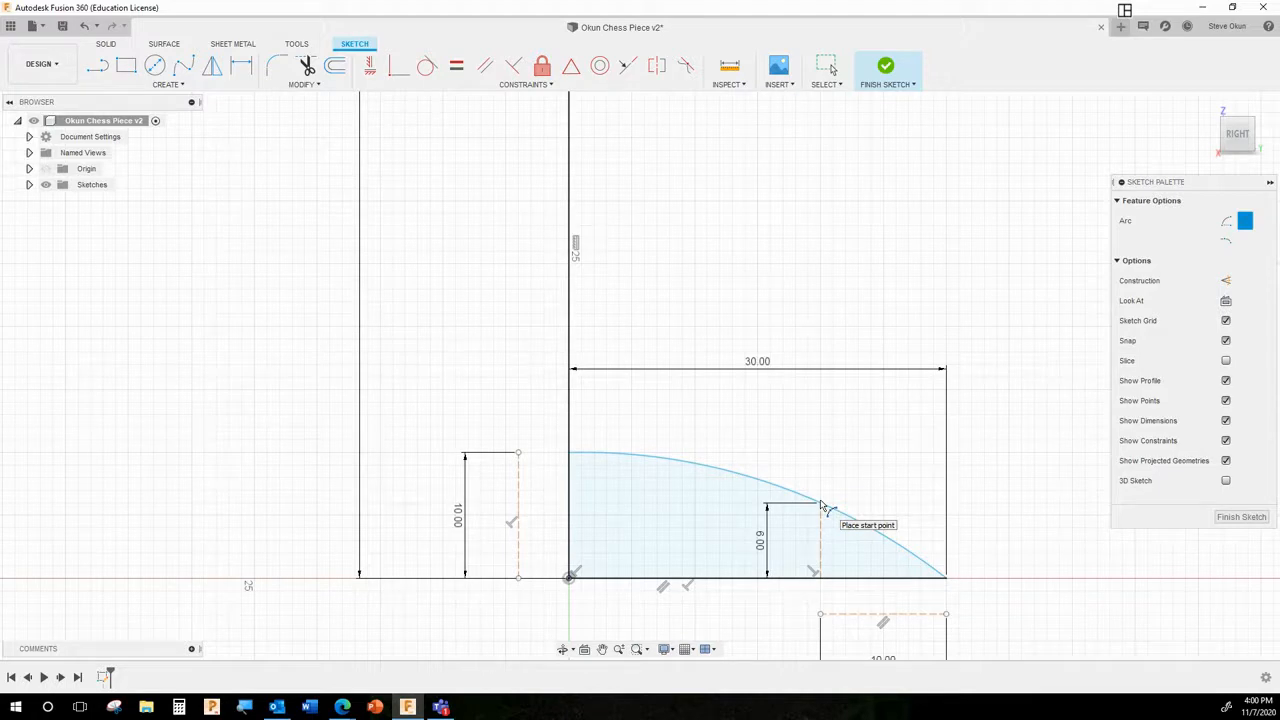
- Draw a 12 mm horizontal line to the right from the base arc's upper end on the tall vertical line
key("Escape")
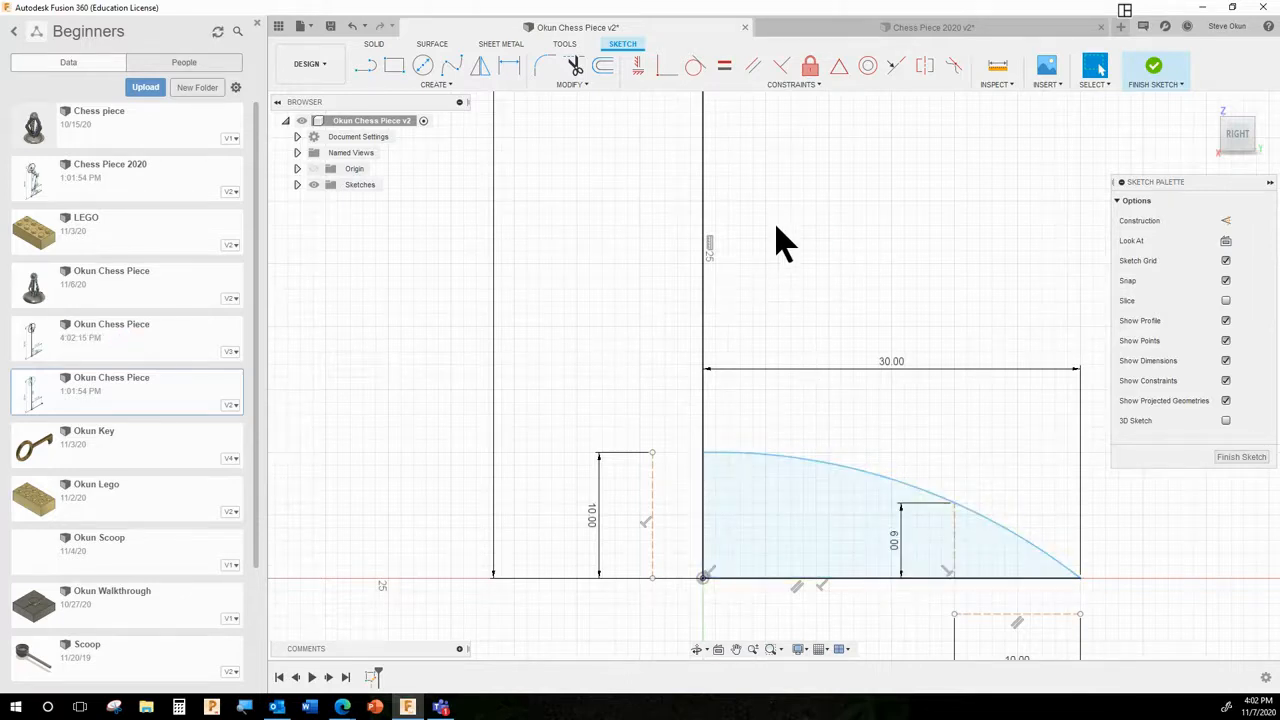
scroll(780, 223, "down", 1)
scroll(784, 223, "up", 4)
scroll(821, 248, "down", 4)
scroll(680, 651, "down", 6)
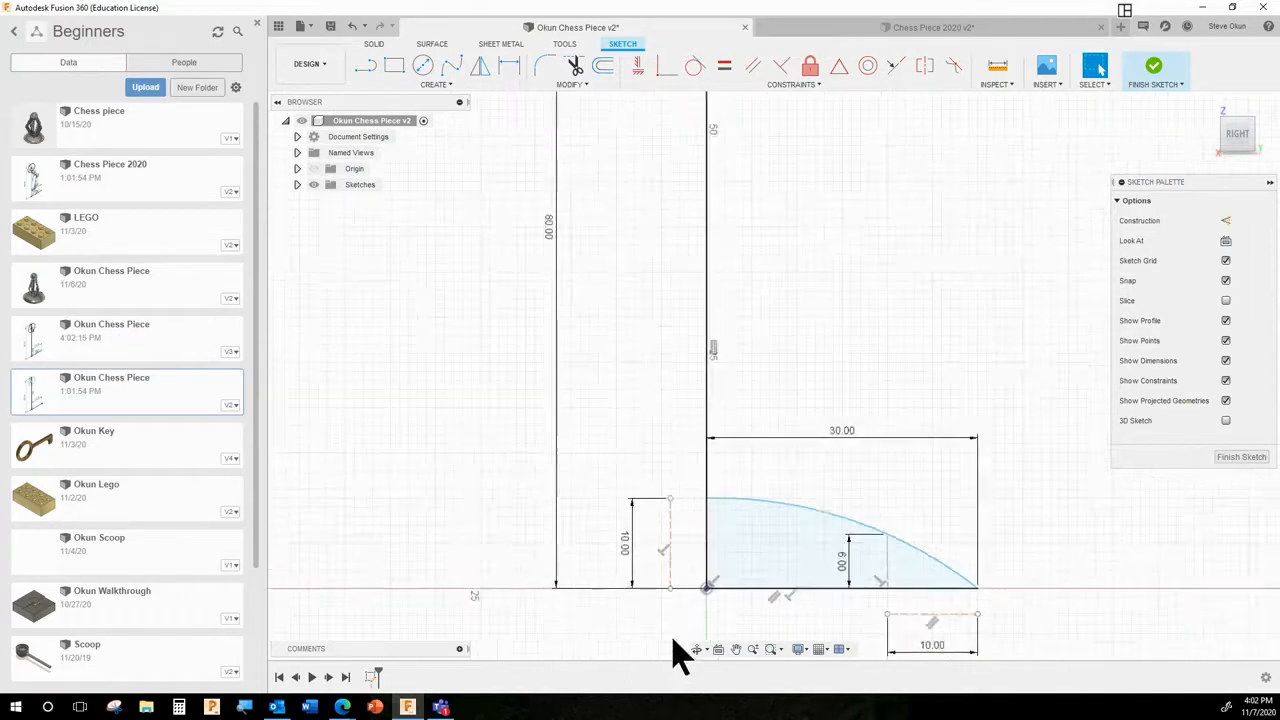
scroll(794, 640, "up", 2)
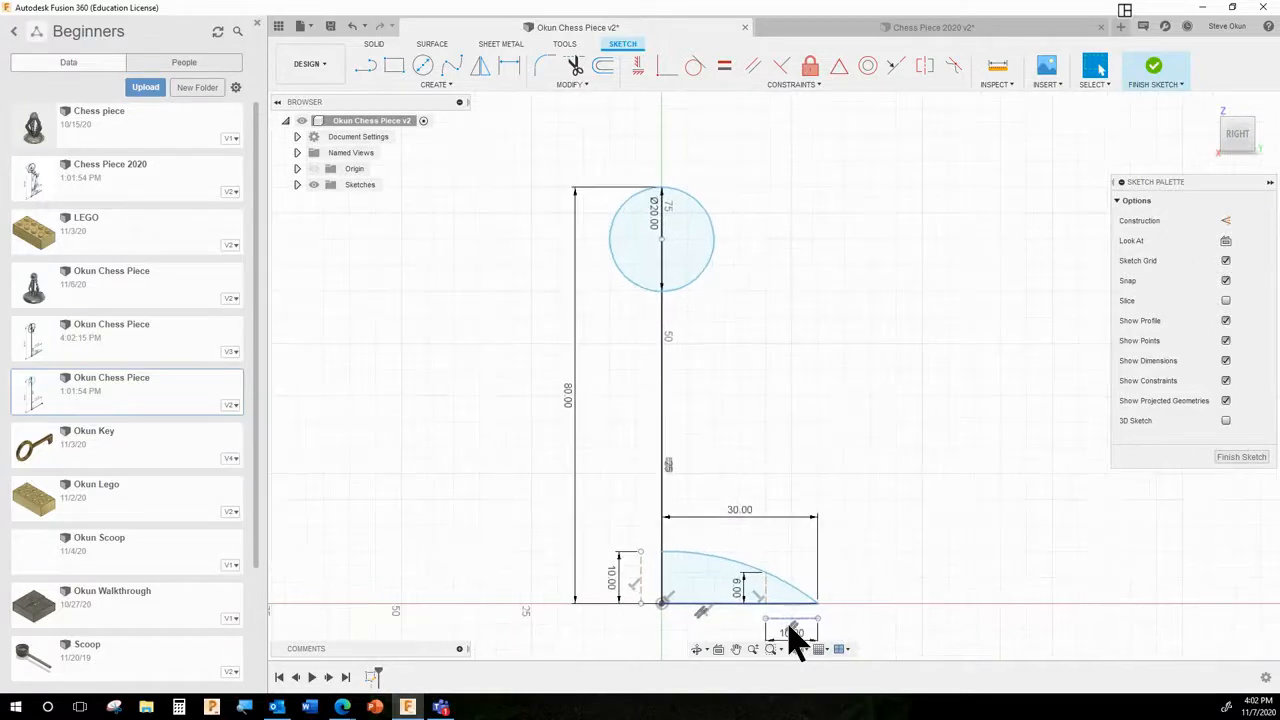
scroll(792, 640, "up", 1)
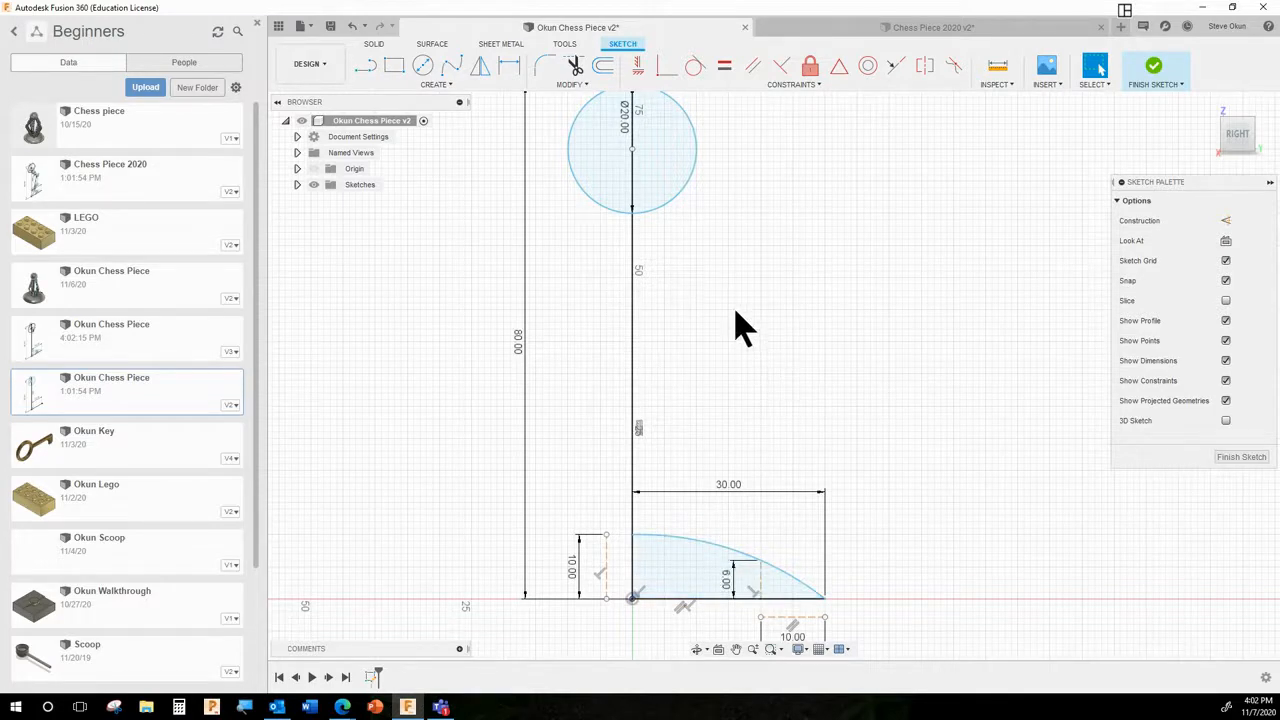
scroll(720, 570, "up", 3)
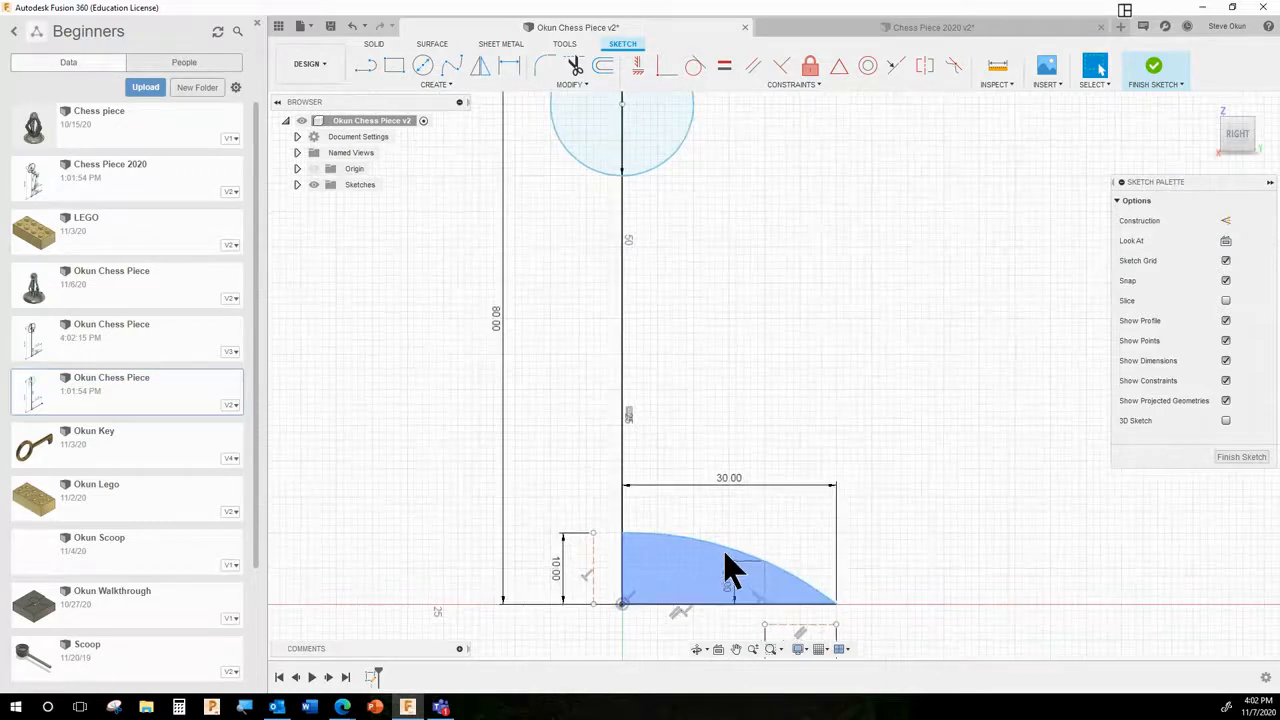
scroll(705, 612, "up", 3)
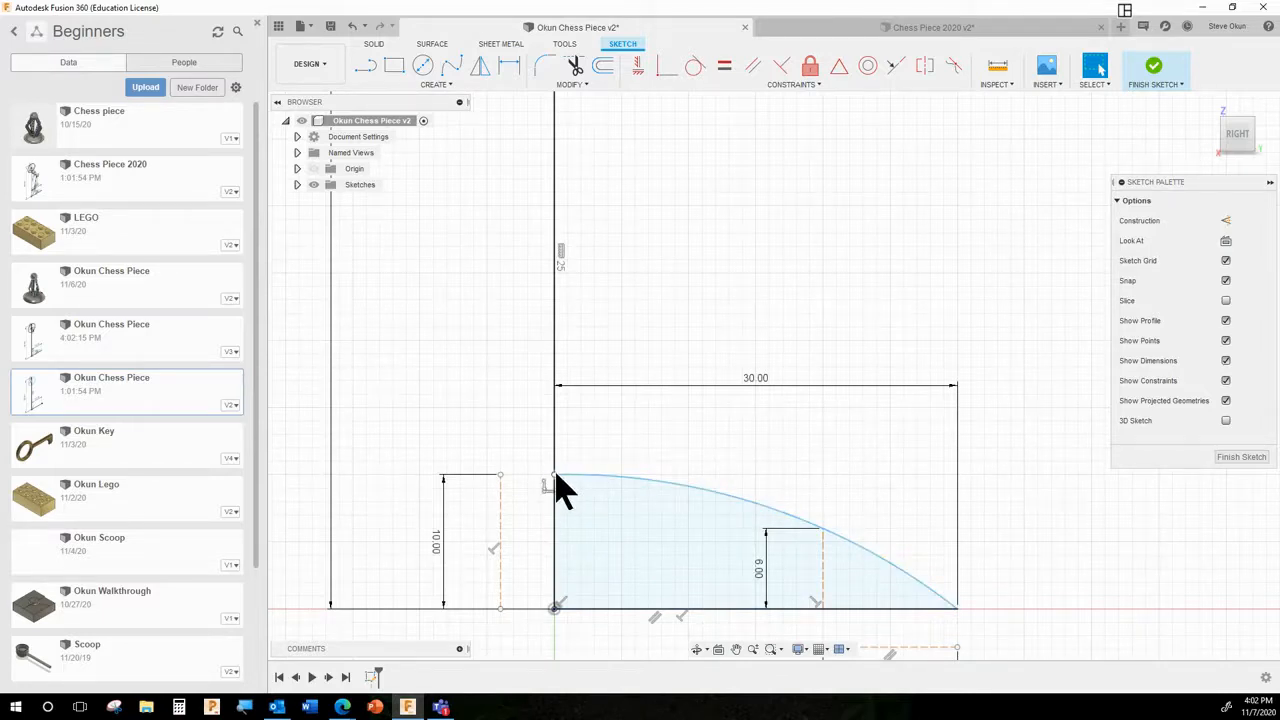
left_click(366, 66)
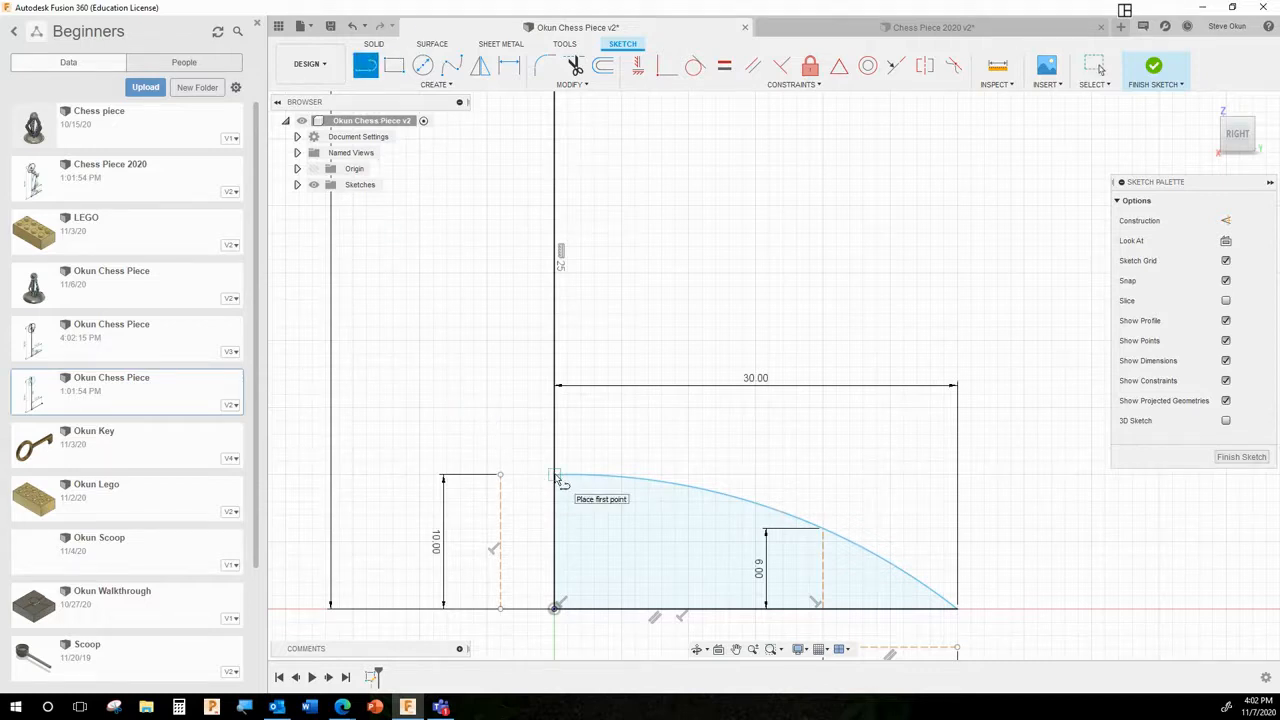
scroll(557, 478, "up", 2)
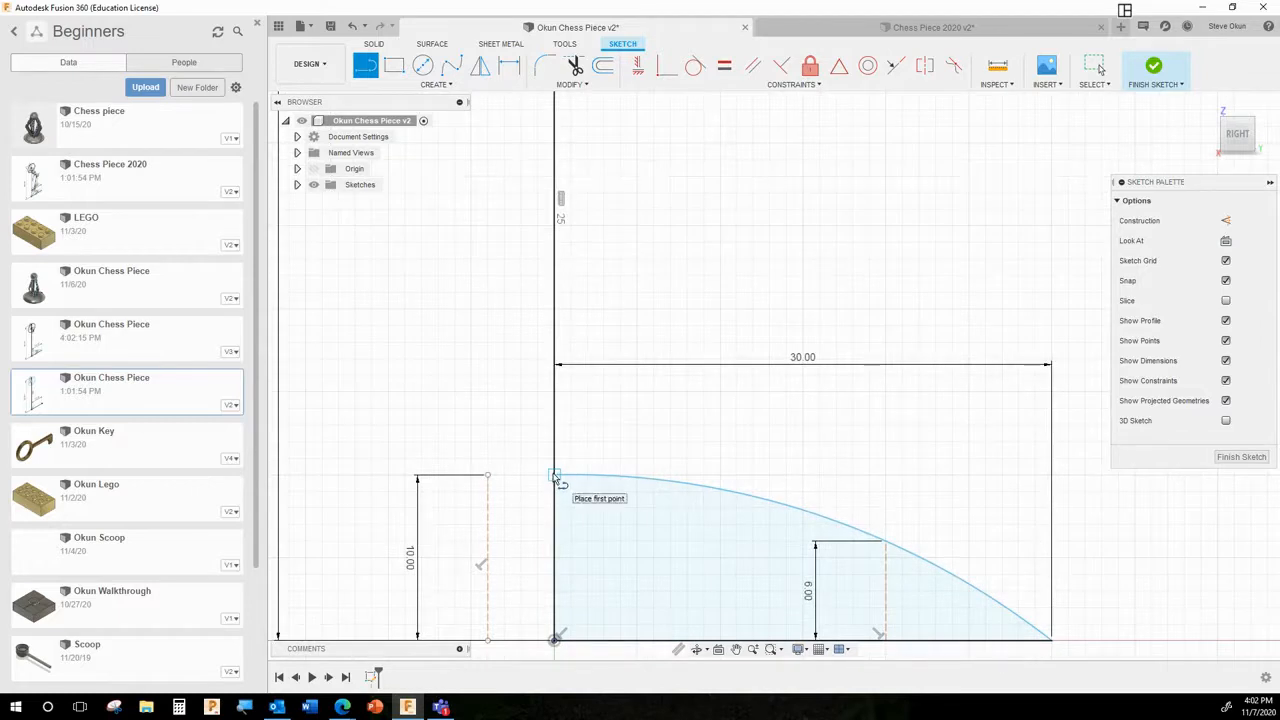
left_click(556, 476)
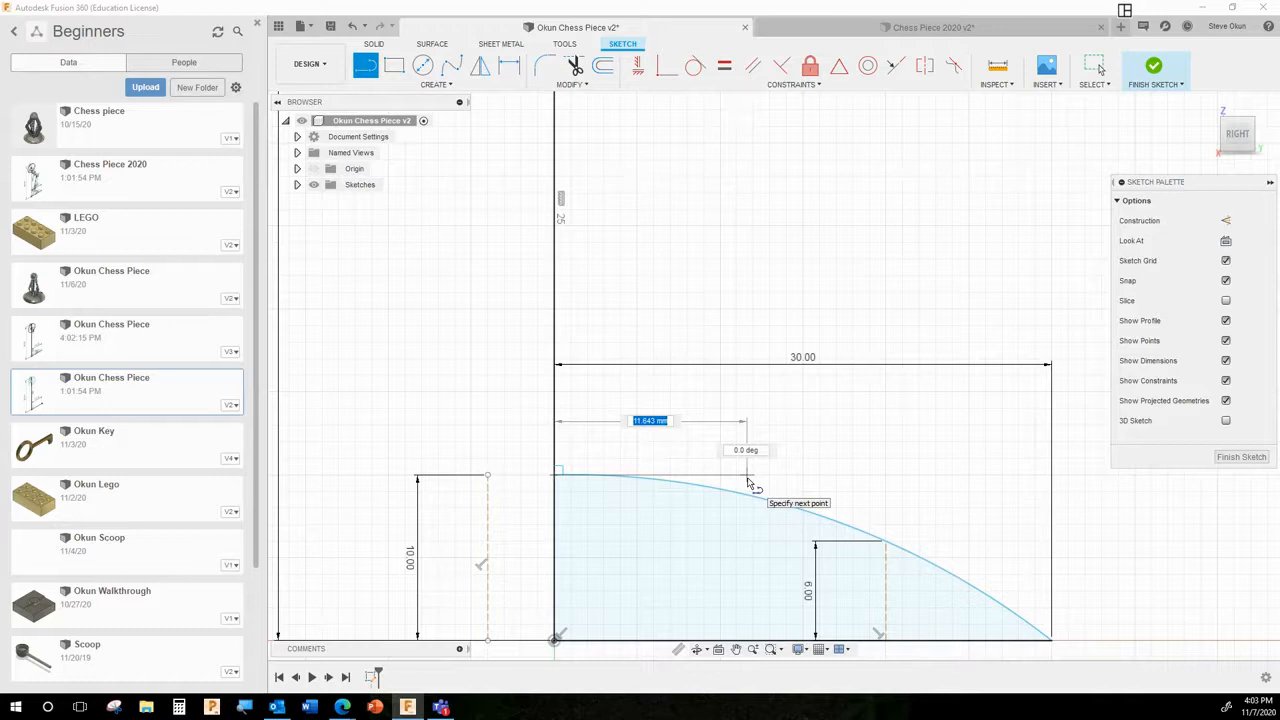
type("12")
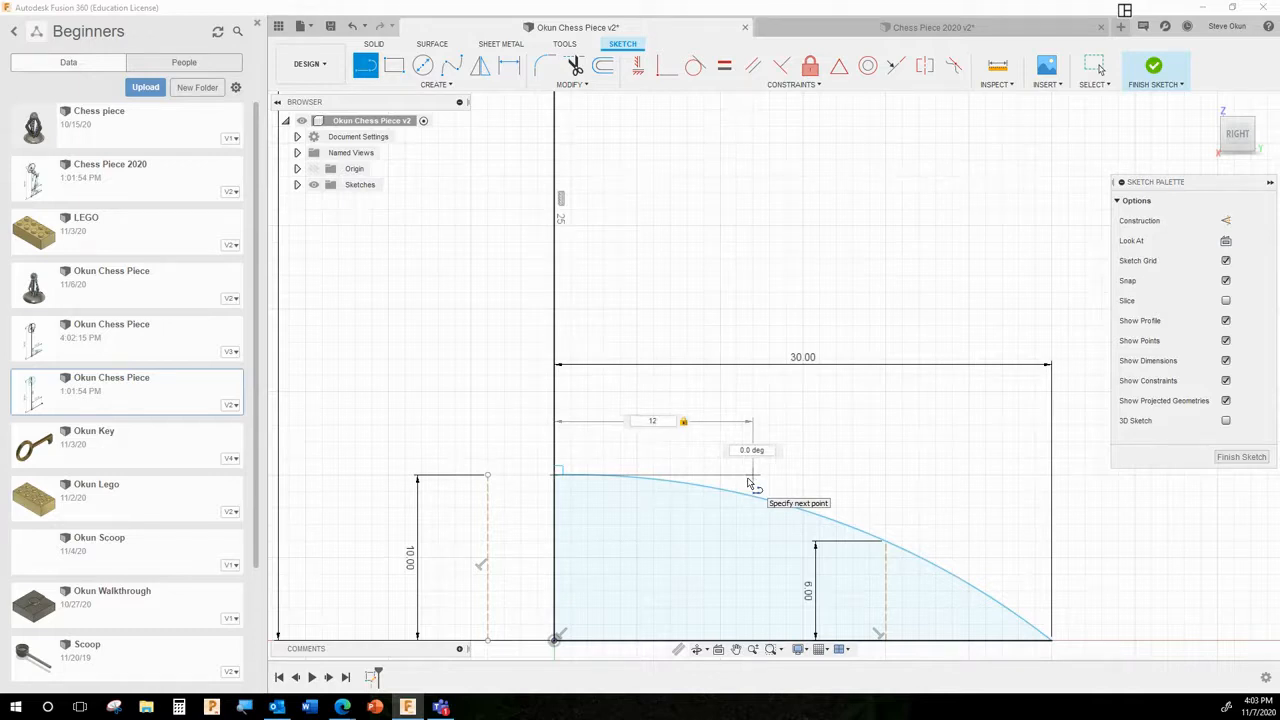
key("Return")
key("Escape")
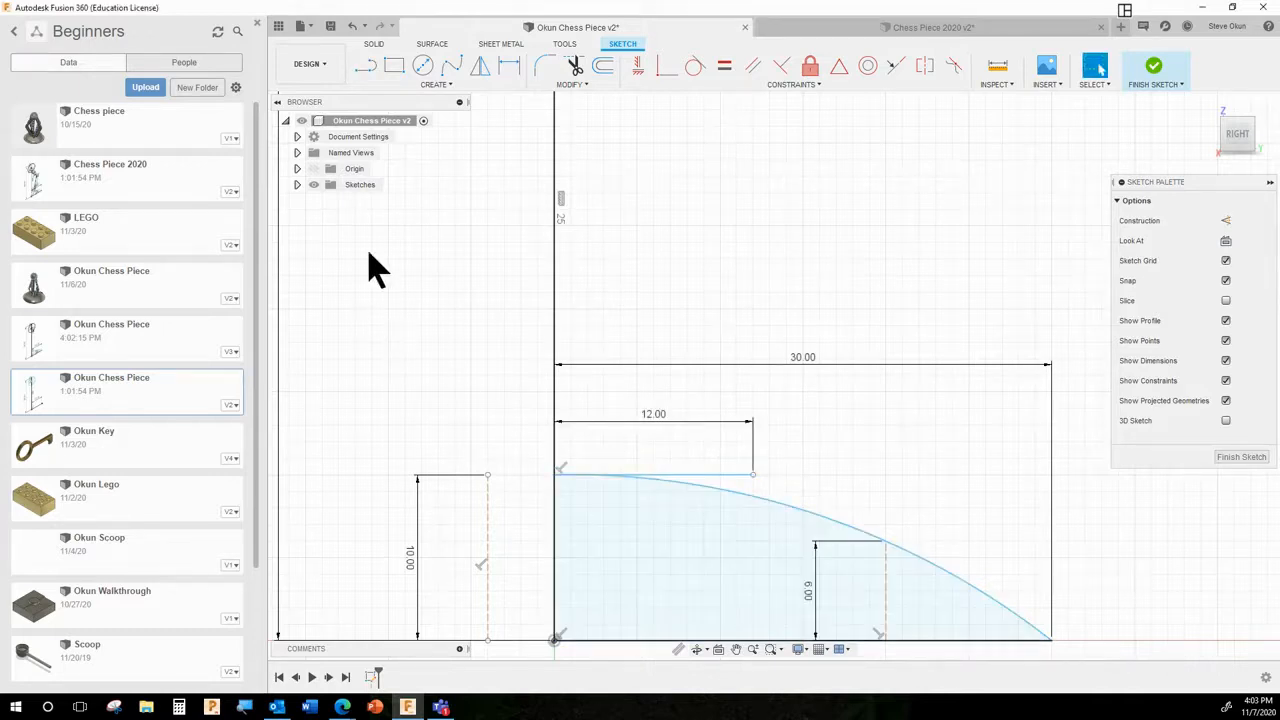
- Draw a short vertical line from the 12 mm line's right end down to the base arc
scroll(806, 583, "up", 5)
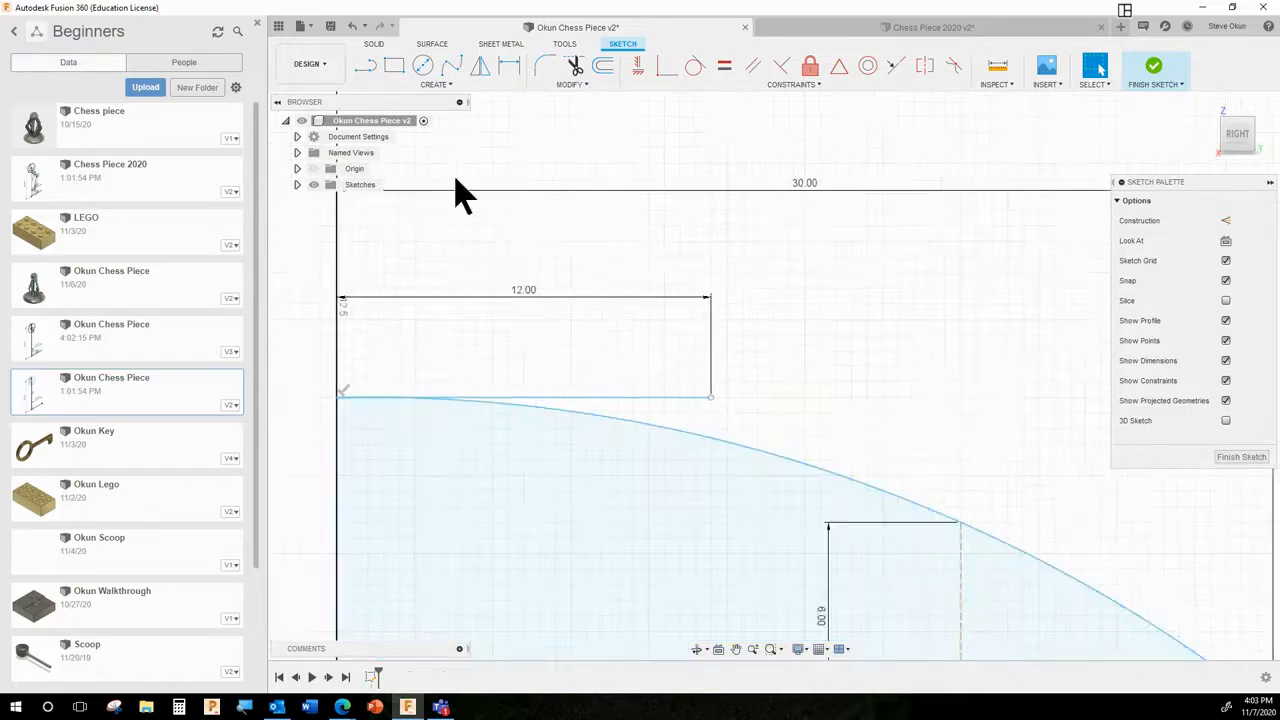
left_click(366, 67)
left_click(712, 400)
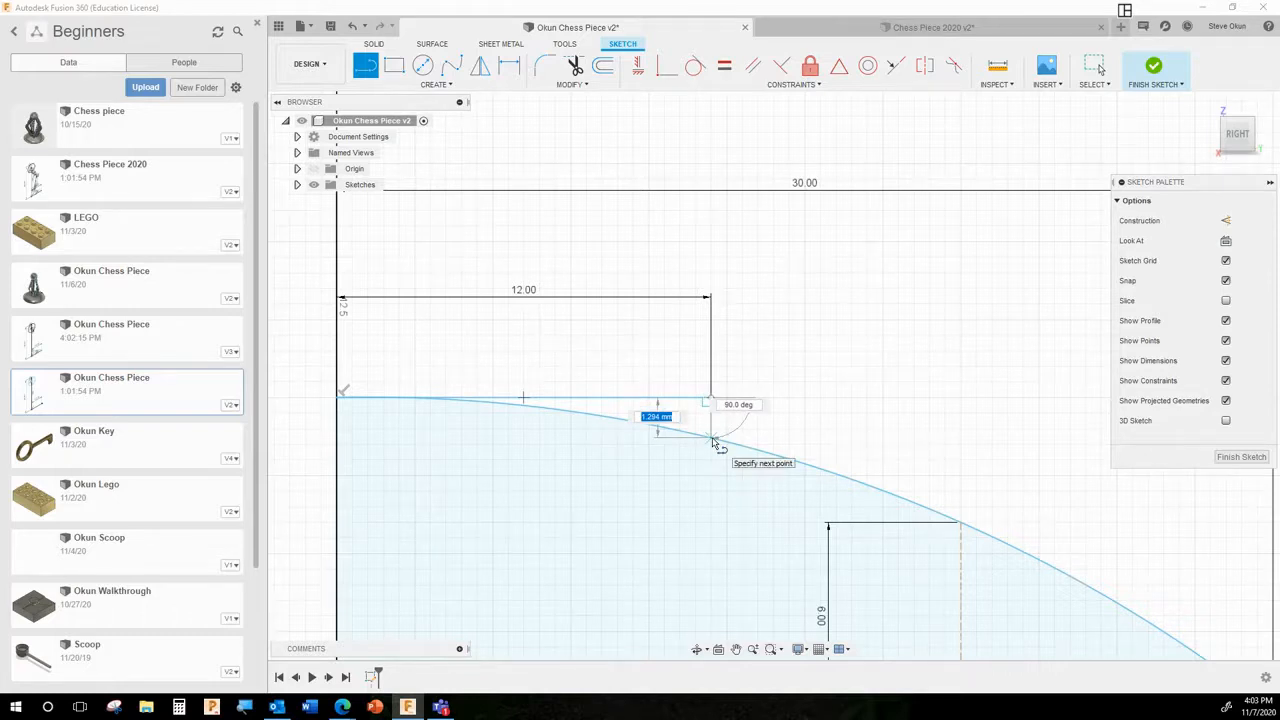
left_click(713, 441)
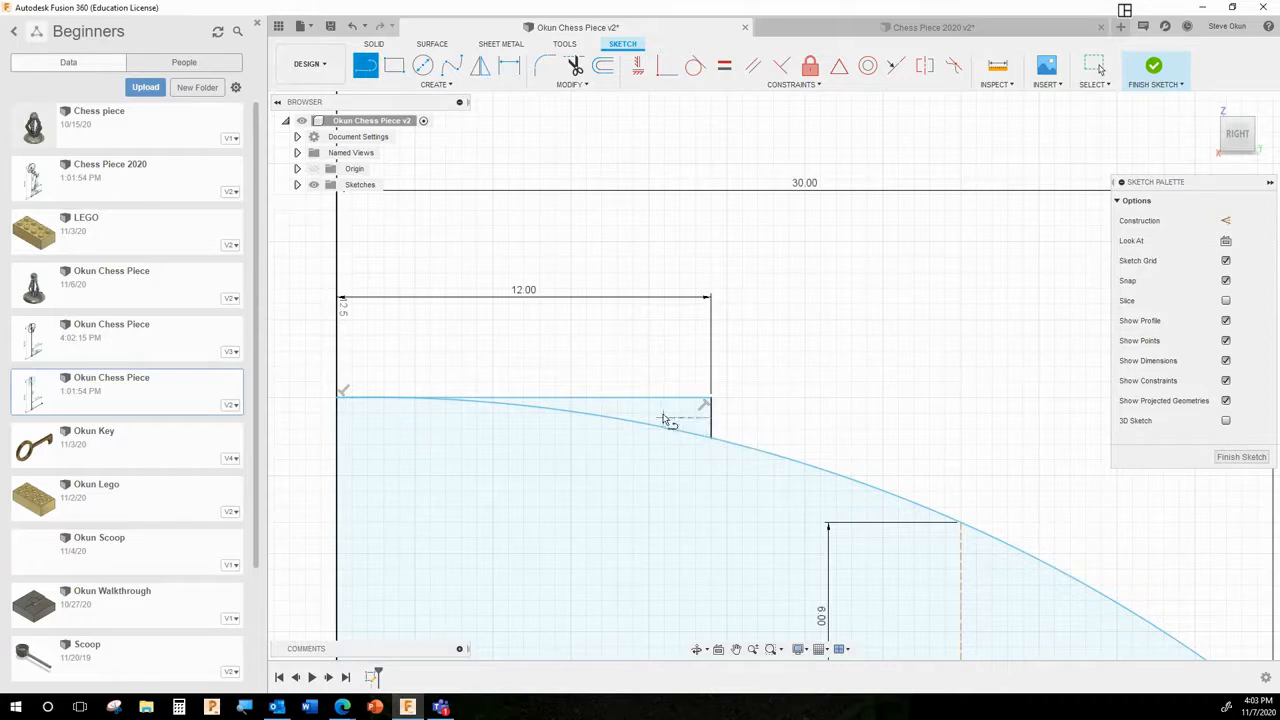
key("Escape")
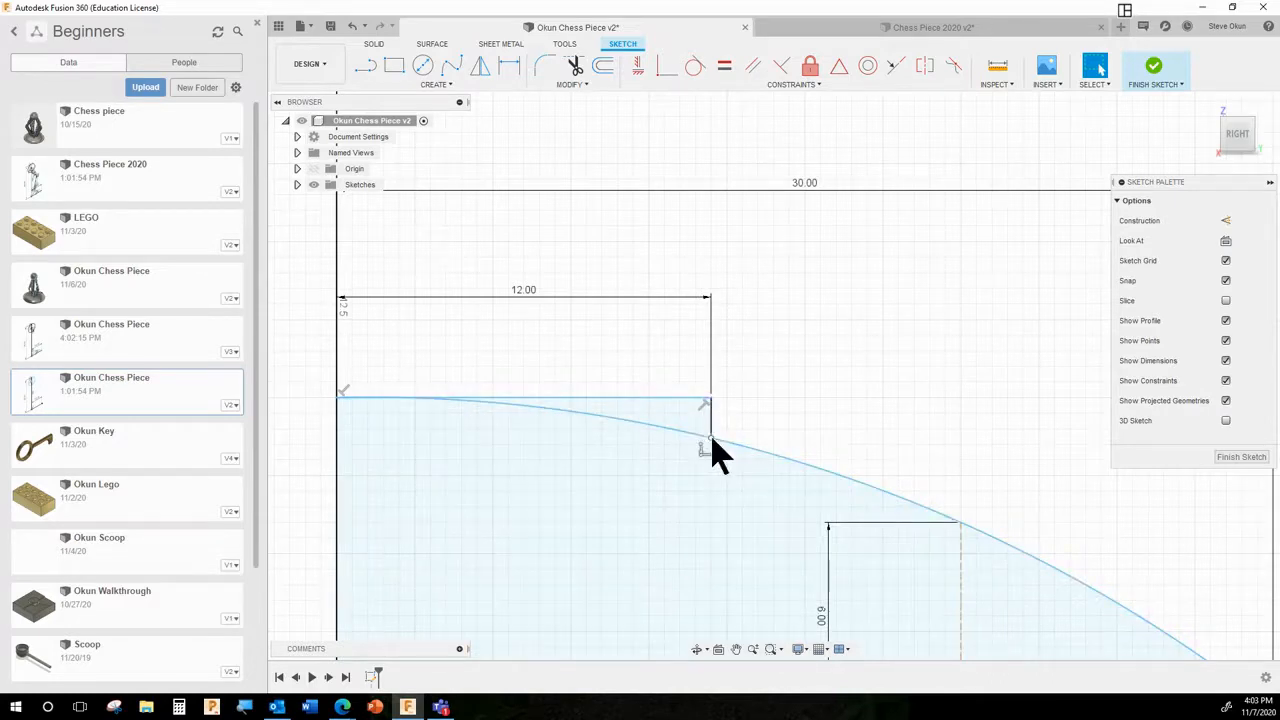
- Convert the 12 mm horizontal line and the short vertical line above the base arc to construction geometry
left_click(664, 401)
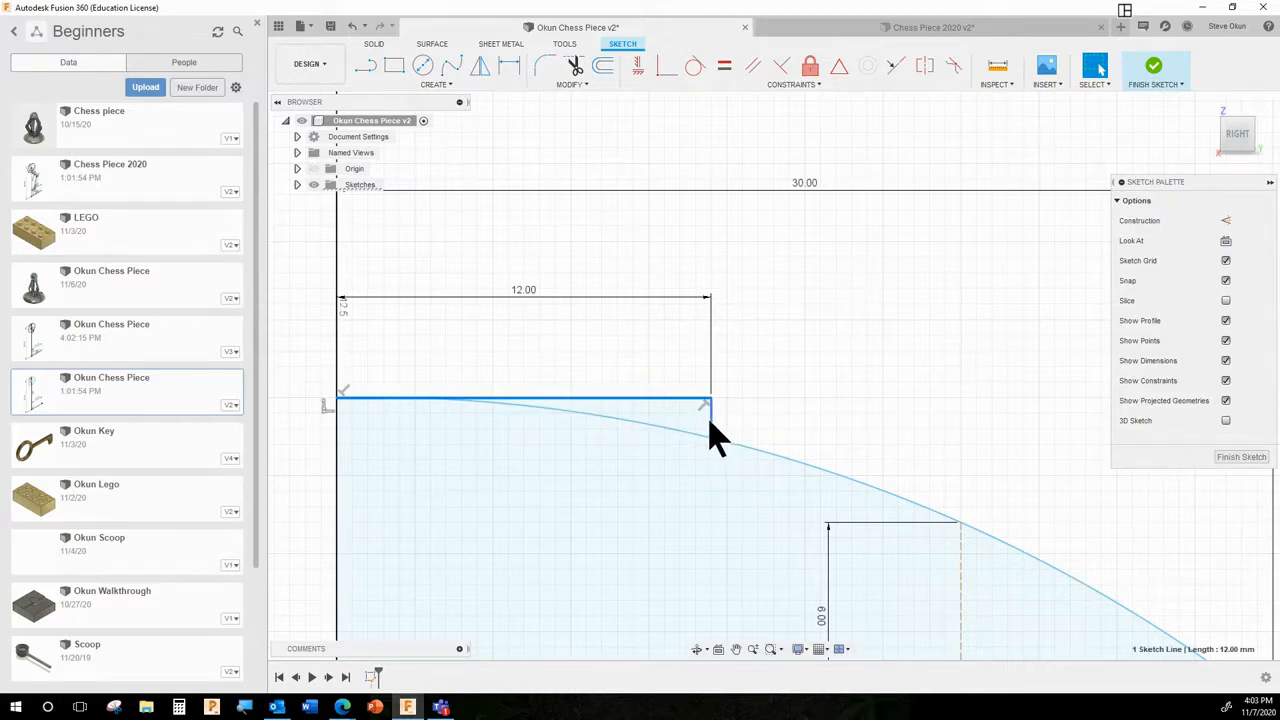
left_click(713, 425, "shift")
right_click(716, 436)
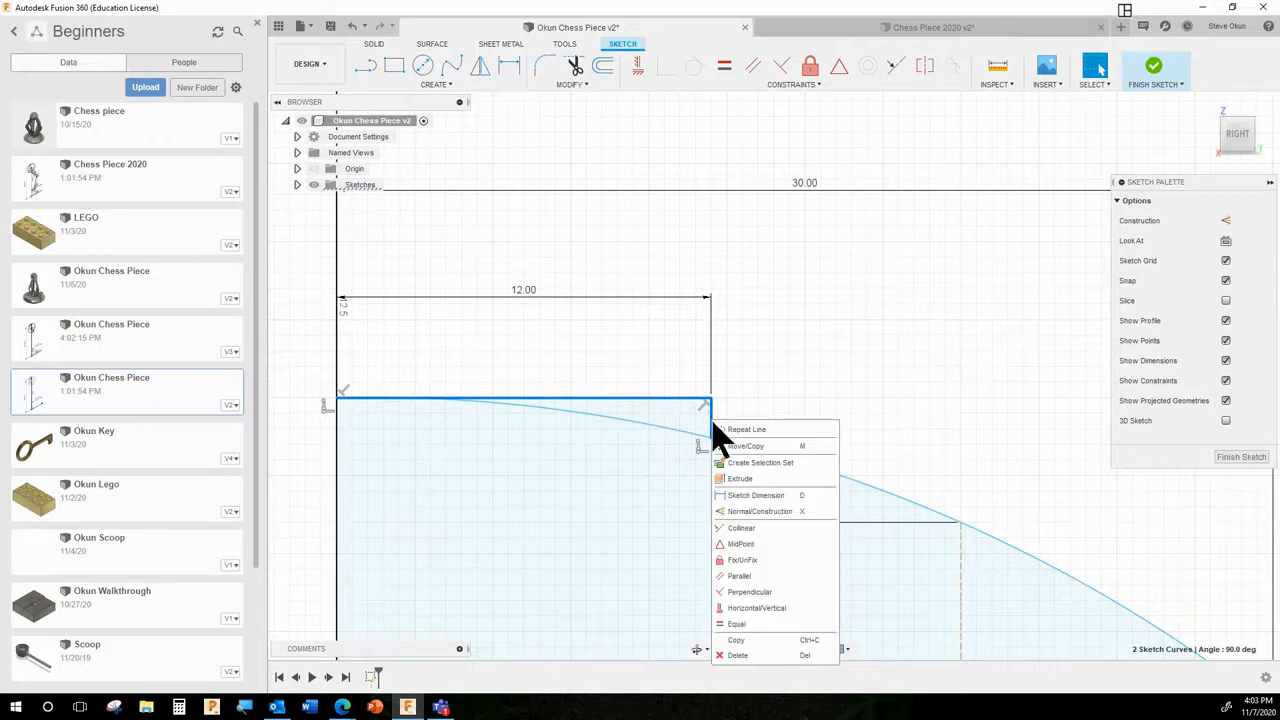
left_click(768, 511)
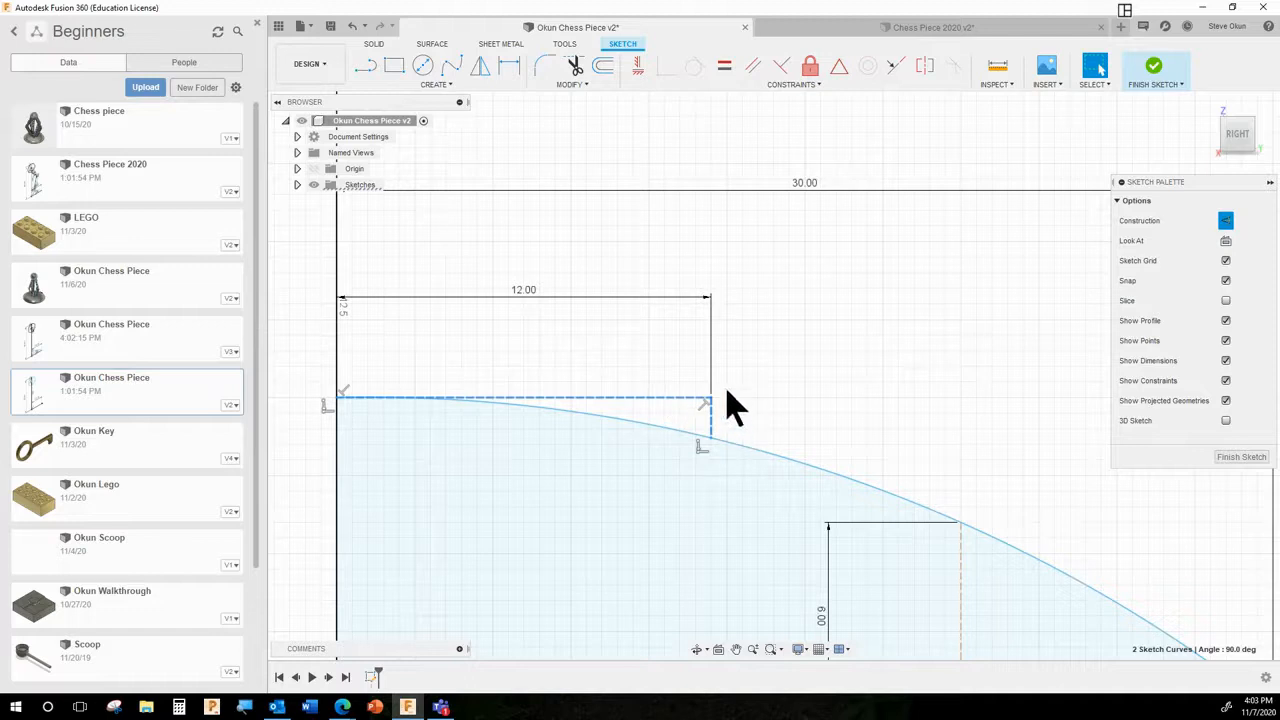
- Draw a 4 mm horizontal line to the right from the top circle's lowest point on the tall vertical line
scroll(651, 349, "down", 3)
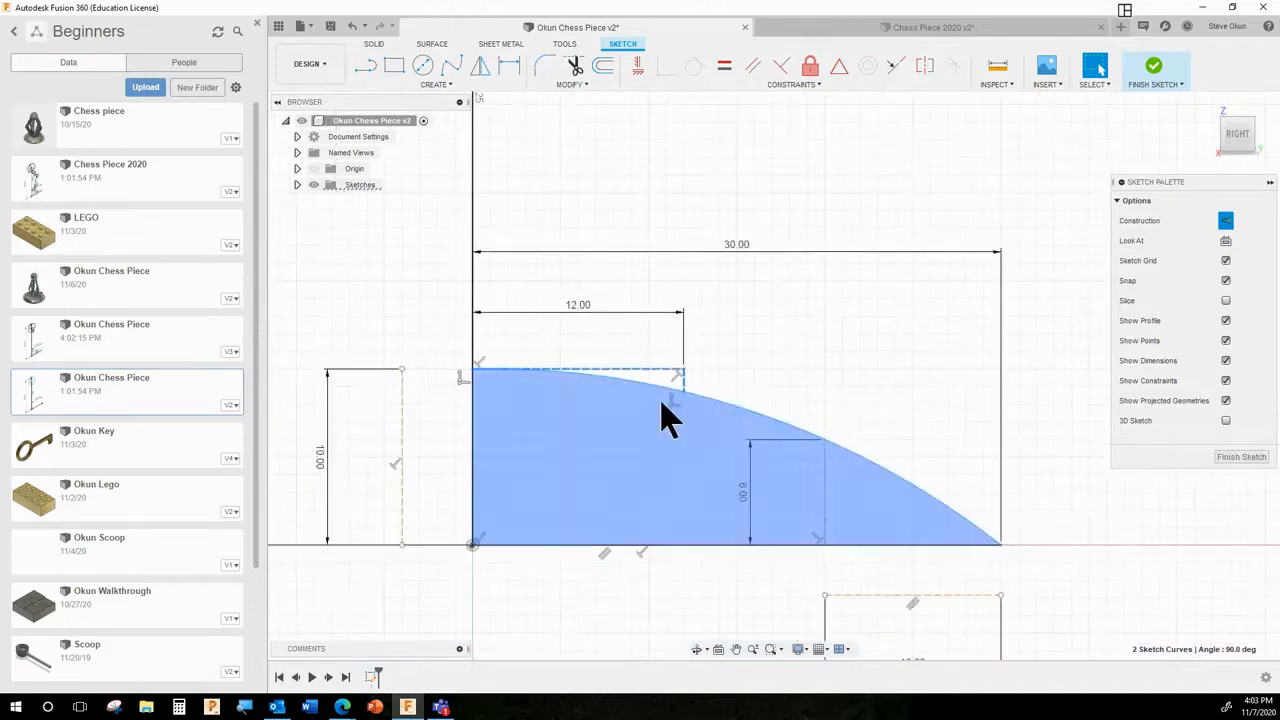
scroll(629, 477, "down", 5)
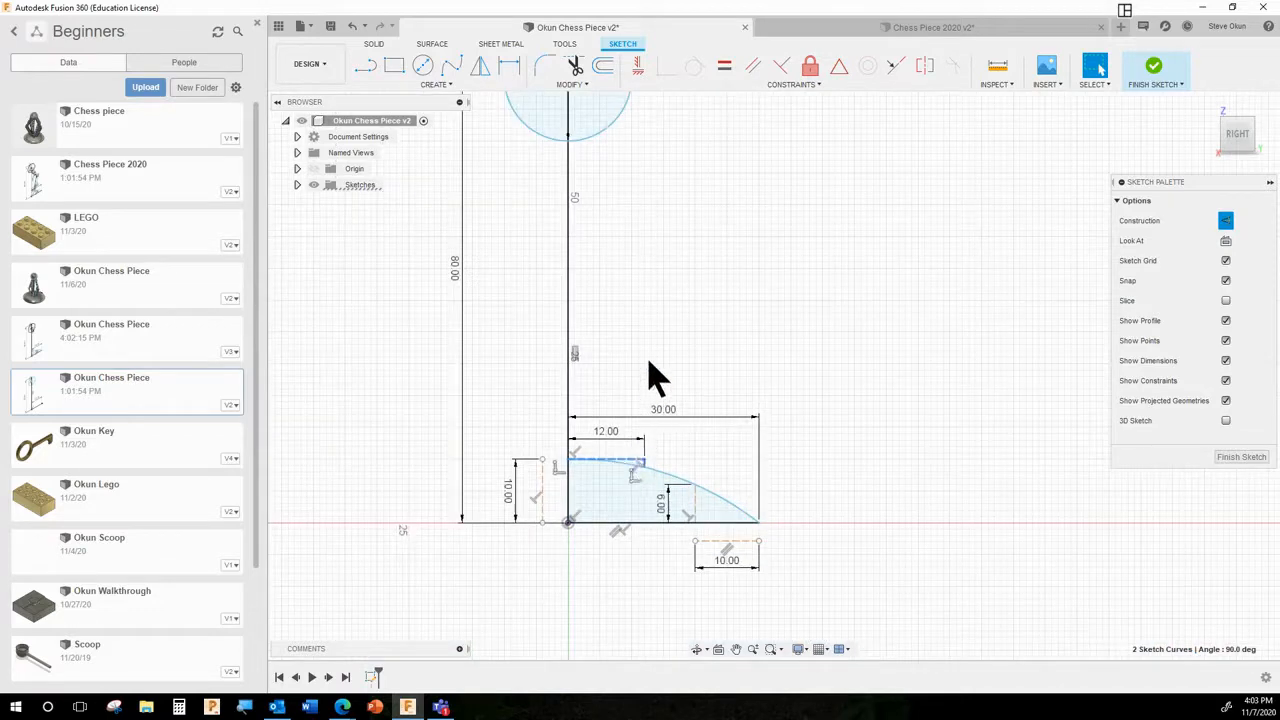
scroll(620, 237, "up", 3)
scroll(610, 240, "up", 5)
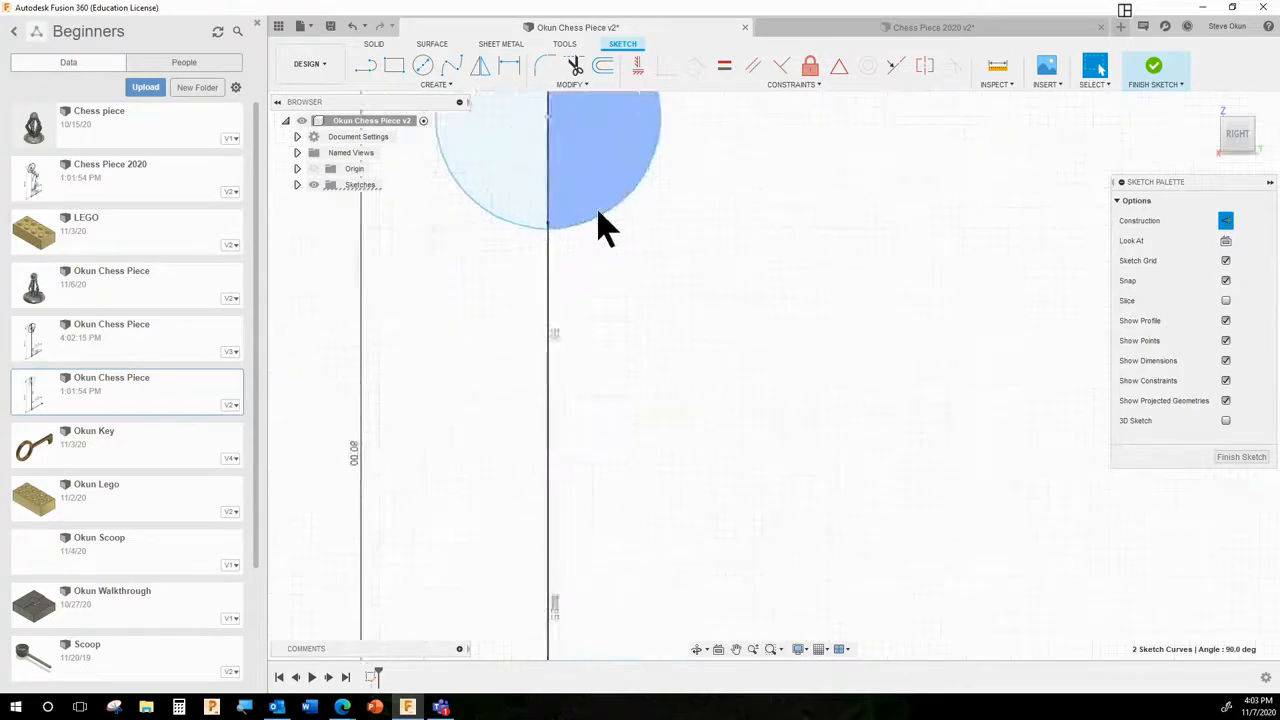
left_click(510, 418)
left_click(478, 400)
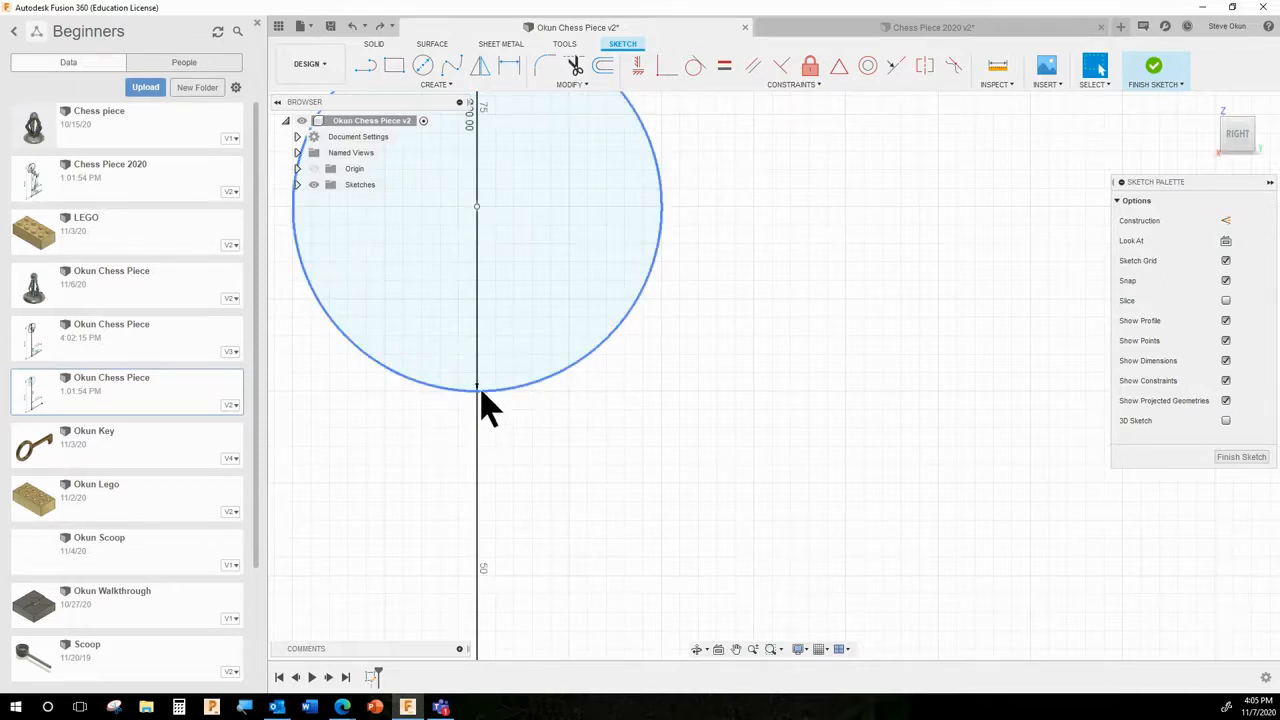
left_click(365, 66)
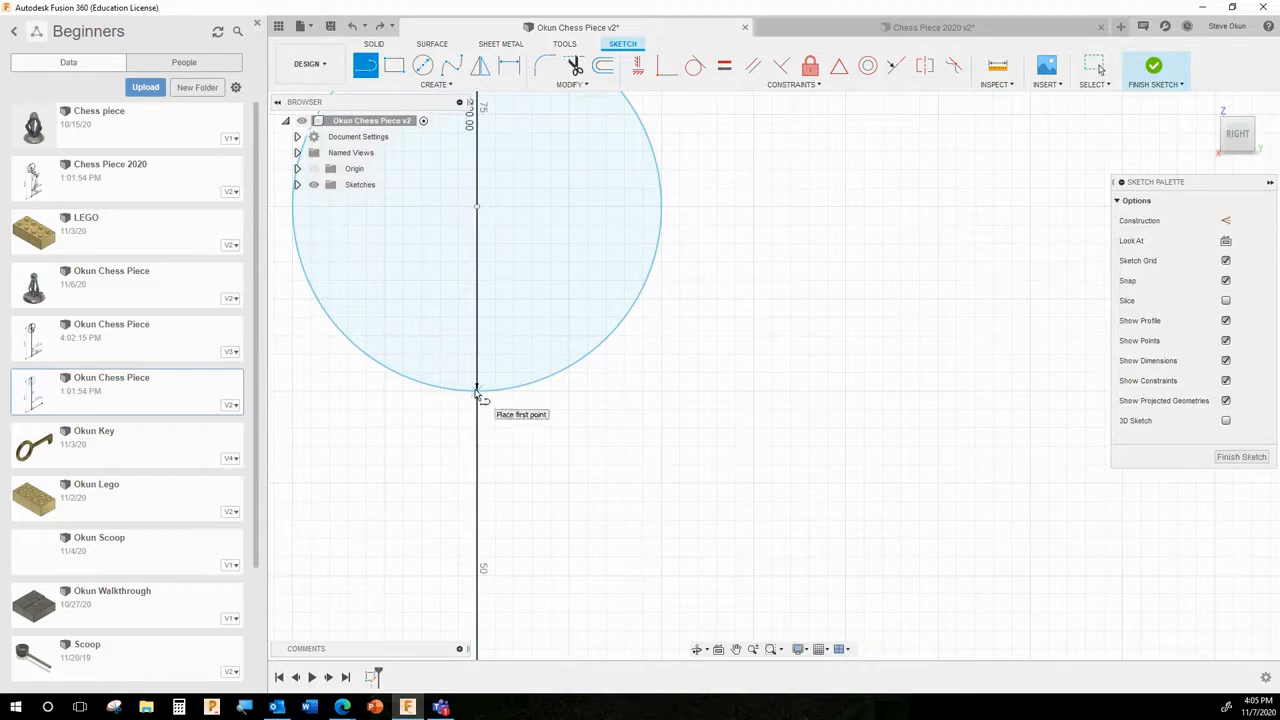
left_click(484, 389)
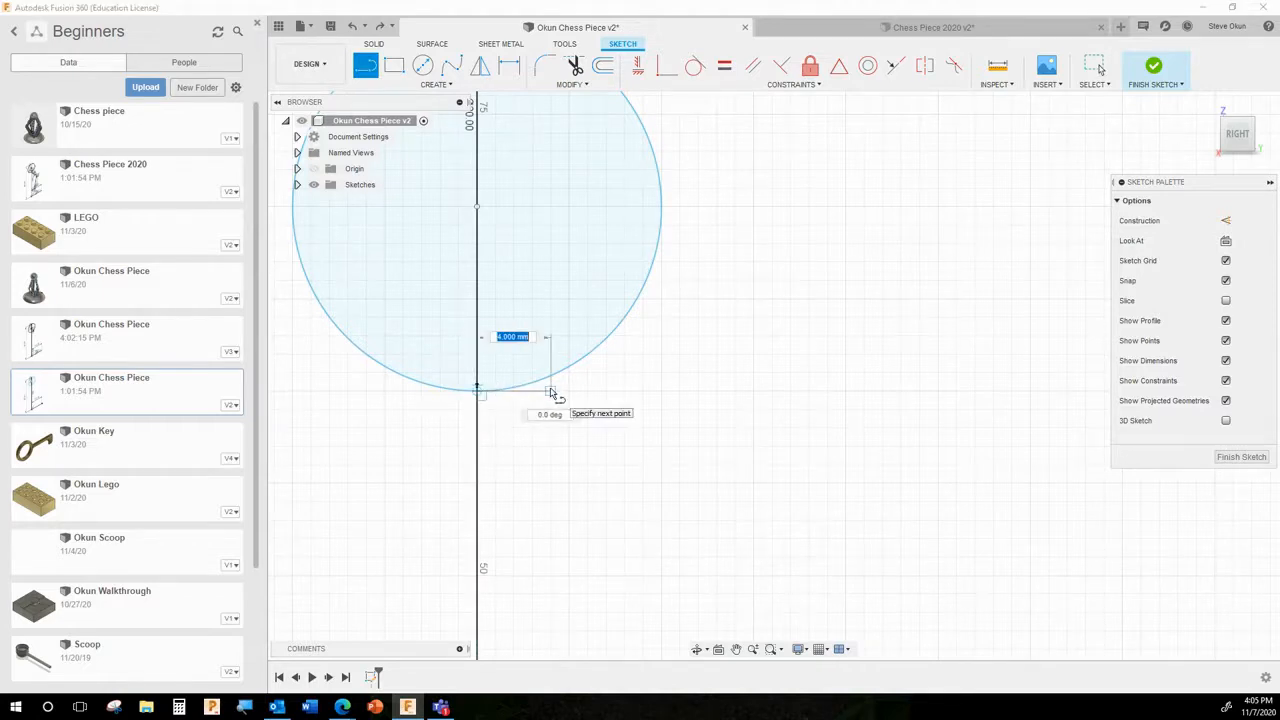
type("4")
key("Tab")
left_click(551, 391)
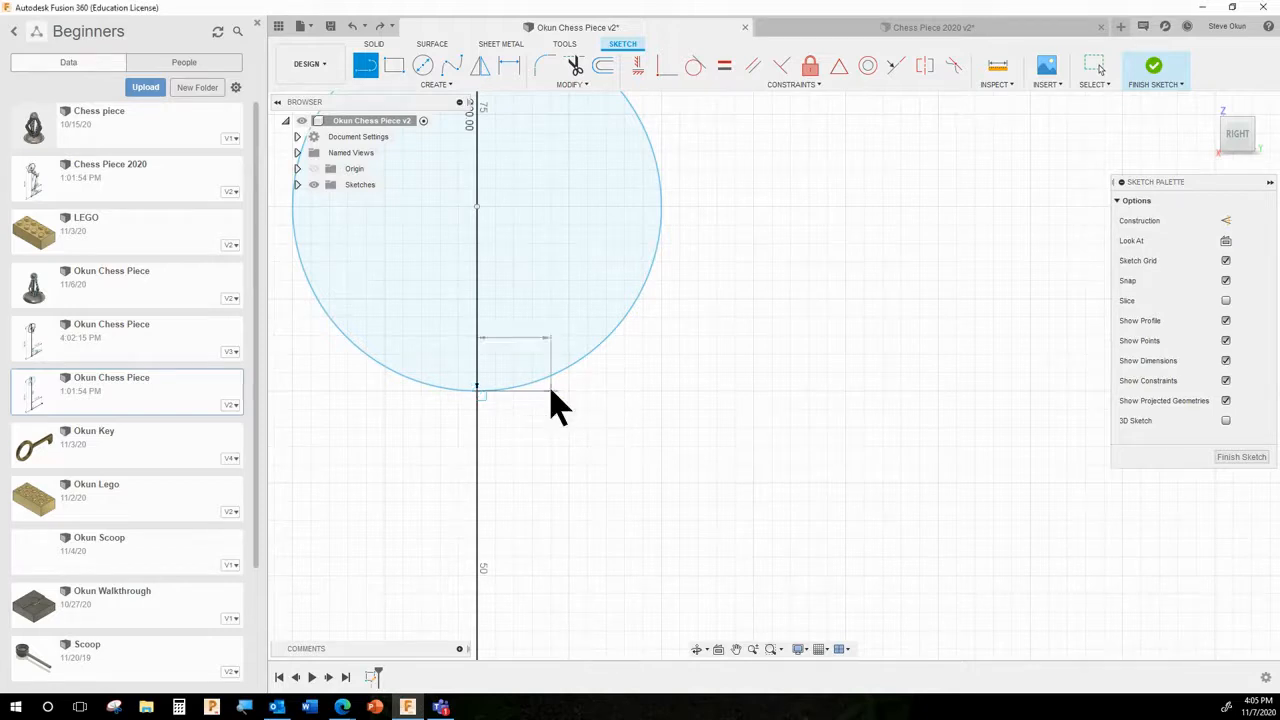
key("Escape")
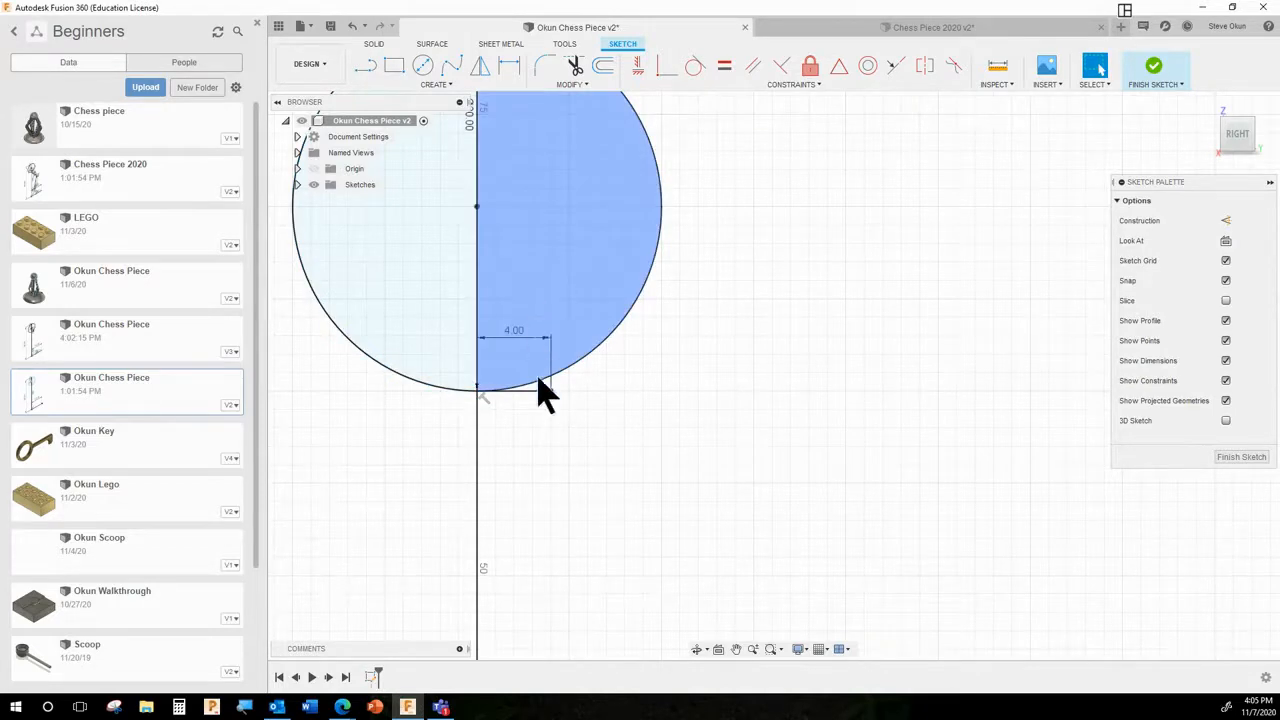
- Draw a short vertical line from the 4 mm line's right end up to the circle's edge
scroll(540, 378, "up", 5)
scroll(537, 405, "up", 1)
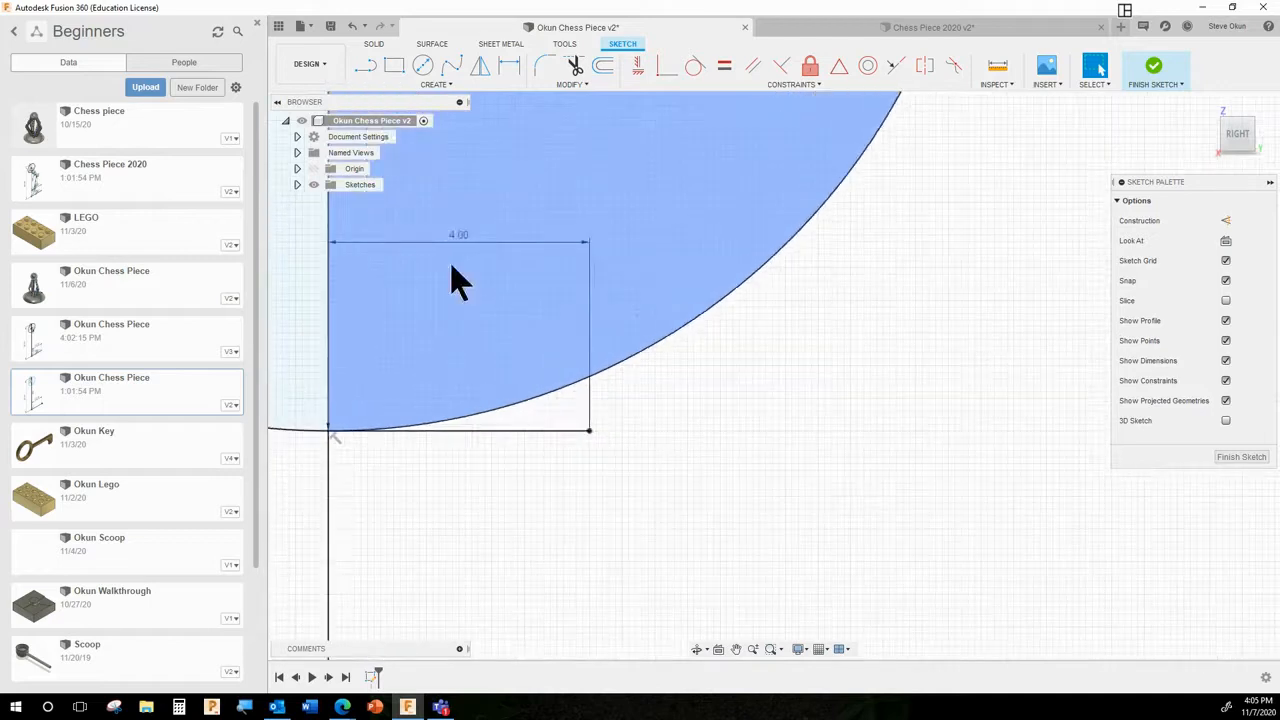
left_click(372, 67)
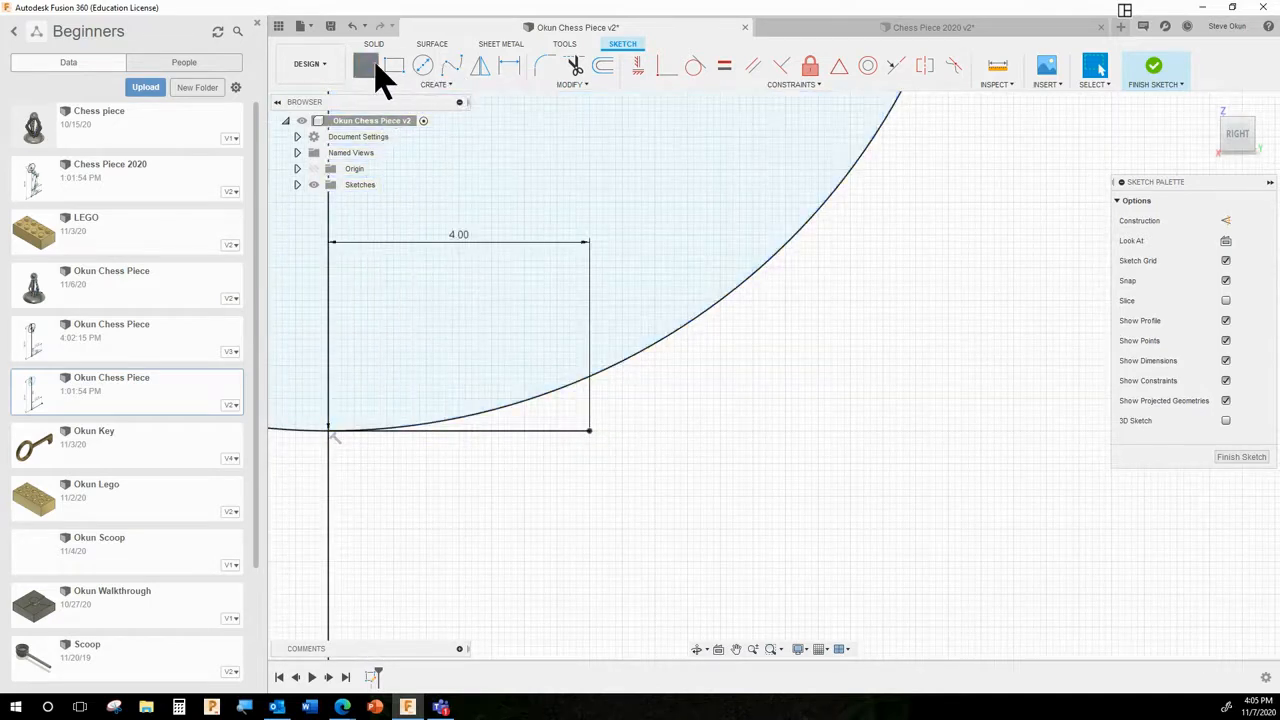
left_click(589, 432)
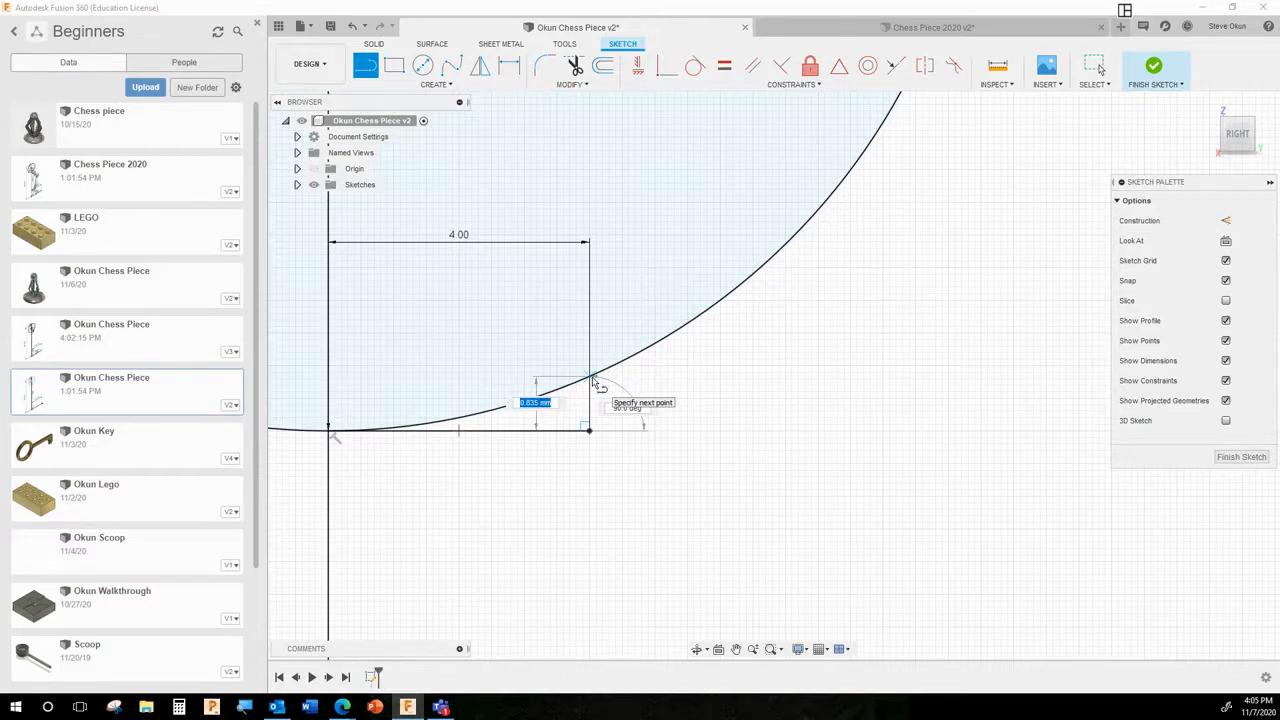
left_click(592, 381)
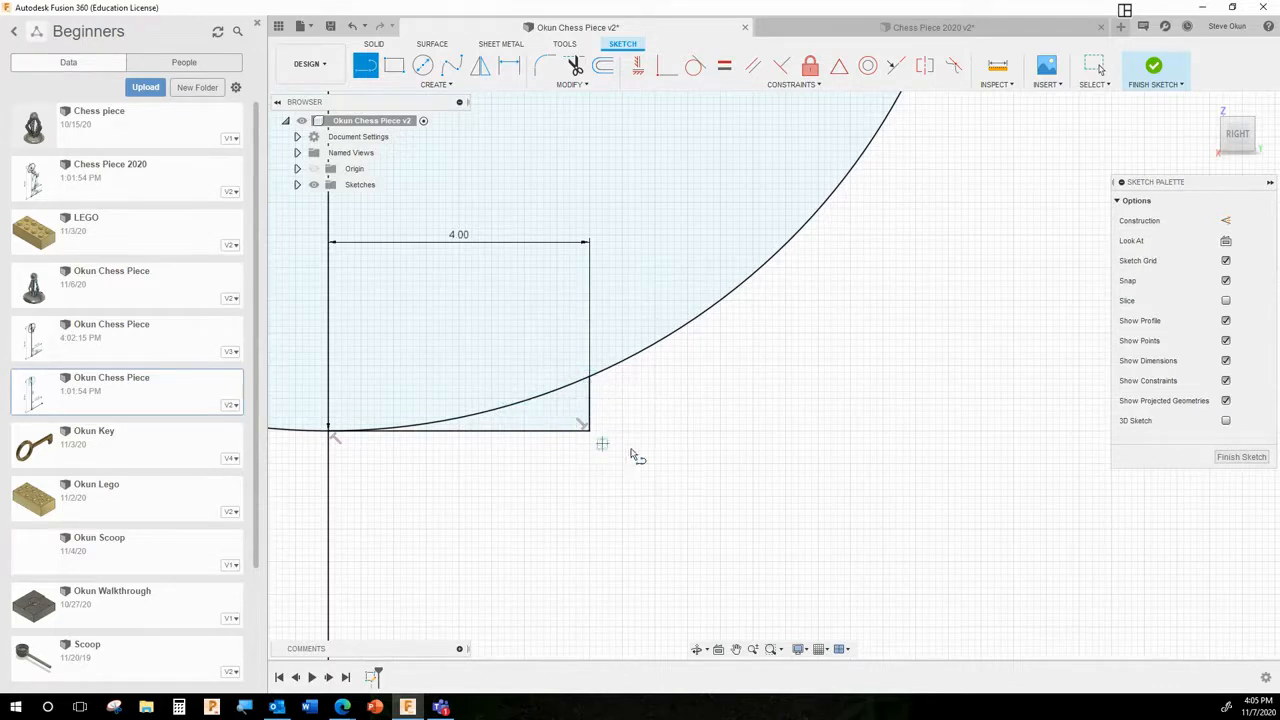
key("Escape")
- Convert the 4 mm horizontal line and the short vertical line beneath the circle to construction geometry
left_click(558, 435)
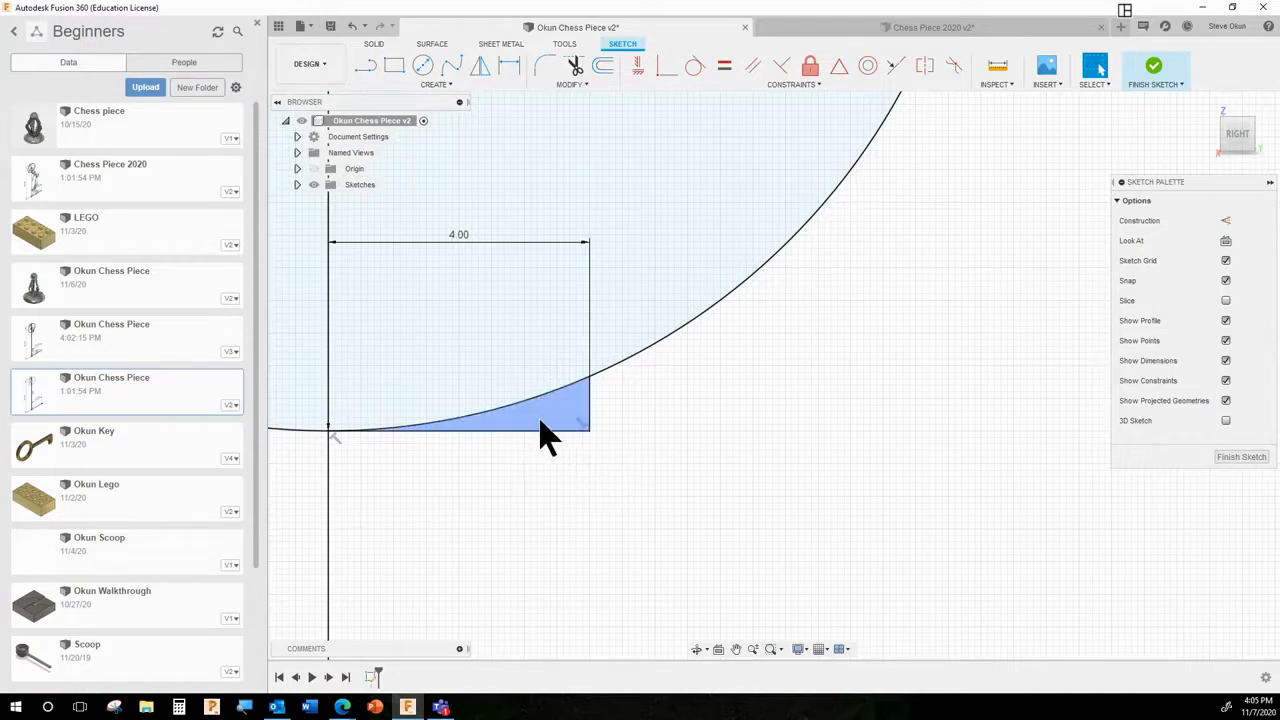
left_click(528, 431)
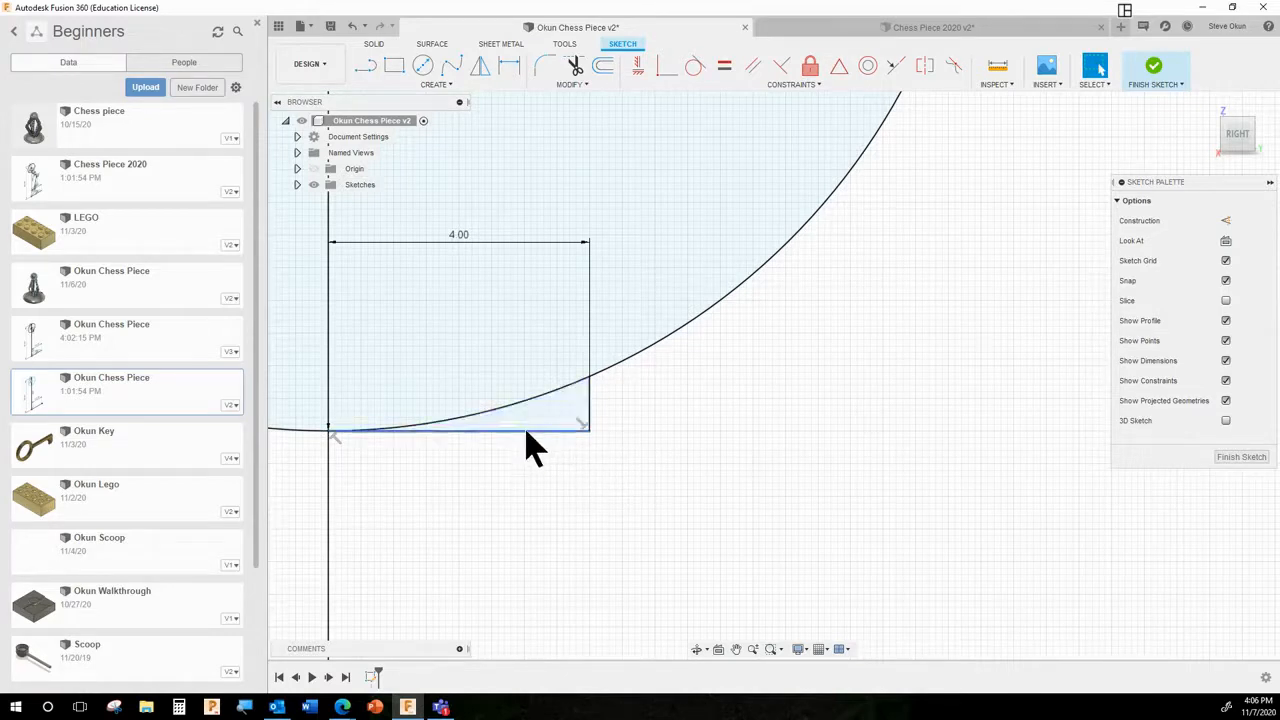
left_click(590, 407, "shift")
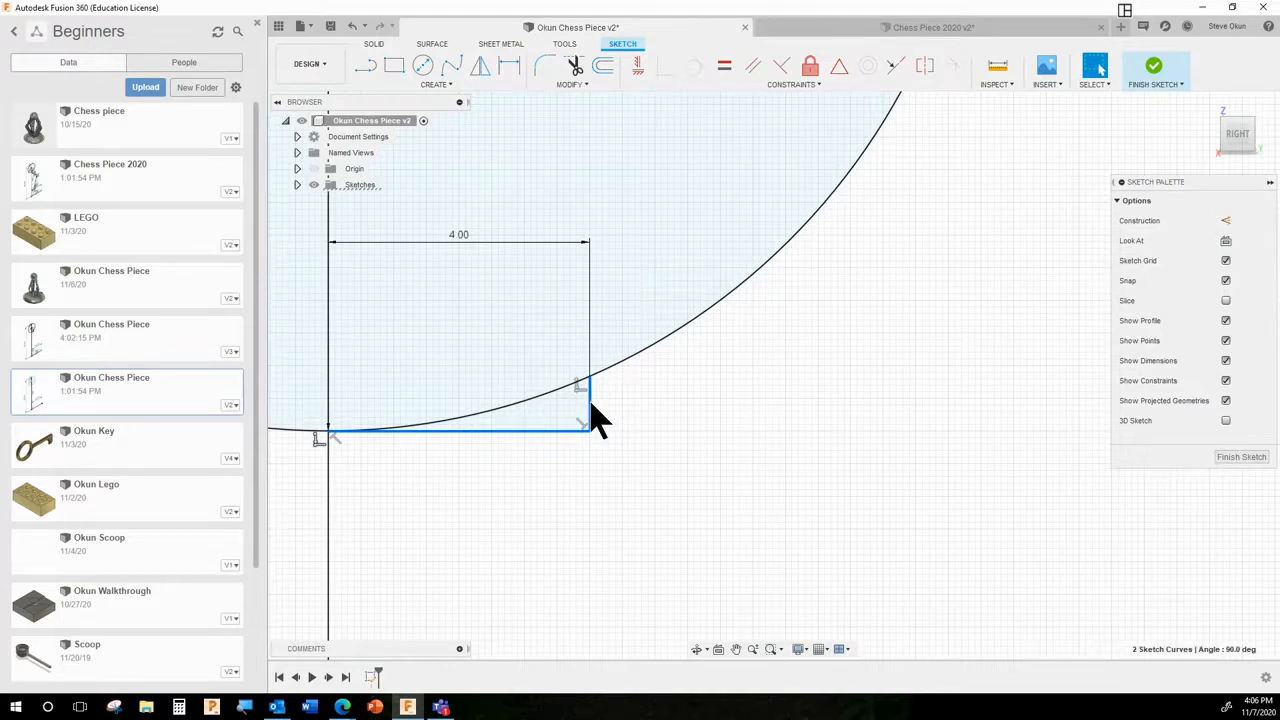
right_click(591, 405)
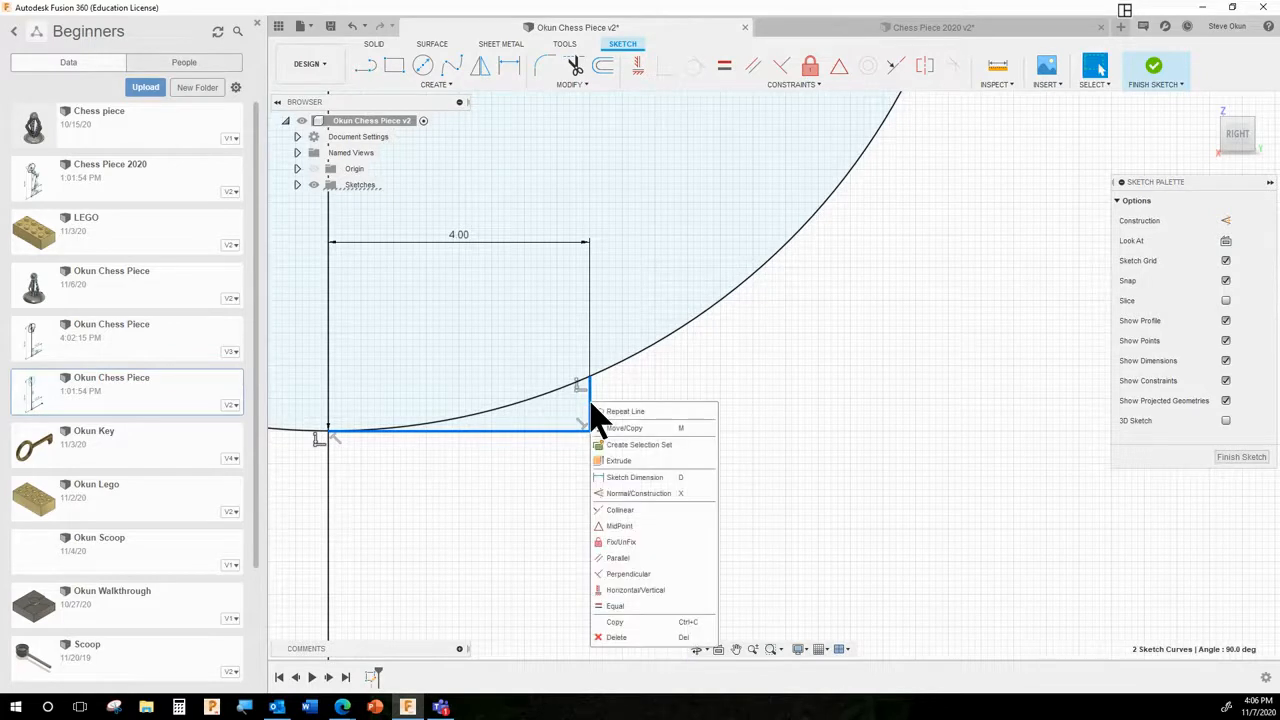
left_click(640, 495)
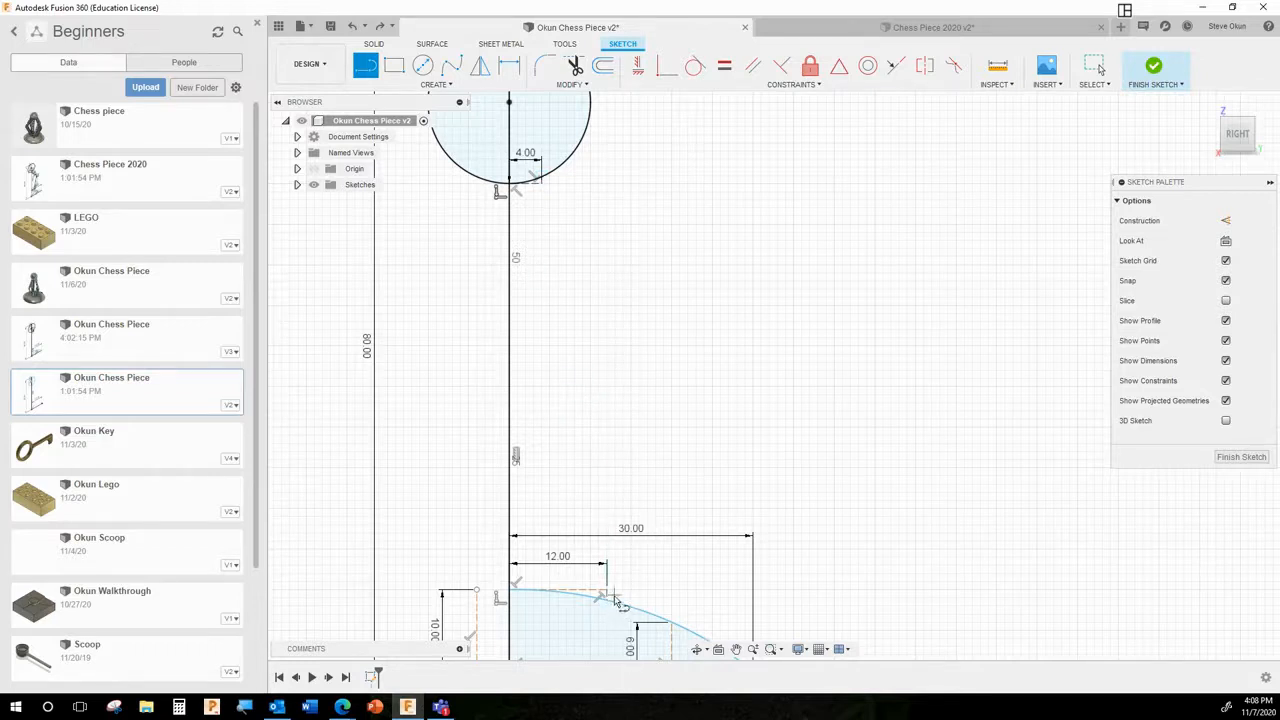
- Draw a slanted stem line from the 12 mm construction point on the base arc up to the 4 mm construction point on the circle
scroll(607, 612, "up", 4)
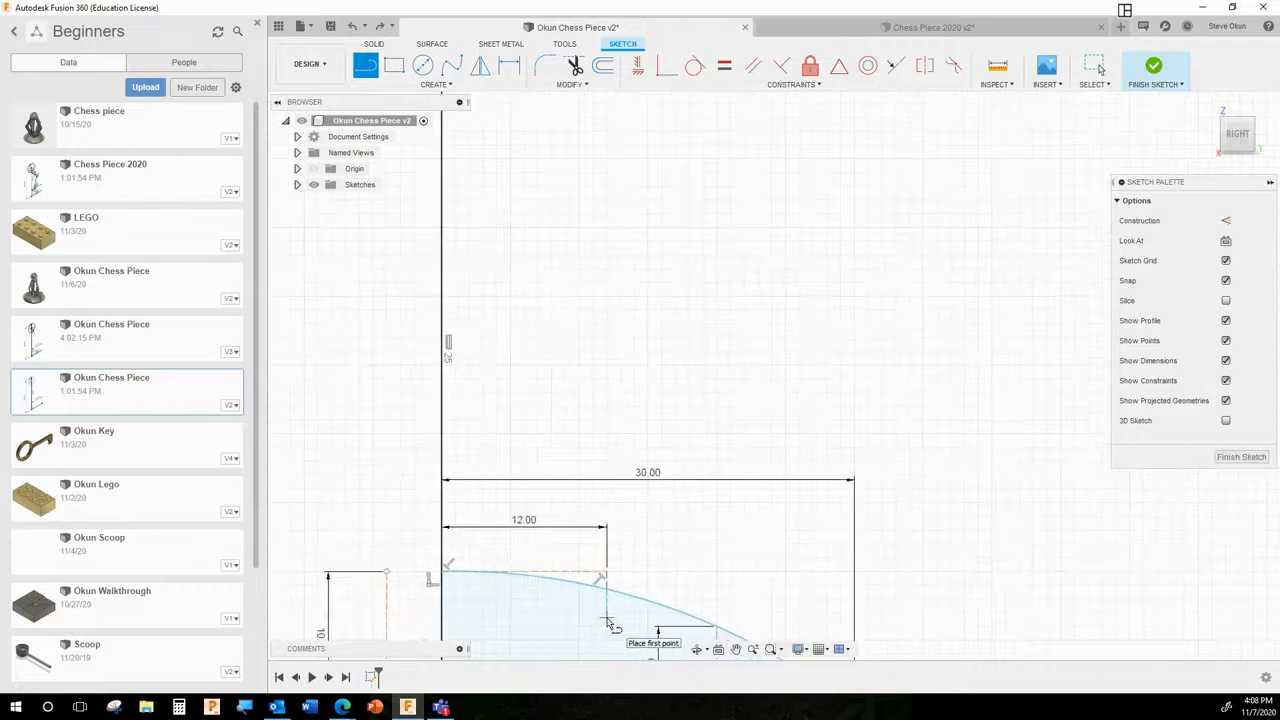
left_click(366, 66)
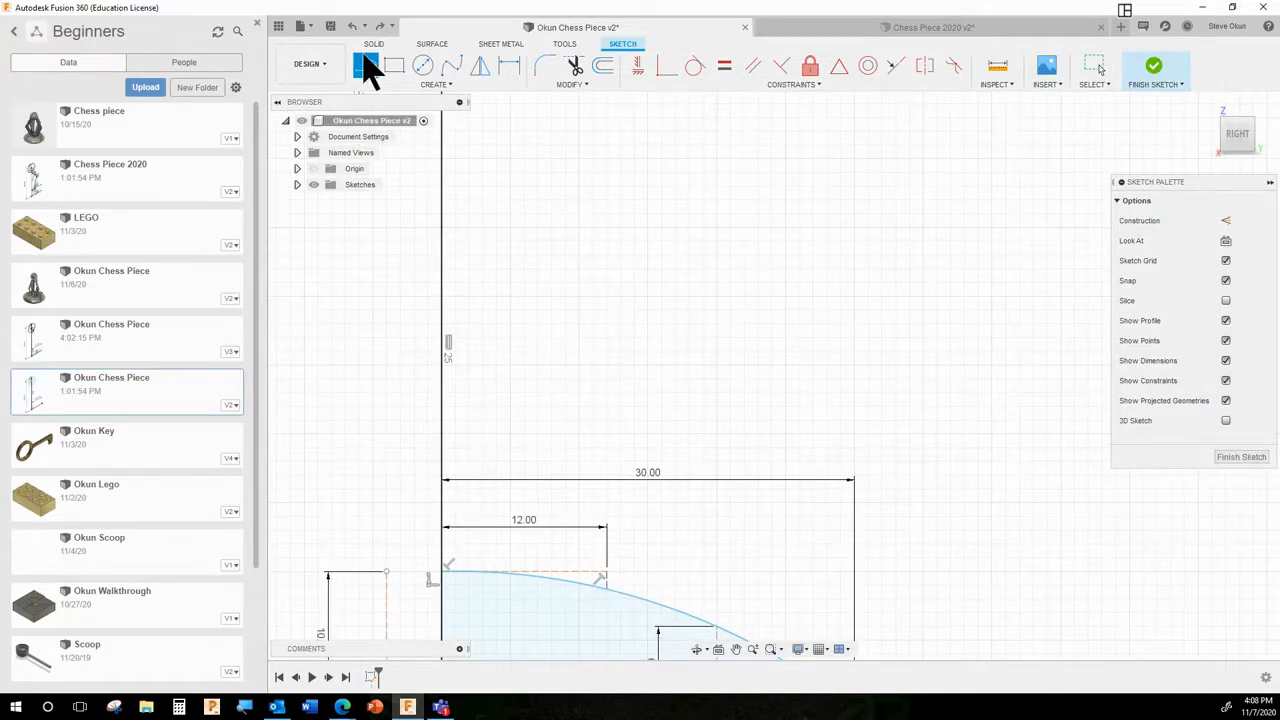
left_click(606, 586)
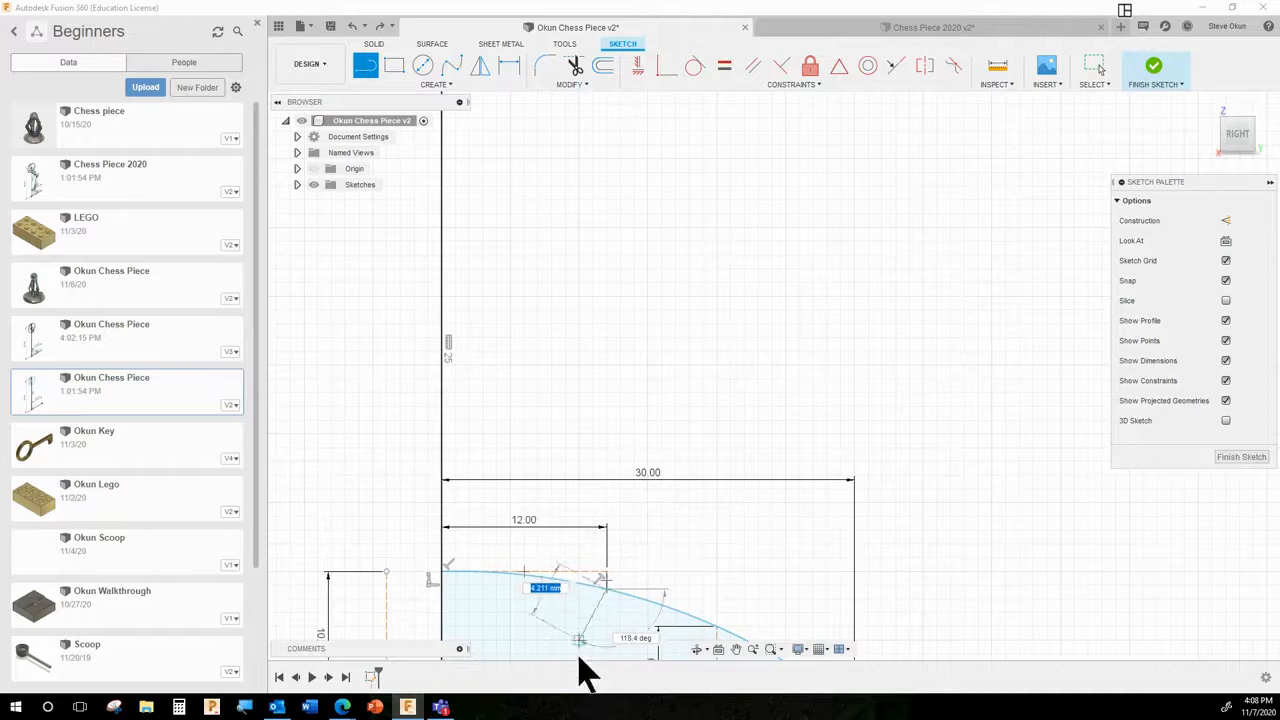
scroll(580, 645, "down", 2)
scroll(580, 645, "down", 3)
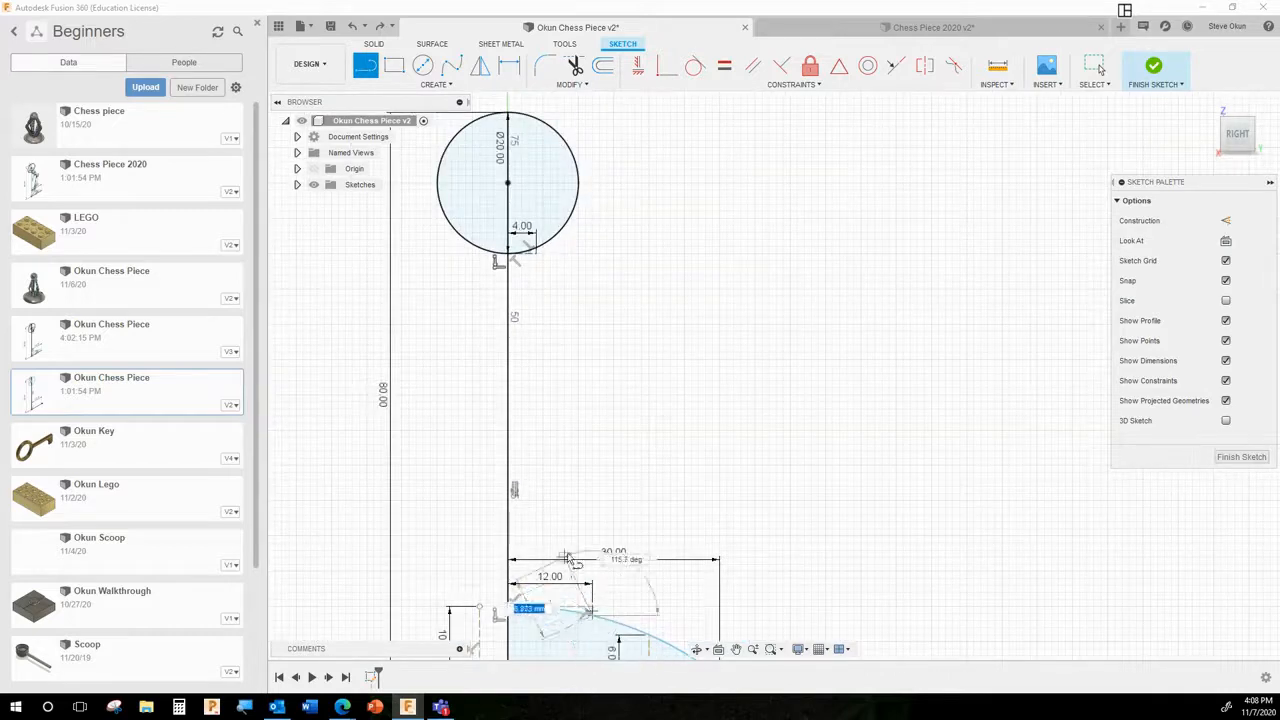
scroll(572, 610, "down", 1)
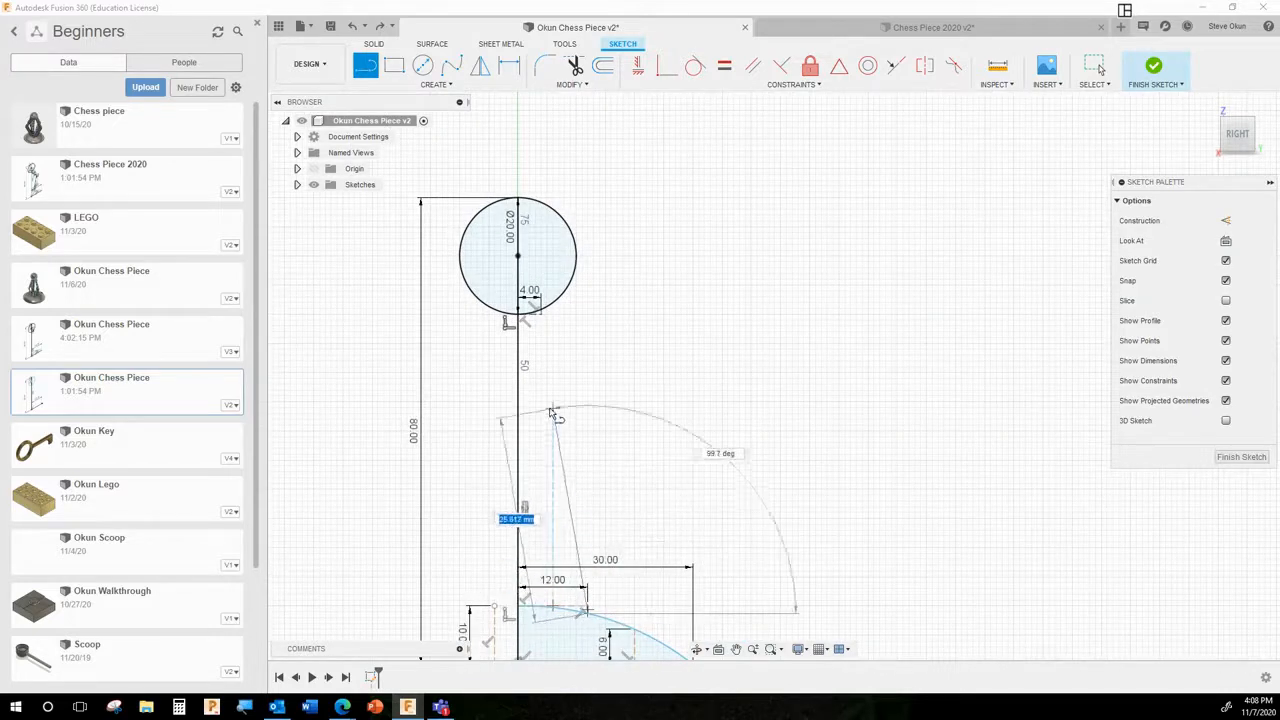
scroll(555, 410, "up", 1)
scroll(540, 305, "up", 2)
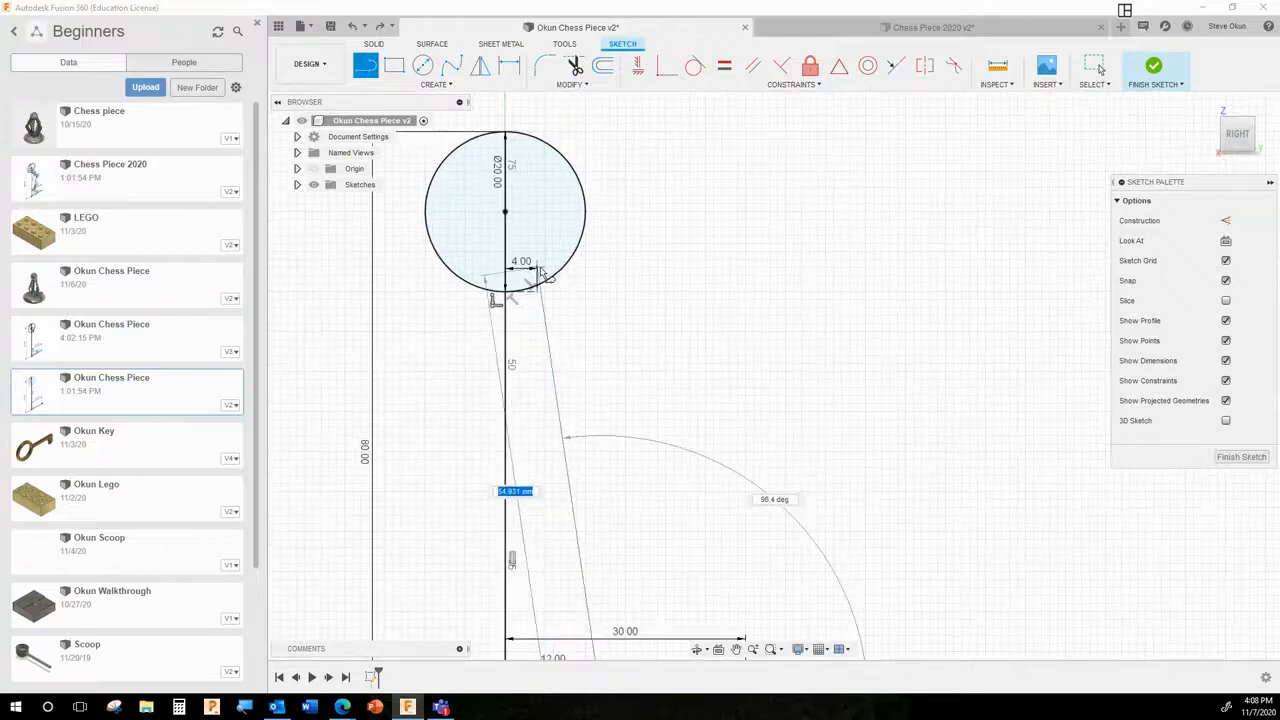
scroll(540, 305, "up", 4)
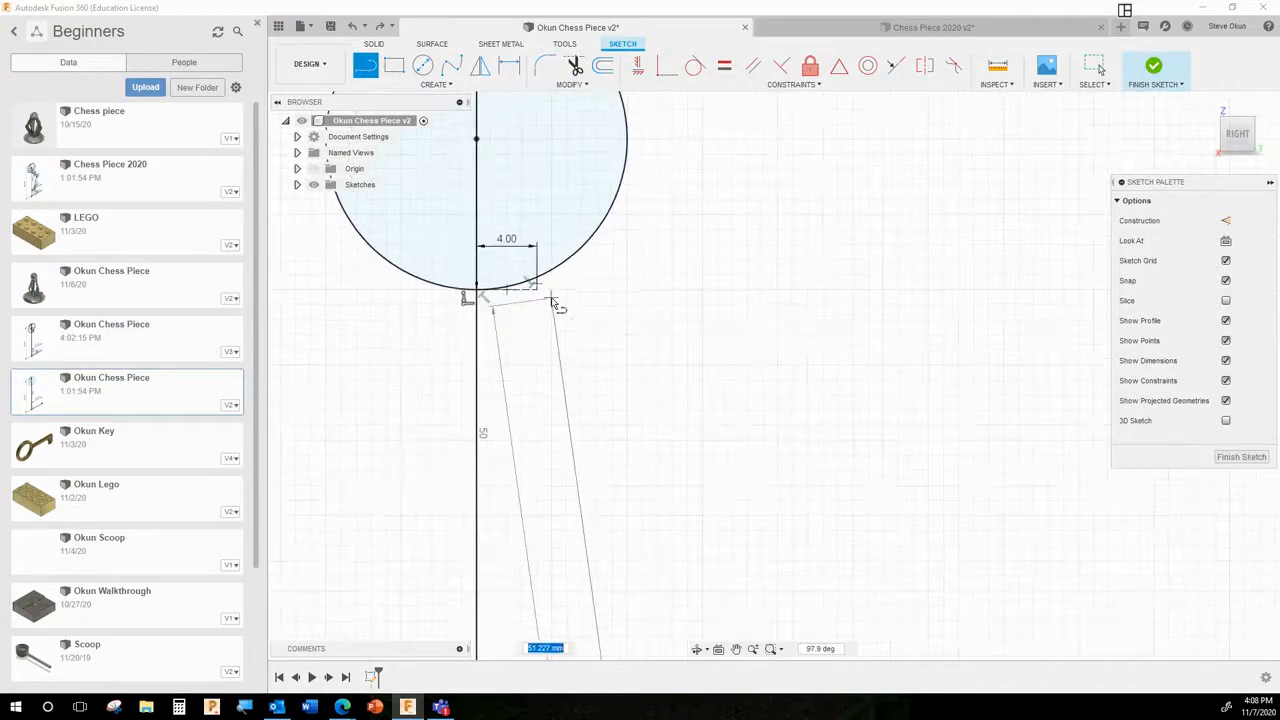
scroll(551, 299, "up", 4)
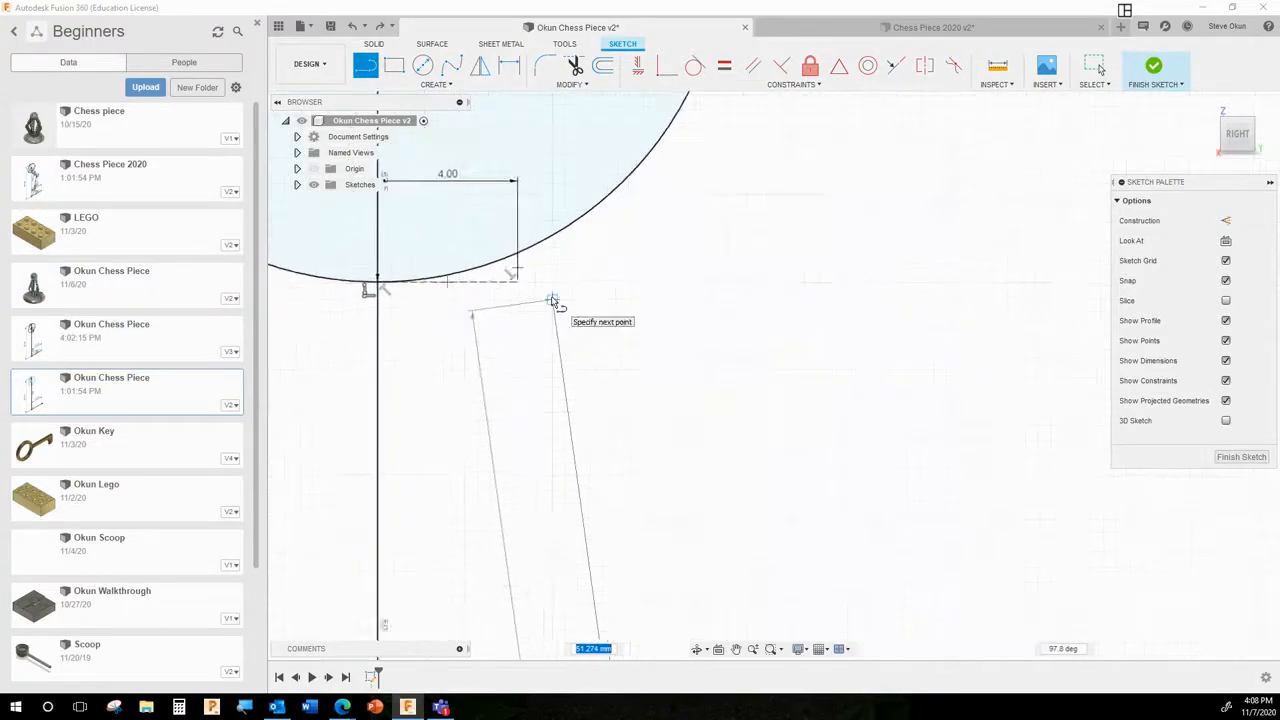
scroll(549, 299, "up", 4)
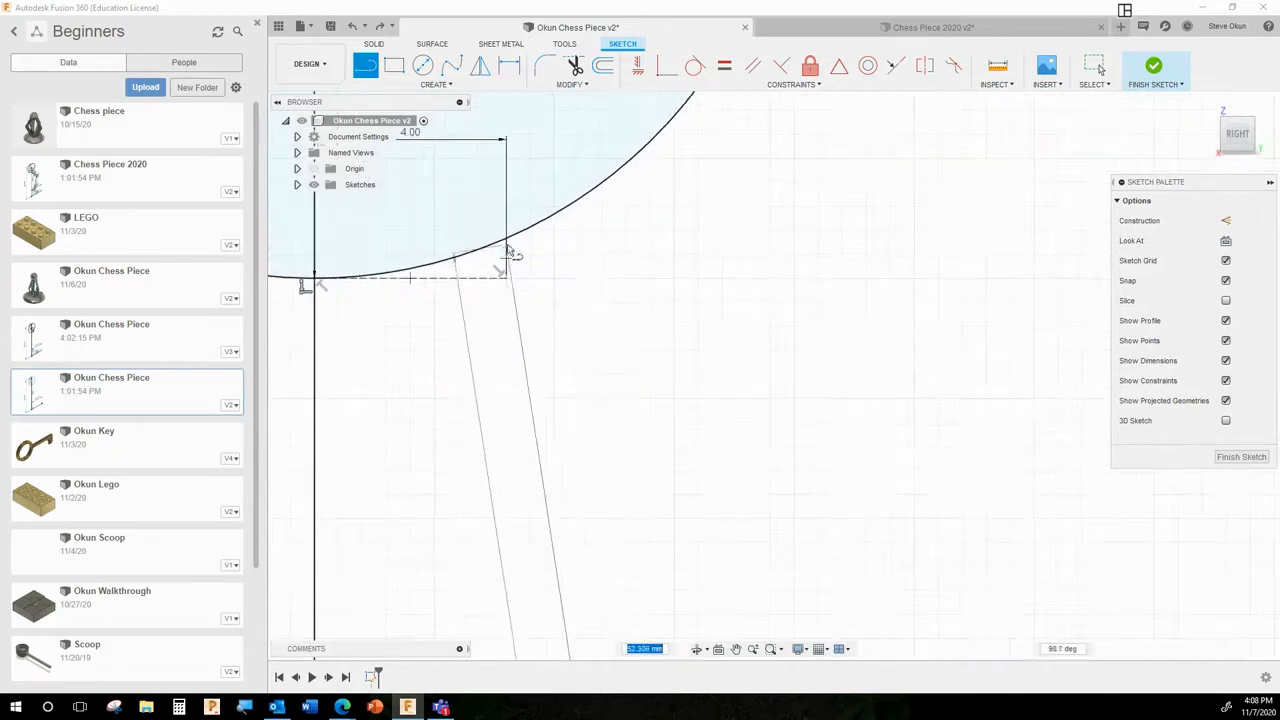
scroll(506, 293, "up", 2)
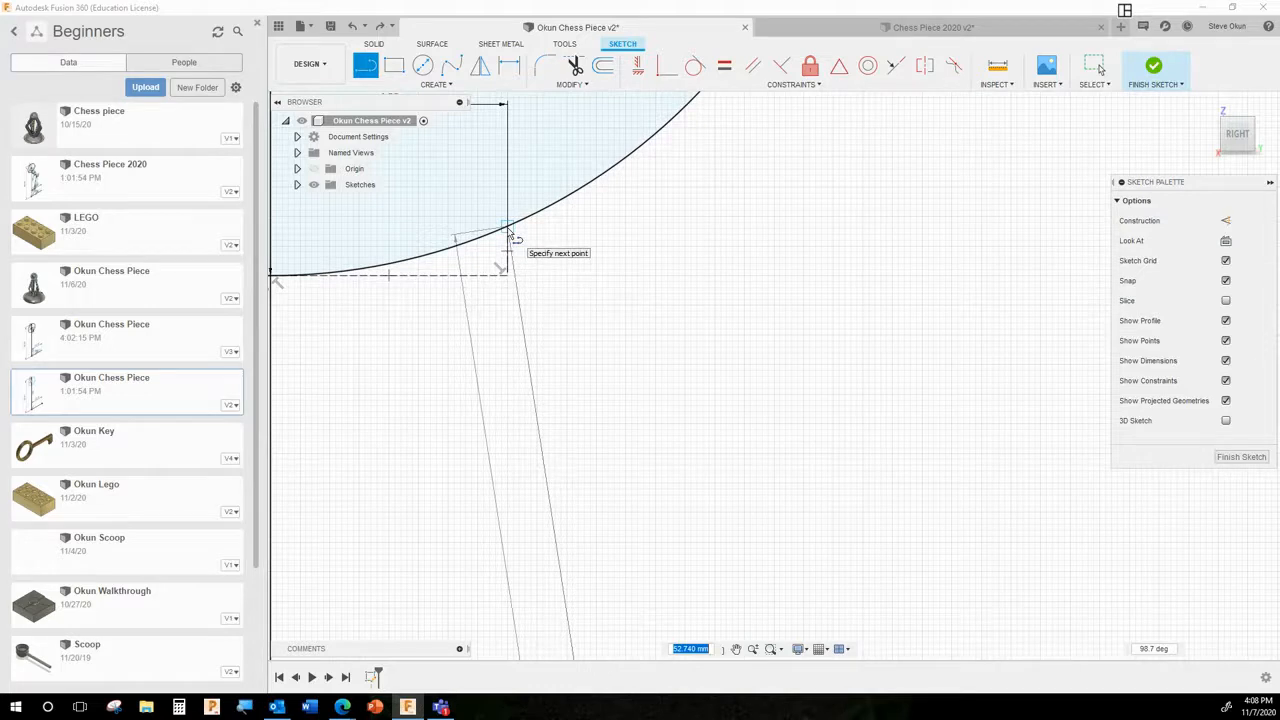
left_click(508, 231)
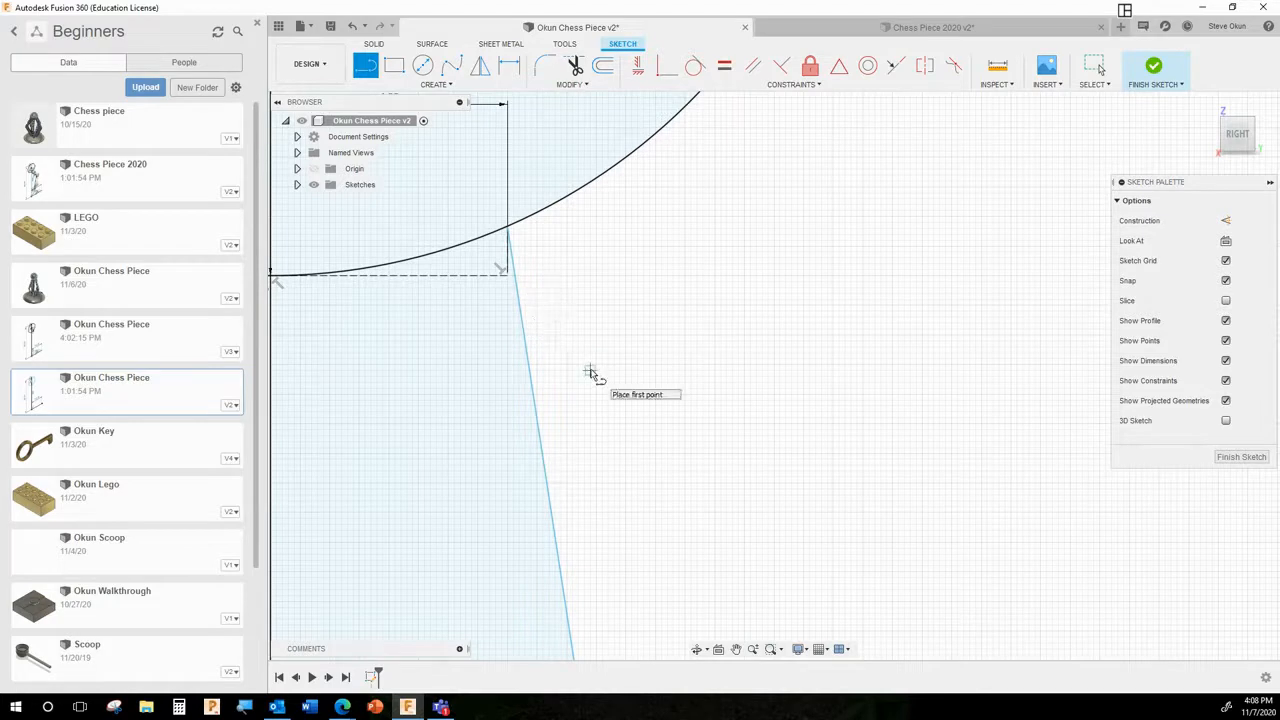
scroll(605, 395, "down", 5)
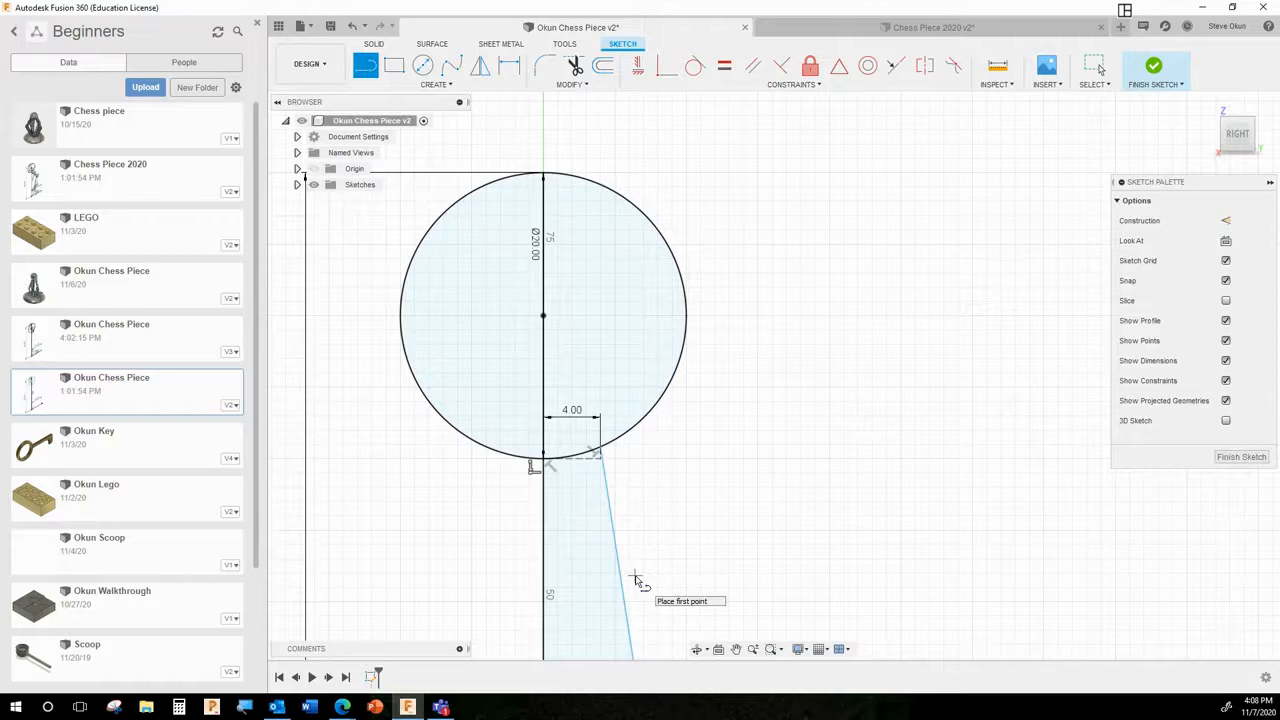
key("Escape")
- Finish the profile sketch and return to solid modelling
scroll(643, 594, "down", 2)
scroll(643, 320, "down", 5)
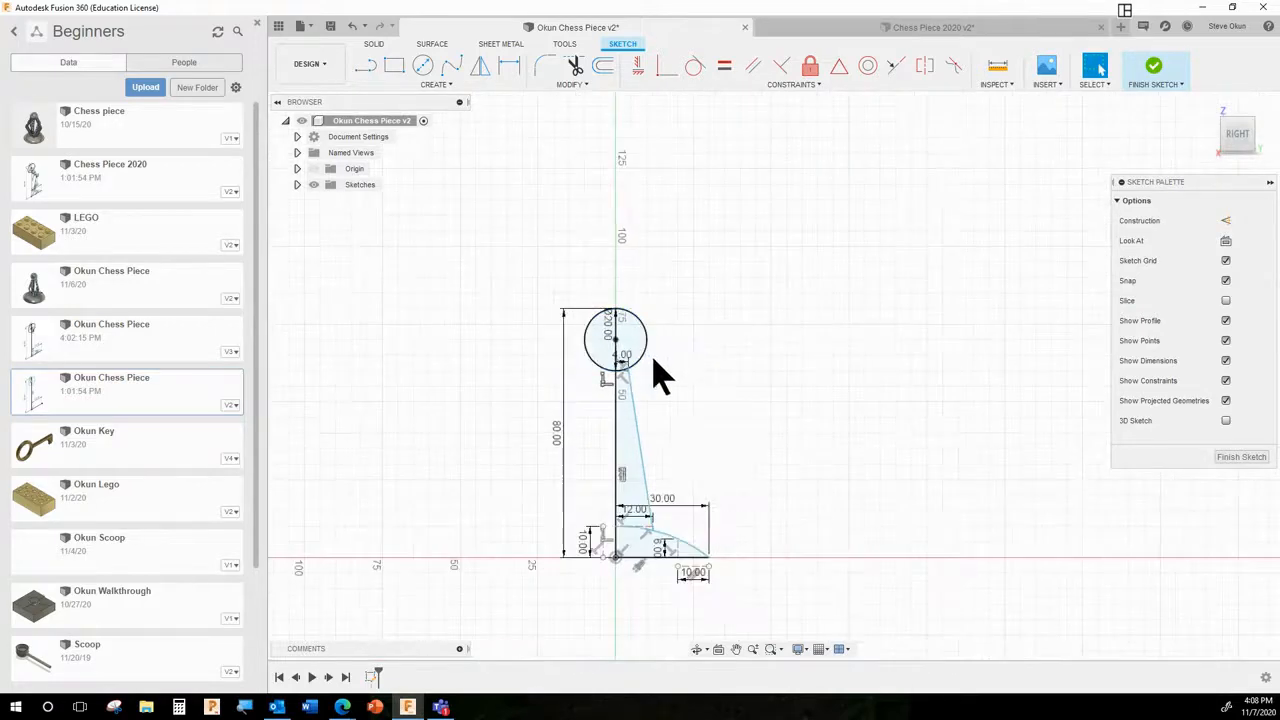
scroll(682, 582, "up", 6)
scroll(685, 287, "down", 3)
scroll(700, 200, "up", 3)
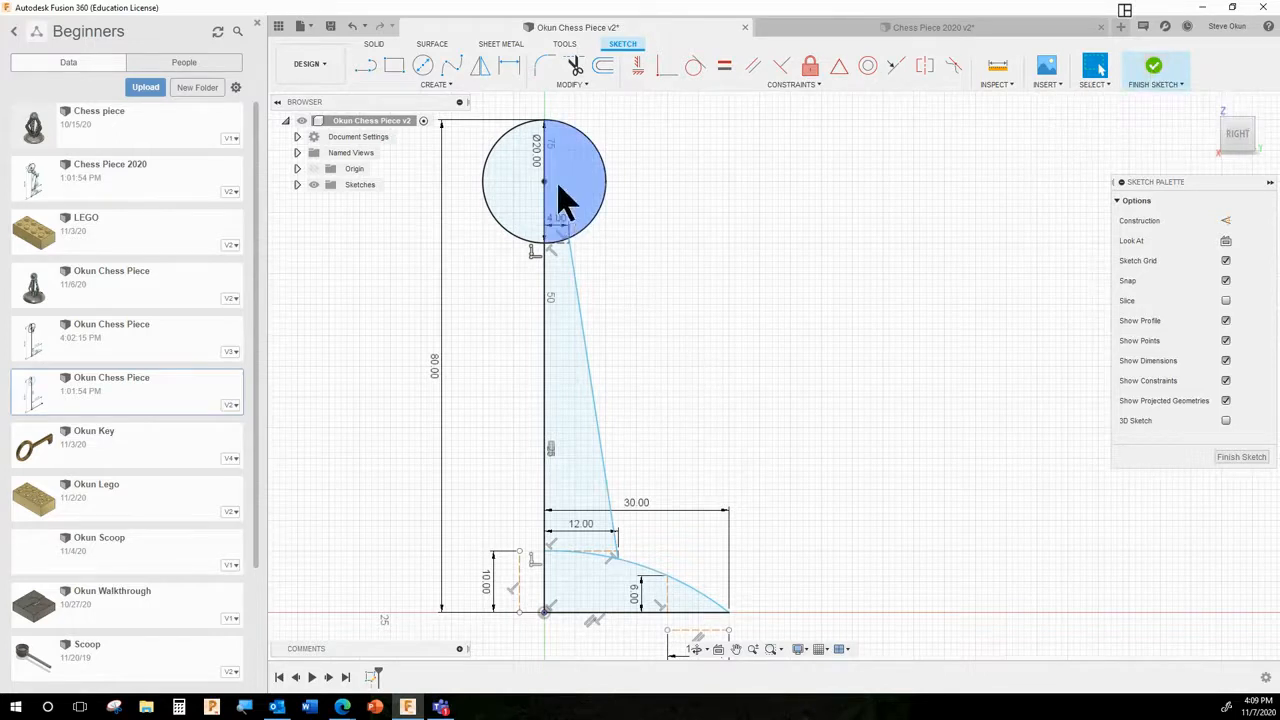
left_click(1155, 75)
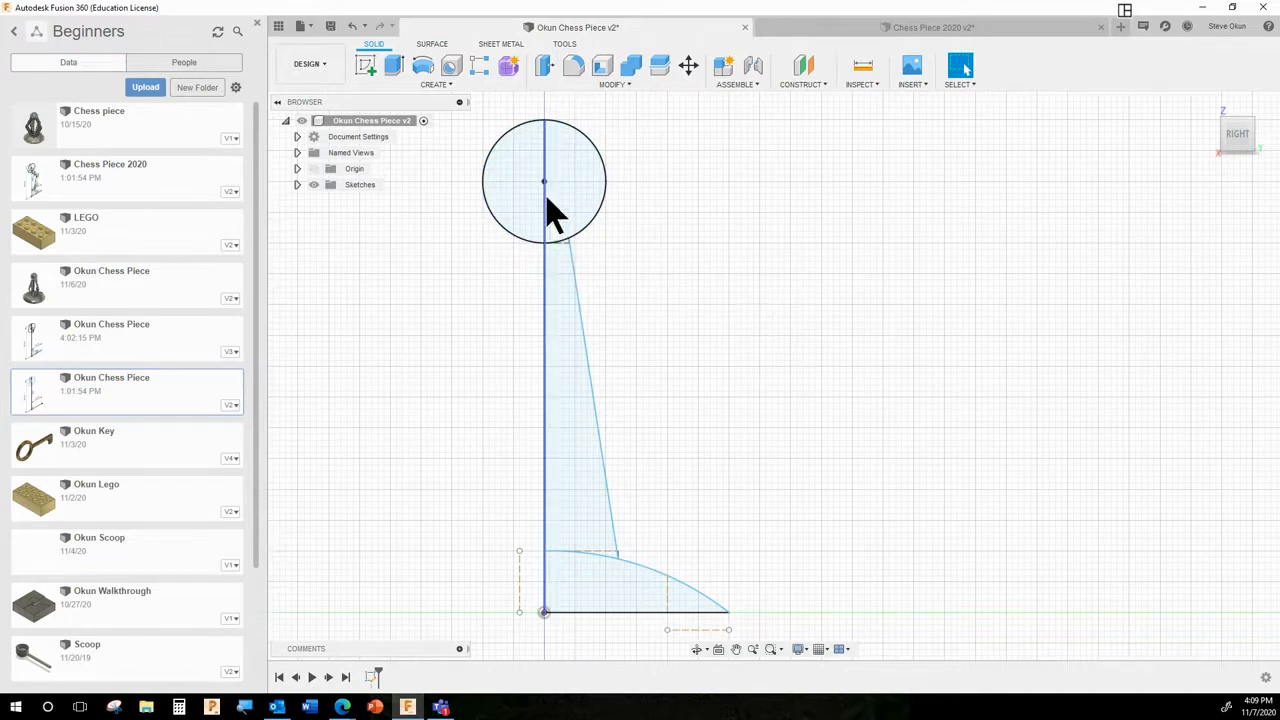
scroll(714, 294, "up", 1)
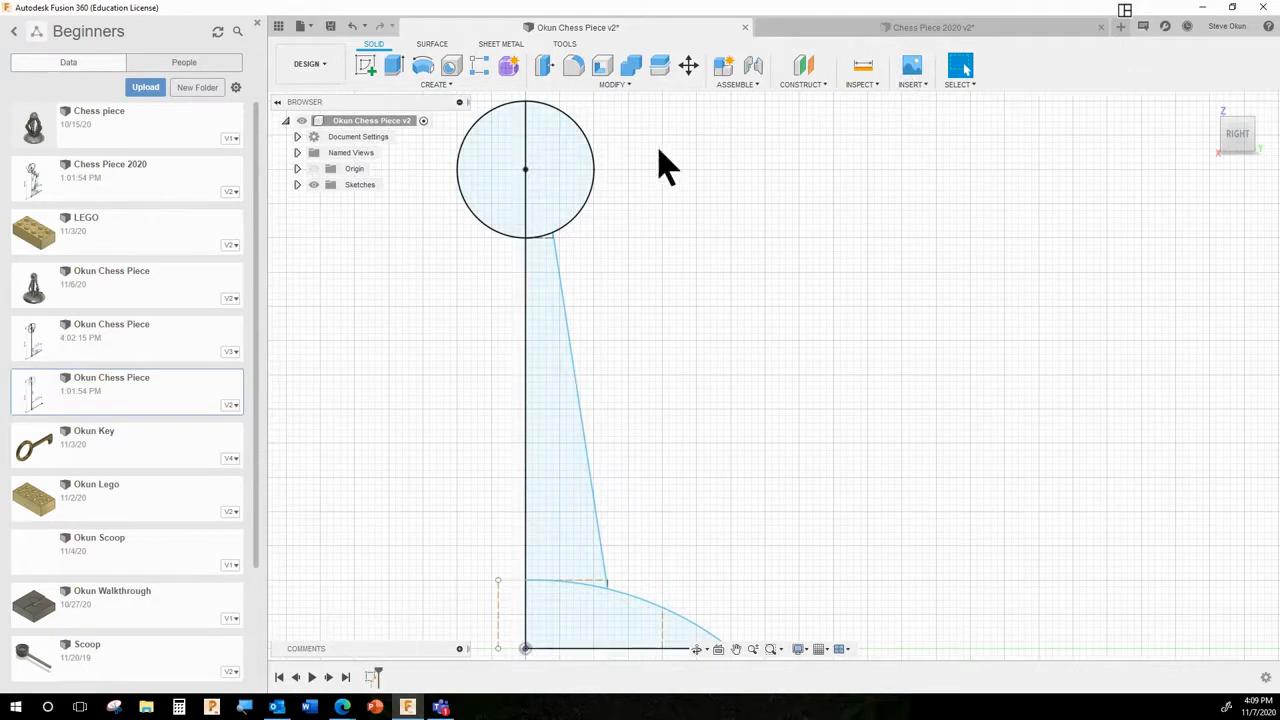
- Start a Revolve using the circle's right half, the tapered stem and the curved base as profiles
left_click(441, 85)
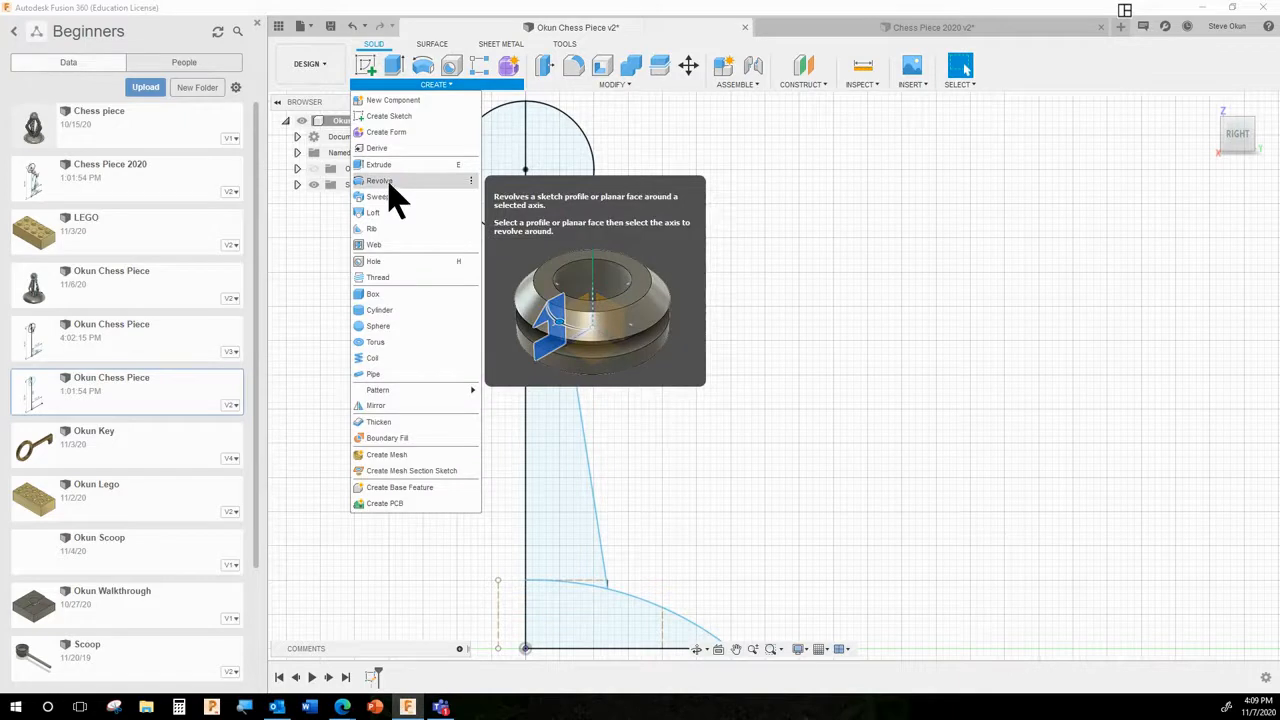
left_click(391, 183)
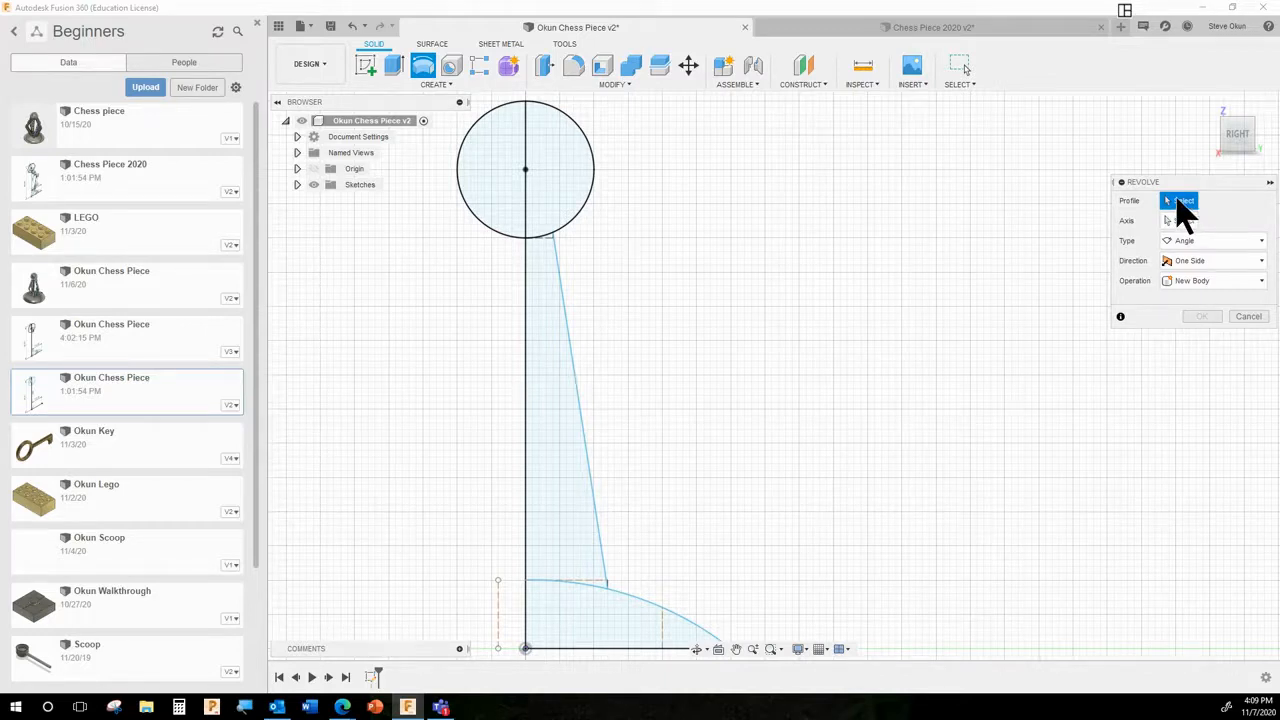
left_click(1182, 222)
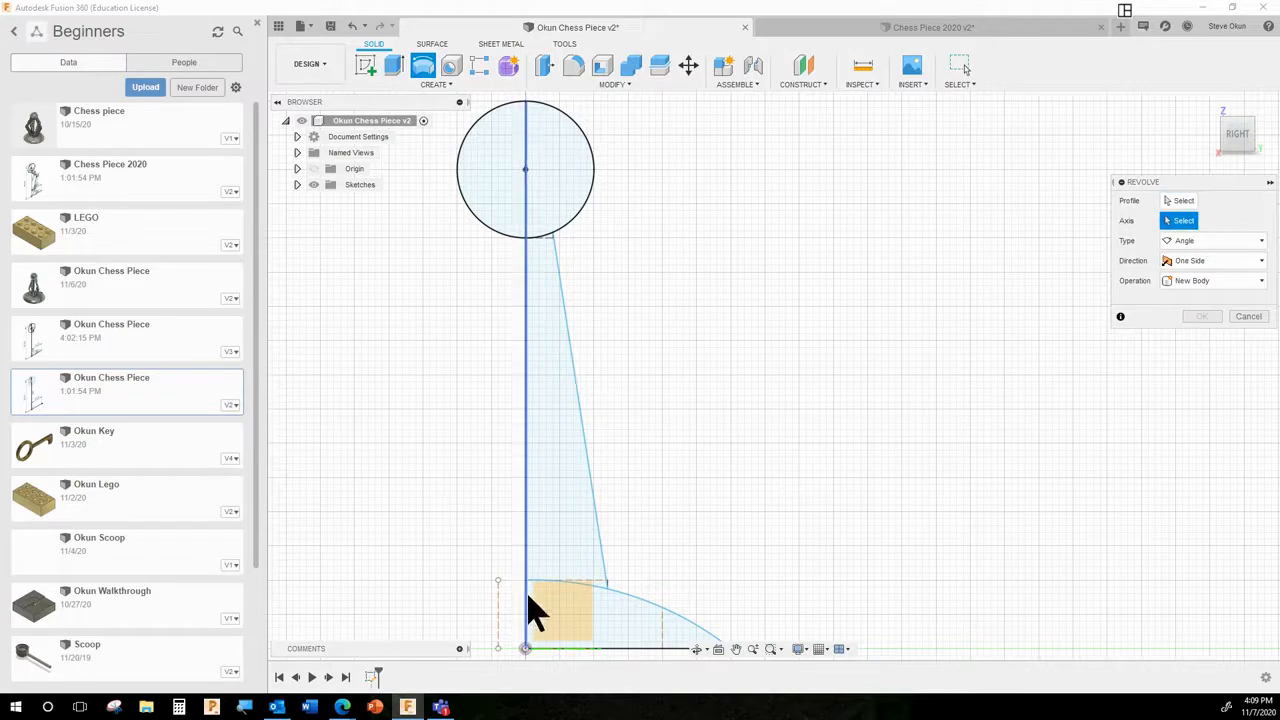
left_click(1180, 201)
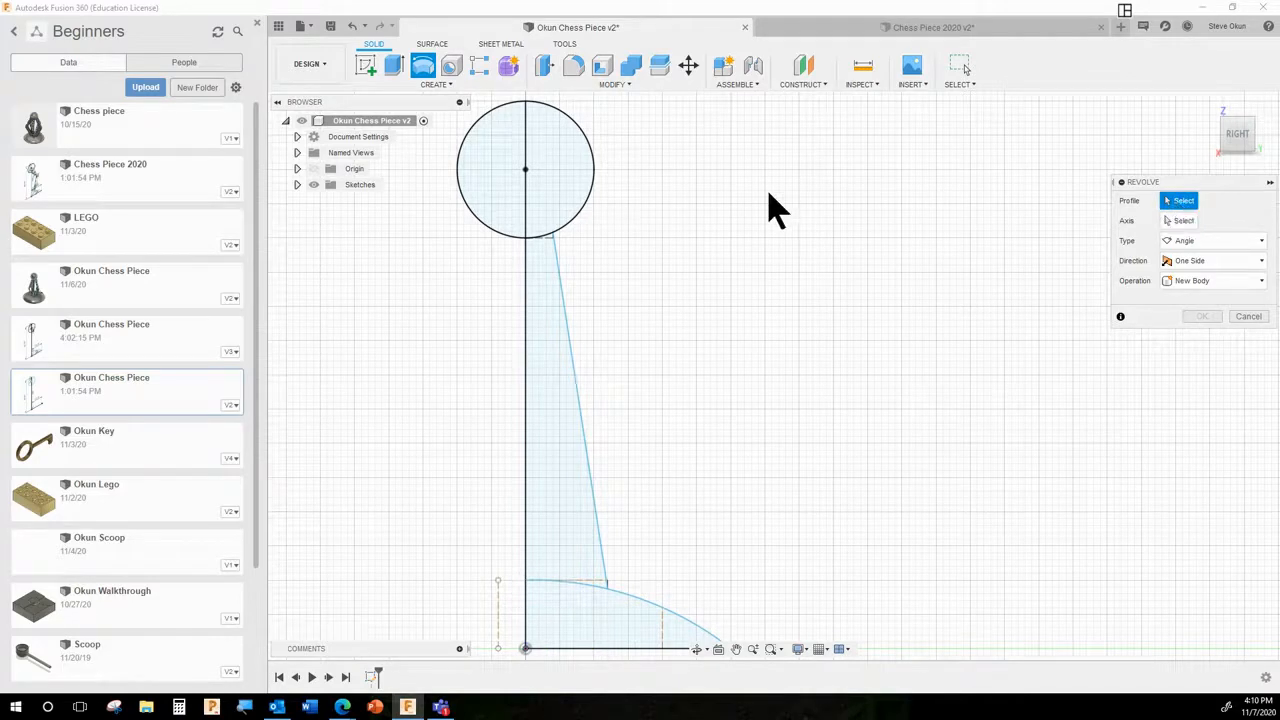
left_click(551, 177)
left_click(543, 408)
left_click(582, 627)
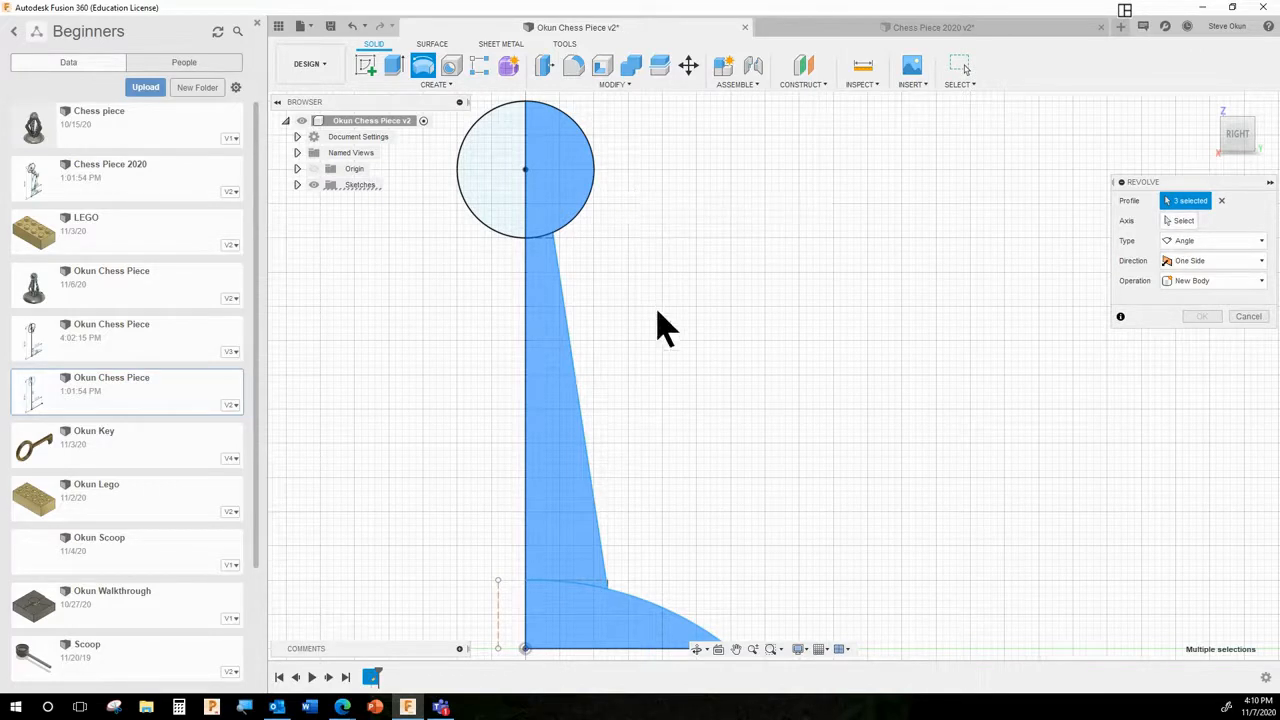
- Revolve the selected profiles 360 degrees around the tall vertical line as a new body
left_click(1182, 222)
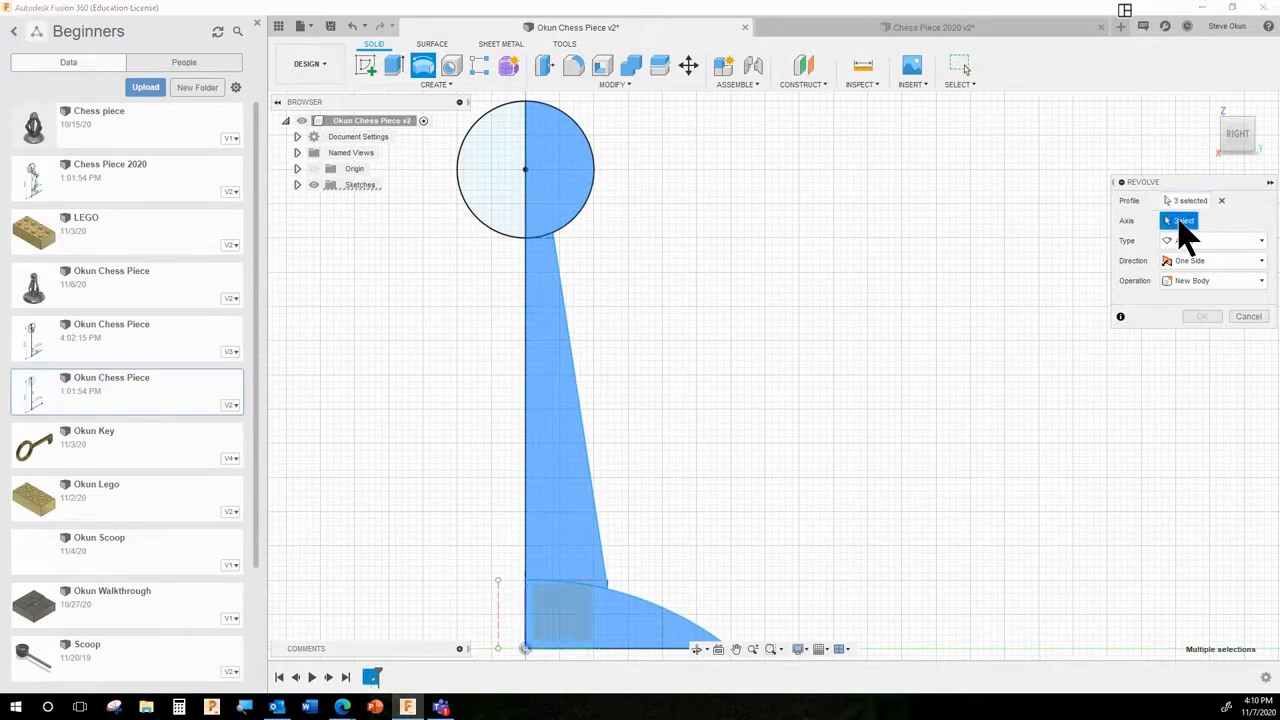
left_click(529, 465)
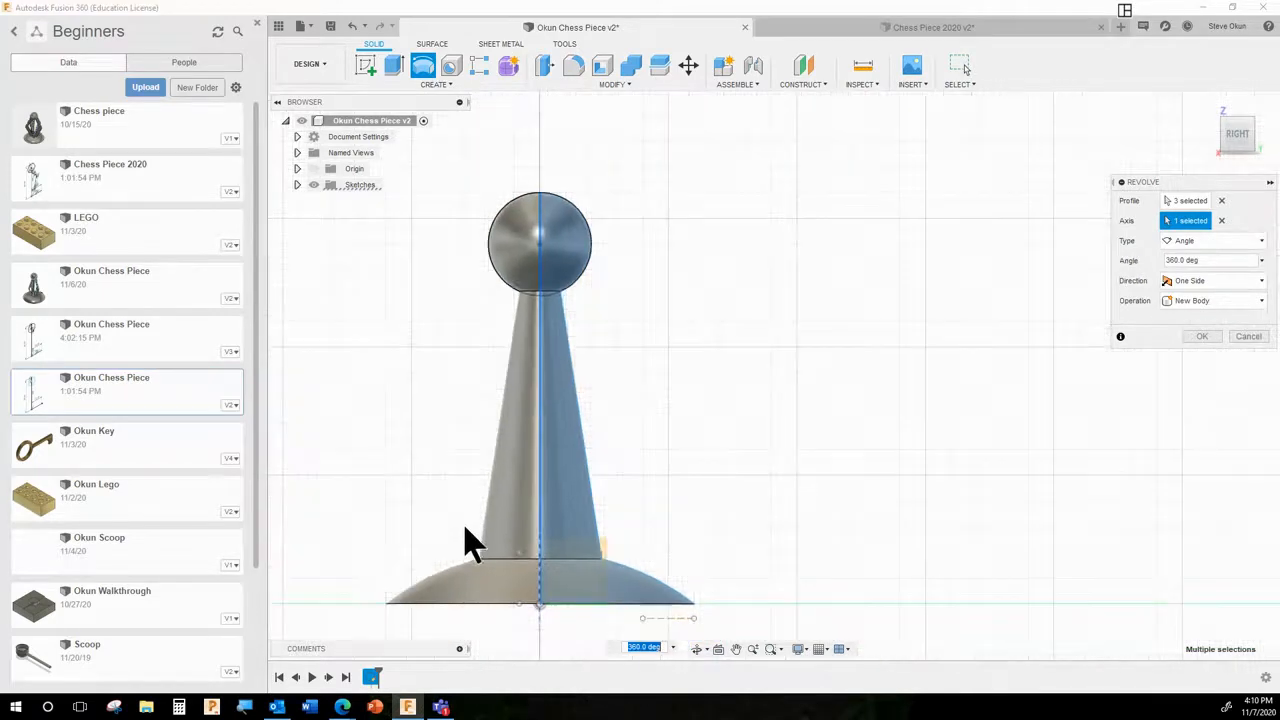
scroll(370, 585, "up", 2)
scroll(755, 445, "down", 1)
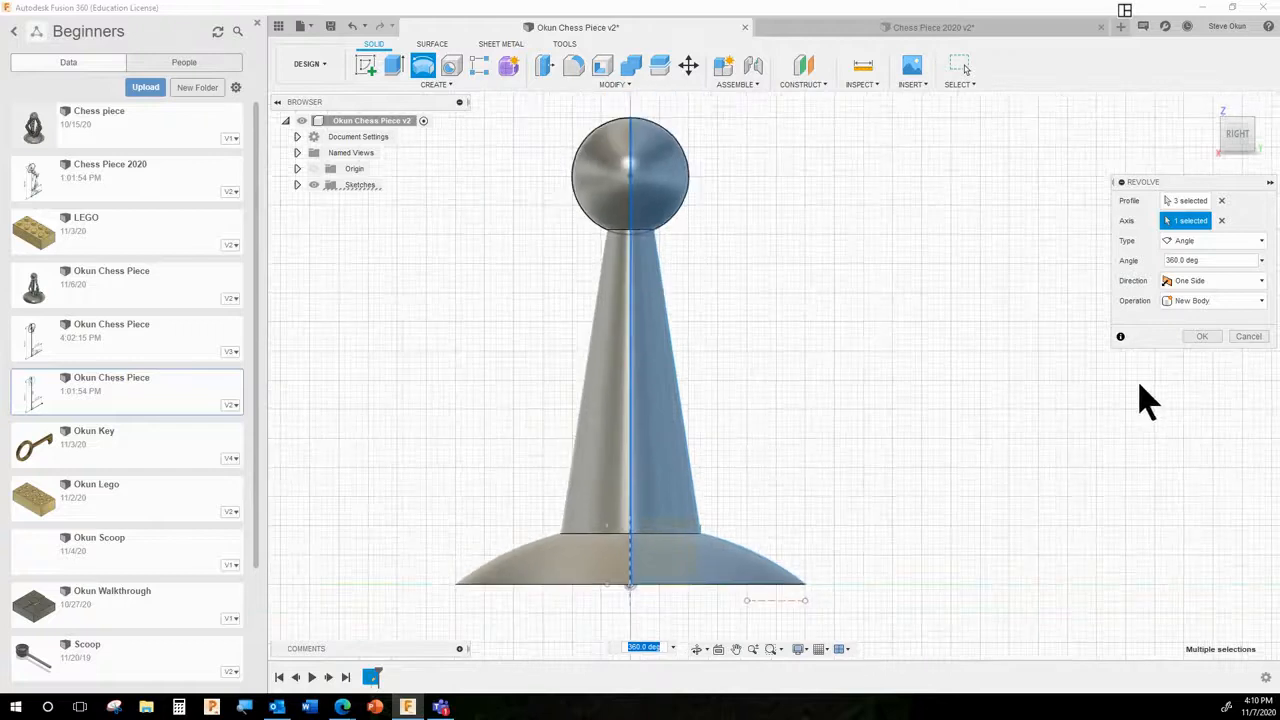
left_click(1203, 337)
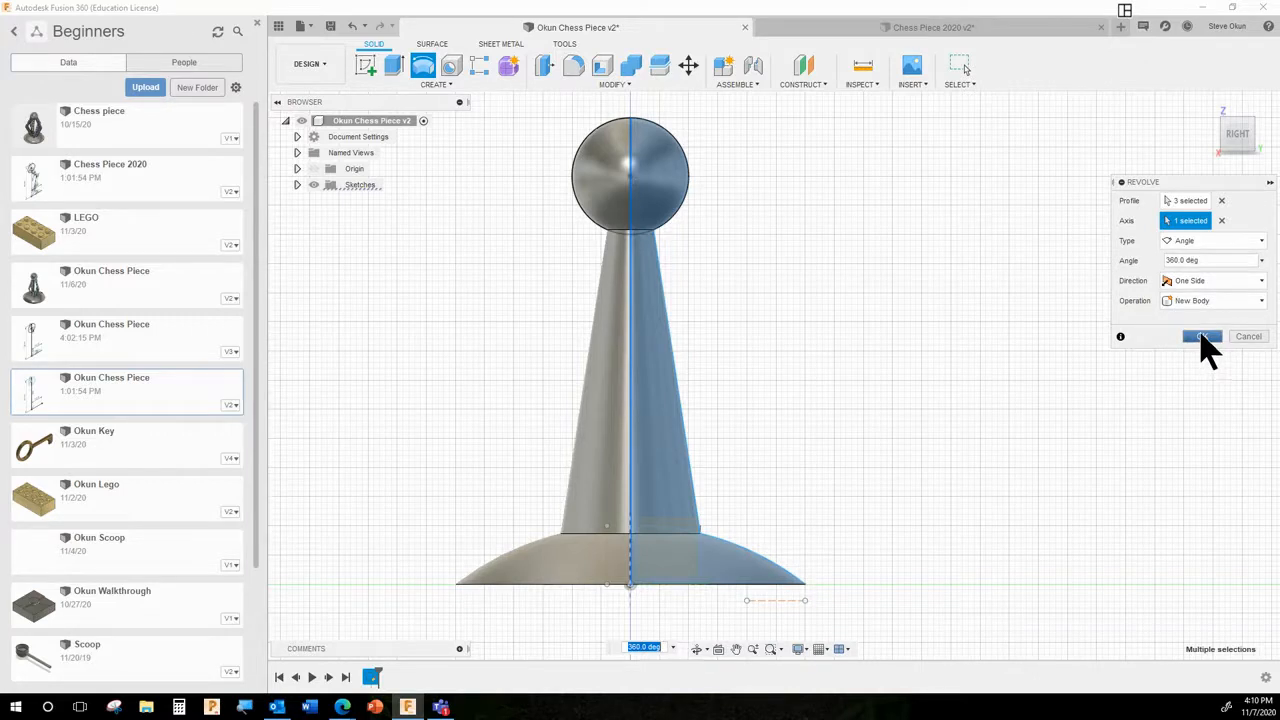
left_click(1202, 337)
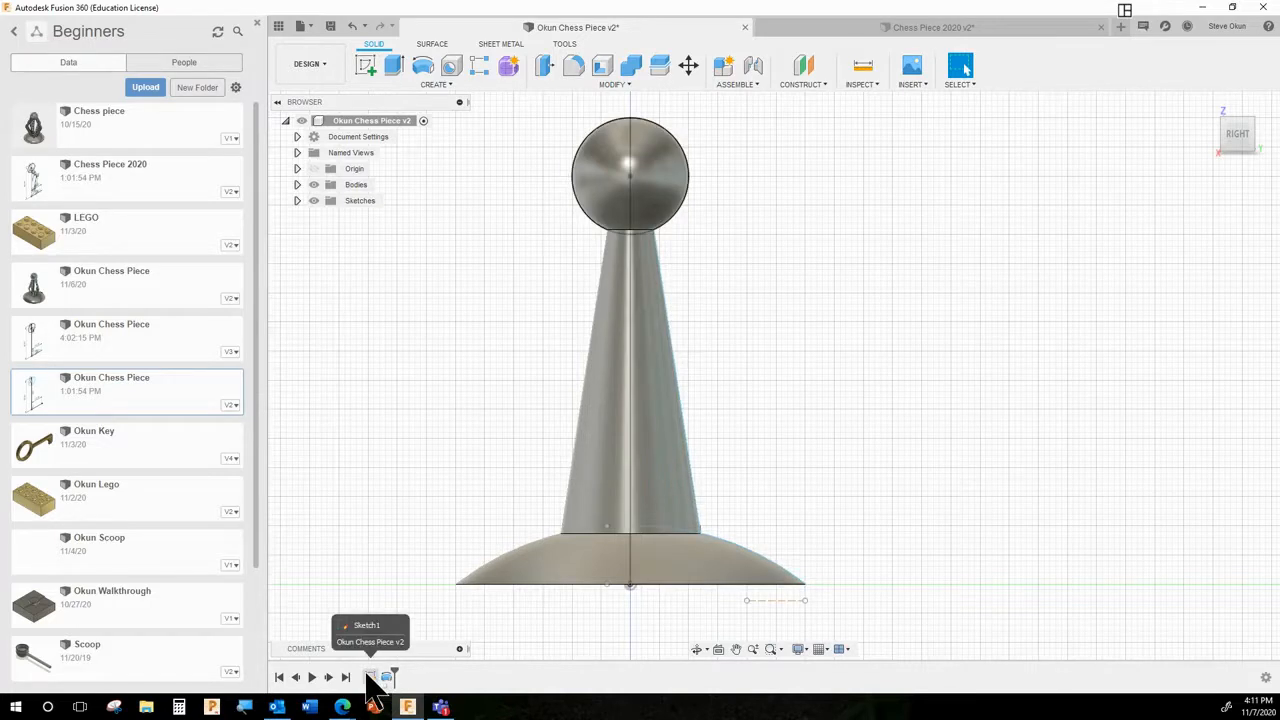
- Hide the data panel and reopen Sketch1 for editing
left_click(256, 23)
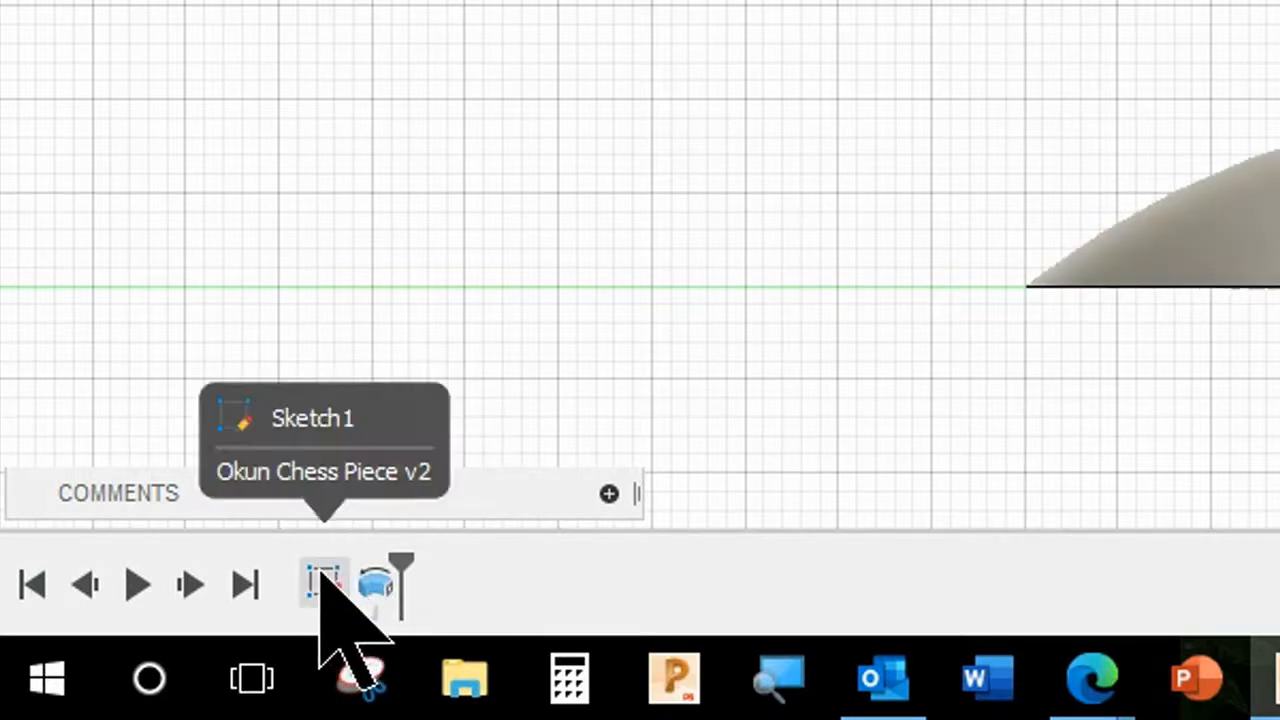
right_click(322, 582)
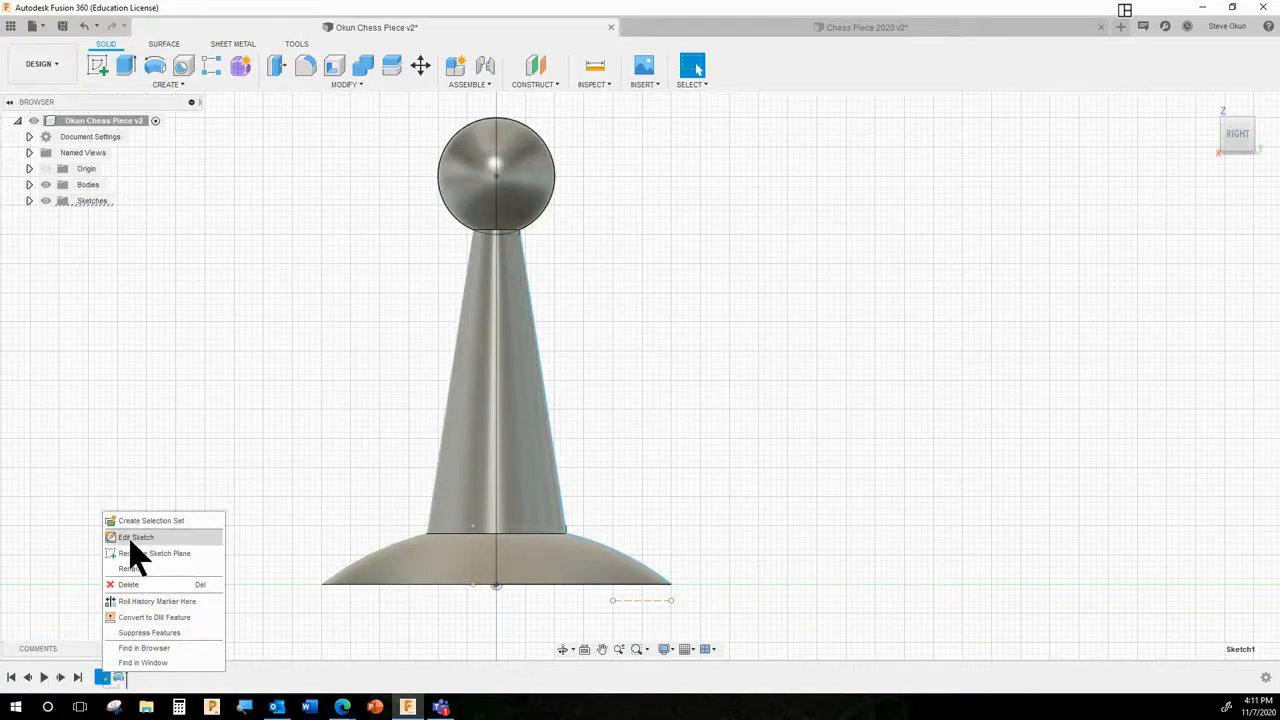
left_click(136, 537)
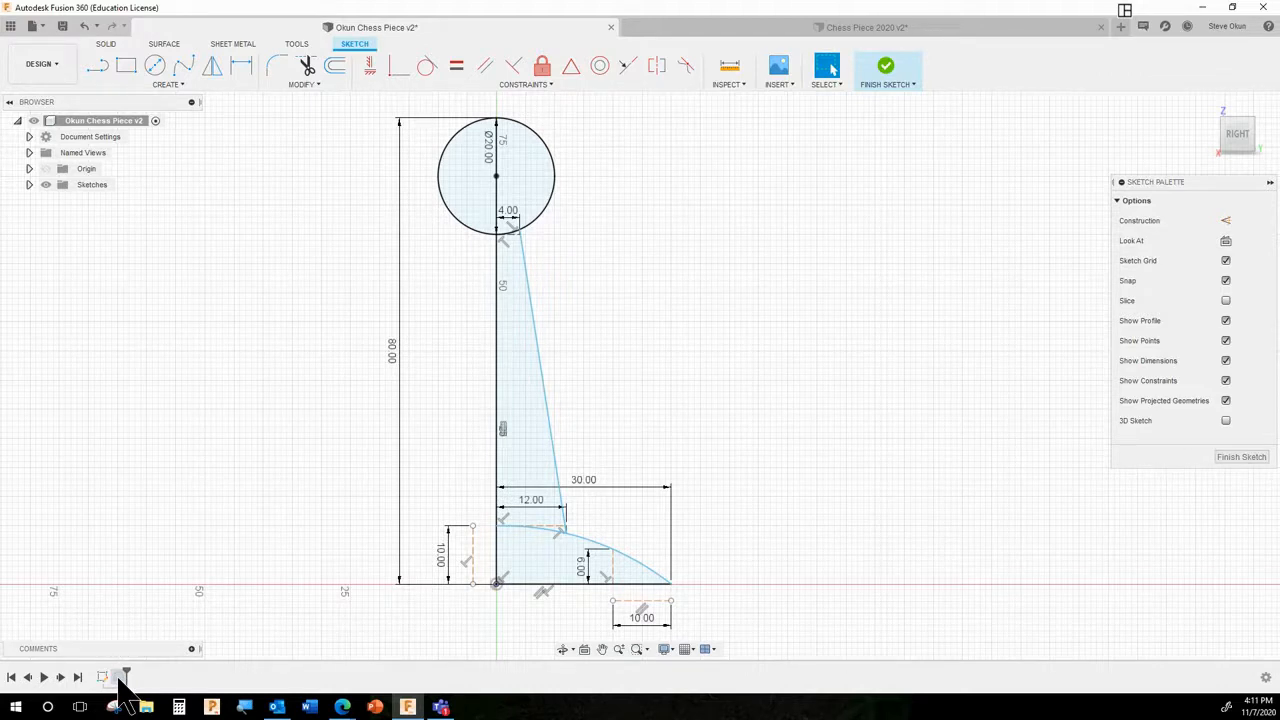
- Delete the slanted stem line between the top circle and the base arc
left_click(555, 450)
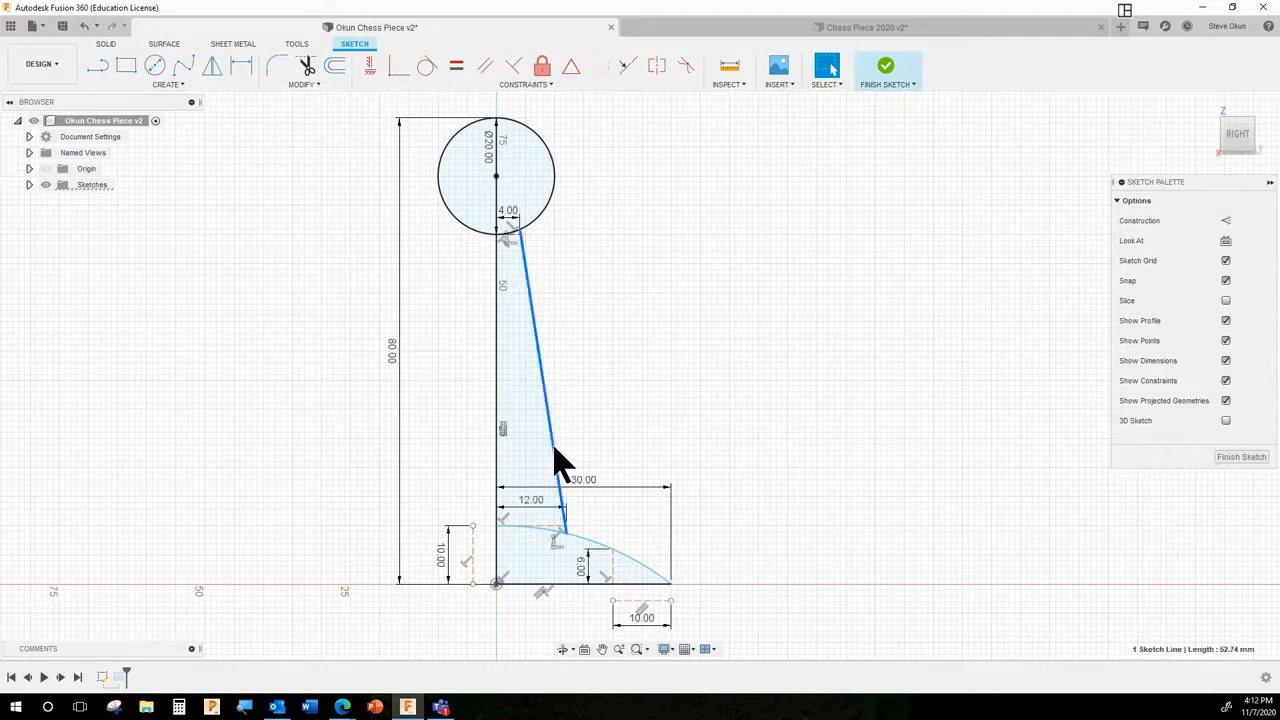
key("Delete")
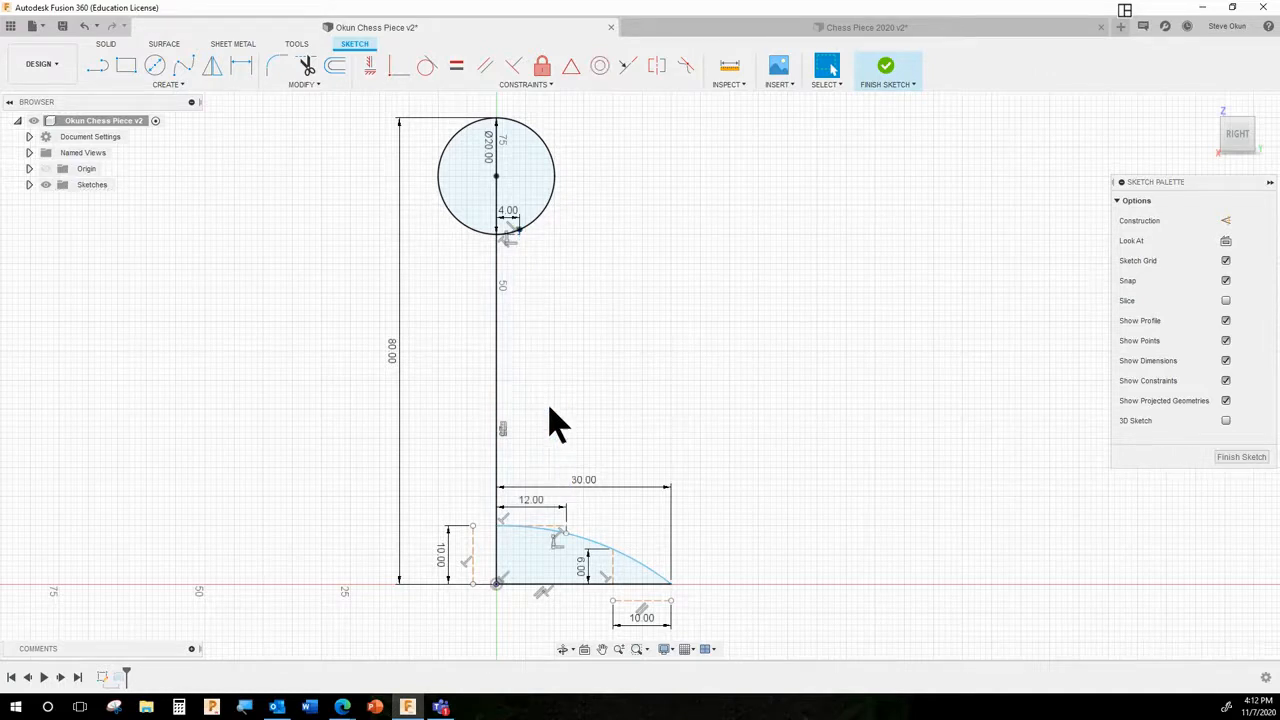
scroll(550, 315, "up", 3)
scroll(555, 325, "down", 1)
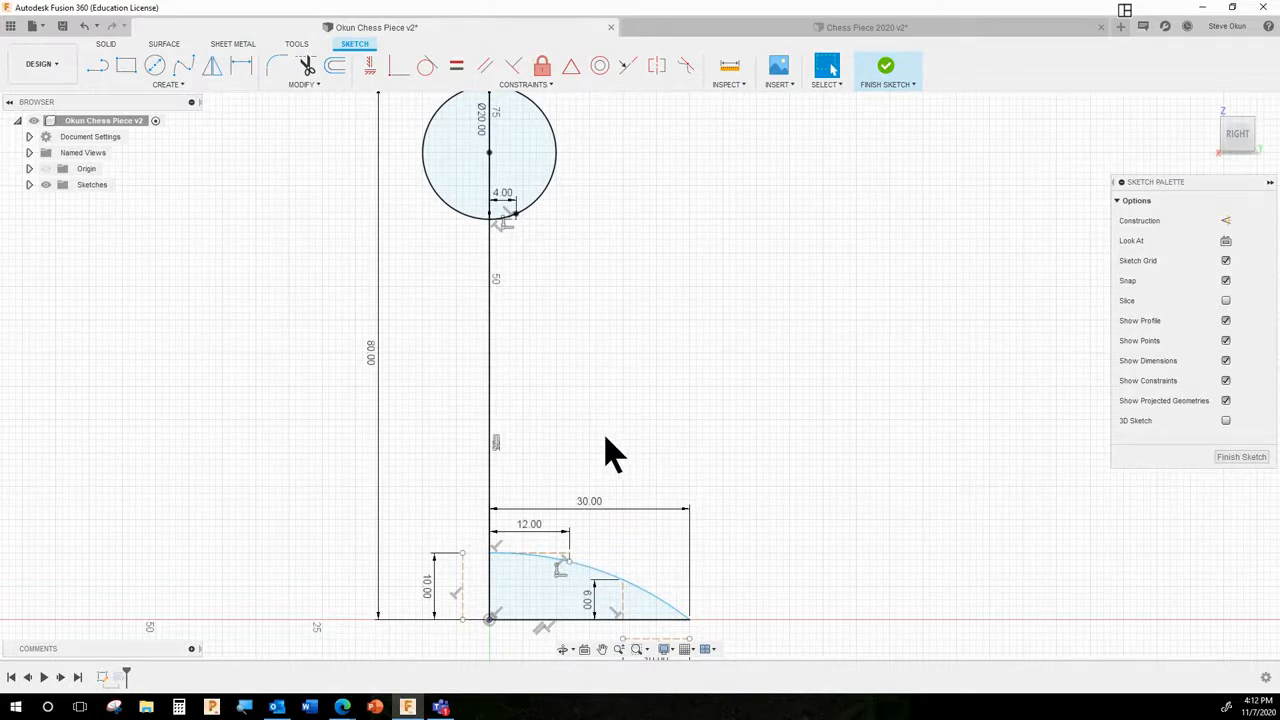
- Draw a 45 mm vertical line upward from the baseline, between the center axis and the 80 mm height dimension
scroll(607, 449, "up", 1)
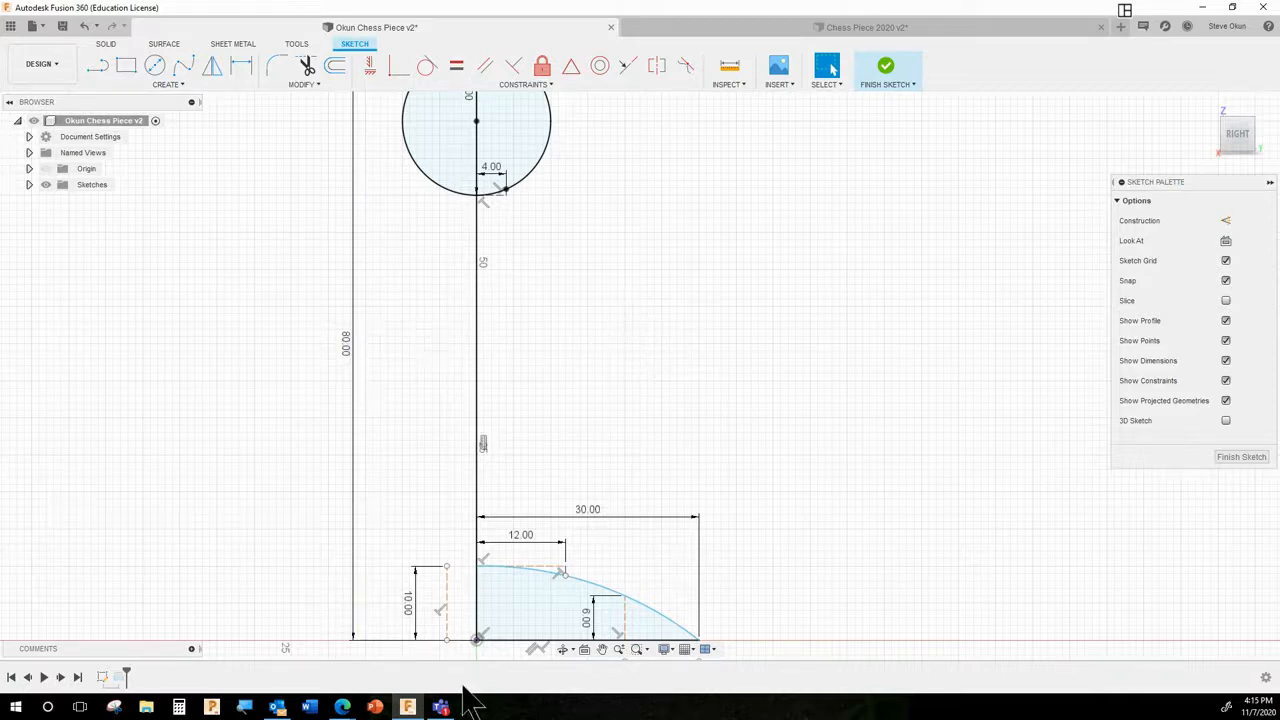
left_click(97, 66)
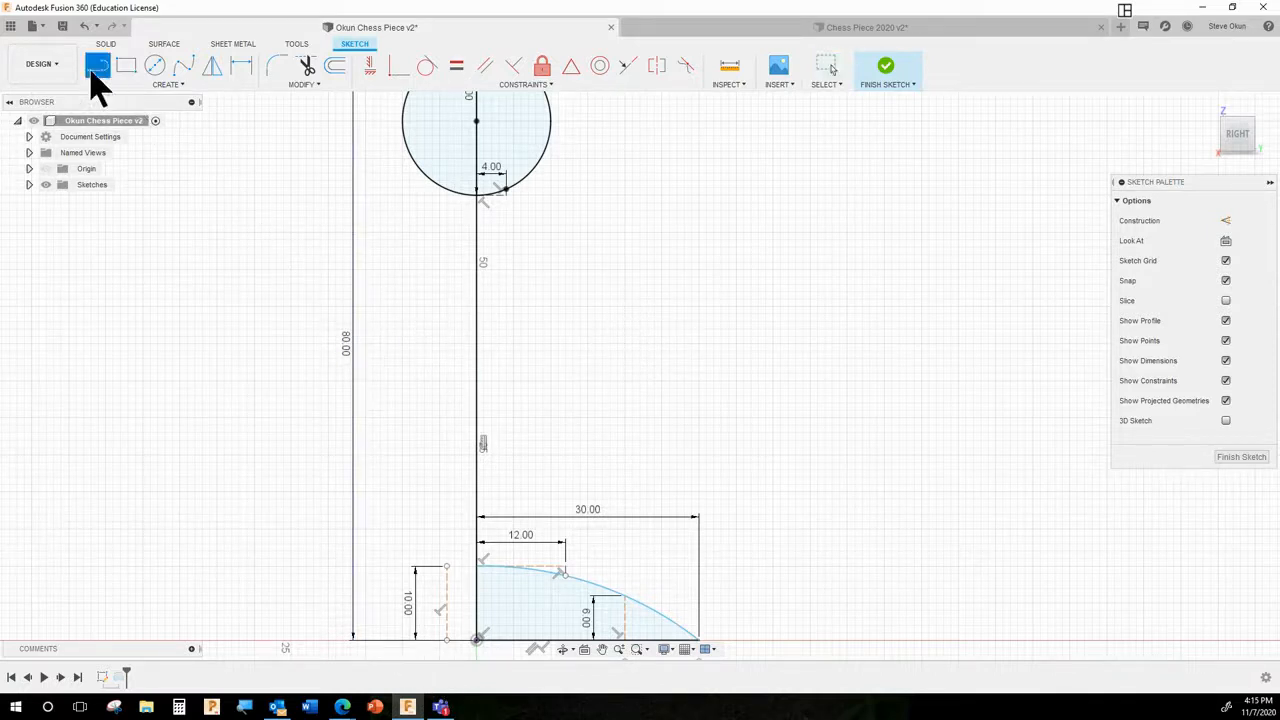
left_click(396, 640)
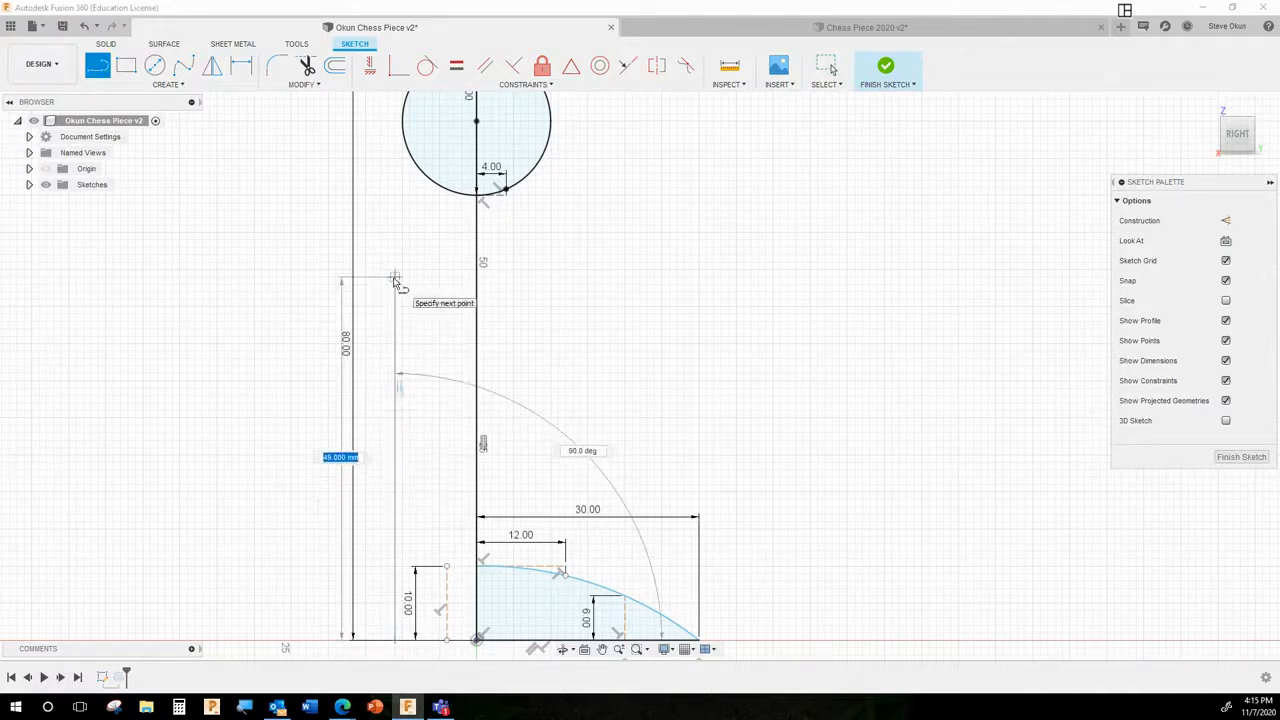
type("45")
key("Return")
key("Escape")
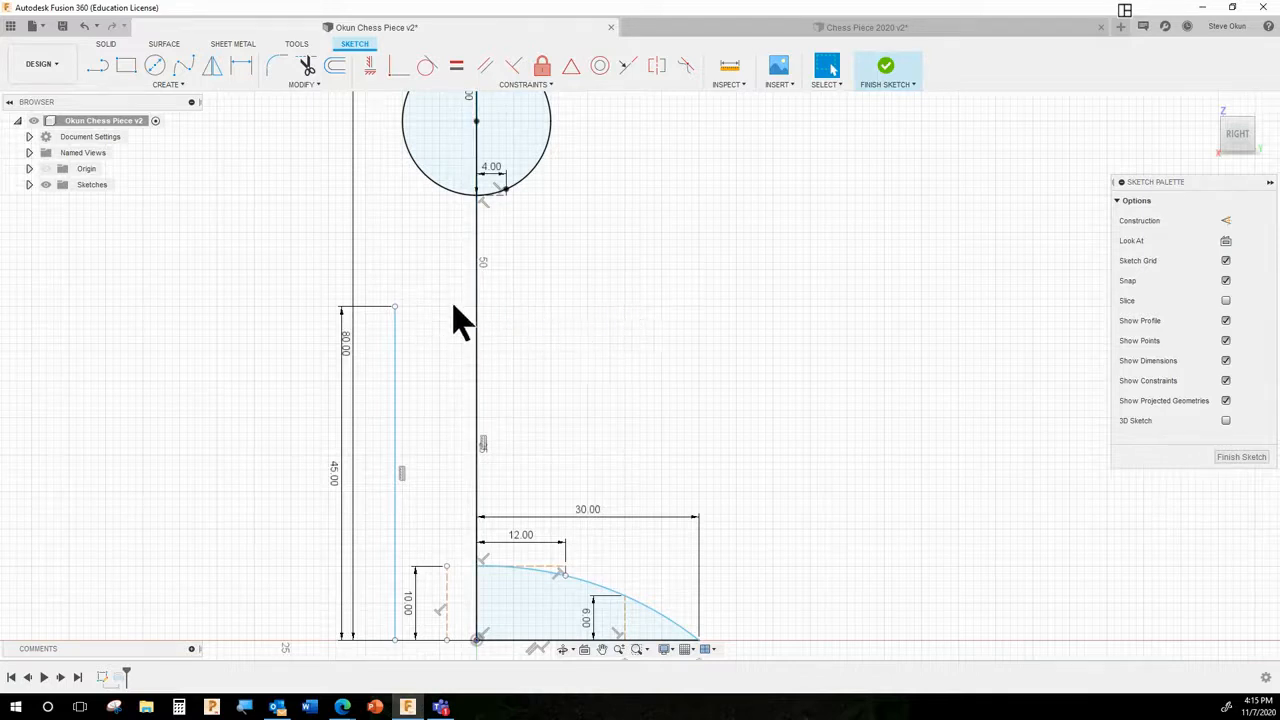
- Draw a 20 mm horizontal line outward from the center axis, level with the upper end of the 45 mm line
left_click(98, 67)
left_click(477, 308)
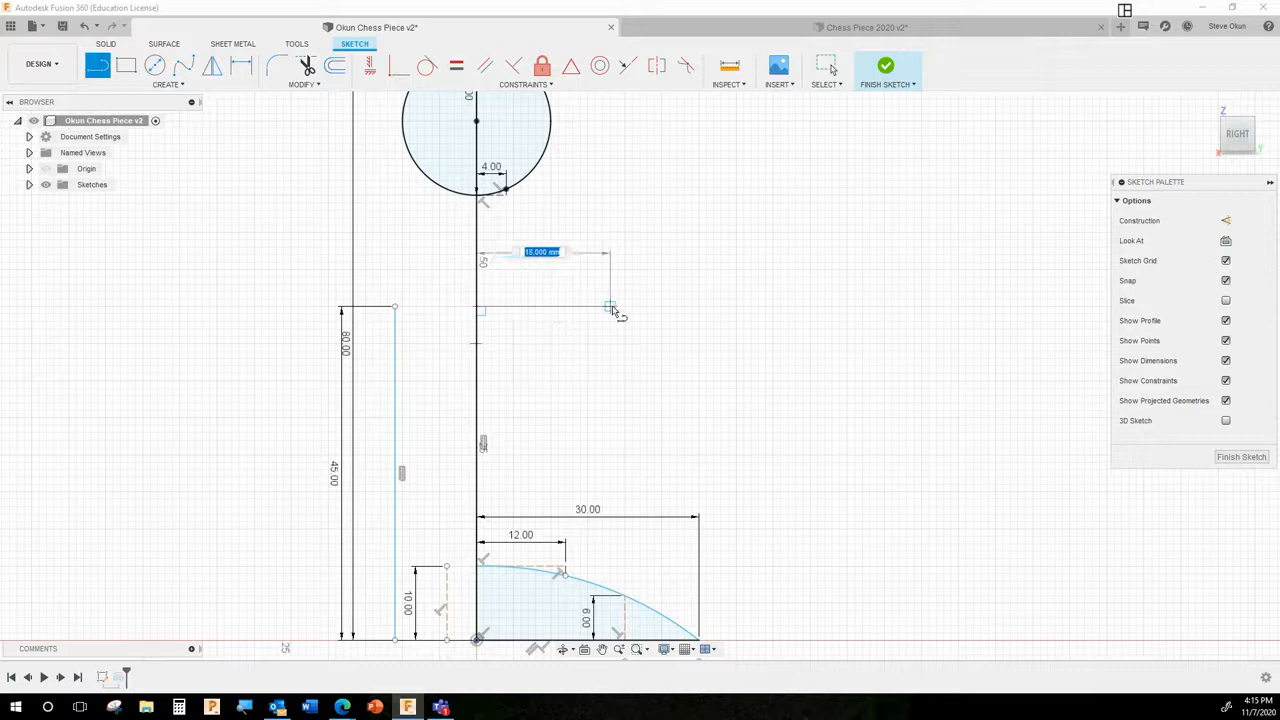
type("20")
key("Return")
key("Escape")
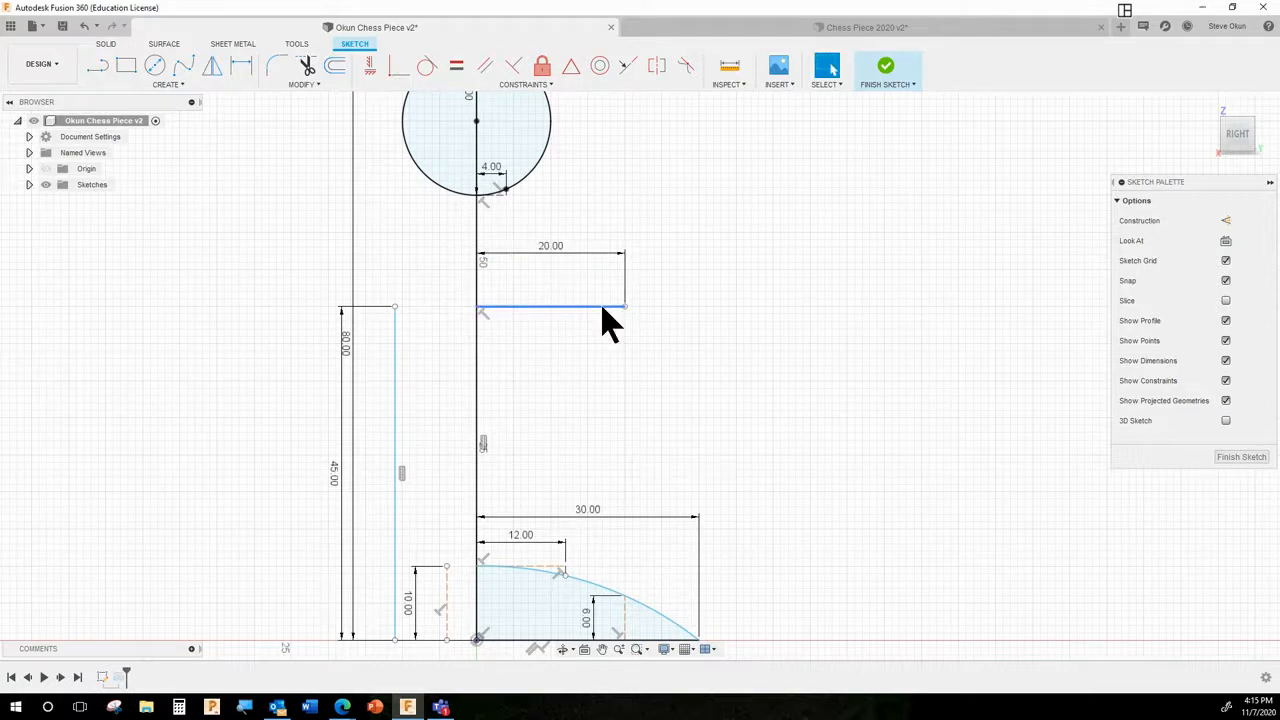
- Convert the 45 mm vertical line and the 20 mm horizontal line to construction lines
left_click(395, 432)
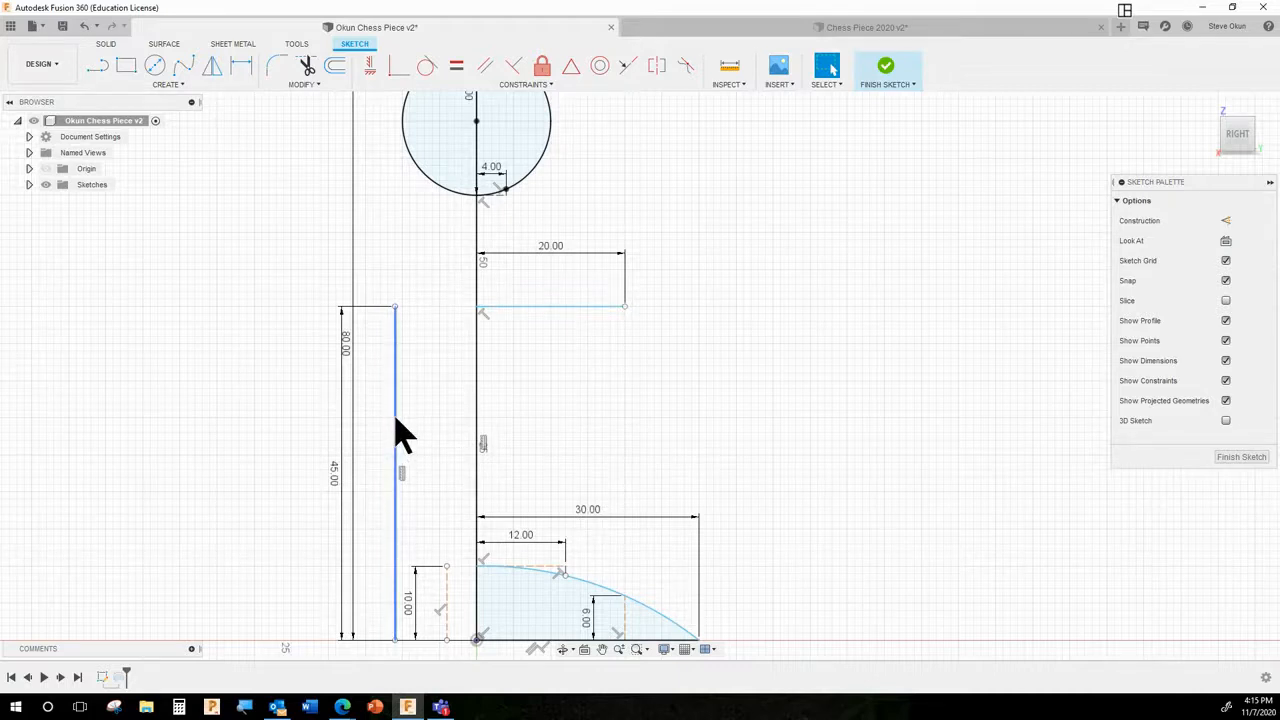
left_click(555, 308, "shift")
right_click(555, 308)
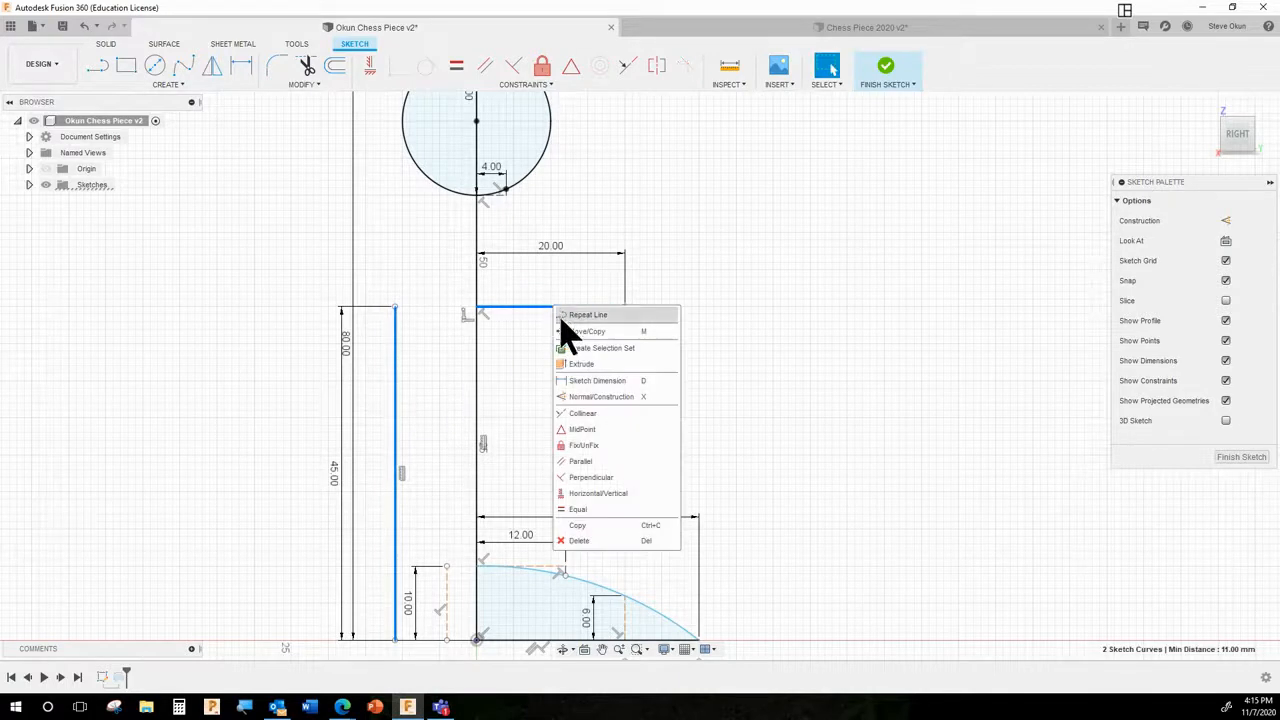
left_click(598, 397)
key("Escape")
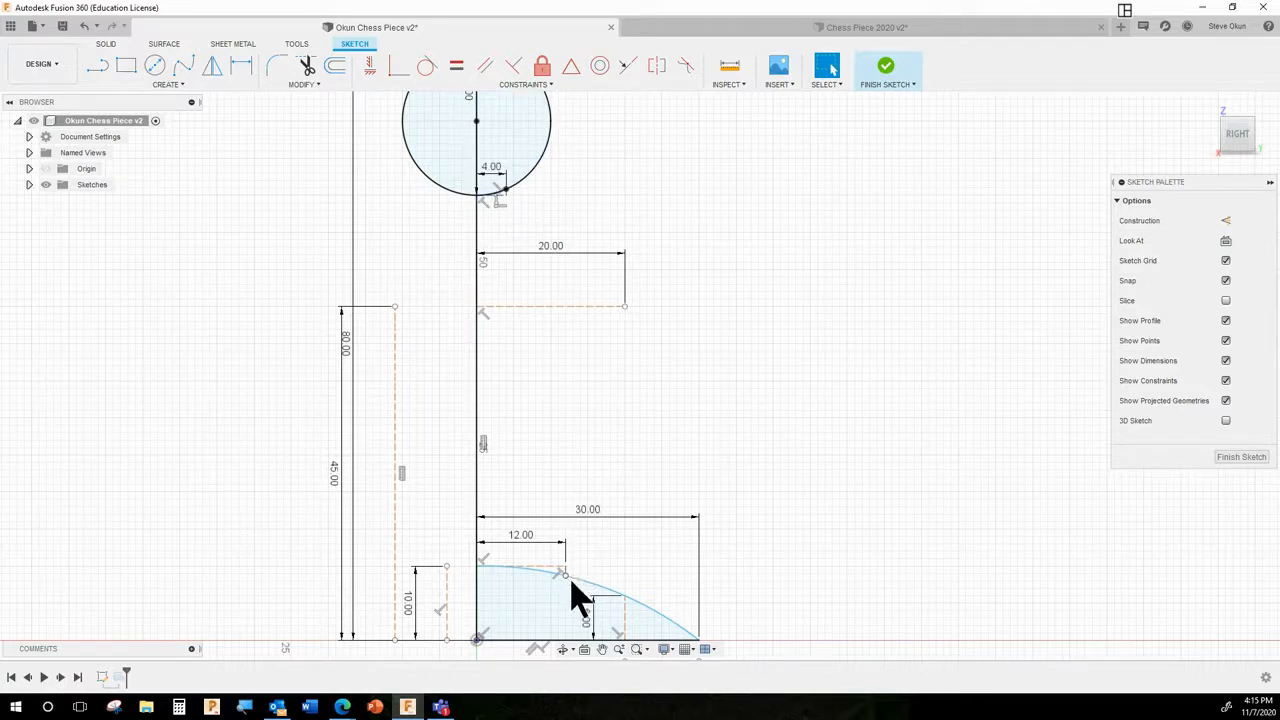
- Draw the stem's outer edge from the 4 mm point on the circle through the 20 mm guide's outer end to the 12 mm point on the base arc
left_click(96, 68)
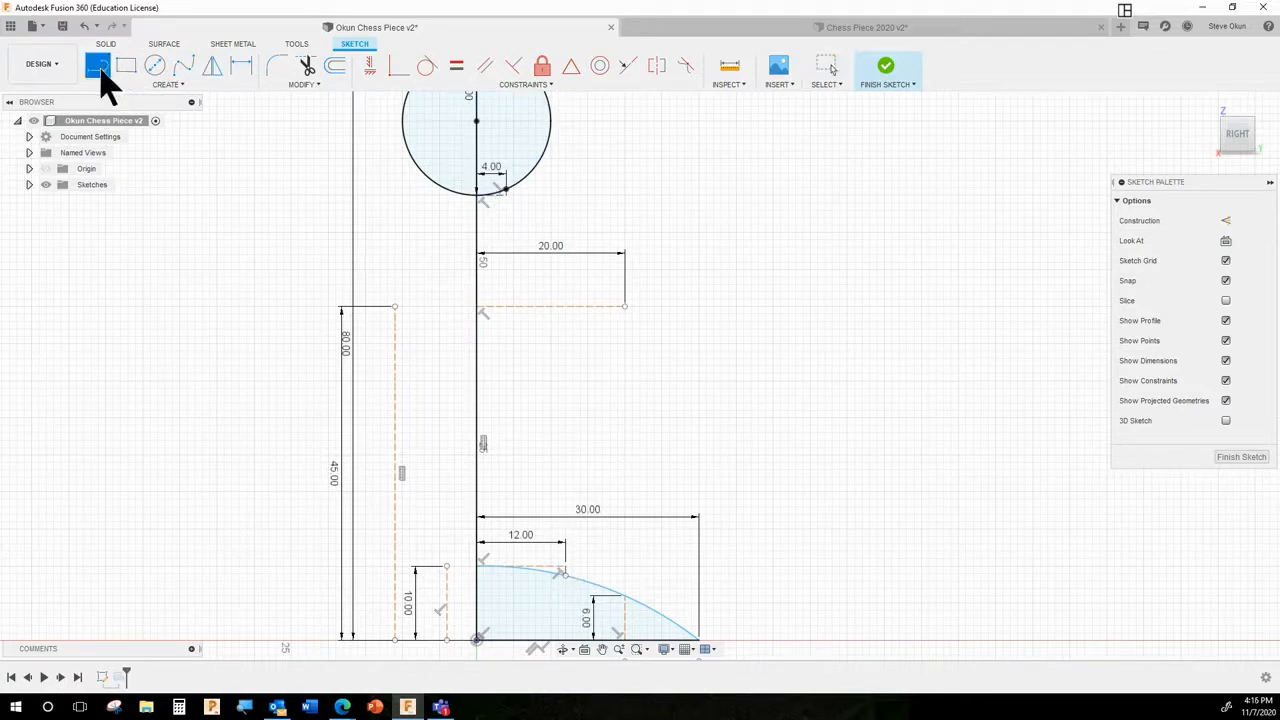
left_click(505, 190)
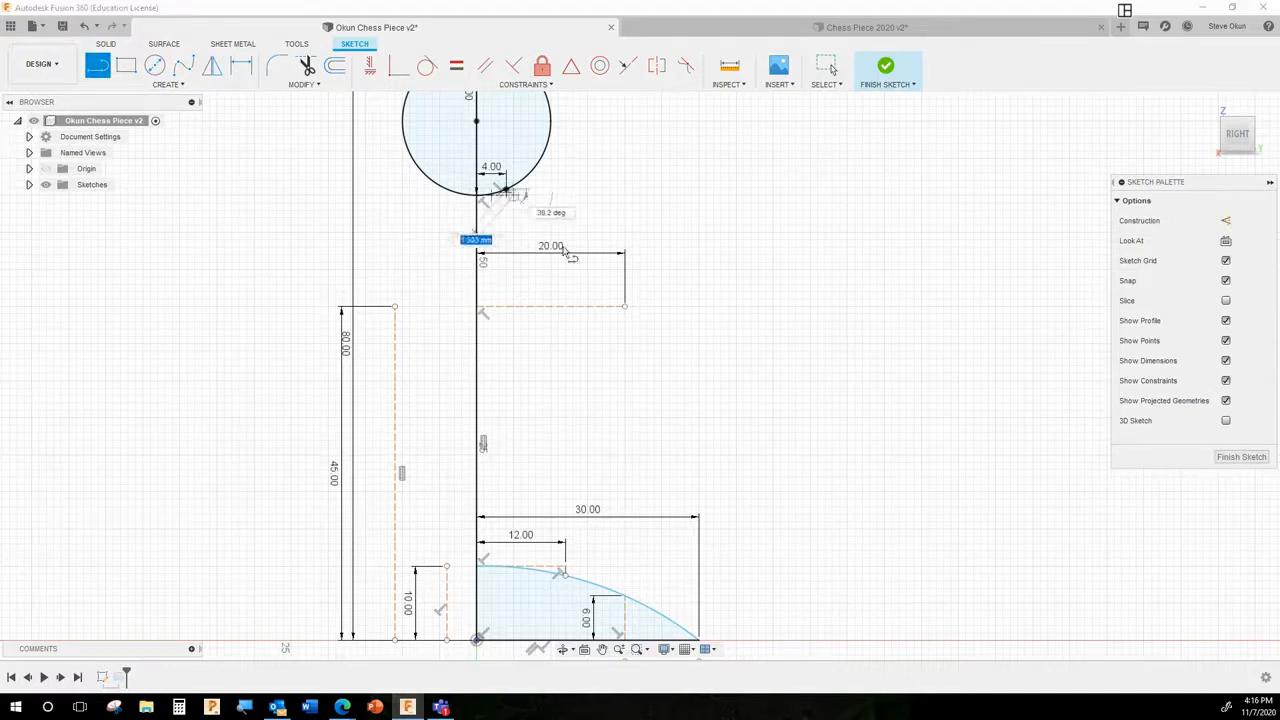
left_click(623, 306)
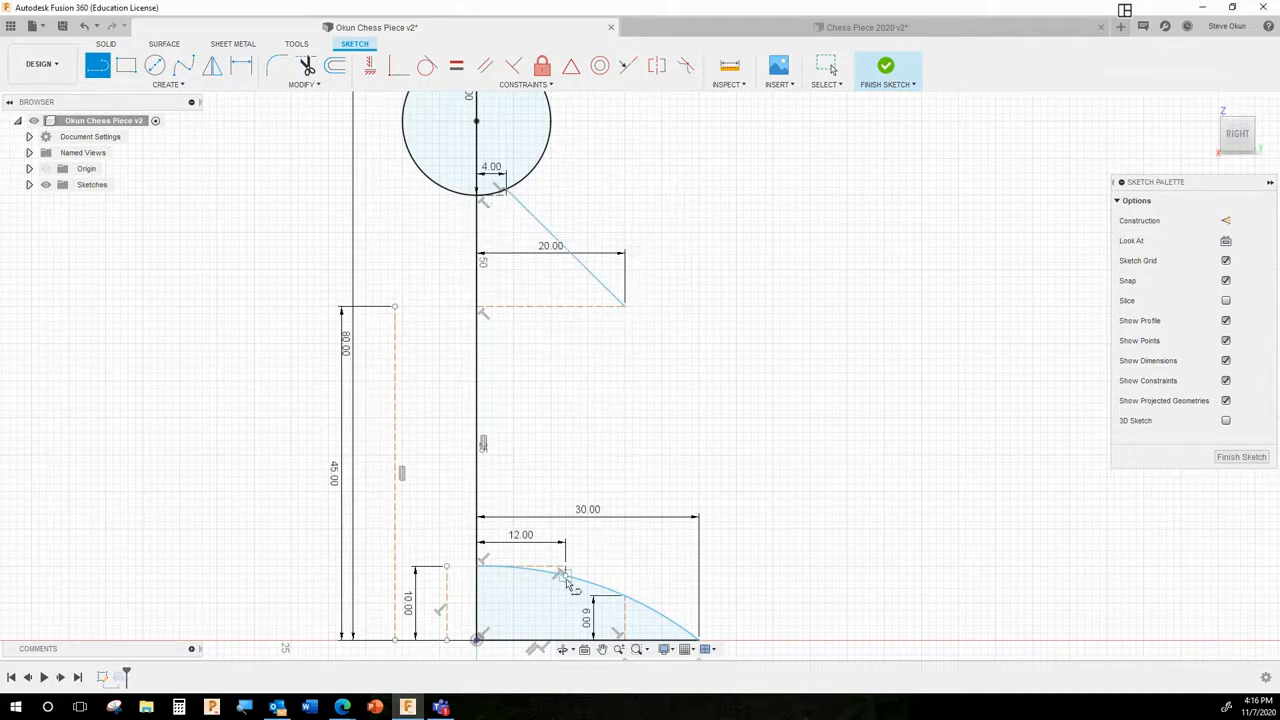
left_click(625, 307)
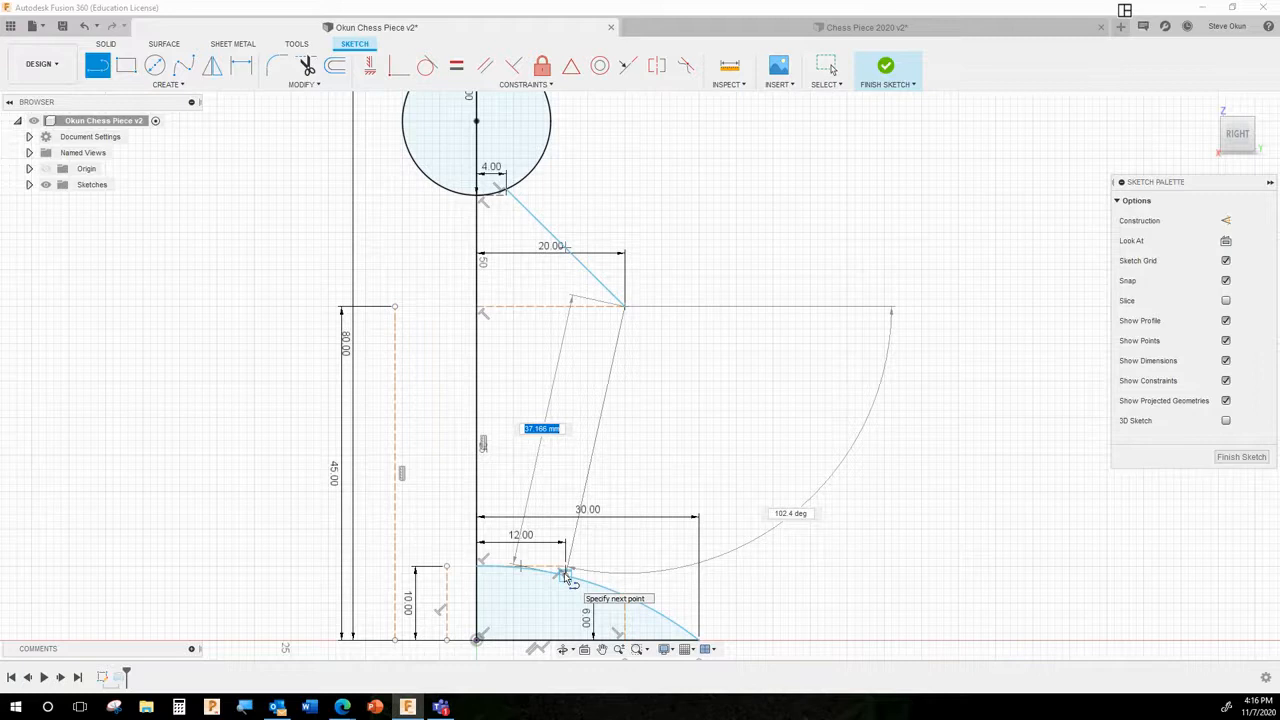
scroll(565, 577, "up", 5)
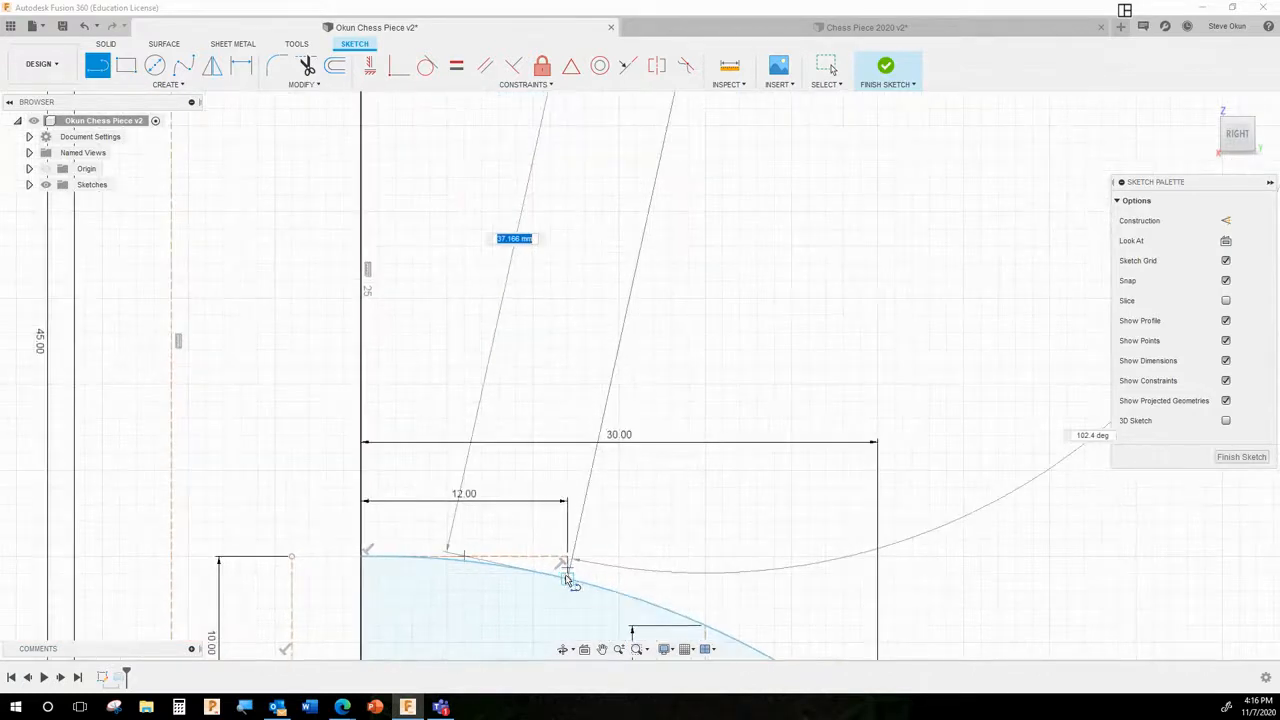
left_click(565, 577)
scroll(651, 434, "down", 2)
scroll(706, 246, "down", 4)
scroll(731, 177, "down", 1)
scroll(724, 118, "up", 2)
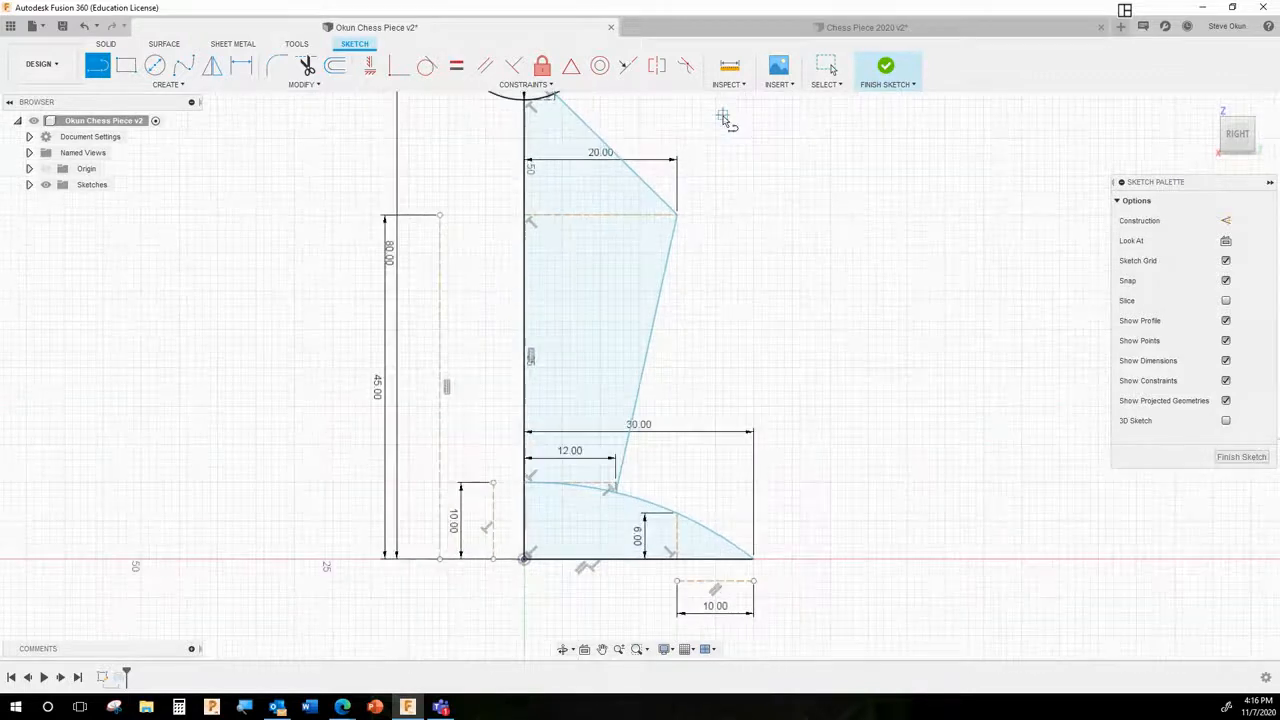
scroll(724, 118, "up", 1)
scroll(716, 380, "down", 4)
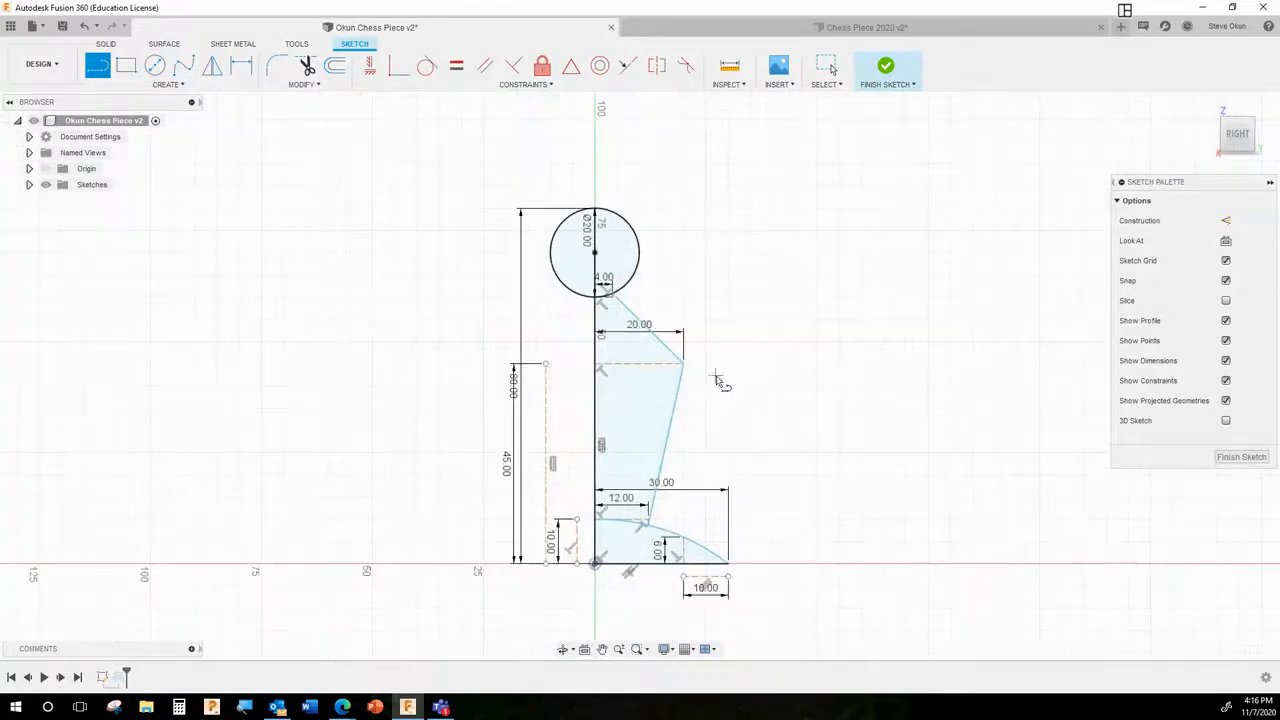
scroll(716, 380, "up", 2)
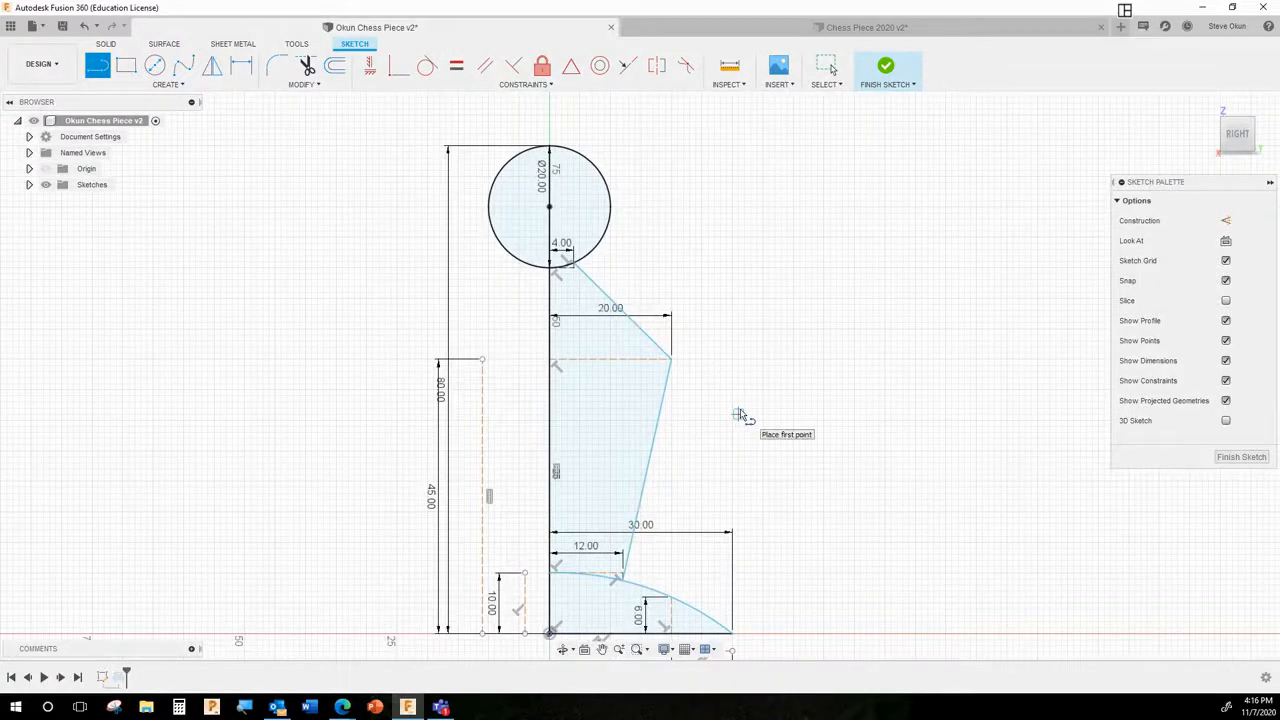
key("Escape")
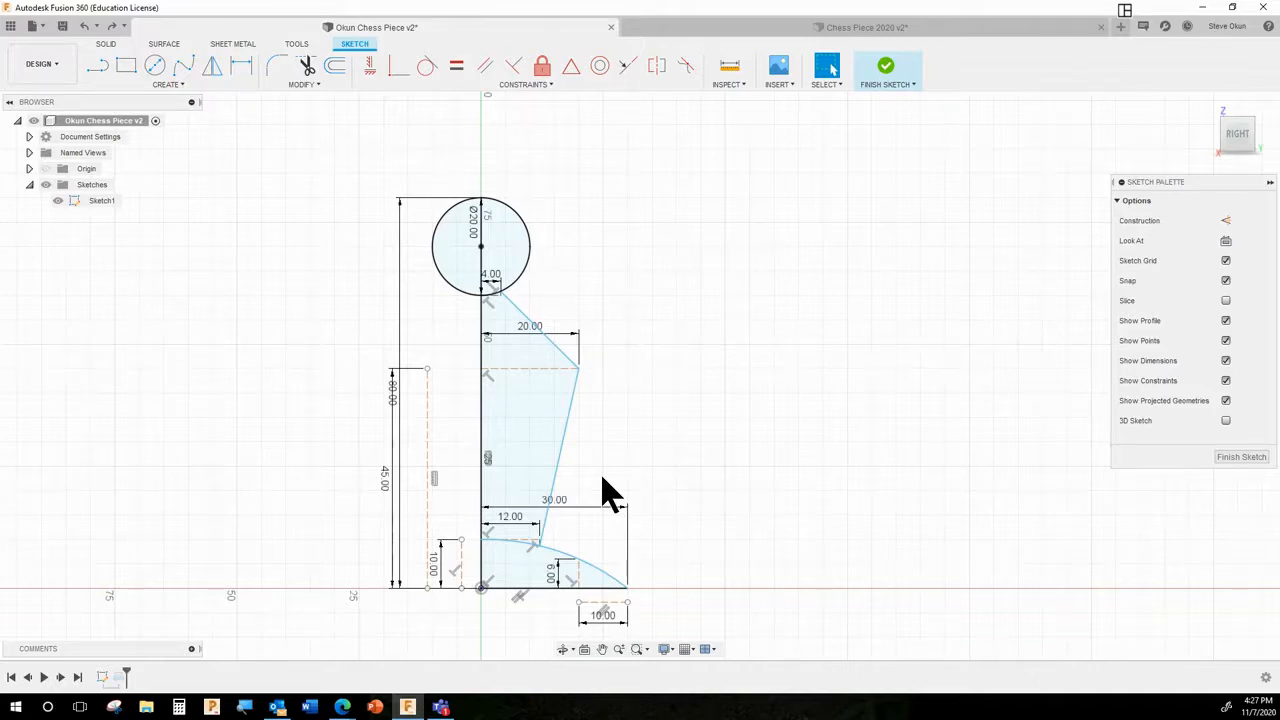
- Draw a 4 mm line inward from the stem's outer corner along the horizontal construction line
scroll(245, 400, "up", 1)
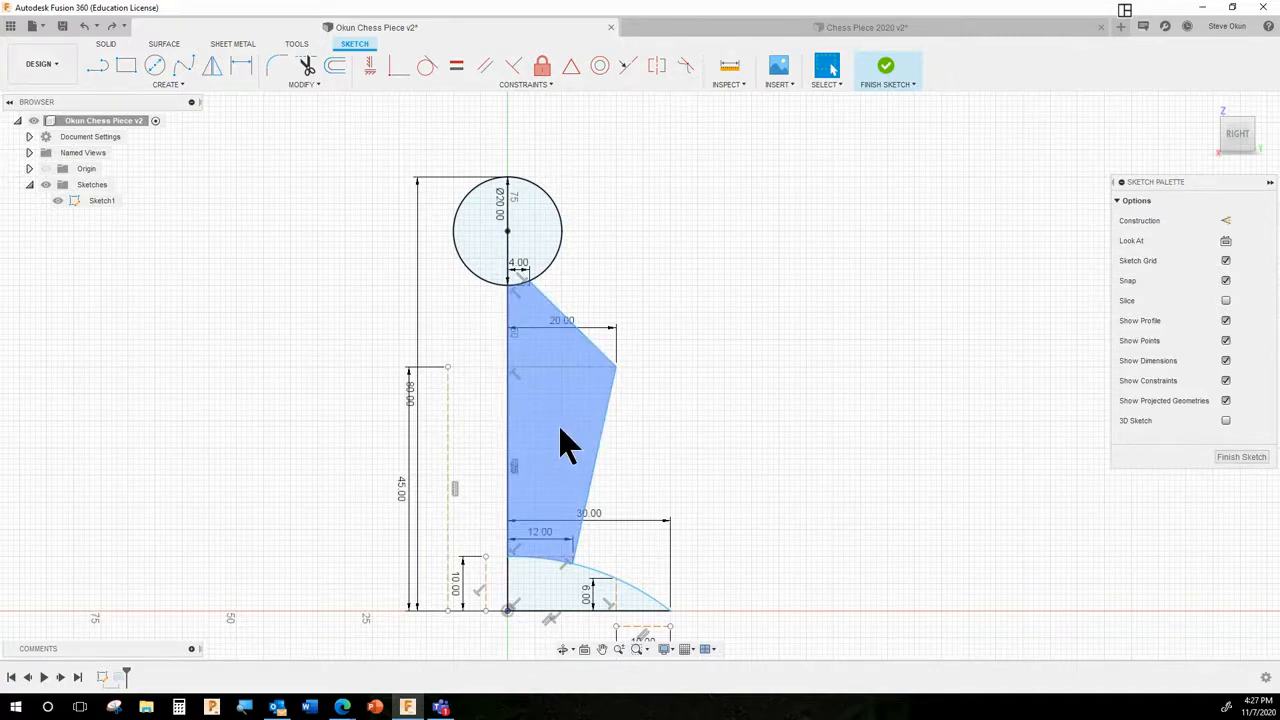
scroll(560, 445, "up", 1)
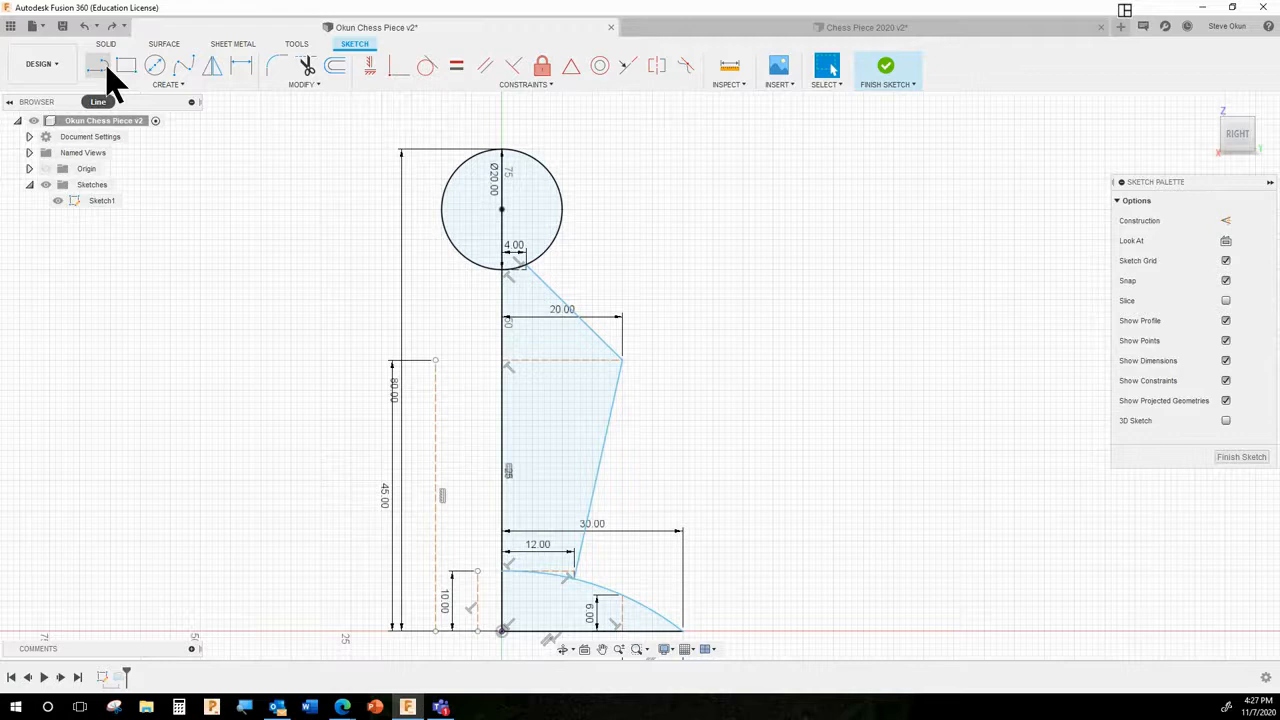
scroll(627, 225, "up", 1)
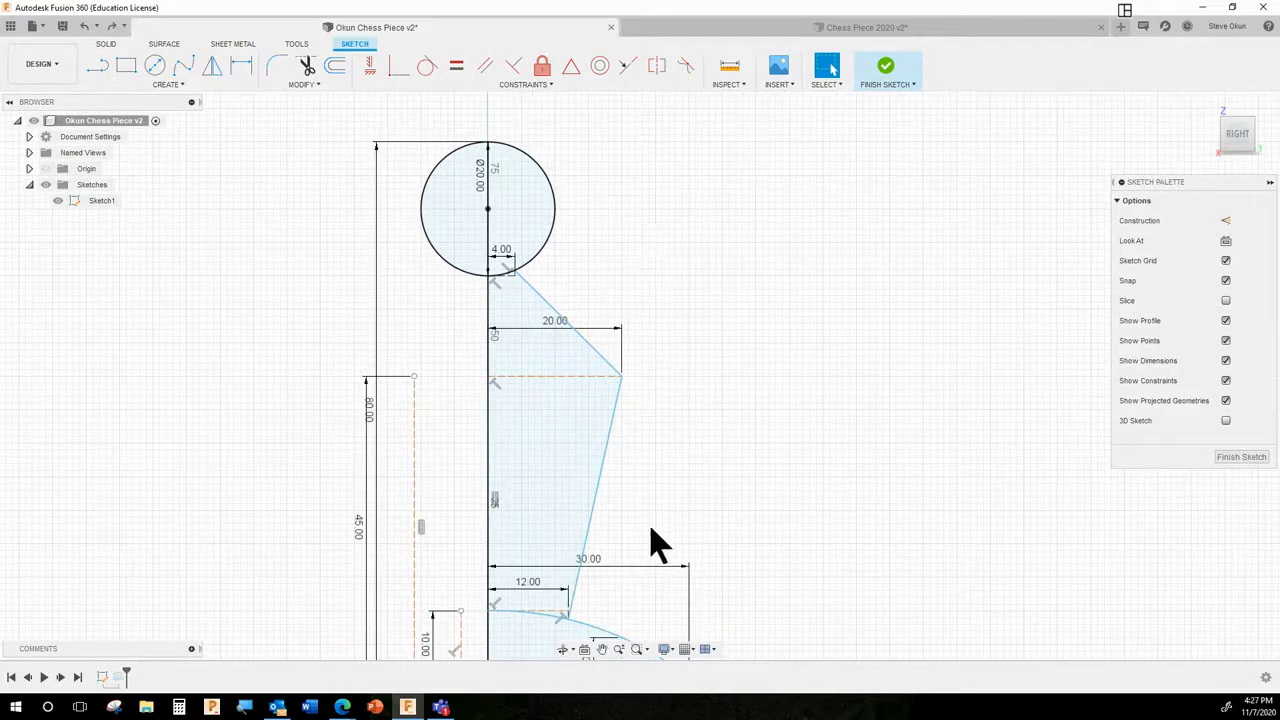
scroll(608, 620, "up", 1)
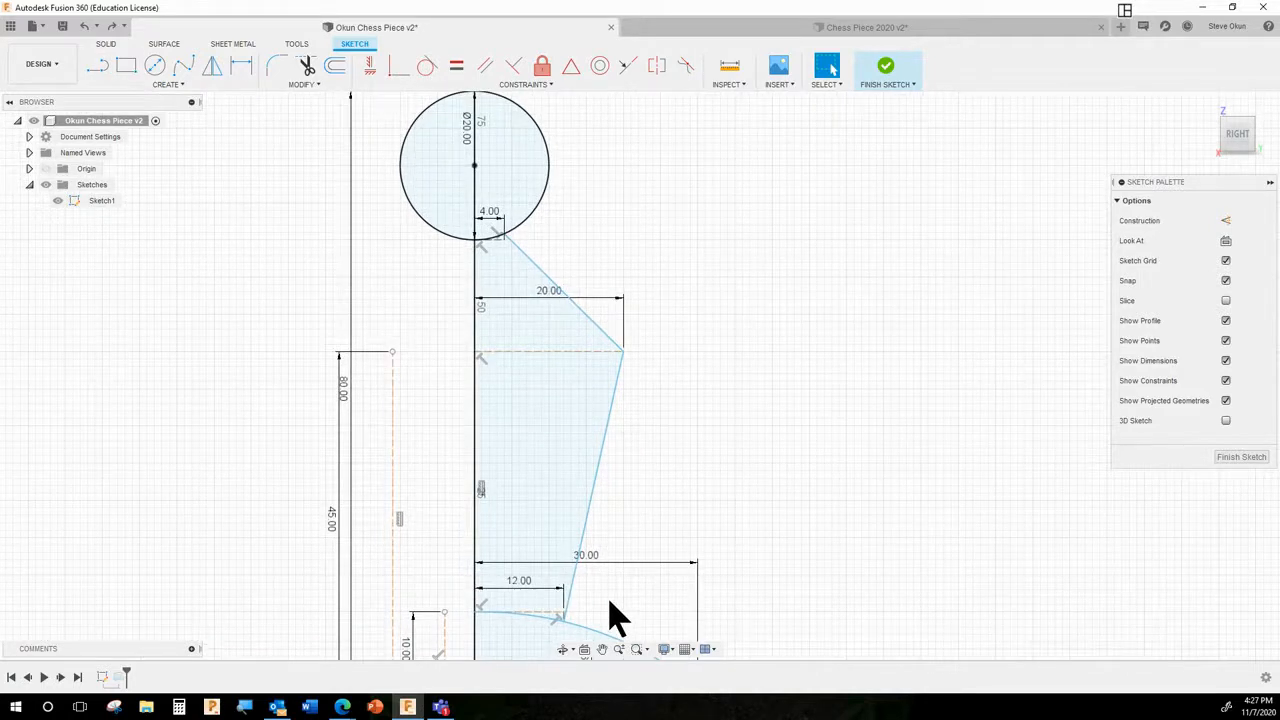
left_click(98, 68)
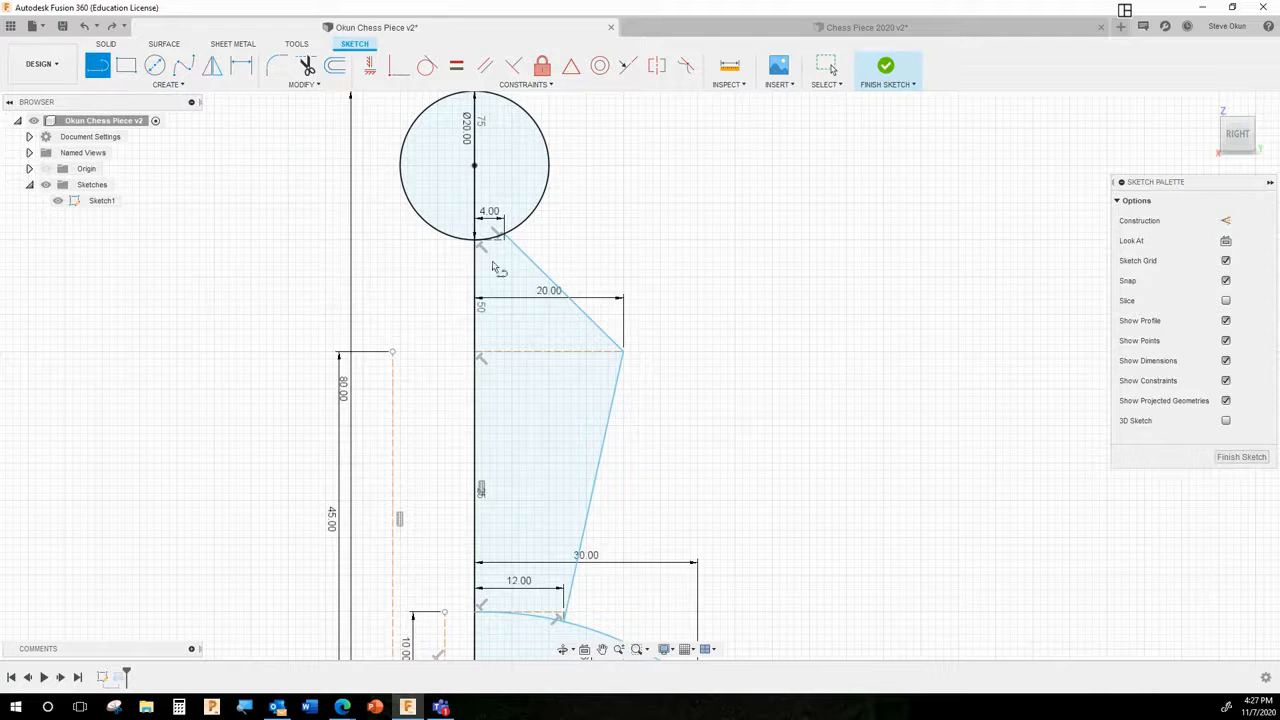
left_click(622, 353)
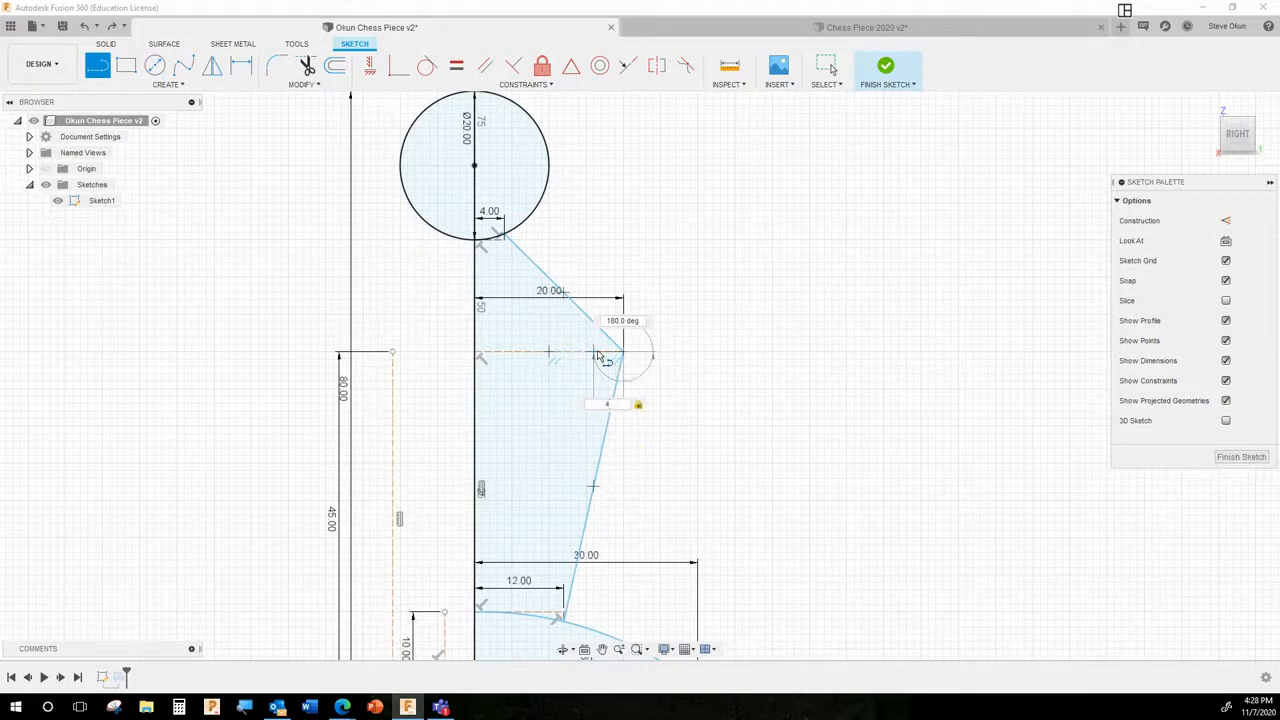
key("Return")
key("Escape")
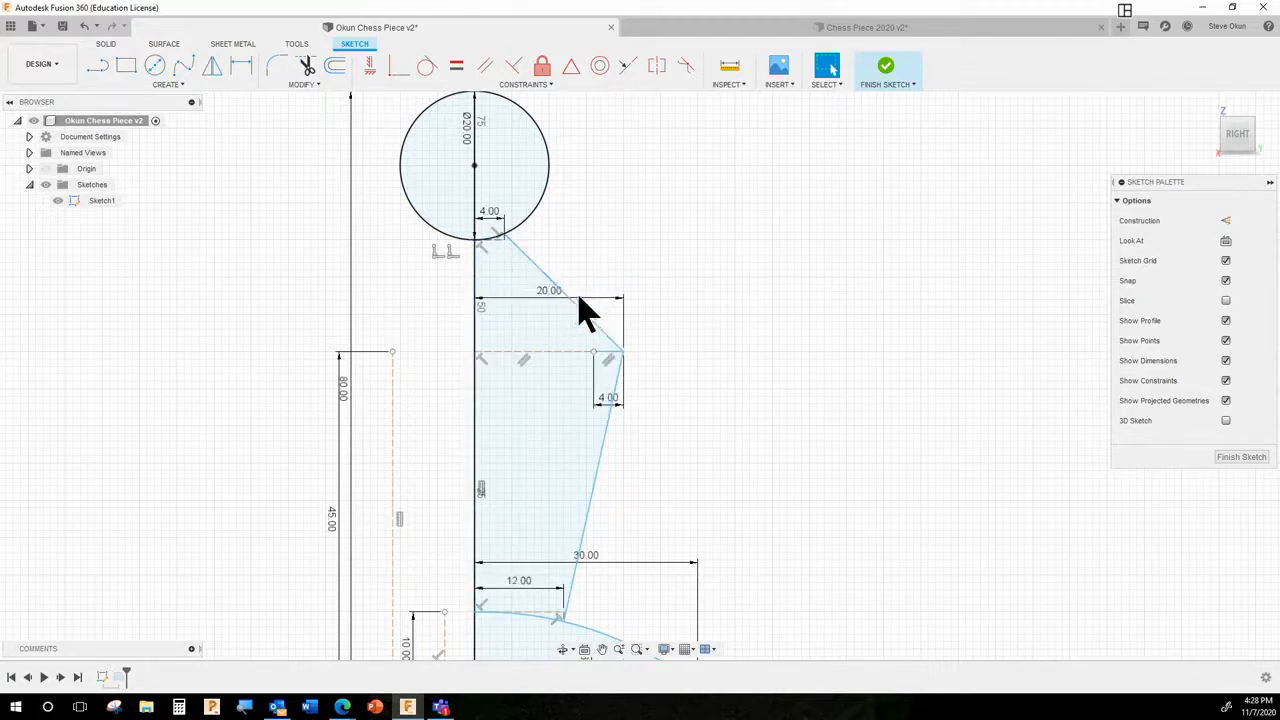
- Draw an inner slanted line about 20.7 mm long from the 4 mm line's inner end up to the circle's lower edge
left_click(610, 385)
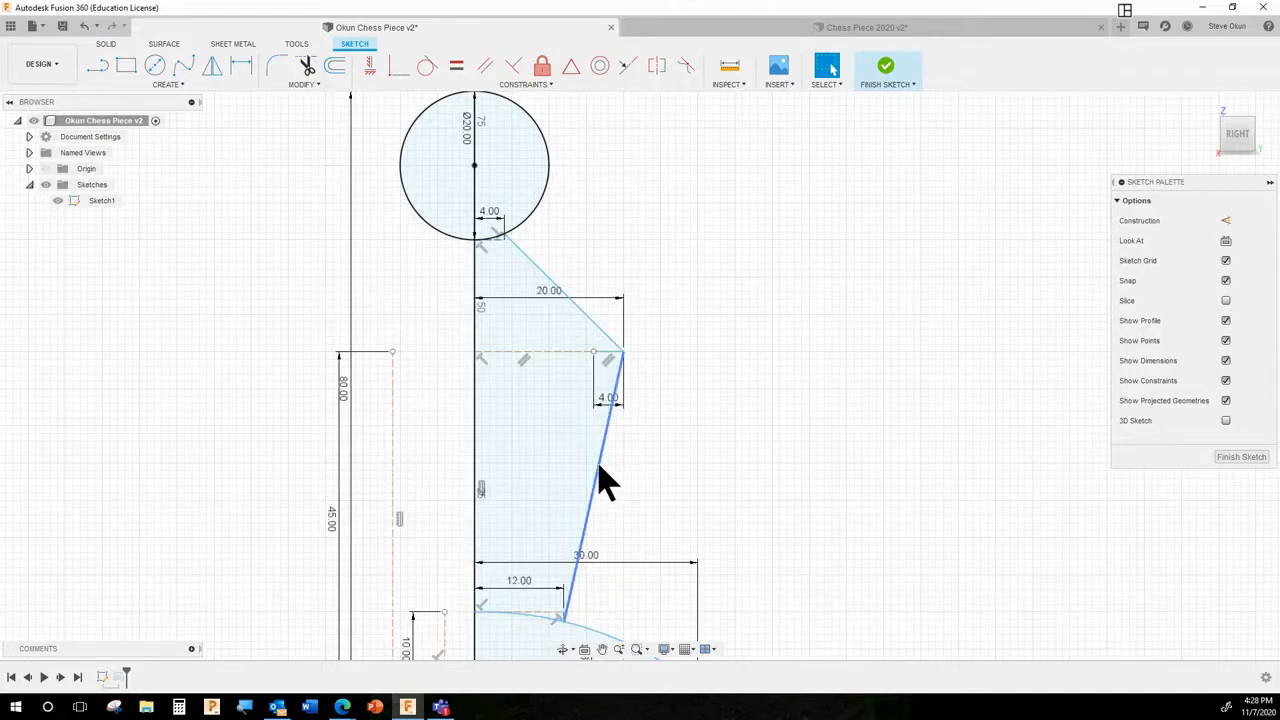
left_click(96, 66)
left_click(593, 352)
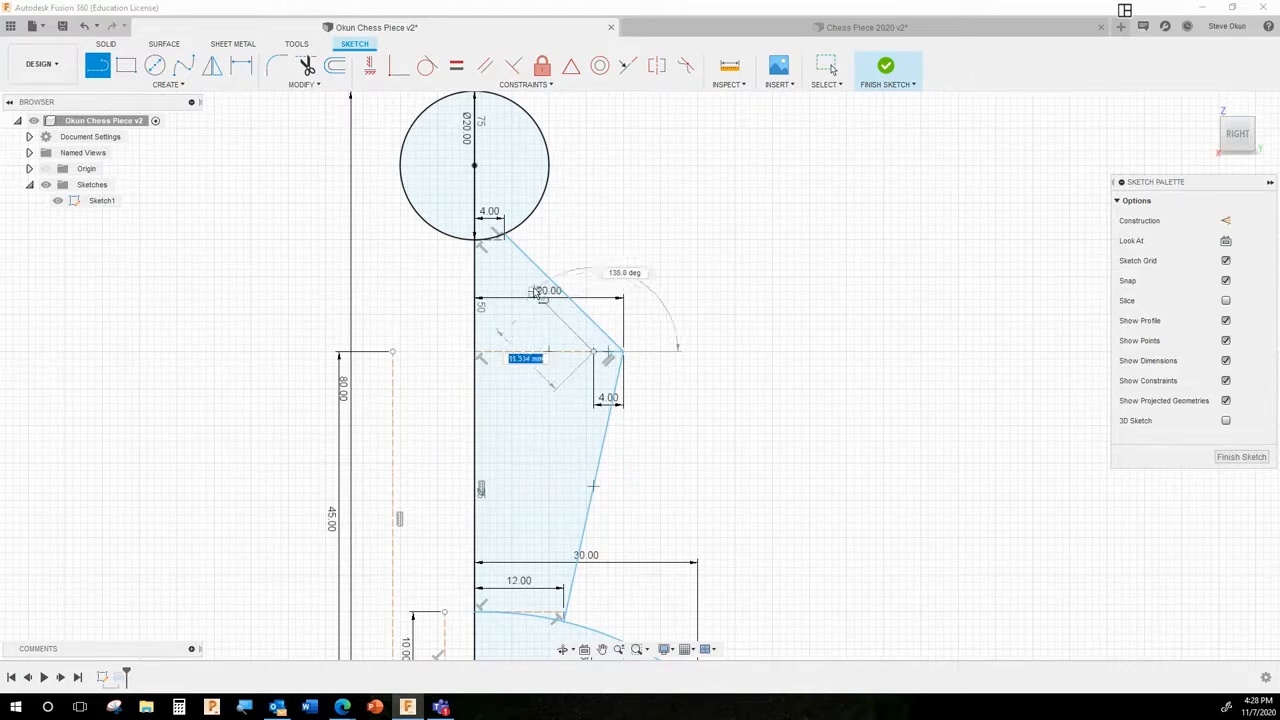
scroll(521, 279, "up", 3)
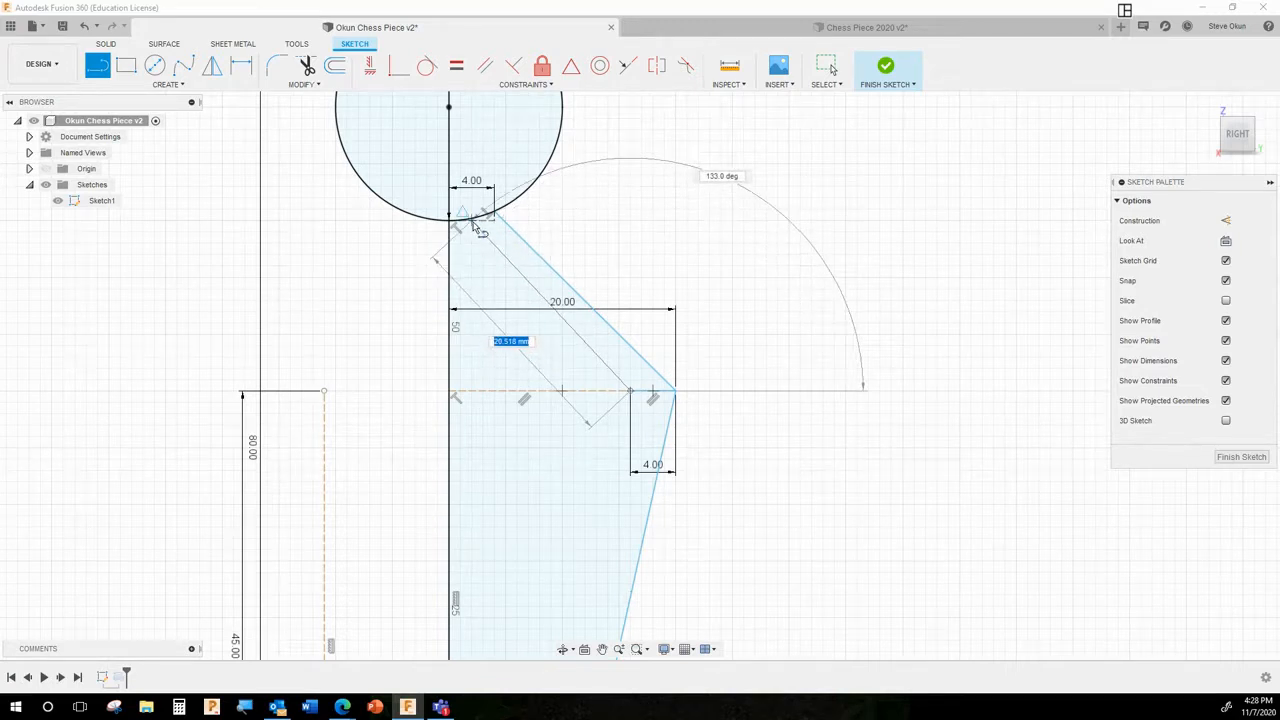
scroll(480, 228, "up", 3)
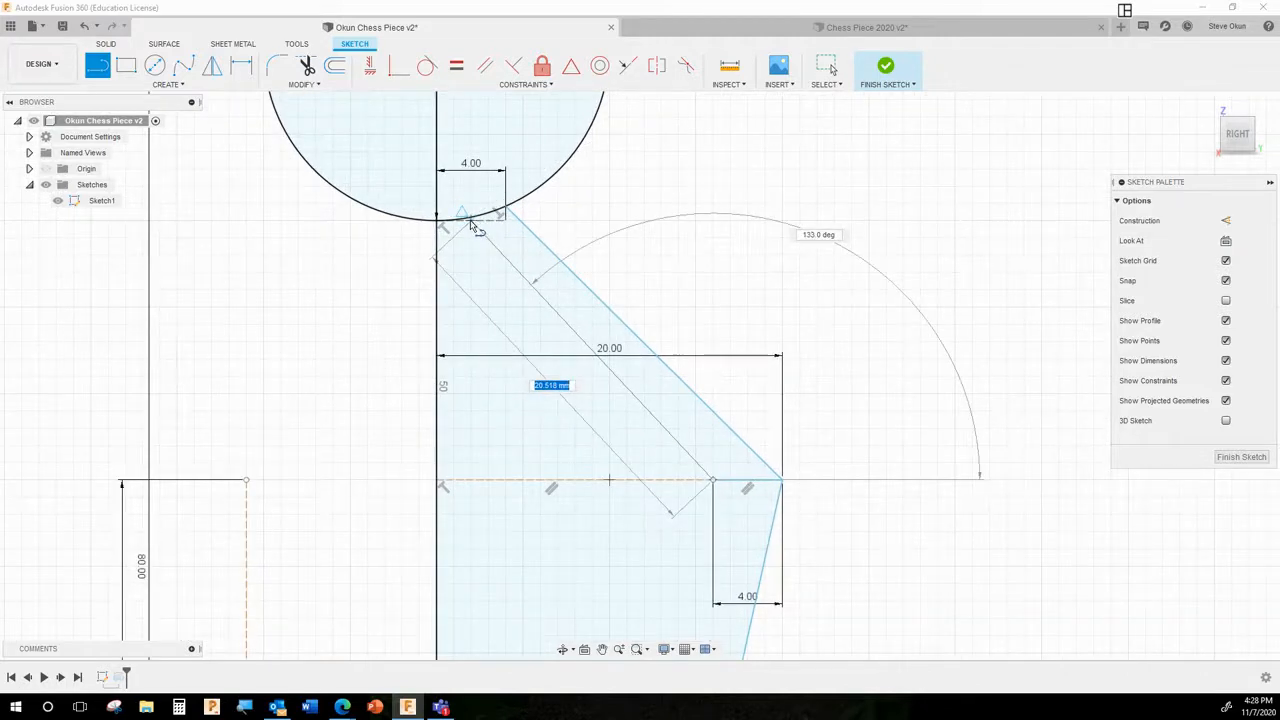
scroll(476, 226, "up", 2)
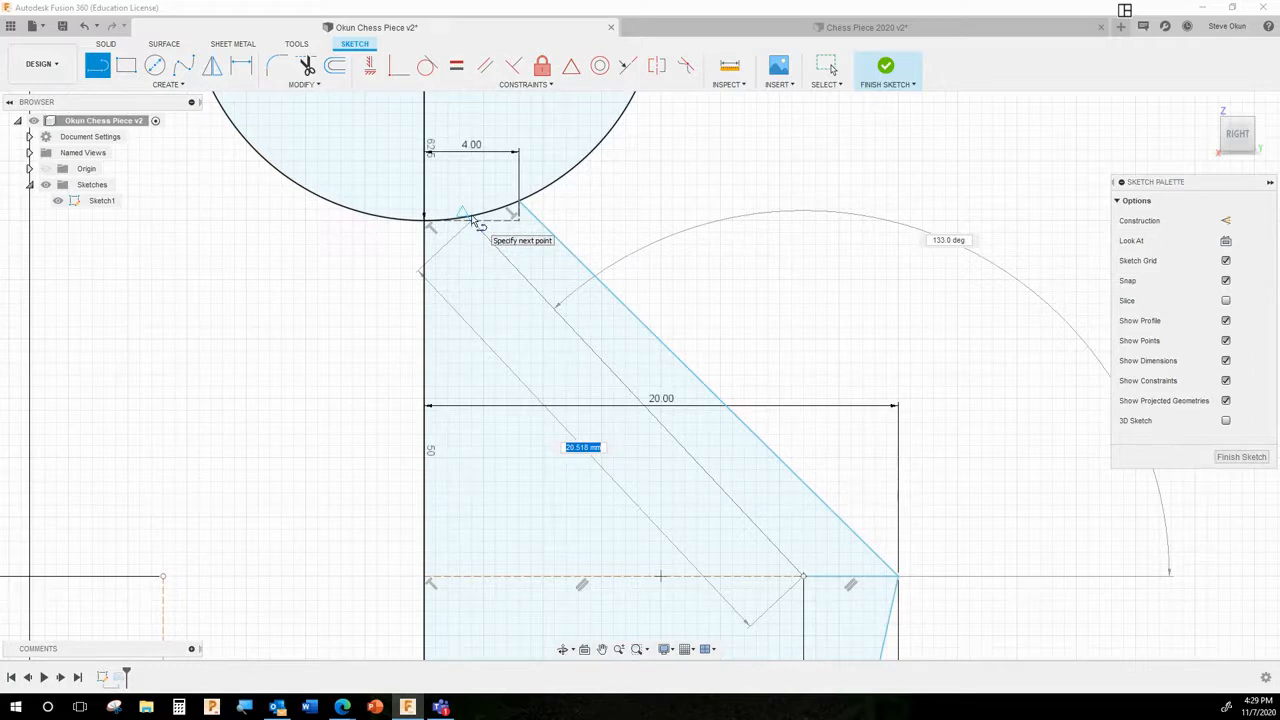
scroll(473, 220, "up", 3)
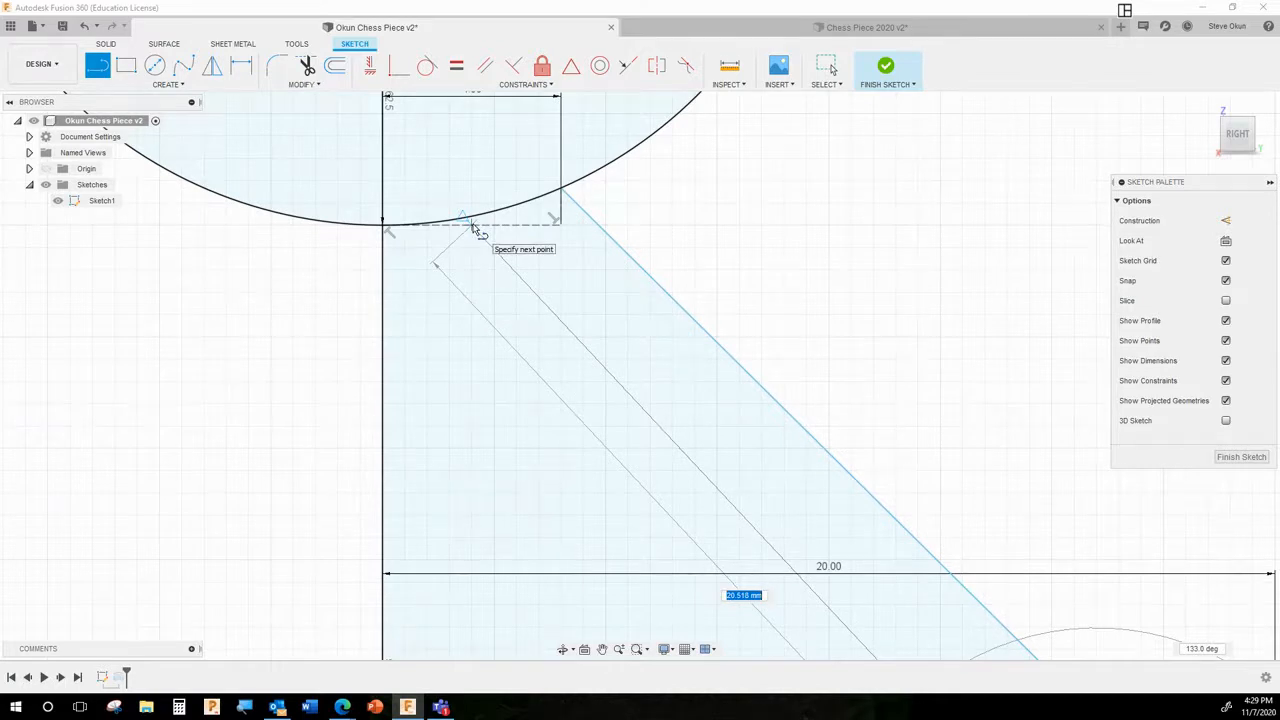
scroll(475, 226, "up", 1)
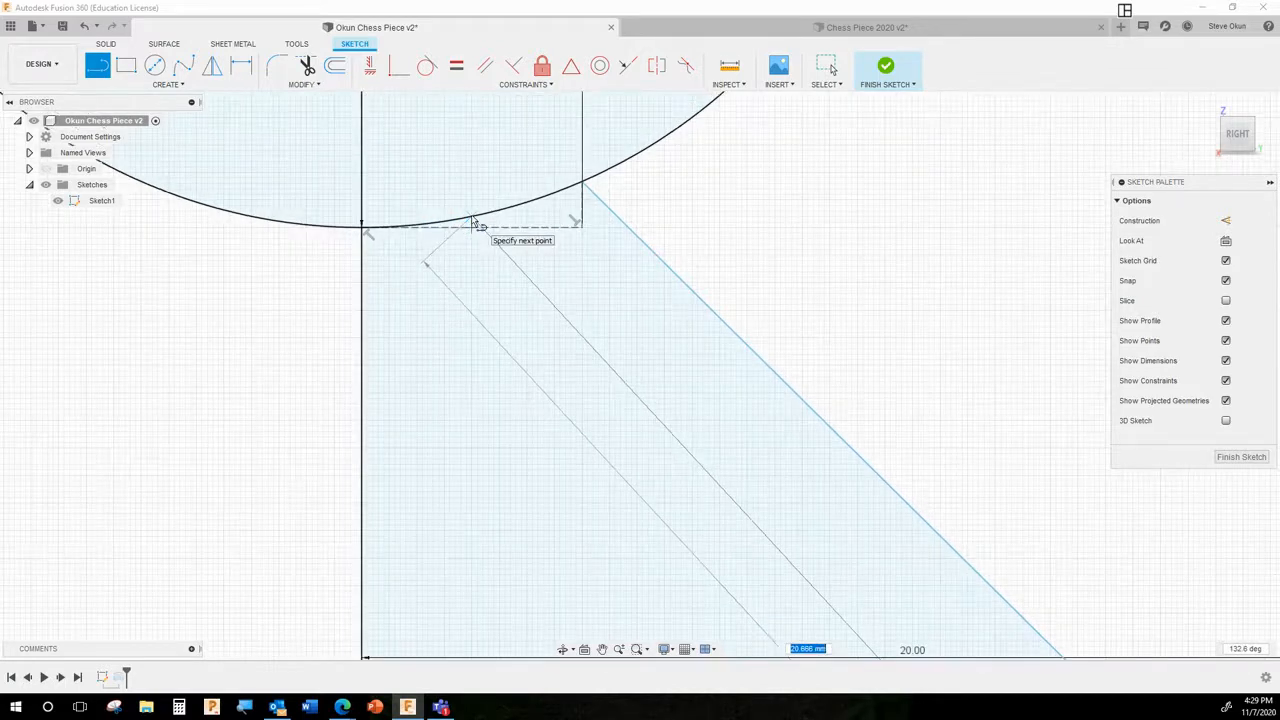
scroll(475, 222, "up", 1)
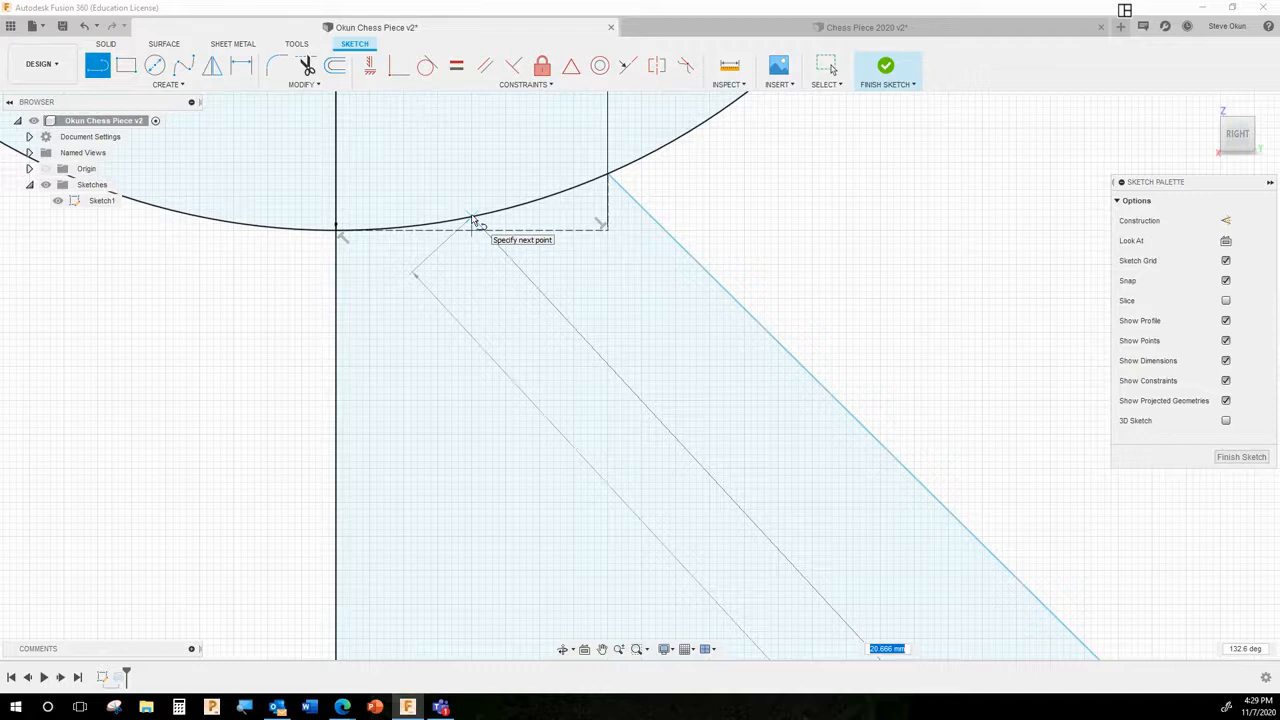
left_click(475, 228)
- Draw an inner slanted line about 36.4 mm long from the 4 mm line's inner end down to the base arc
scroll(510, 310, "down", 3)
scroll(670, 418, "down", 10)
scroll(675, 484, "up", 6)
left_click(675, 490)
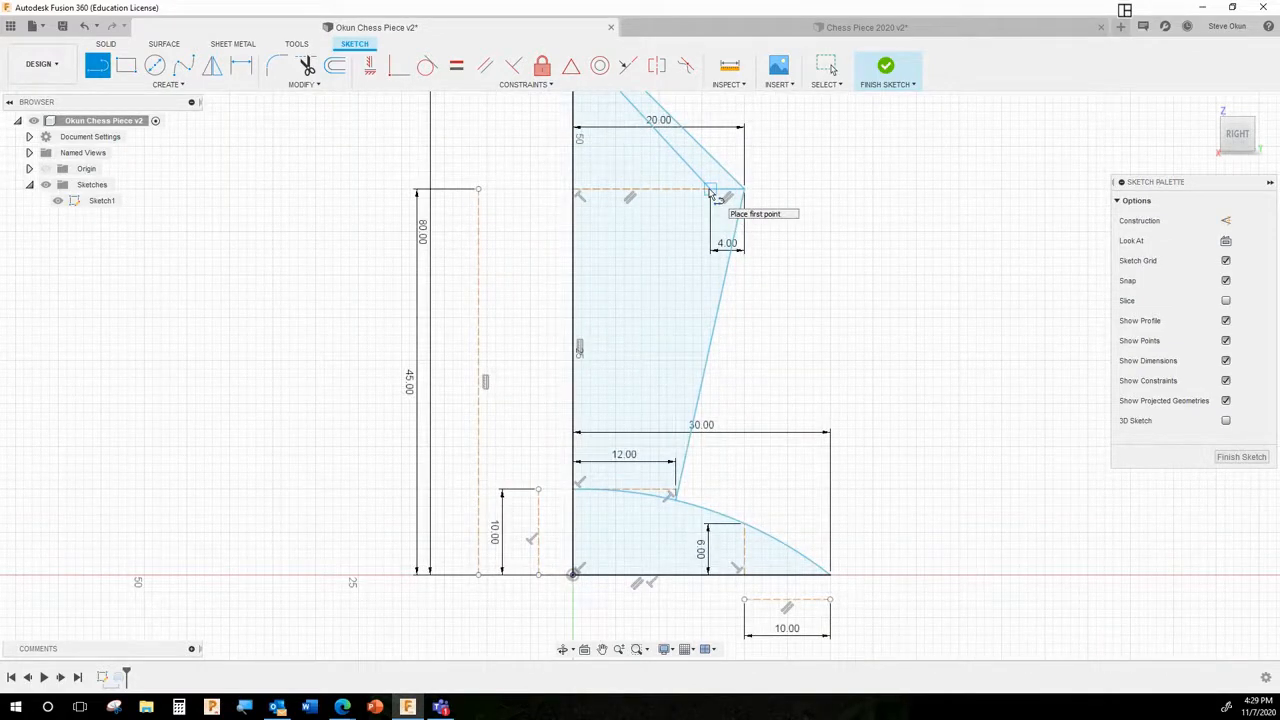
left_click(657, 189)
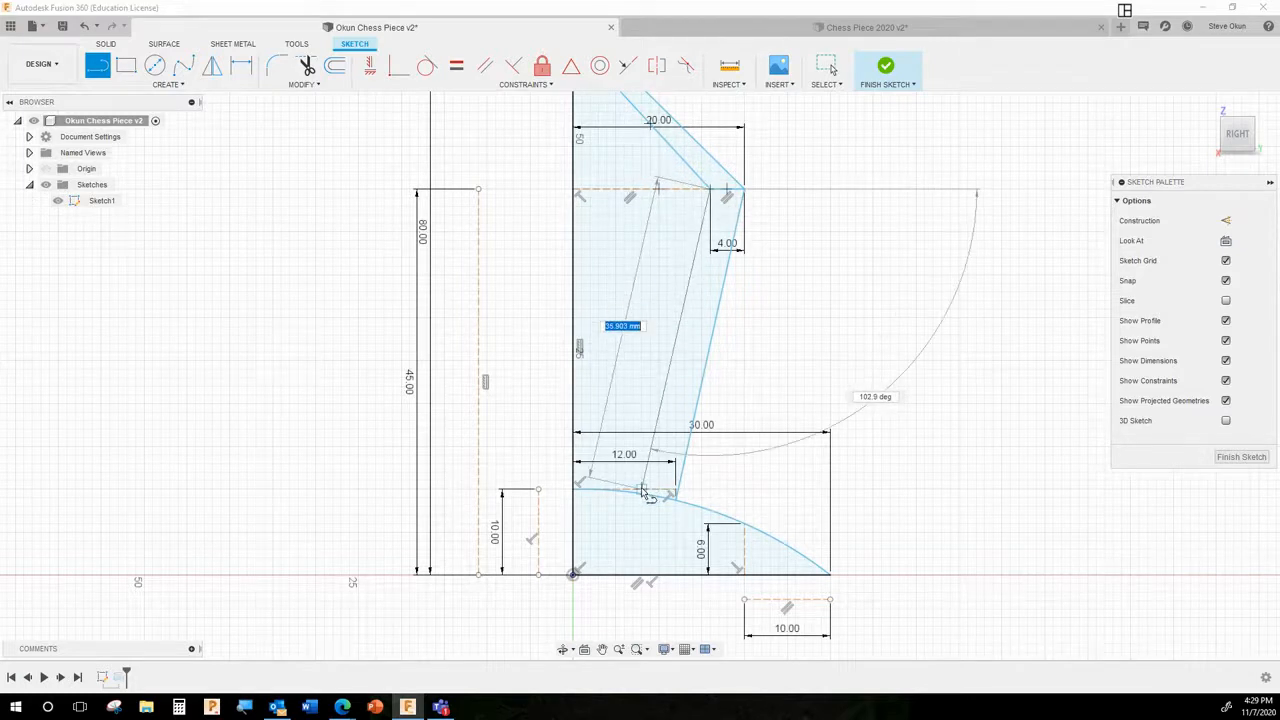
scroll(640, 495, "up", 5)
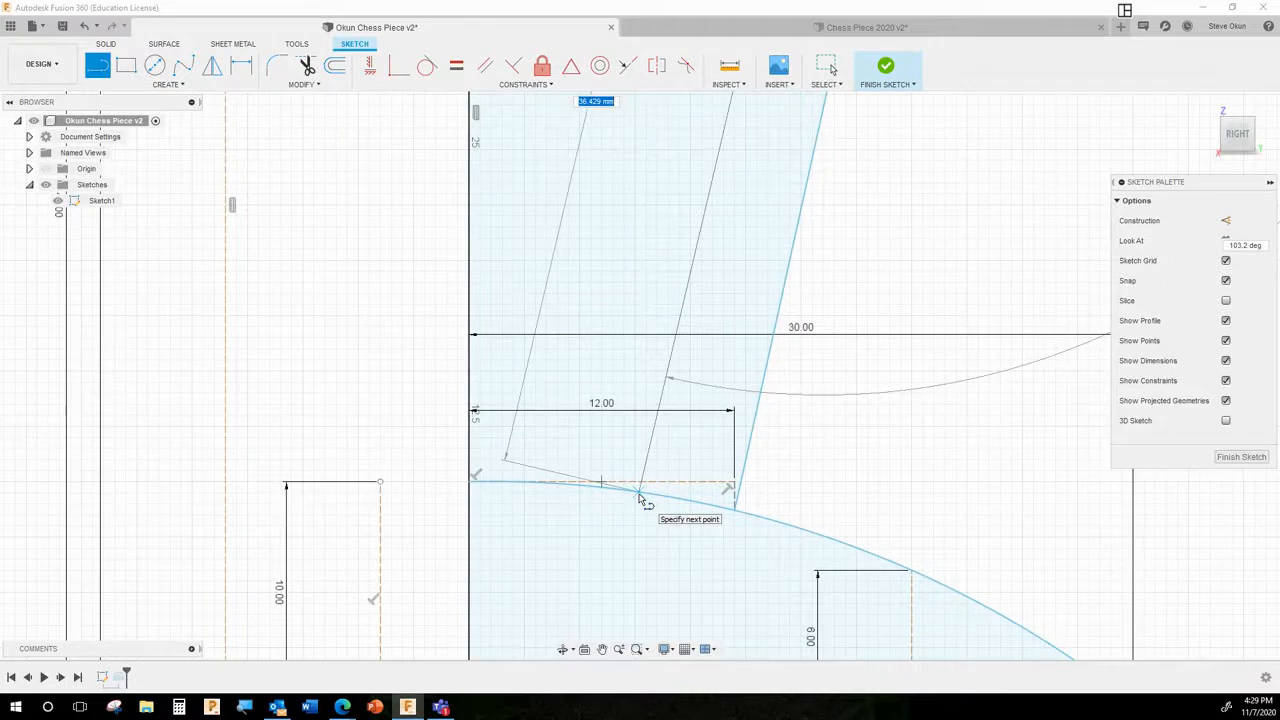
double_click(640, 495)
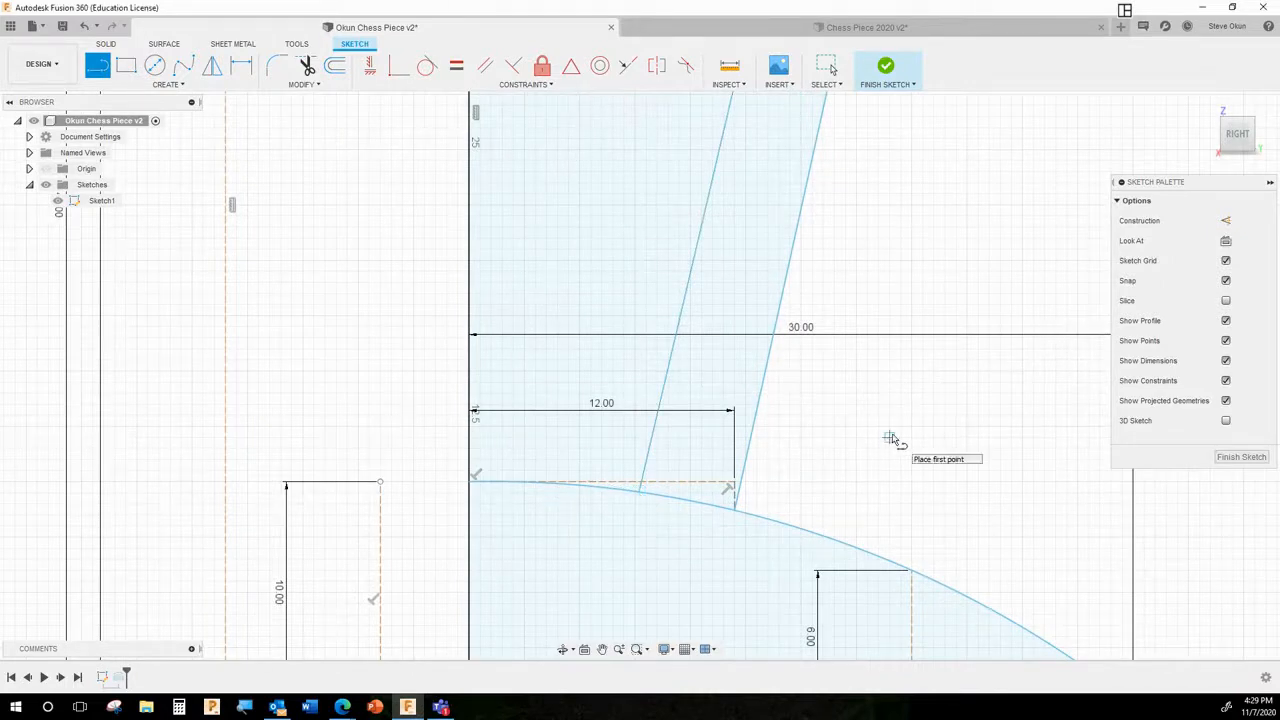
key("Escape")
- Examine the whole profile sketch, including the narrow stem band between the circle and the base arc
scroll(975, 295, "up", 2)
scroll(975, 295, "down", 12)
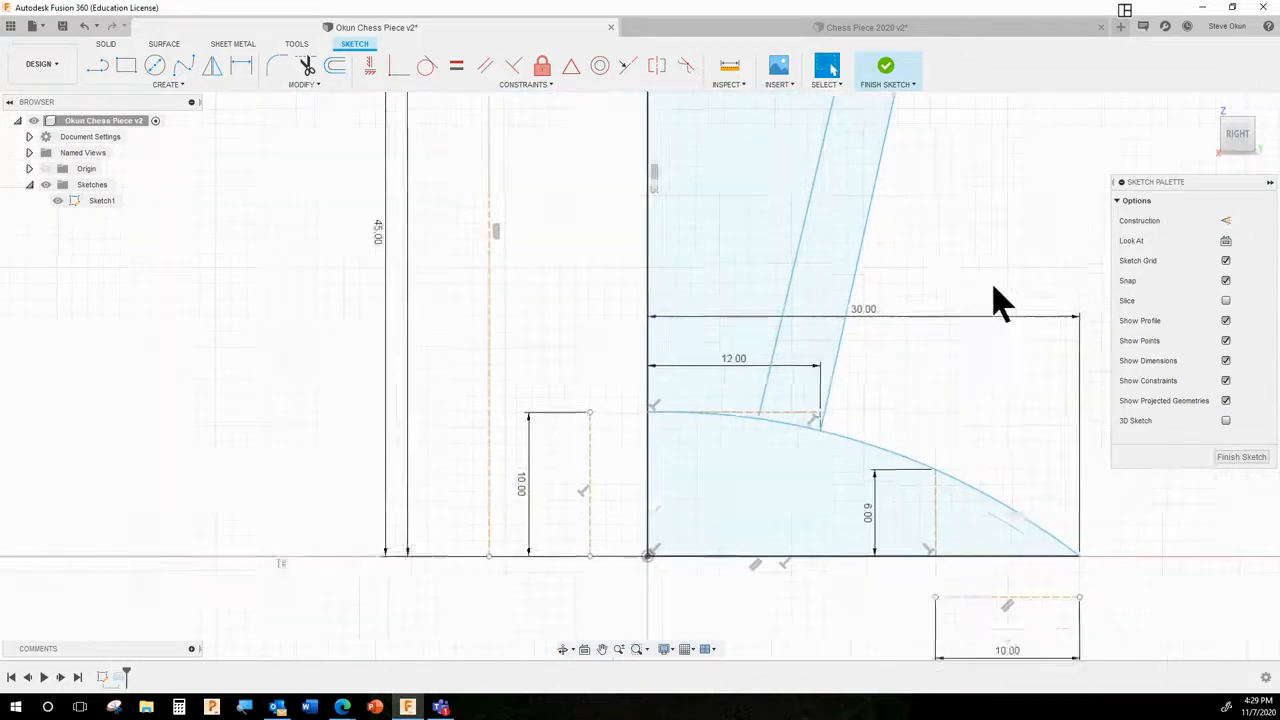
scroll(780, 205, "up", 5)
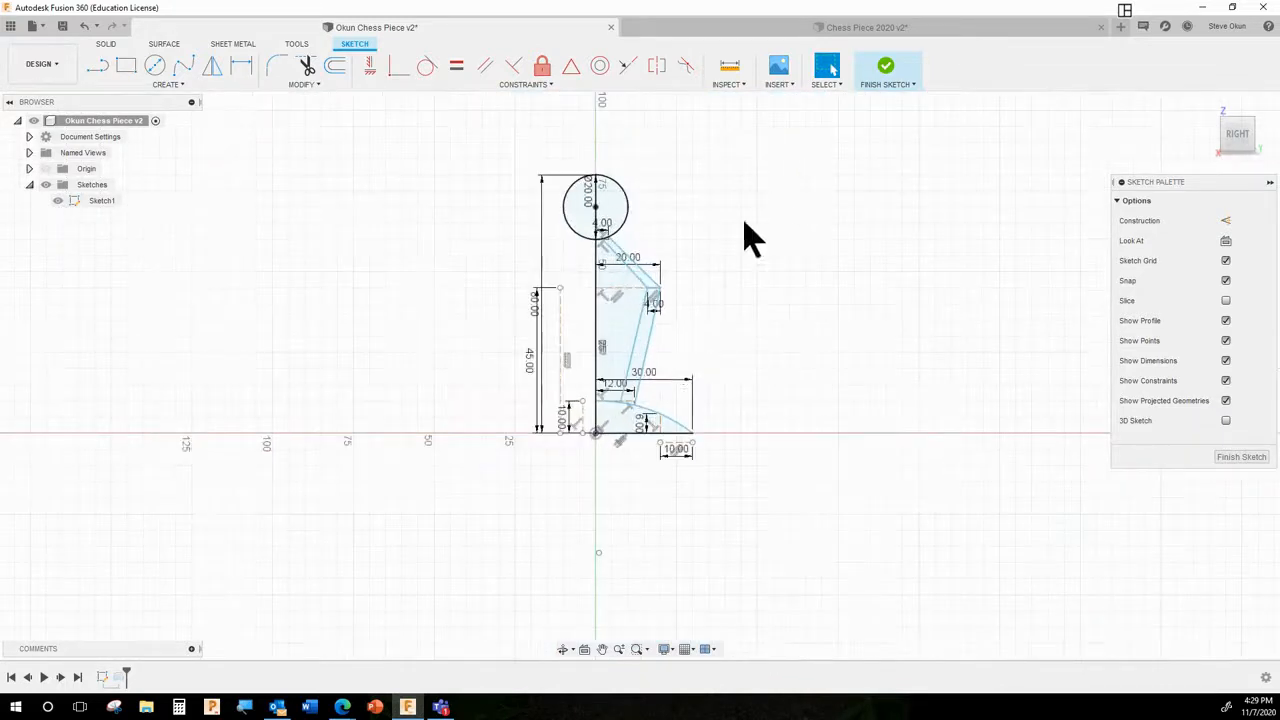
scroll(740, 236, "down", 2)
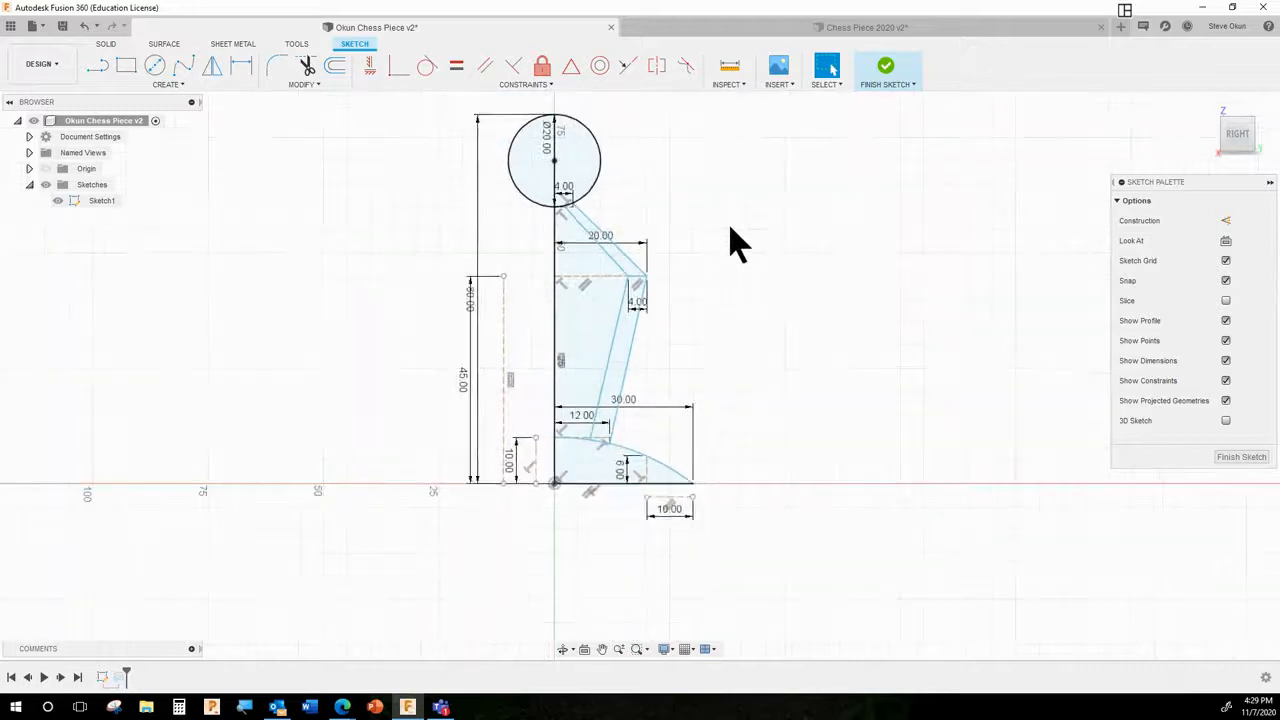
scroll(400, 290, "up", 2)
scroll(790, 290, "down", 1)
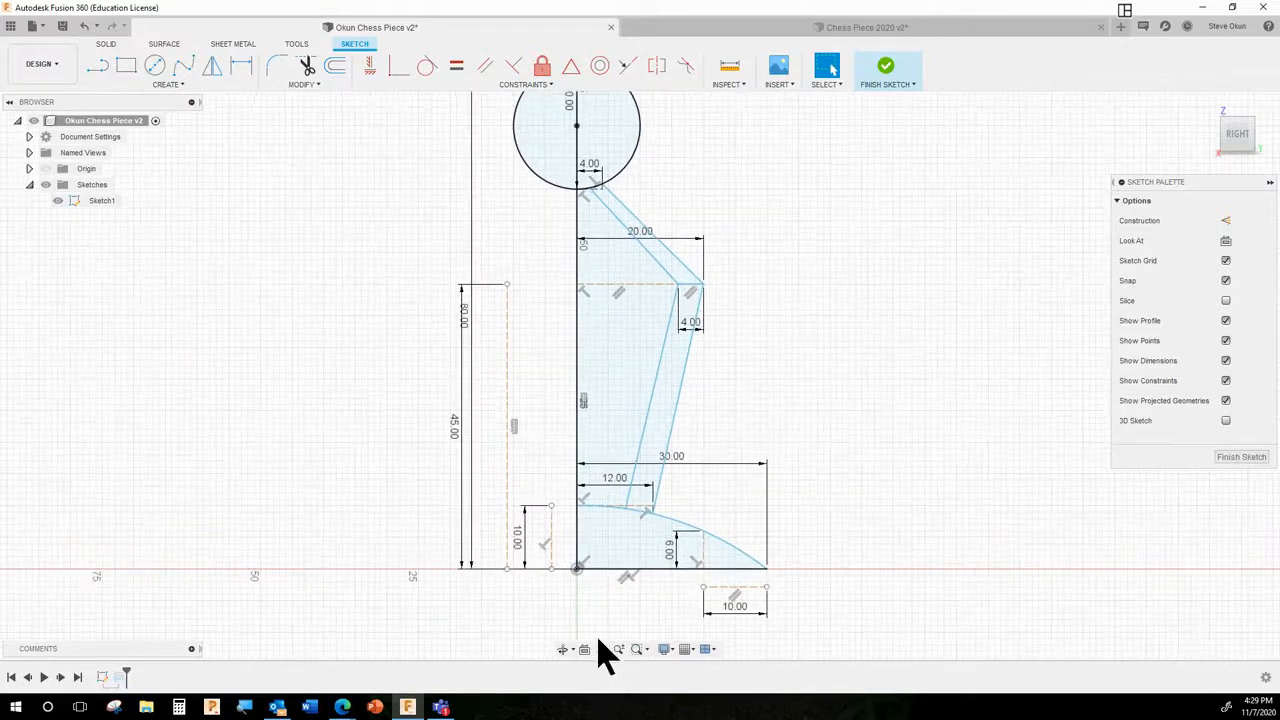
scroll(598, 638, "down", 2)
scroll(598, 638, "up", 1)
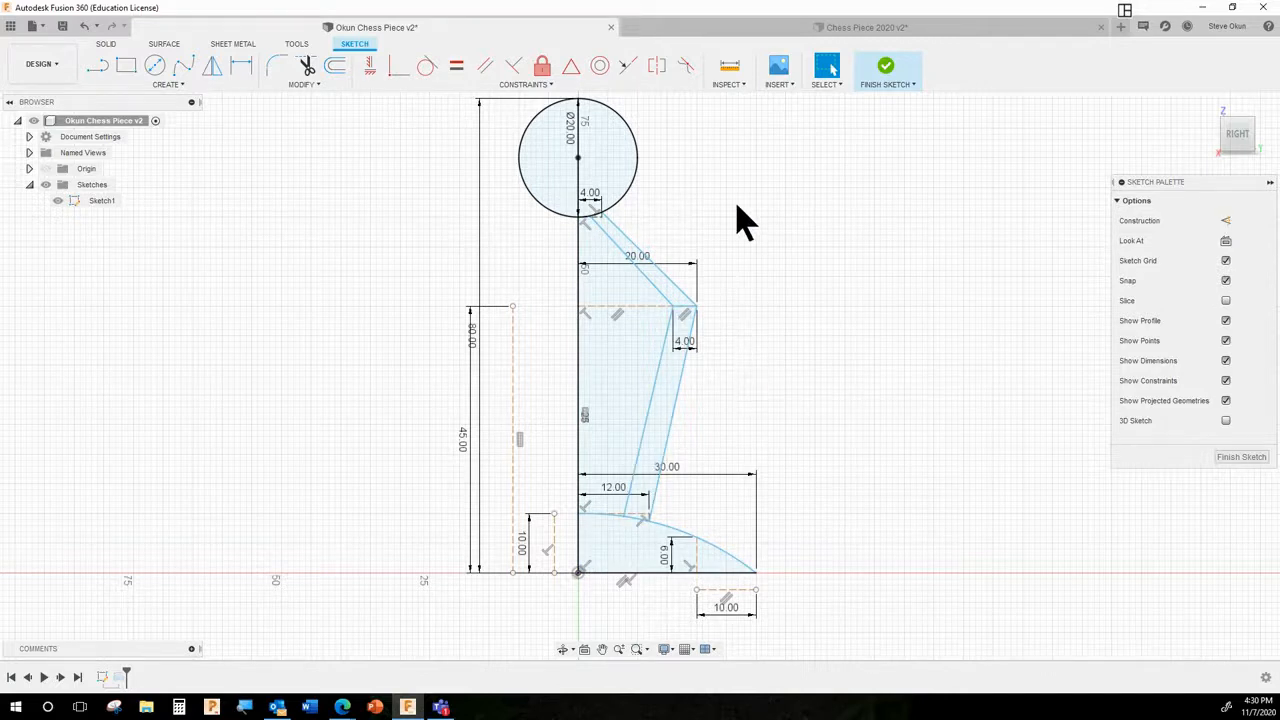
scroll(740, 222, "up", 1)
scroll(740, 222, "up", 1)
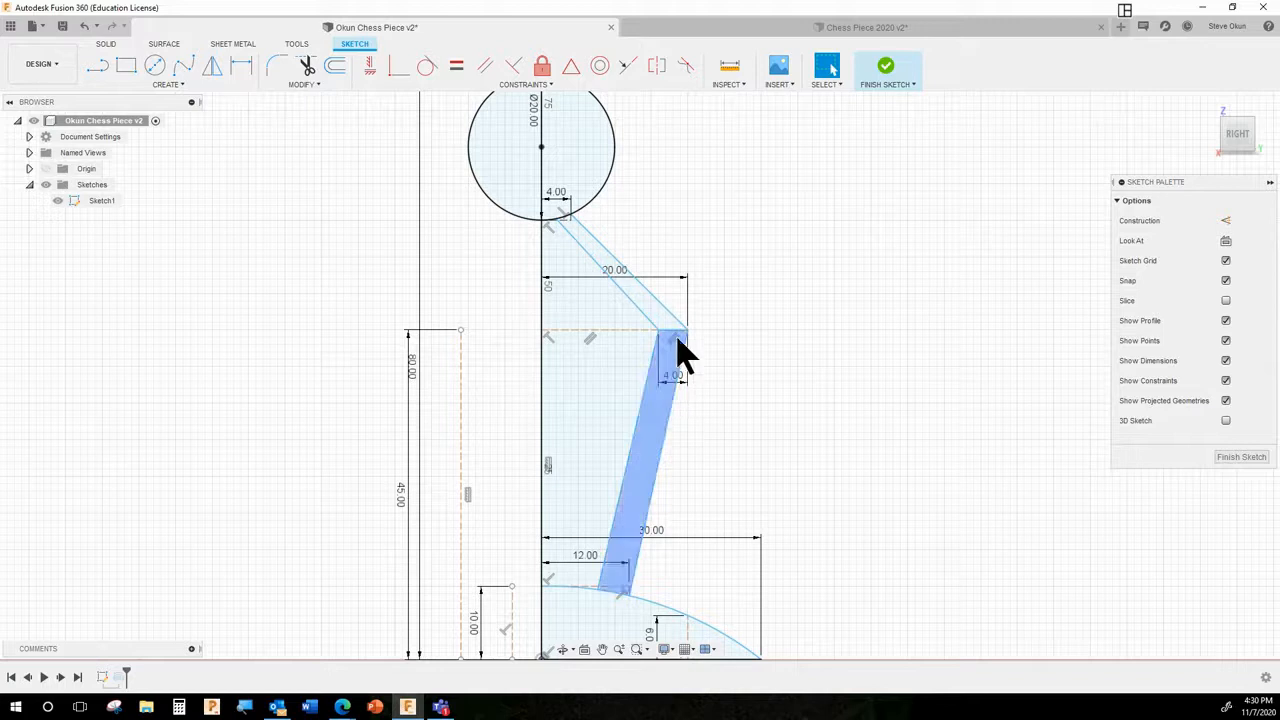
- Apply the Fix constraint to the upper and lower outer edges of the stem
left_click(543, 70)
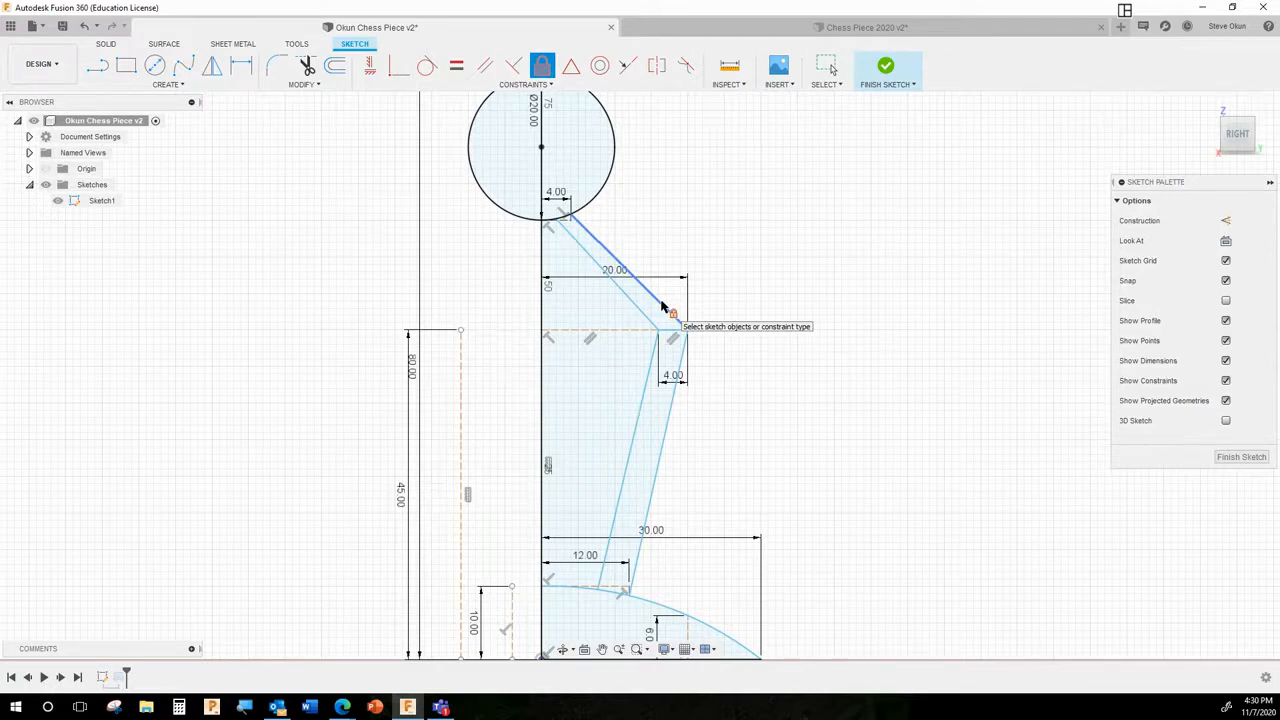
left_click(664, 304)
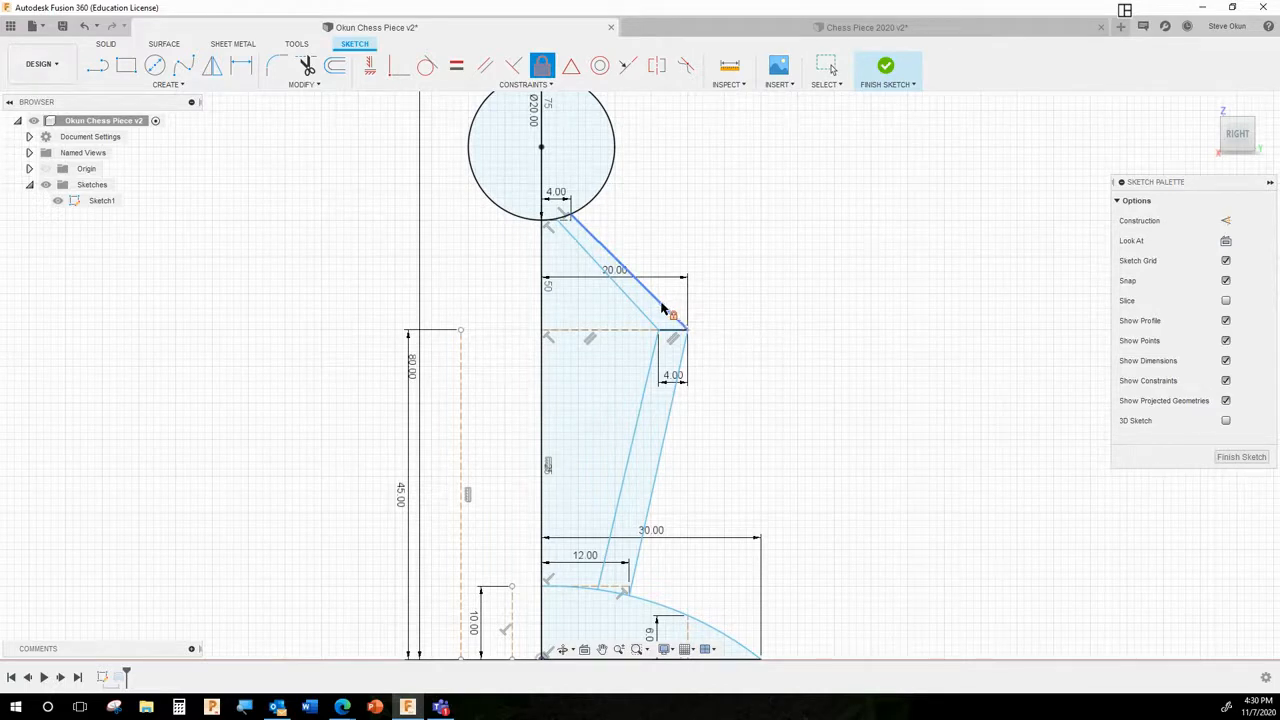
left_click(665, 456)
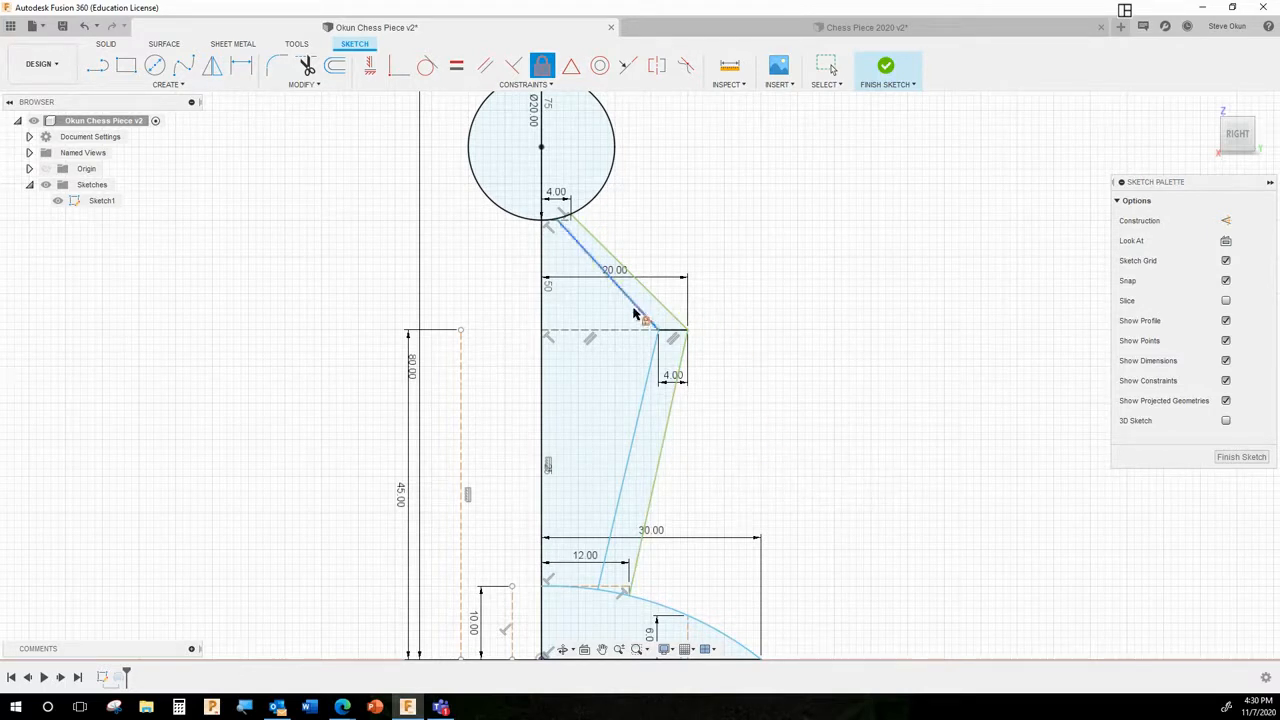
- Constrain the upper and lower inner stem lines parallel to their matching outer edges
left_click(485, 67)
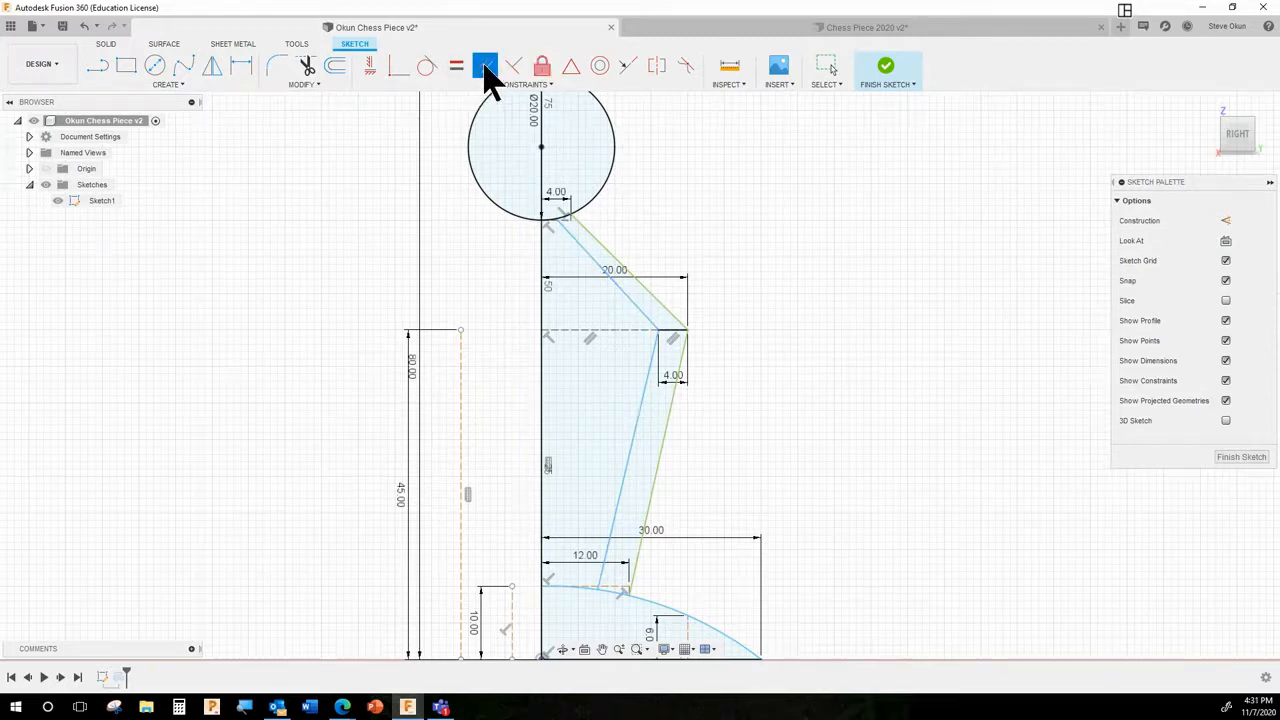
left_click(656, 299)
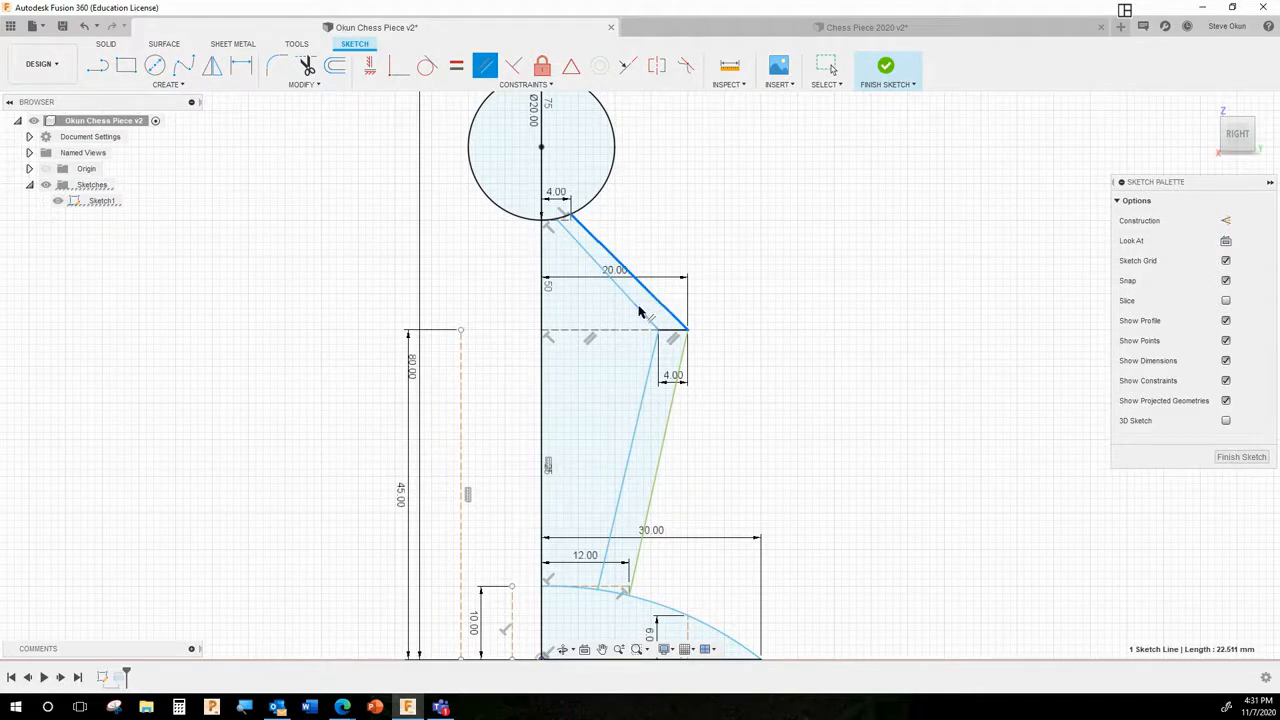
left_click(639, 307)
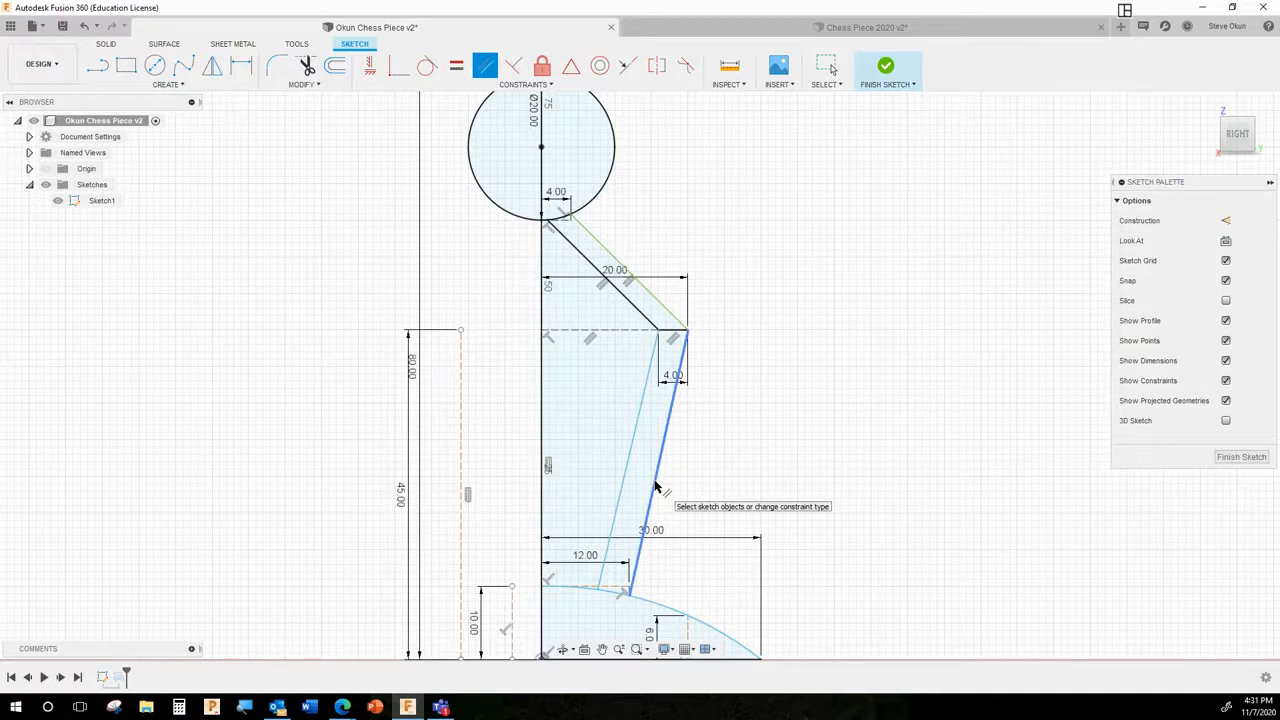
left_click(655, 487)
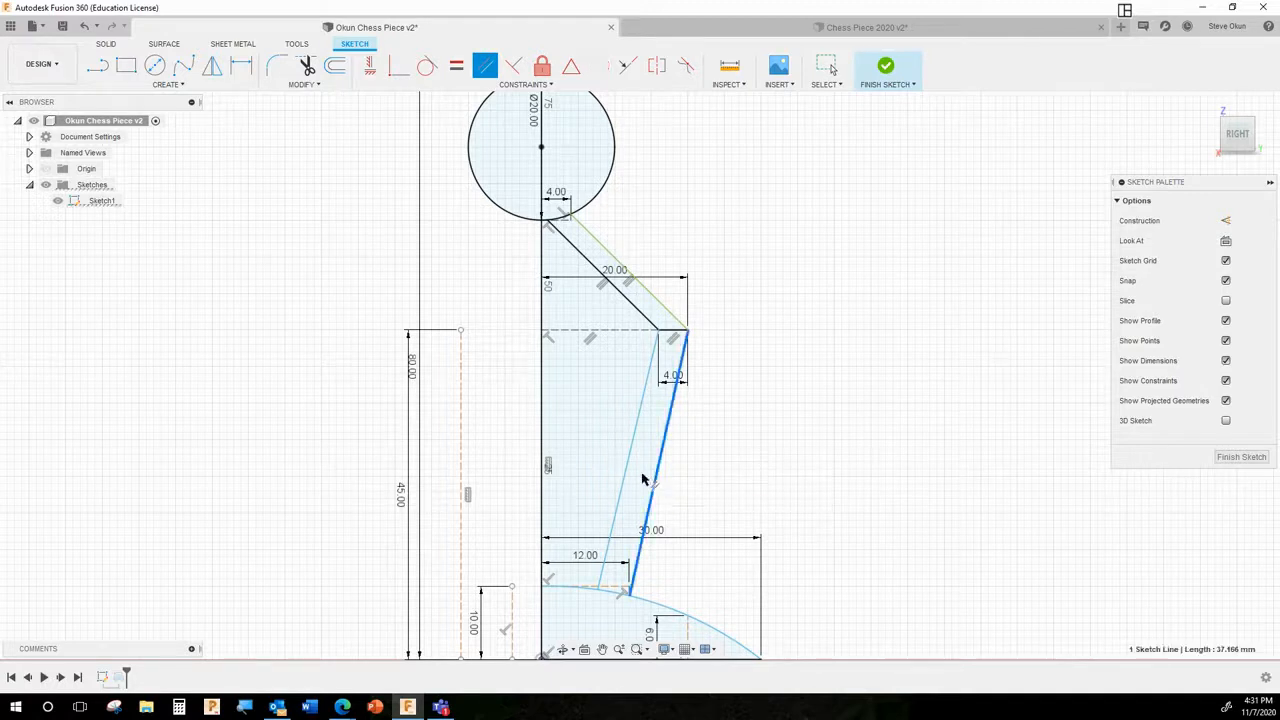
left_click(627, 474)
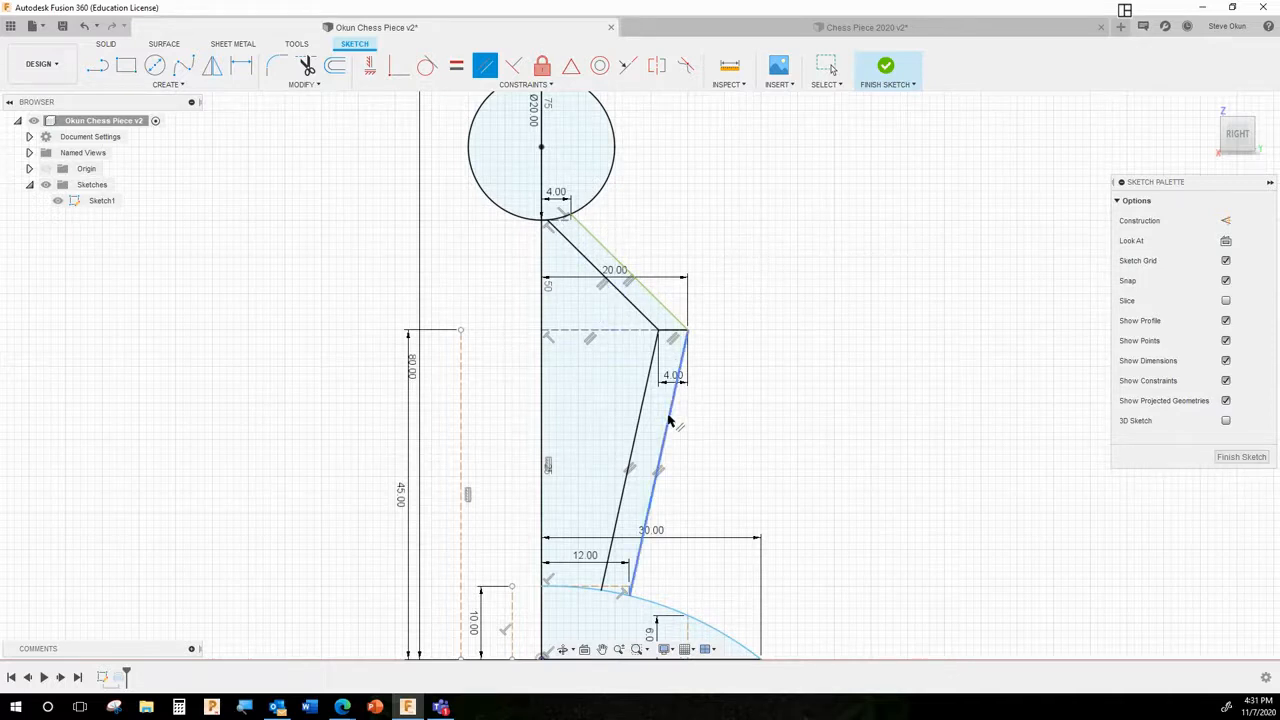
- Finish the sketch and make Sketch1 visible over the revolved body
scroll(760, 263, "down", 1)
scroll(762, 258, "down", 1)
scroll(878, 66, "down", 1)
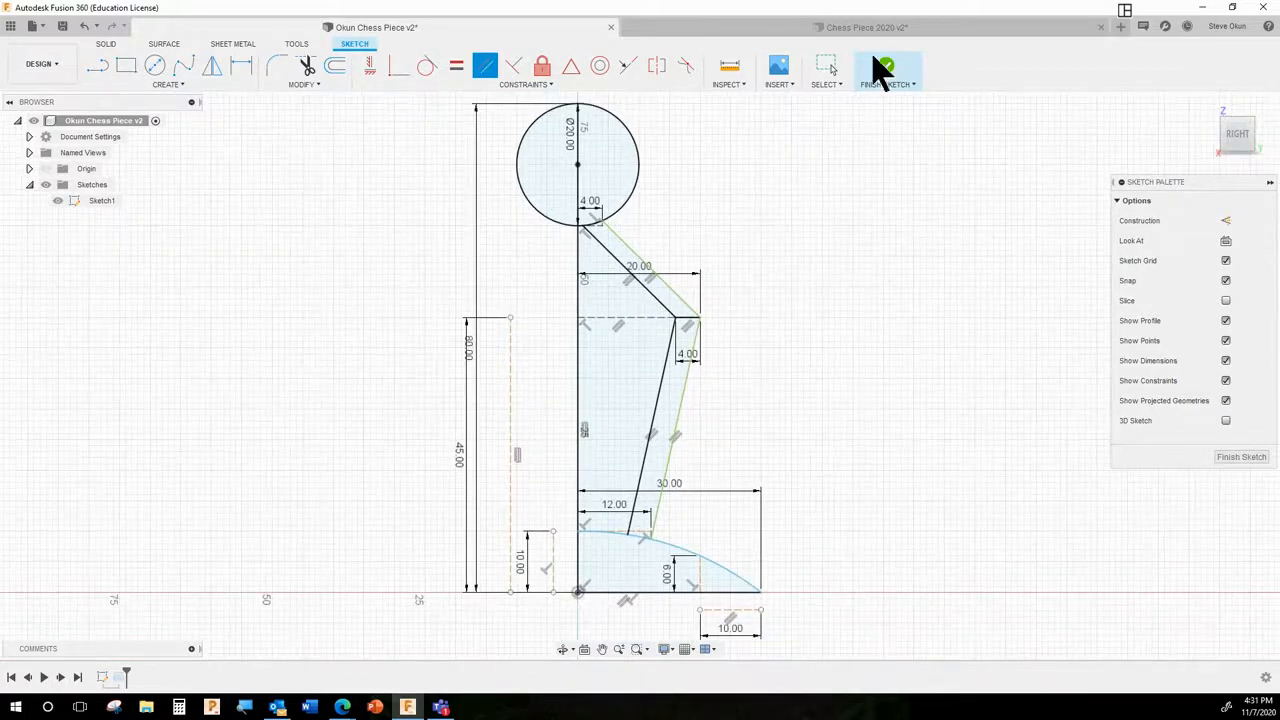
scroll(871, 100, "down", 2)
scroll(871, 100, "up", 2)
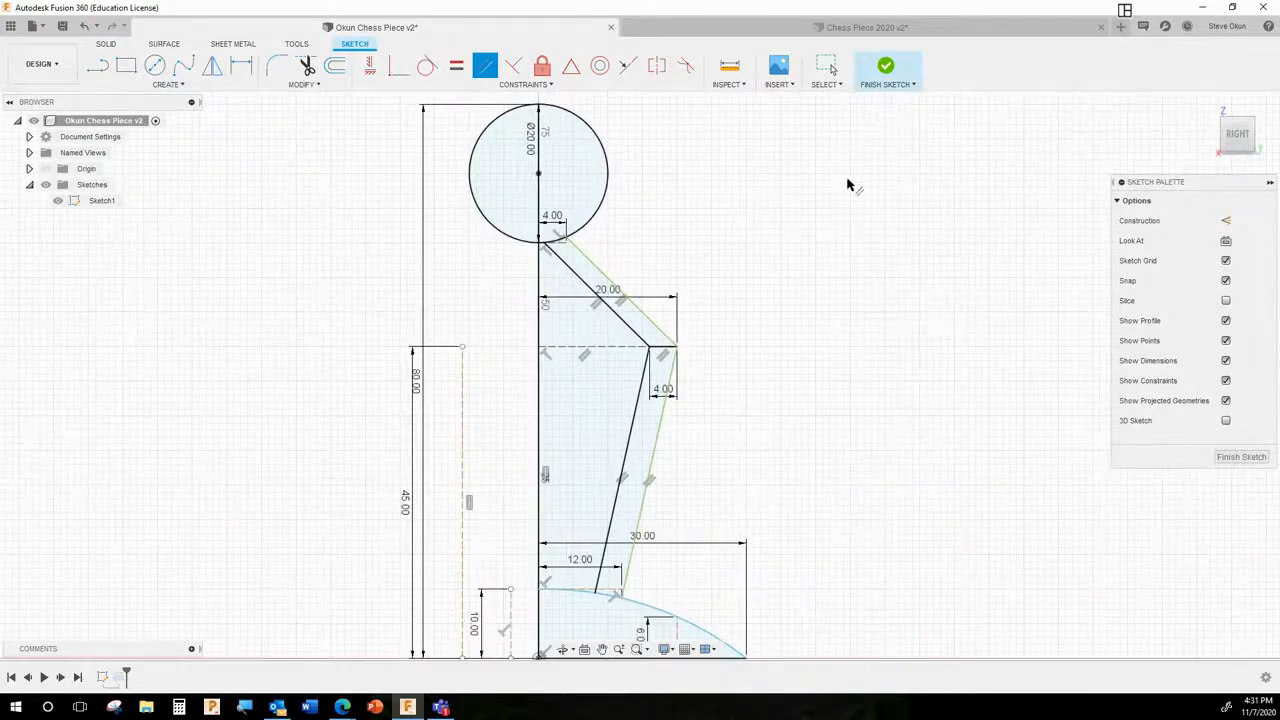
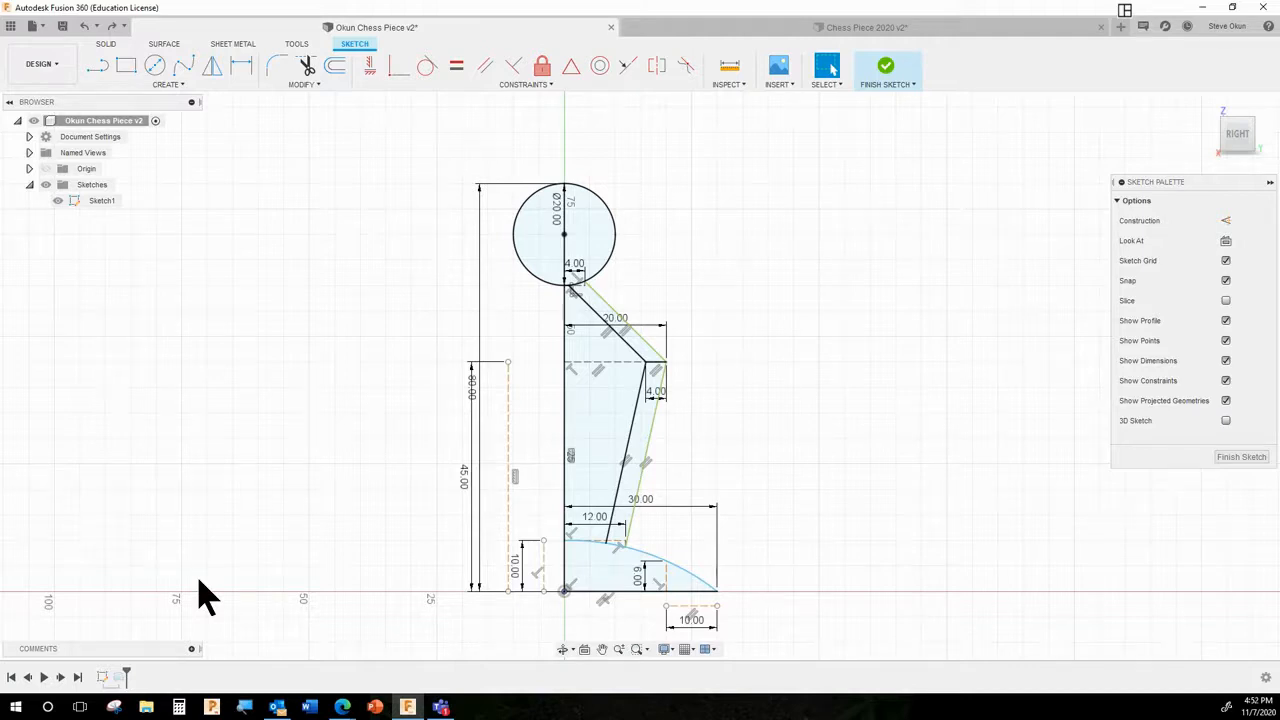
left_click(888, 76)
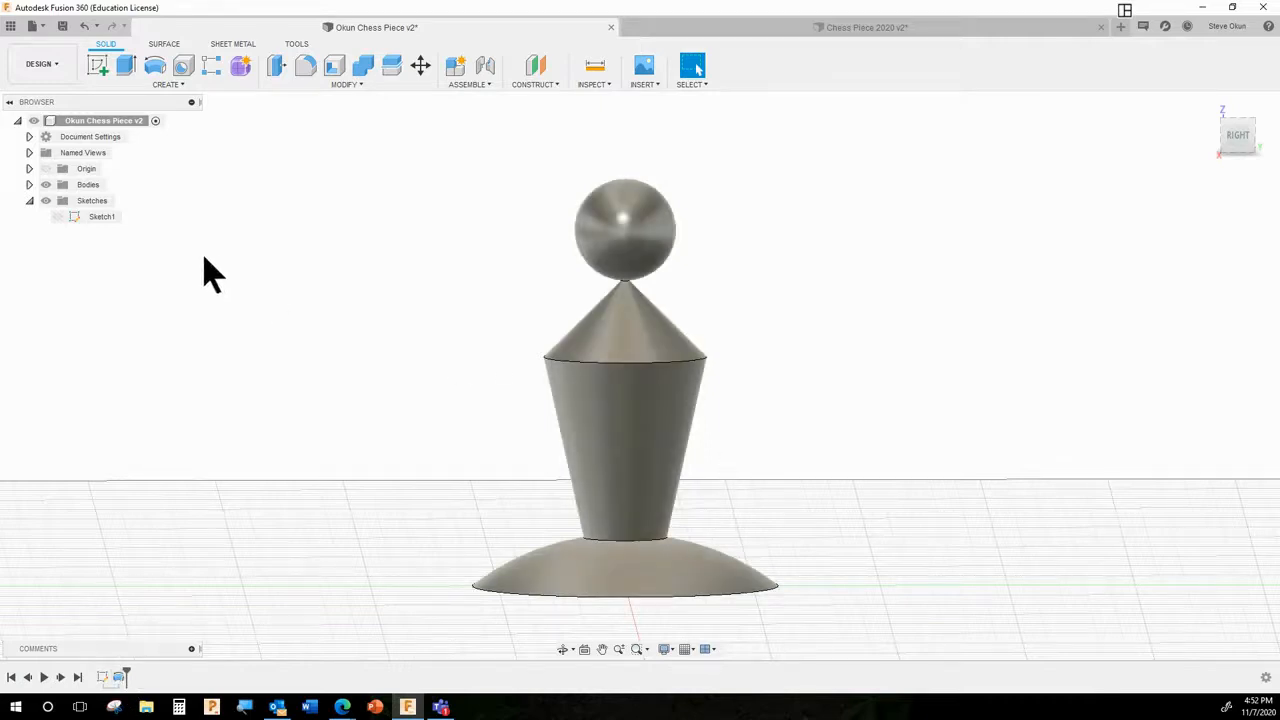
left_click(60, 215)
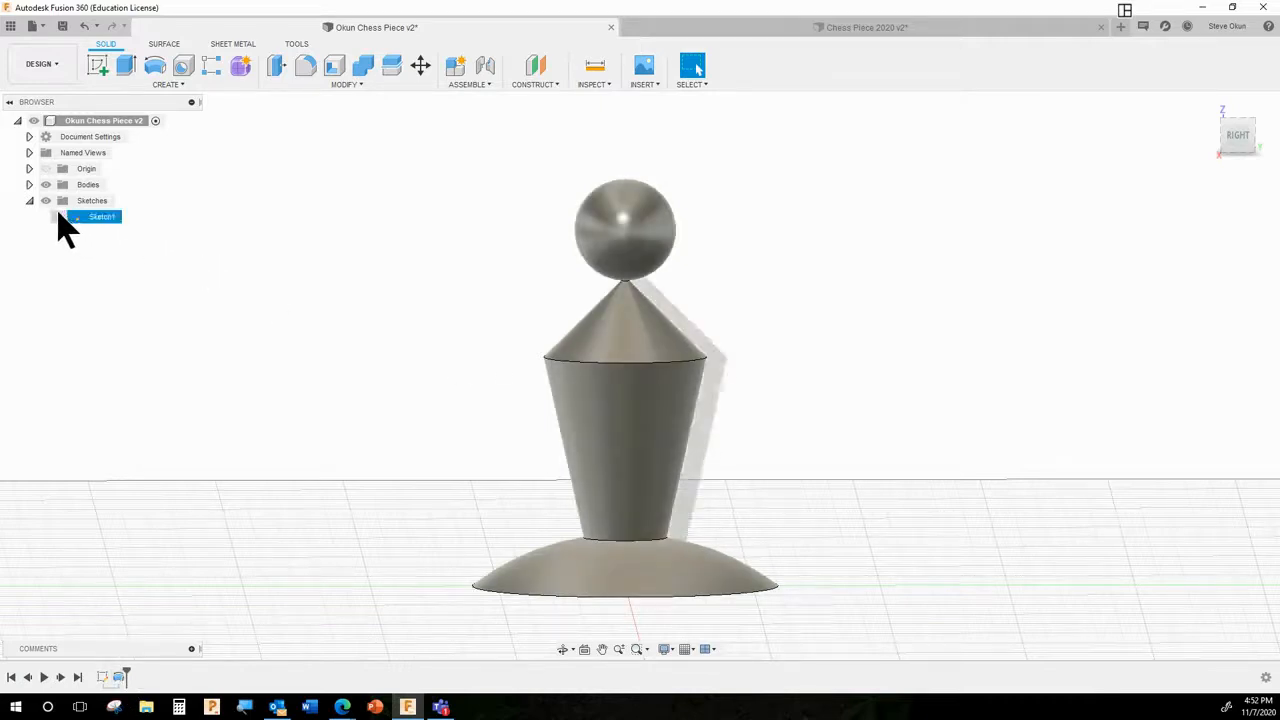
left_click(57, 216)
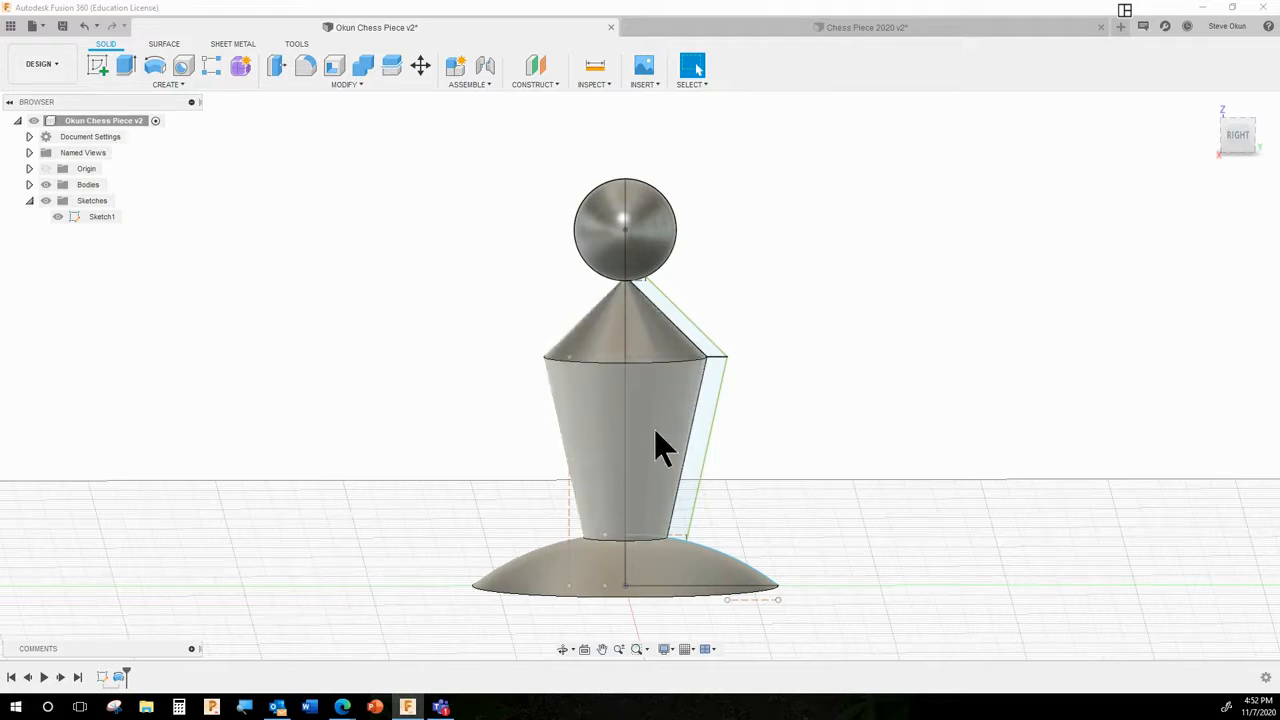
- Delete the existing revolve feature that leaves out the outer stem band
left_click(705, 420)
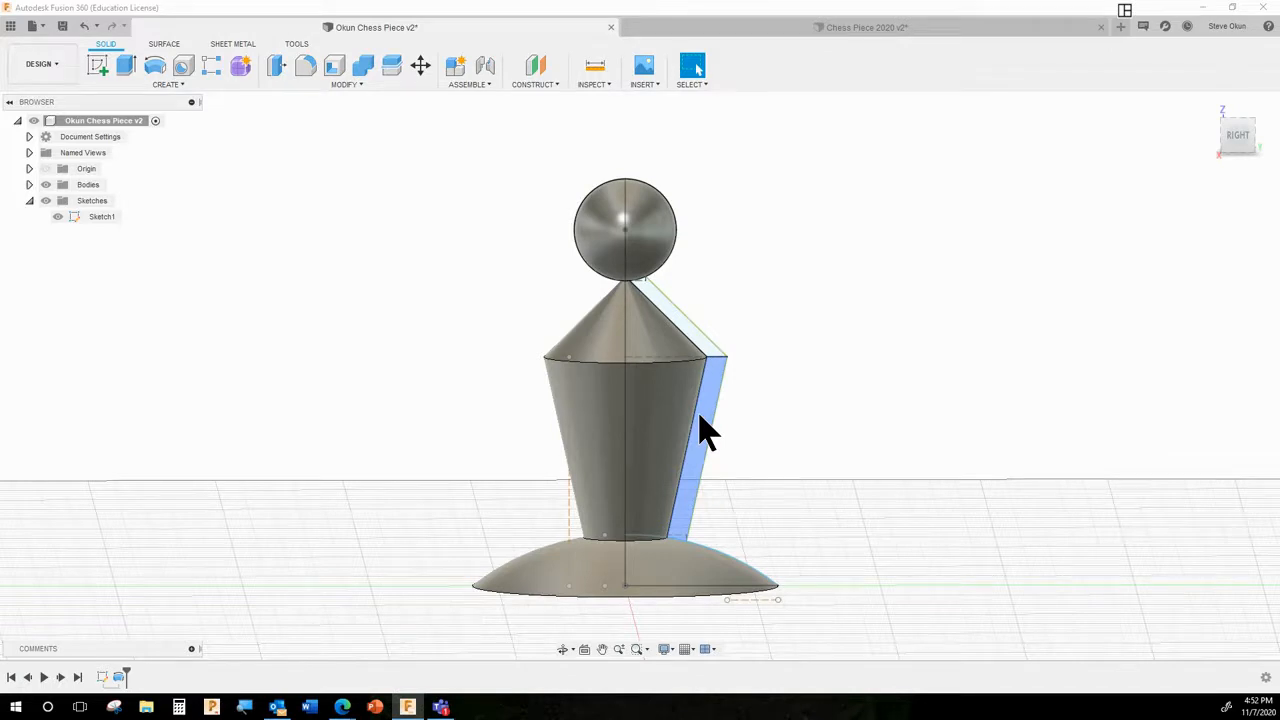
right_click(120, 677)
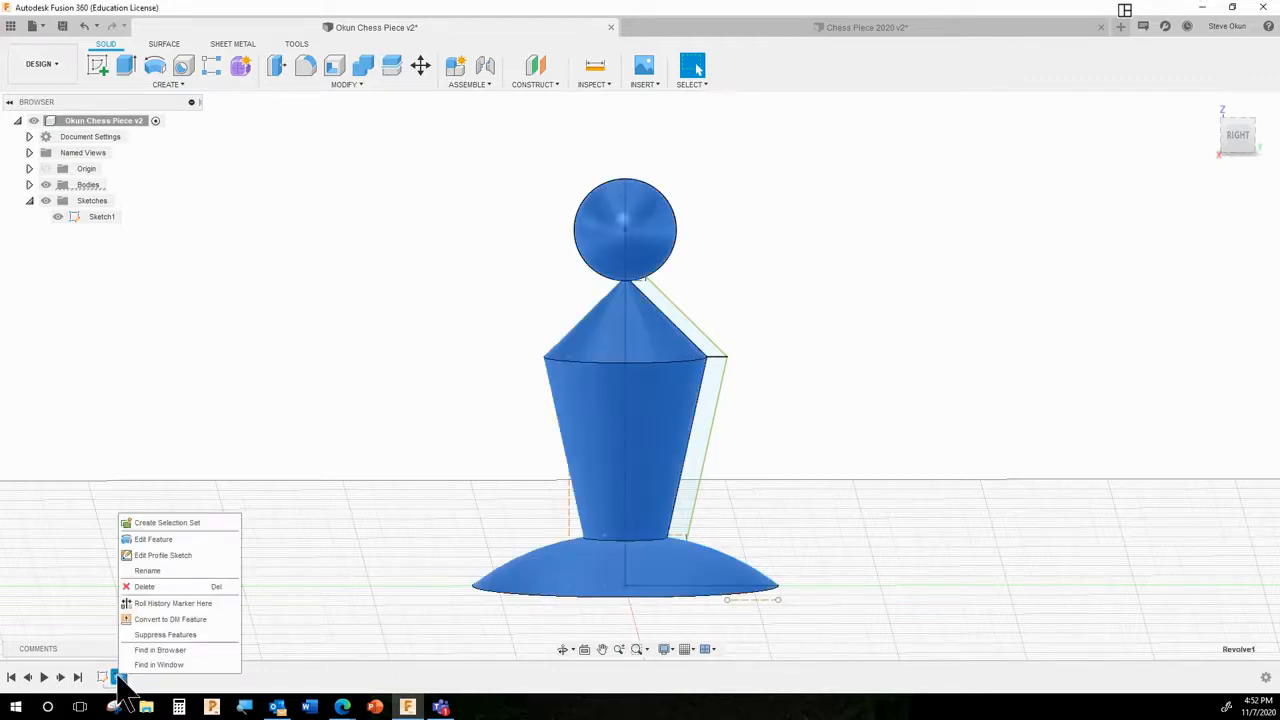
left_click(150, 587)
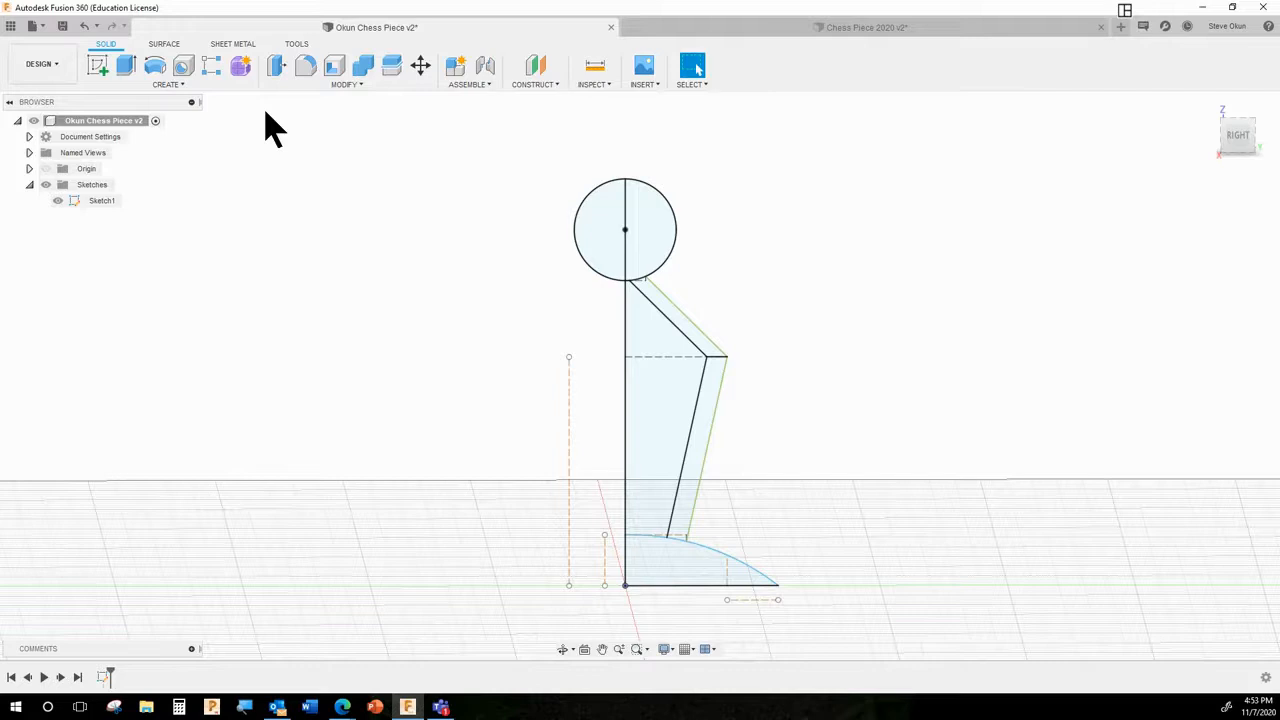
- Revolve the circle's outer half, both stem band sections and the base profile 360° about the vertical centre line as a new body
left_click(173, 85)
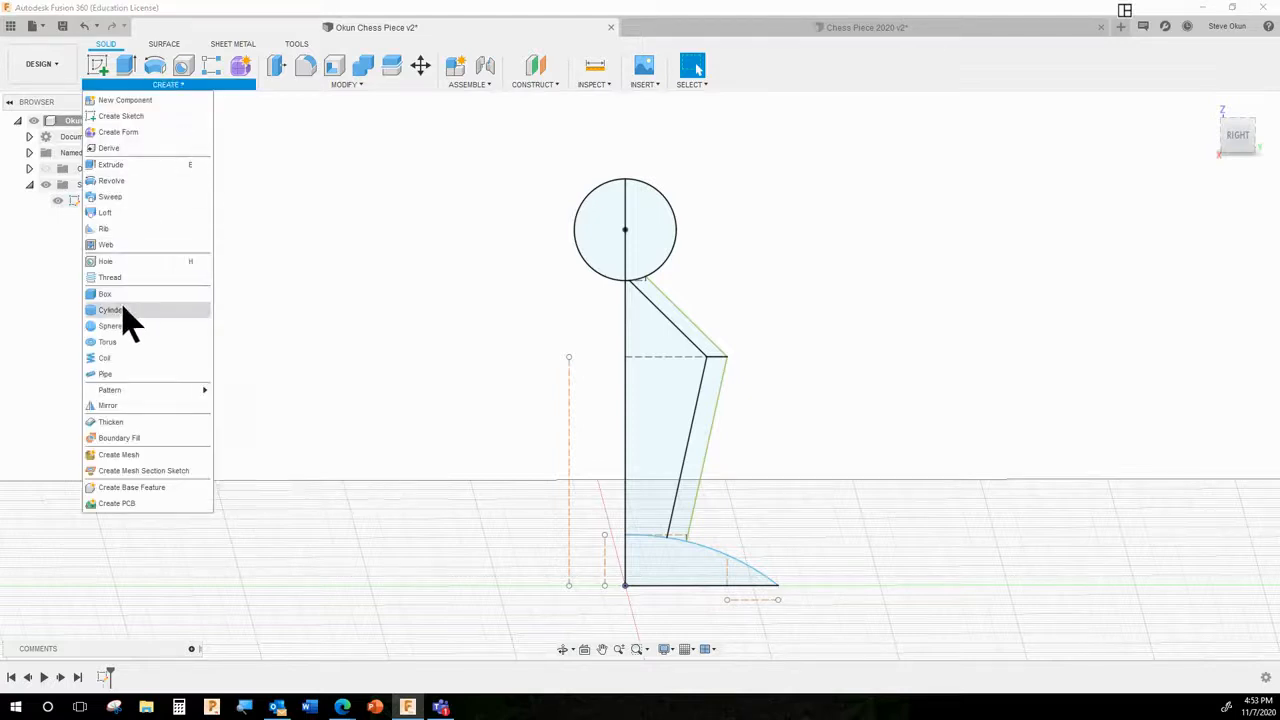
left_click(134, 181)
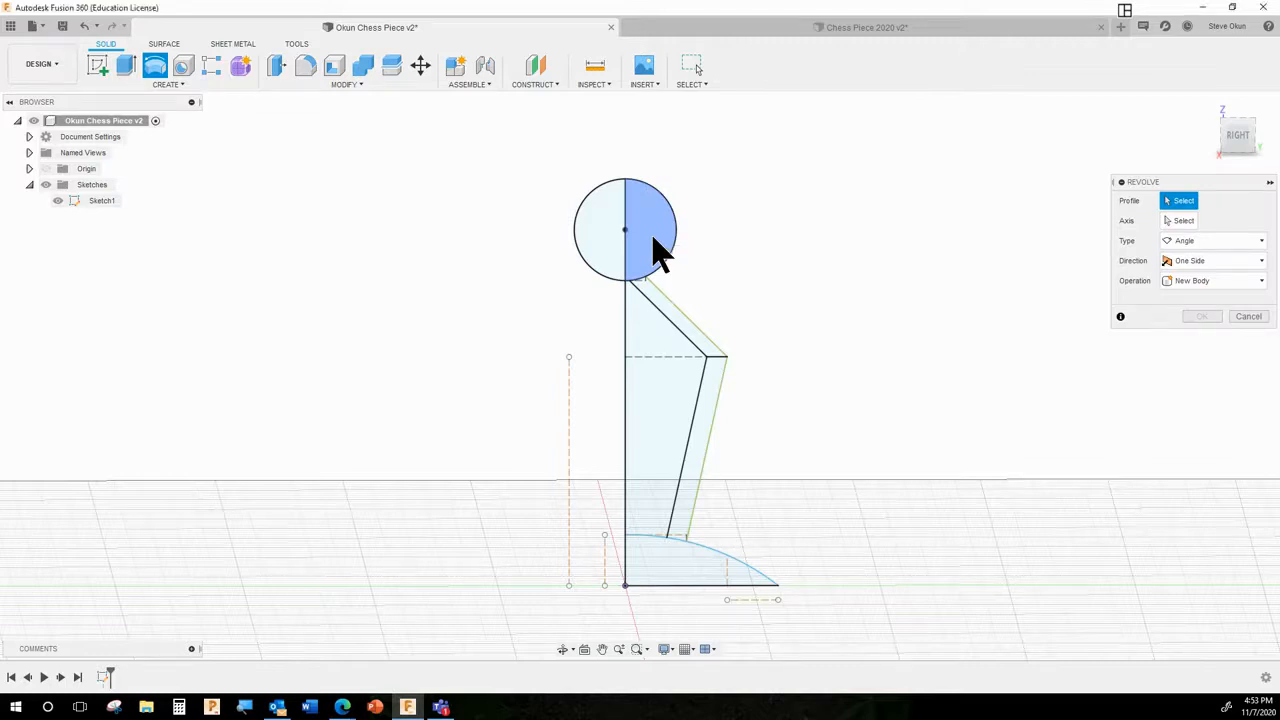
left_click(651, 243)
left_click(703, 355)
left_click(710, 420)
left_click(671, 568)
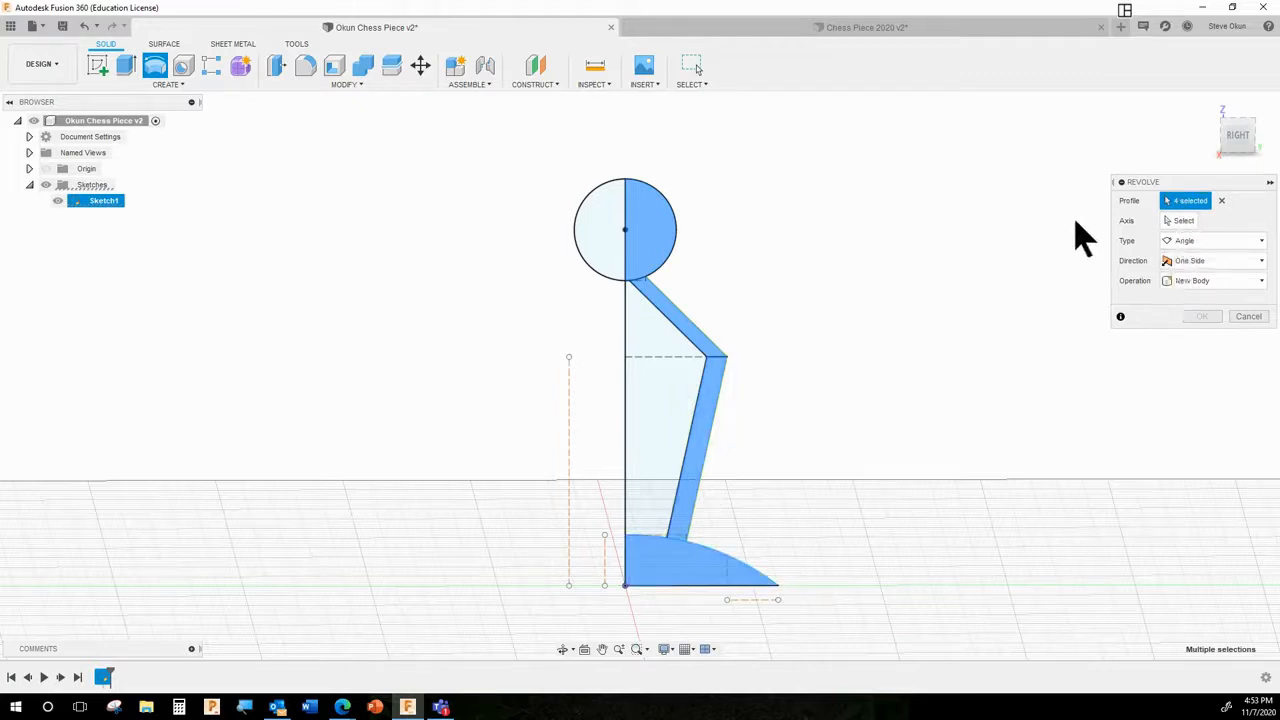
left_click(1181, 222)
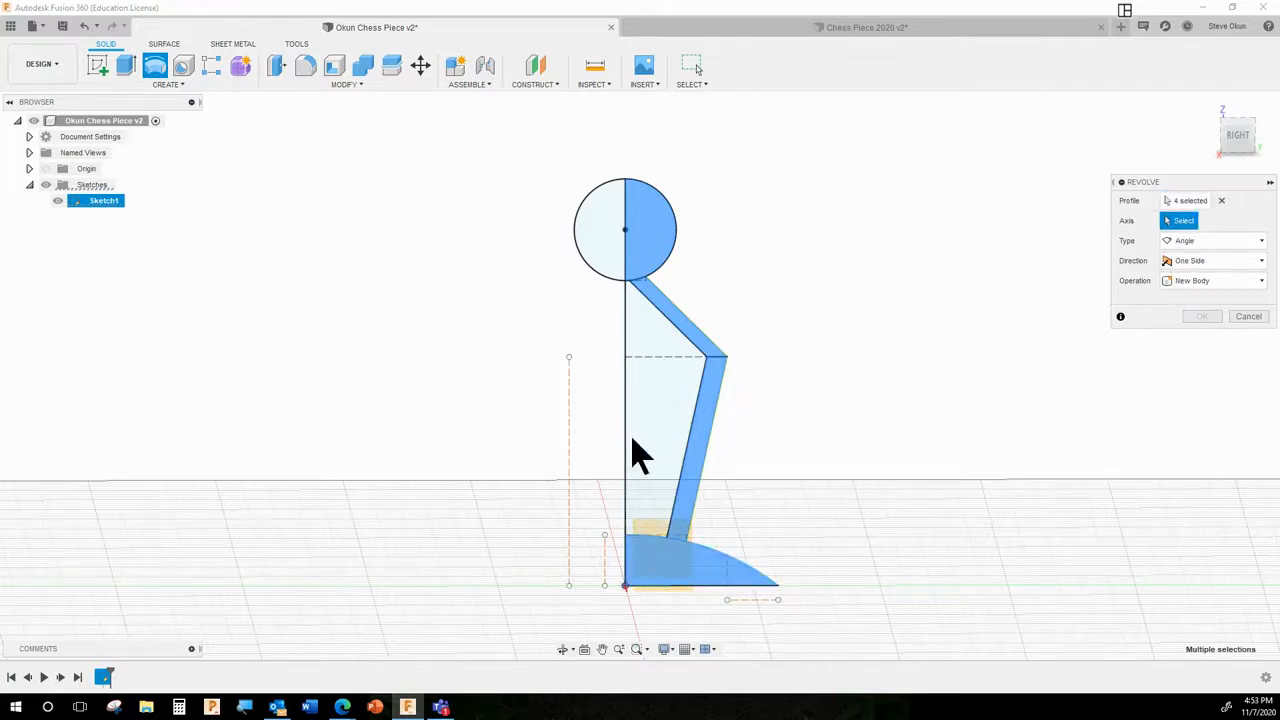
left_click(626, 441)
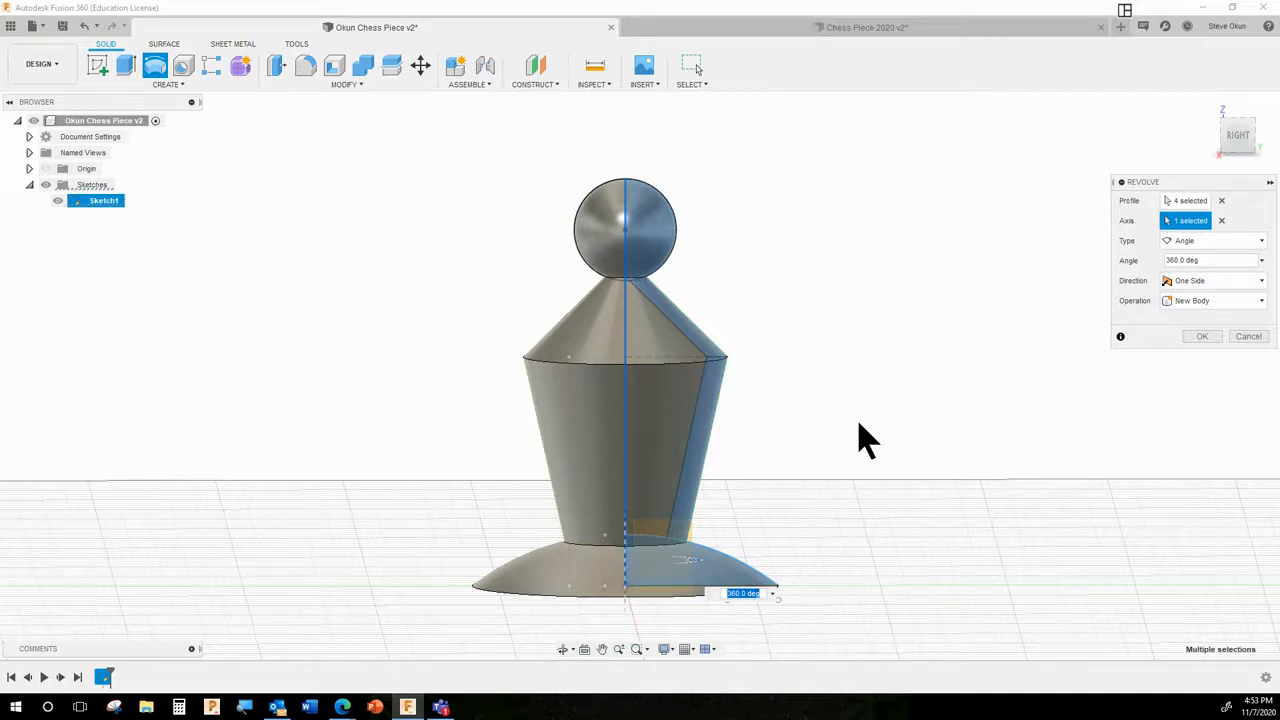
left_click(1203, 337)
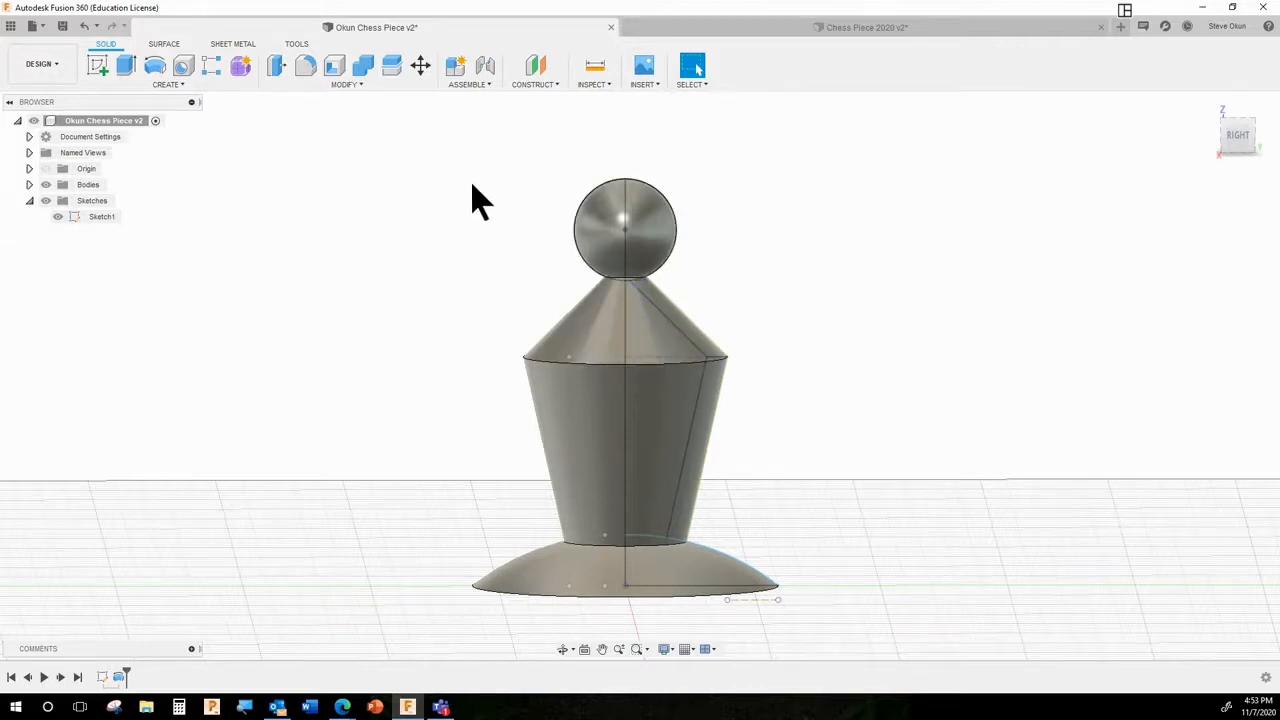
- Compare the model with the one in the Chess Piece 2020 document and return to the Okun Chess Piece document
left_click(799, 38)
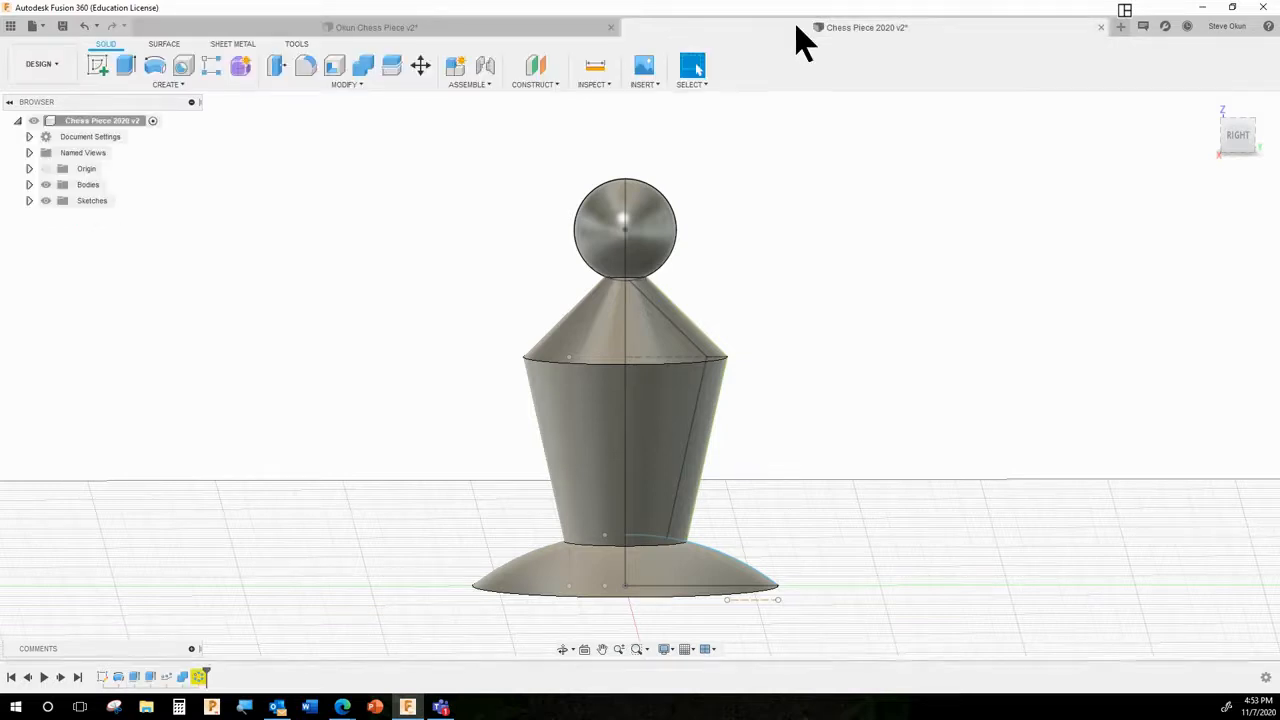
middle_click_drag(786, 371, 817, 320, "shift")
left_click(409, 30)
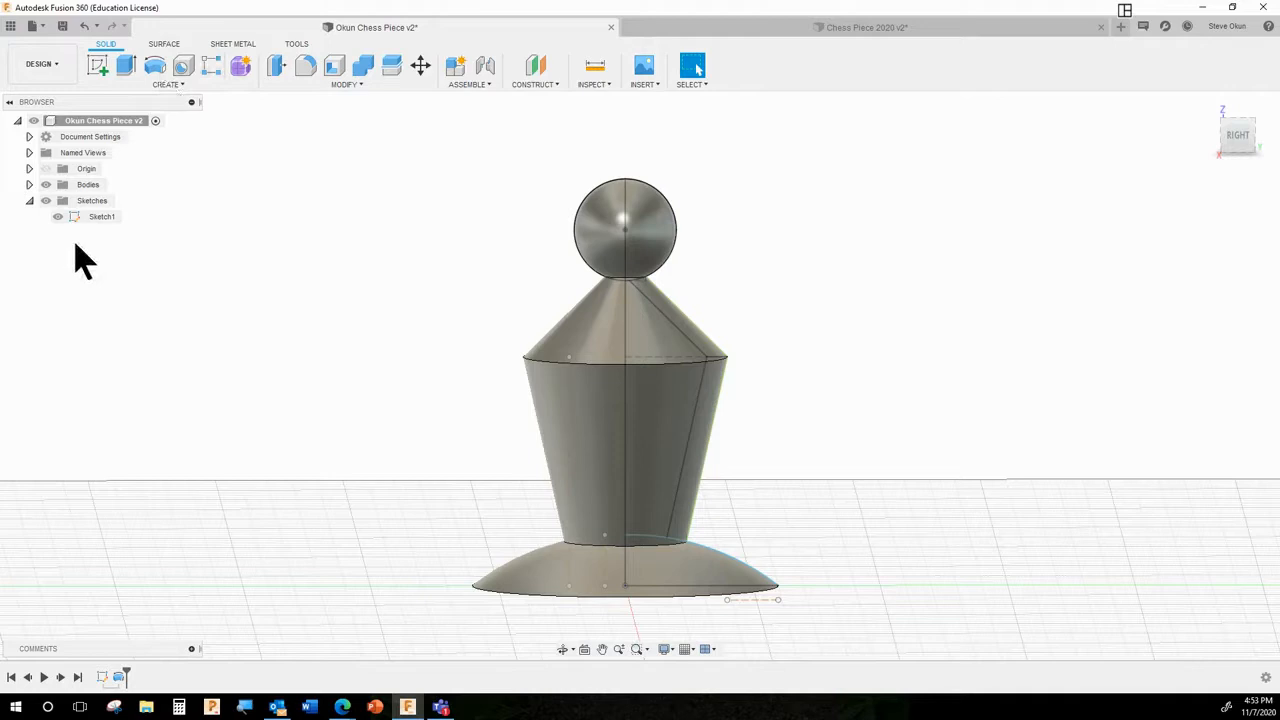
- Hide Sketch1 and edit the revolve to exclude both stem band sections, keeping the circle half and base around the vertical centre line
left_click(57, 216)
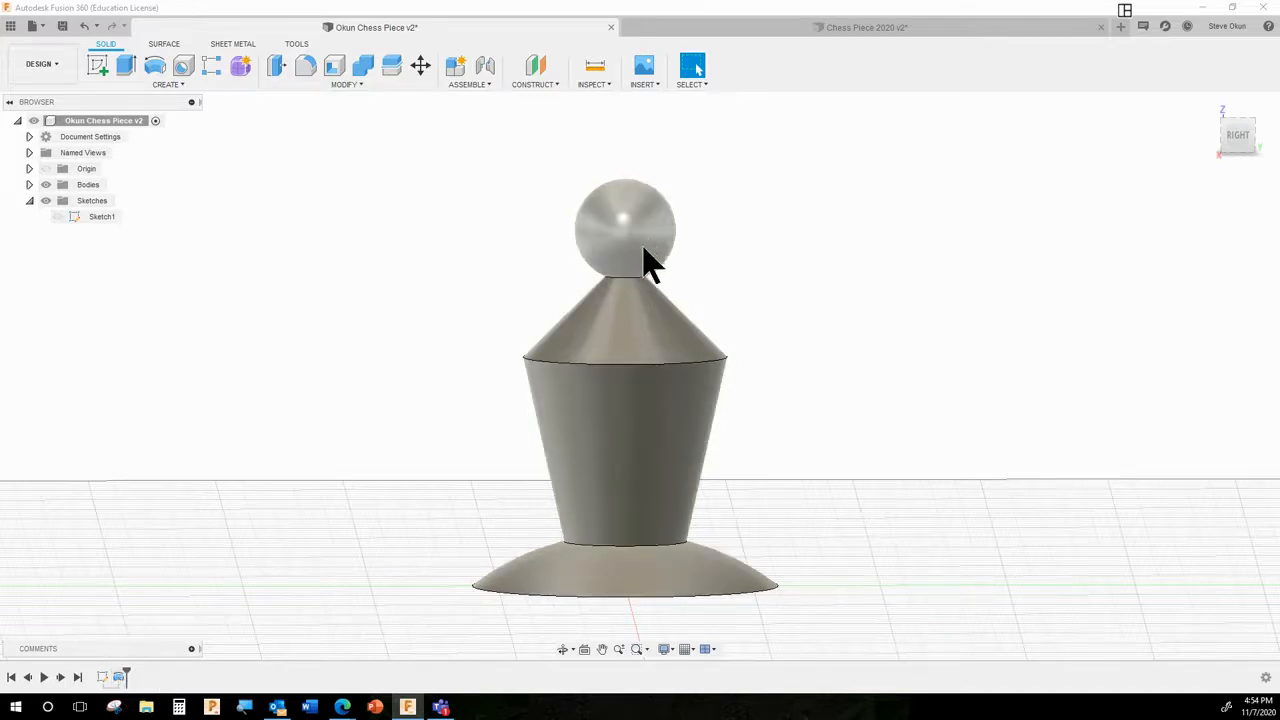
right_click(120, 677)
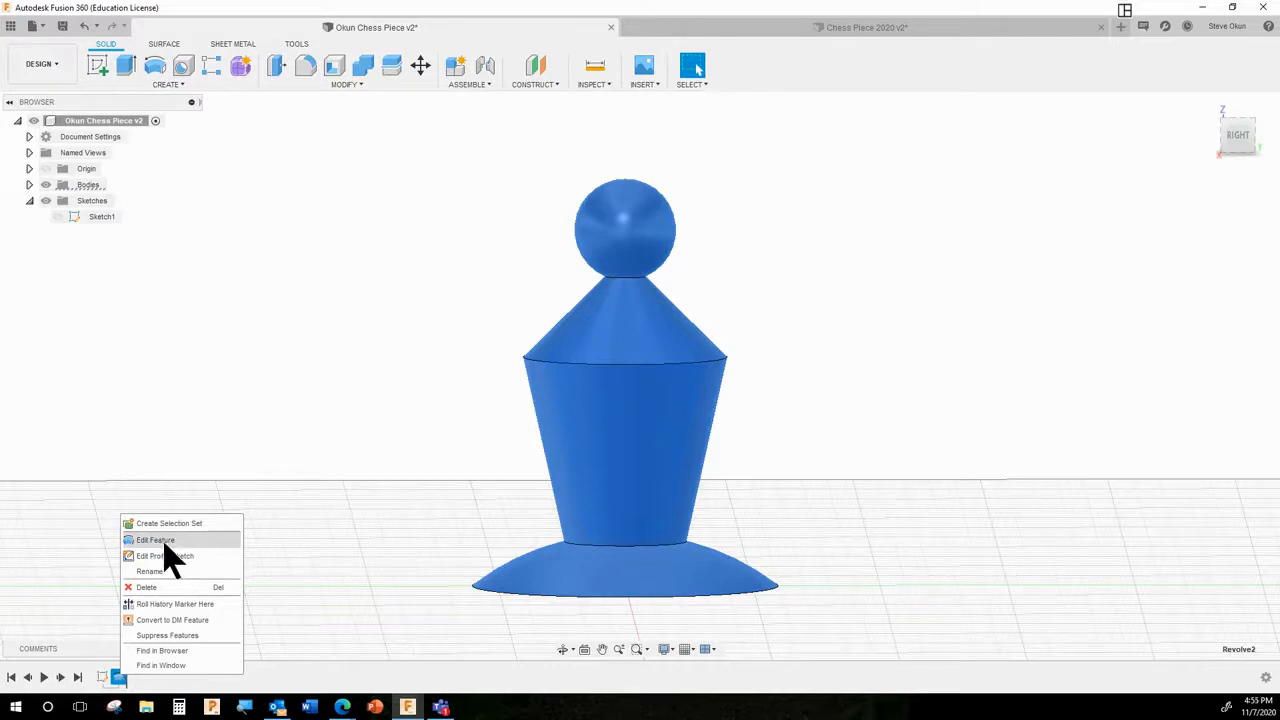
left_click(160, 540)
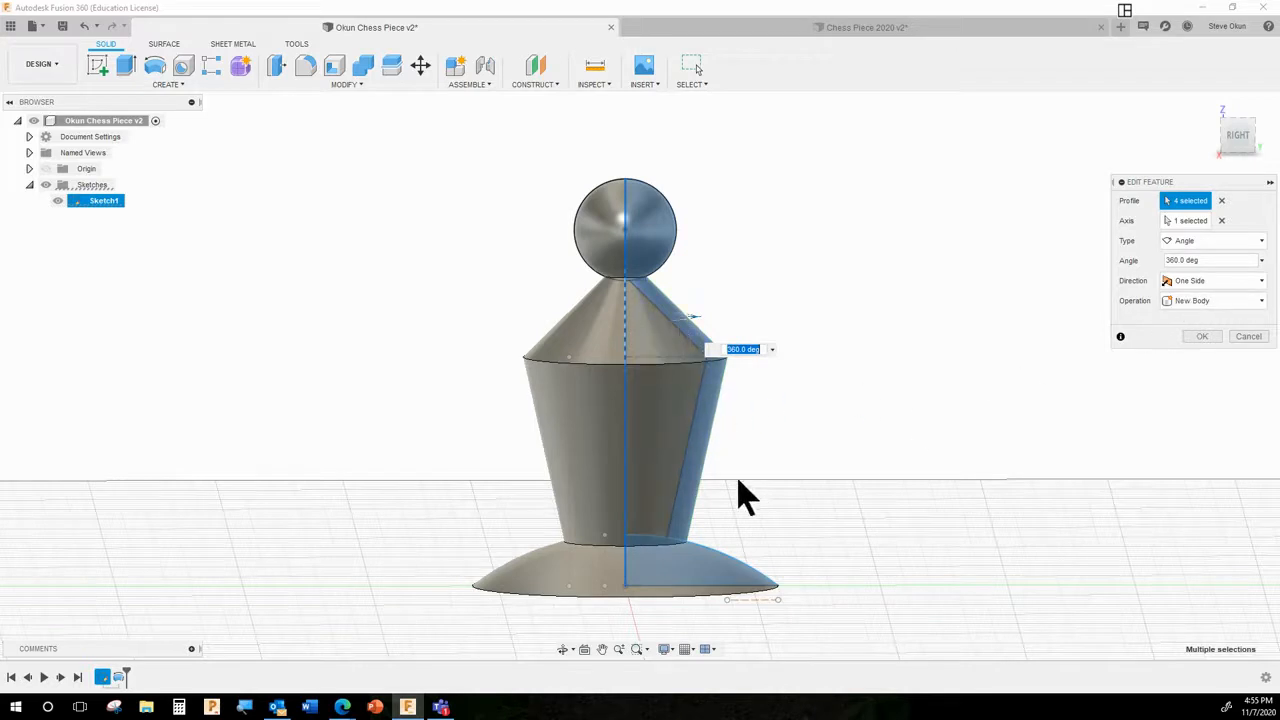
left_click(657, 297)
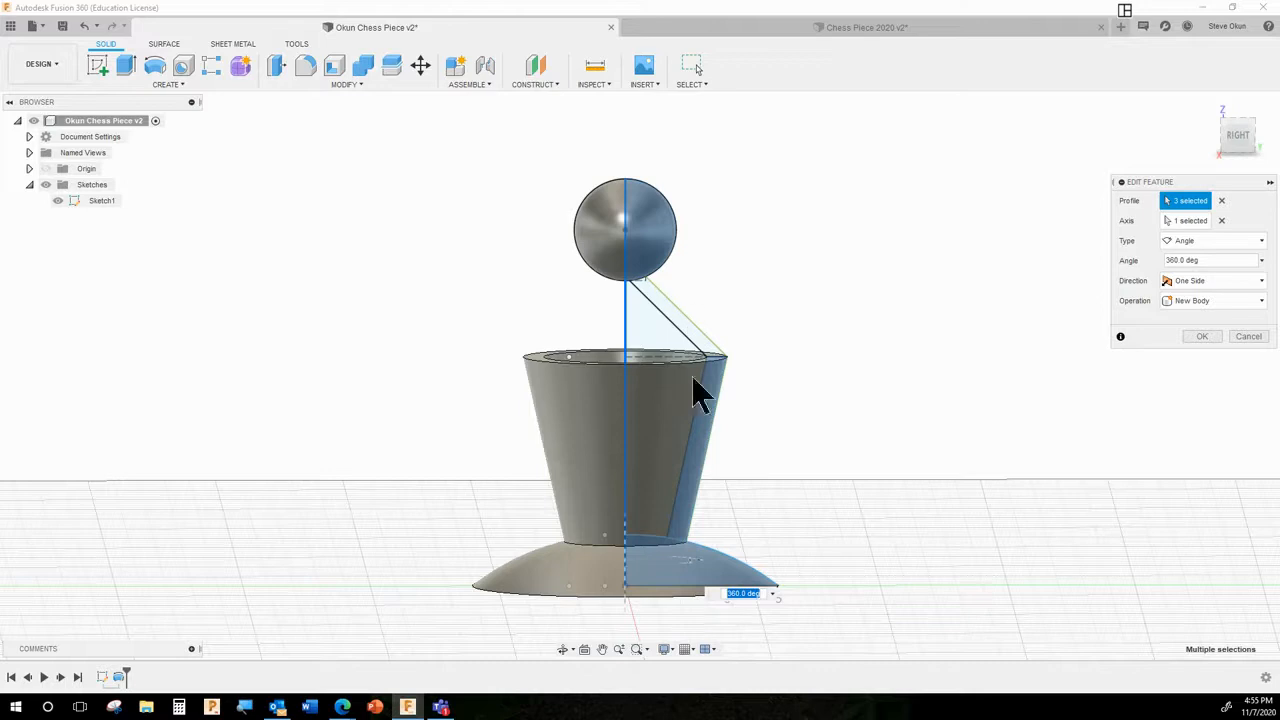
left_click(1221, 221)
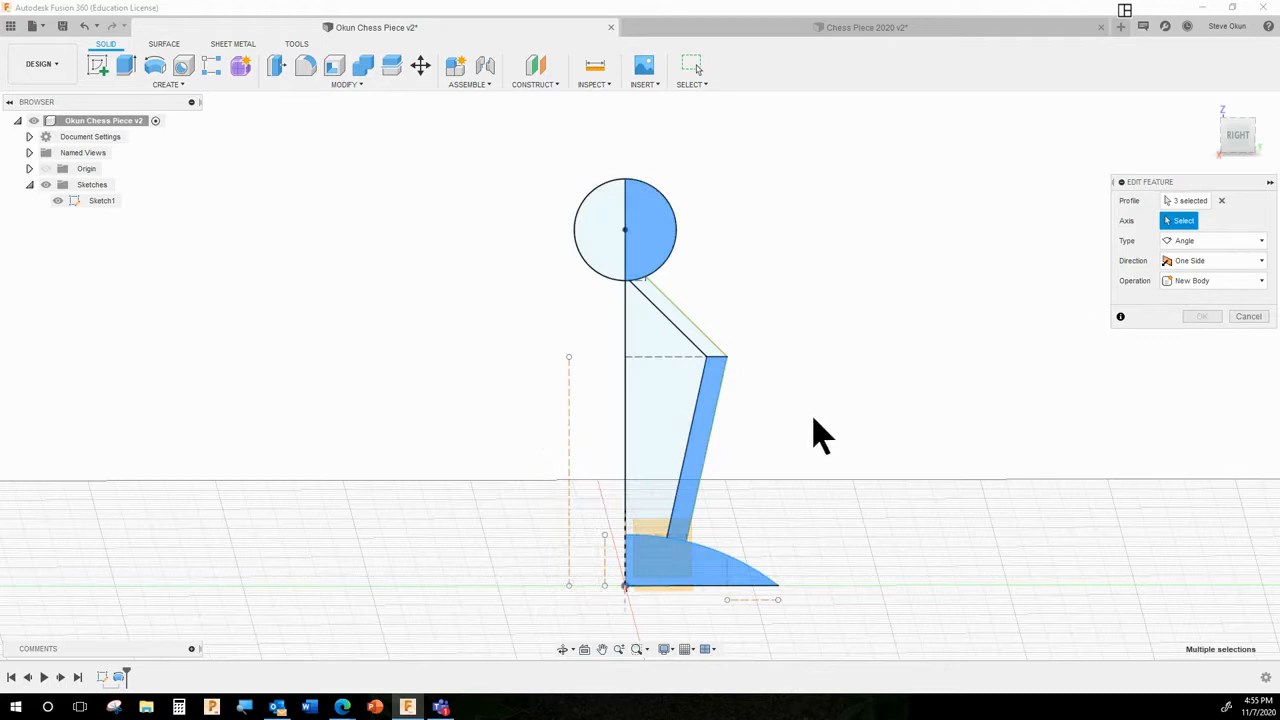
left_click(1188, 203)
left_click(700, 450)
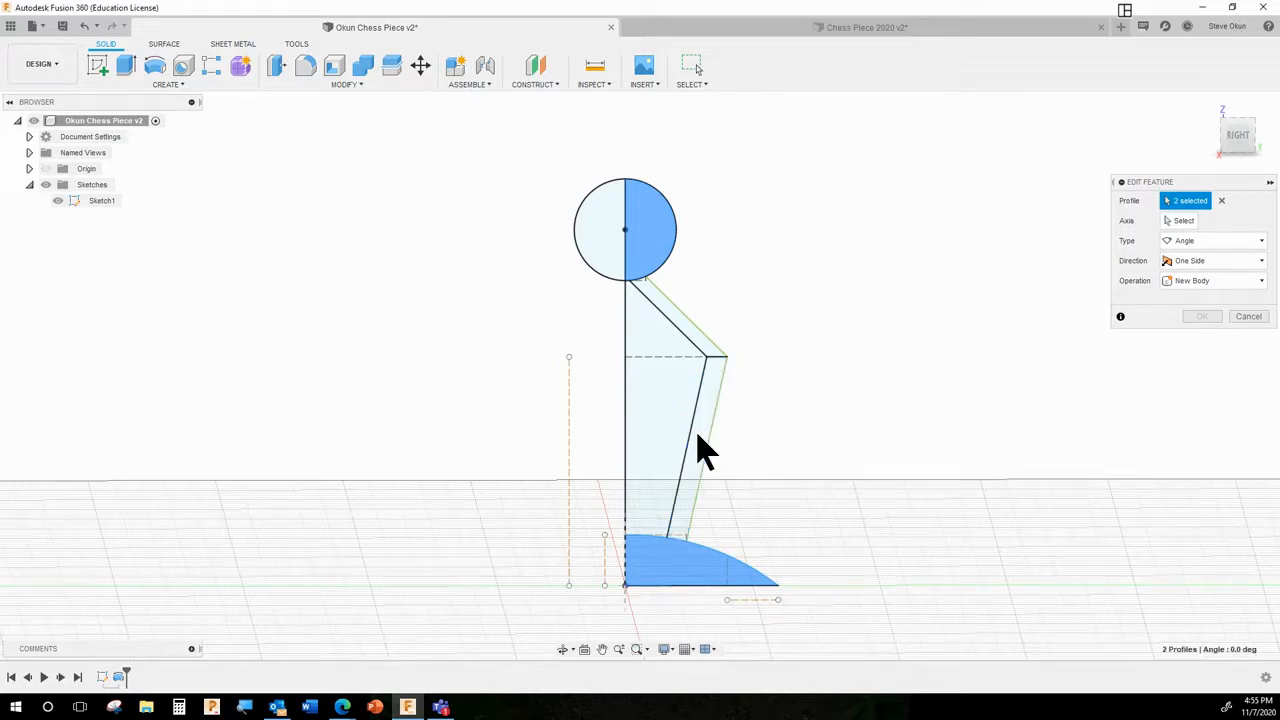
left_click(1182, 220)
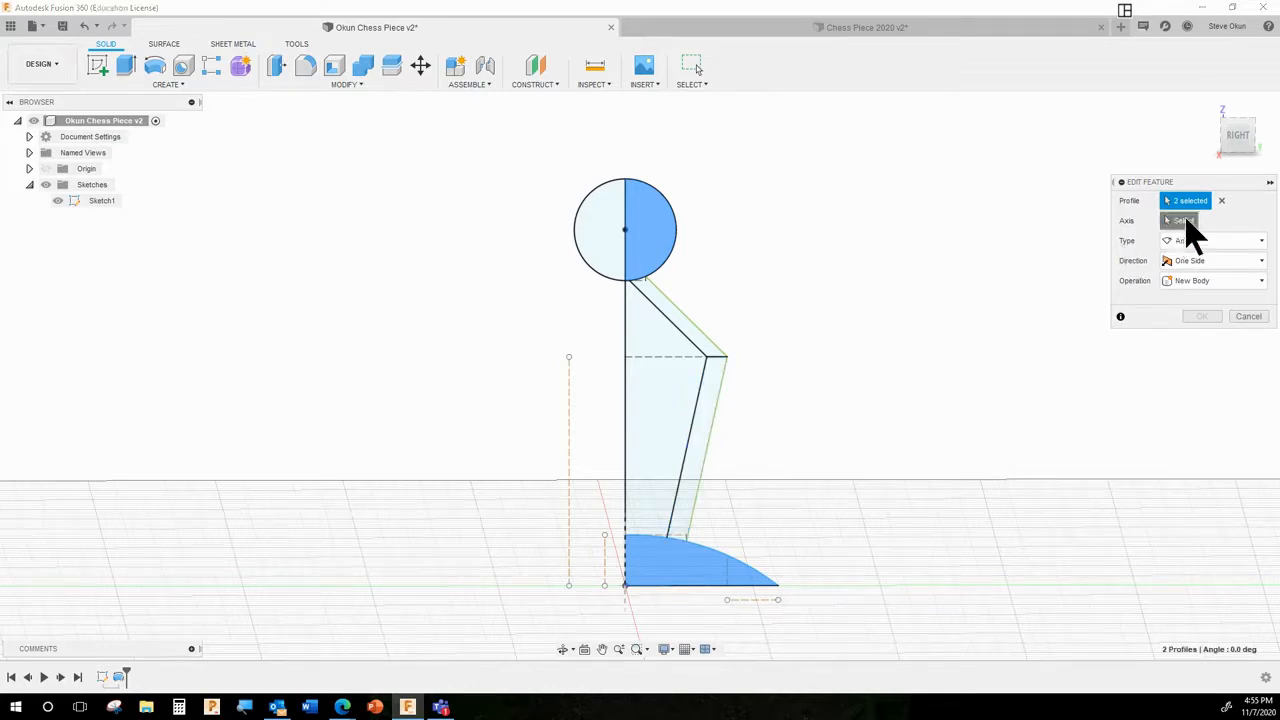
left_click(628, 484)
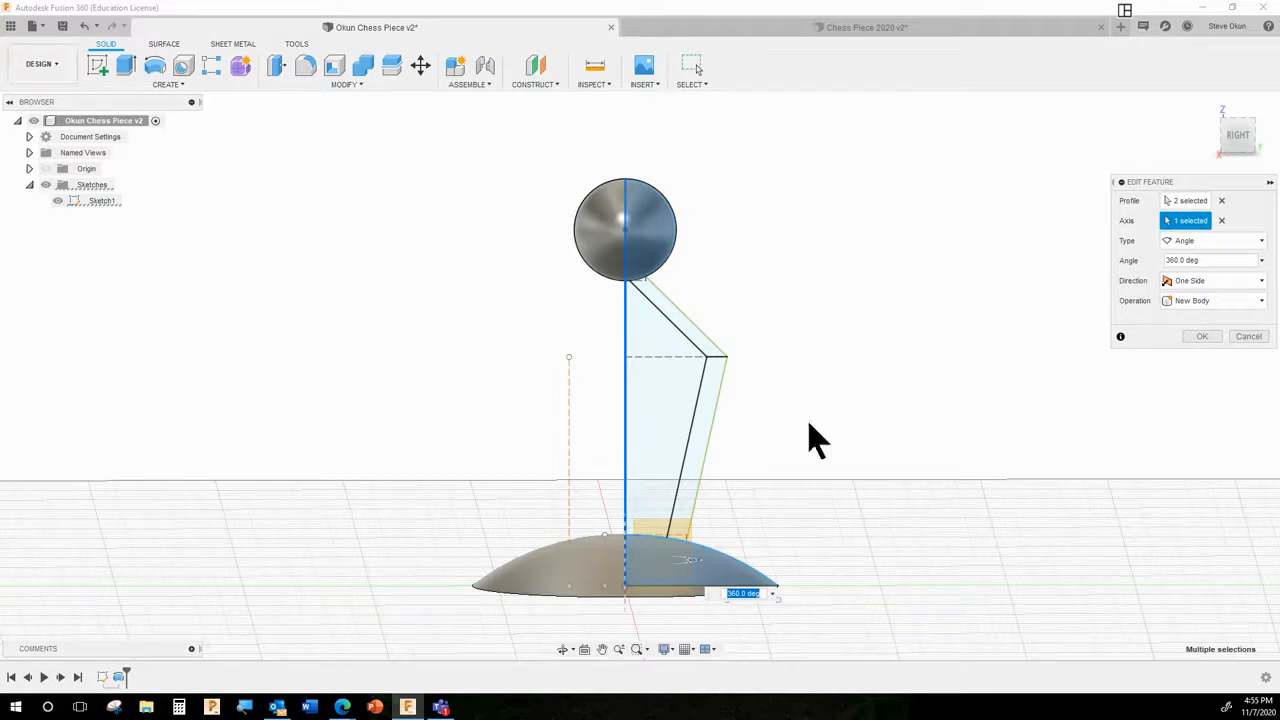
left_click(1197, 338)
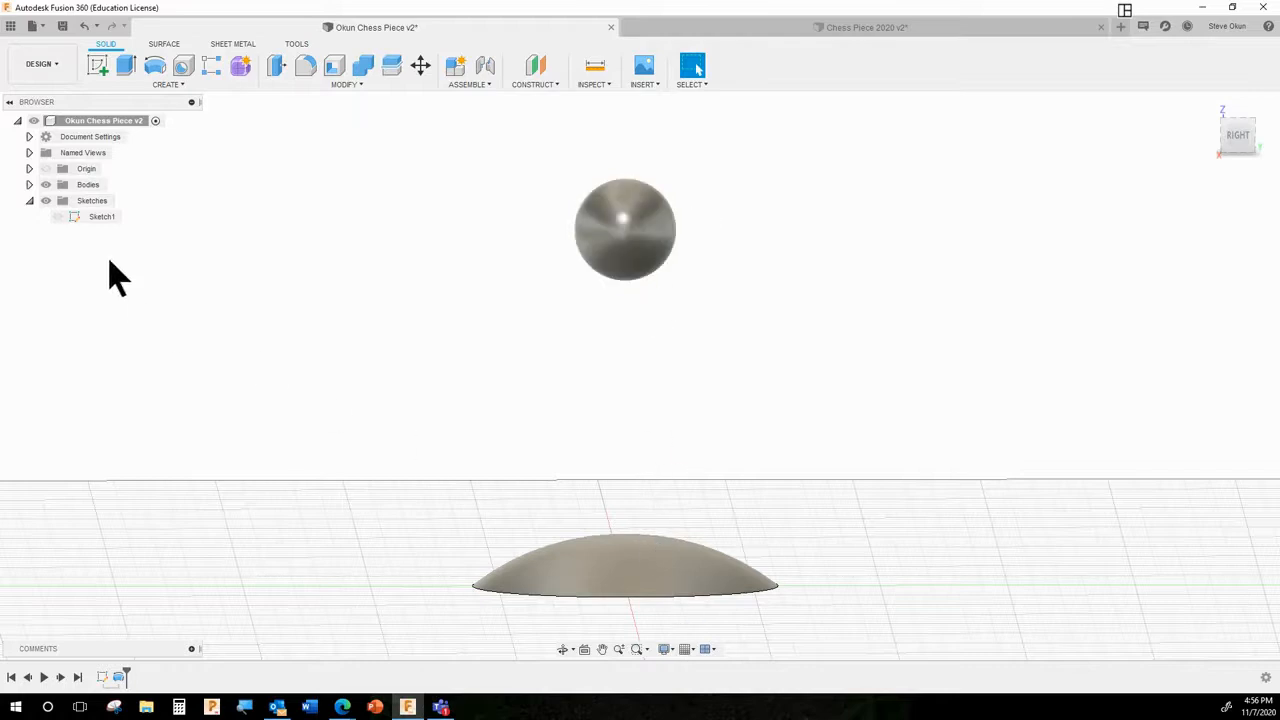
- Make Sketch1 visible over the revolved sphere and base
left_click(64, 219)
left_click(57, 218)
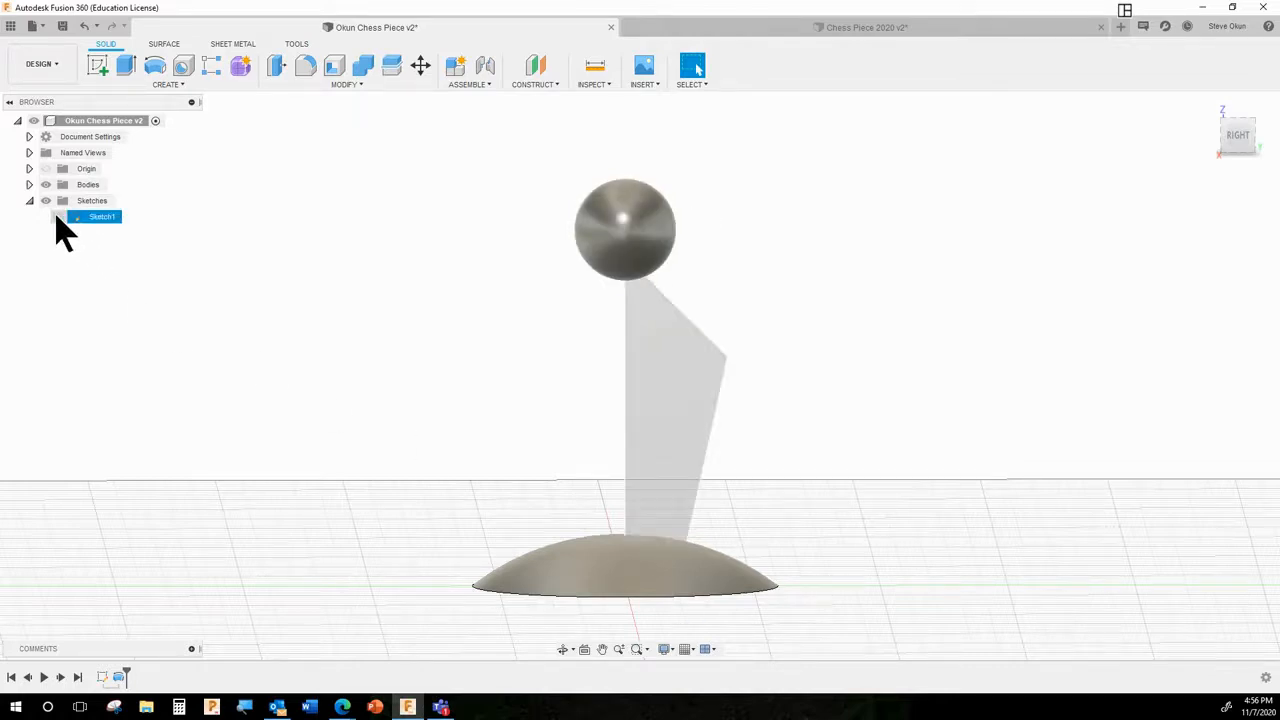
left_click(58, 218)
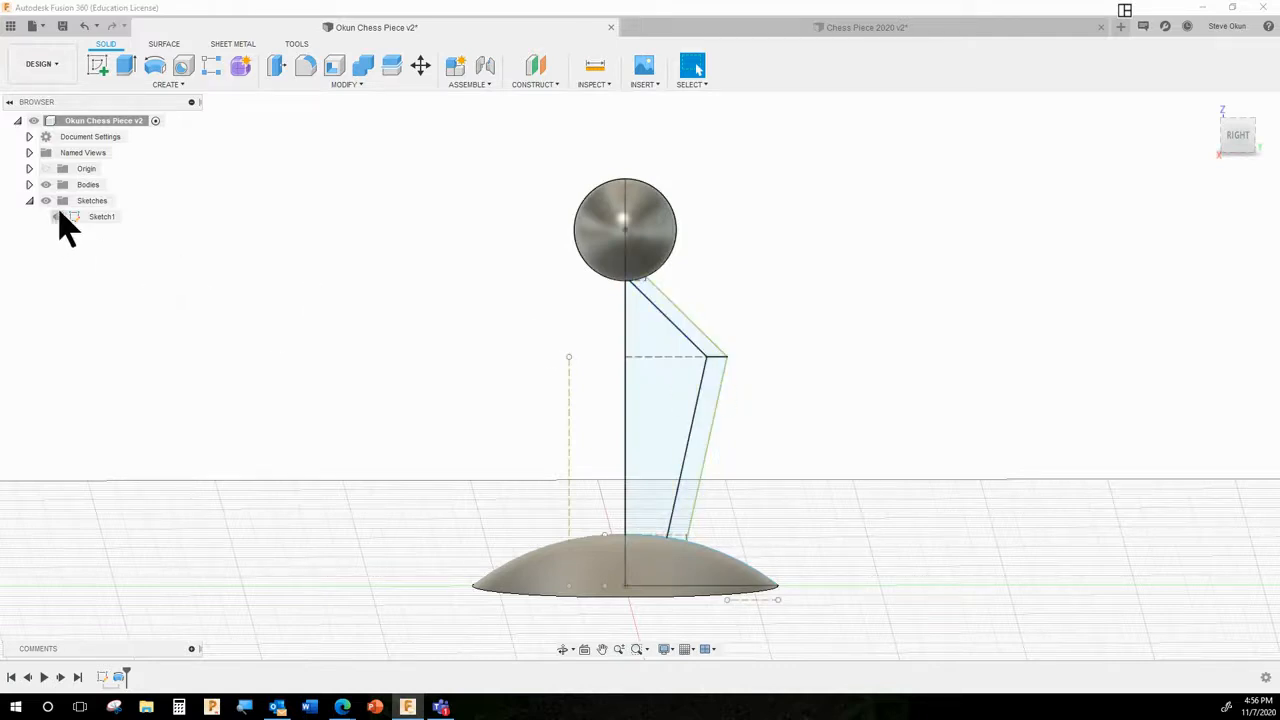
left_click(58, 217)
- Set up a Press Pull extrusion of both outer stem band sections, symmetric about the sketch plane with a distance of 2 mm
left_click(348, 85)
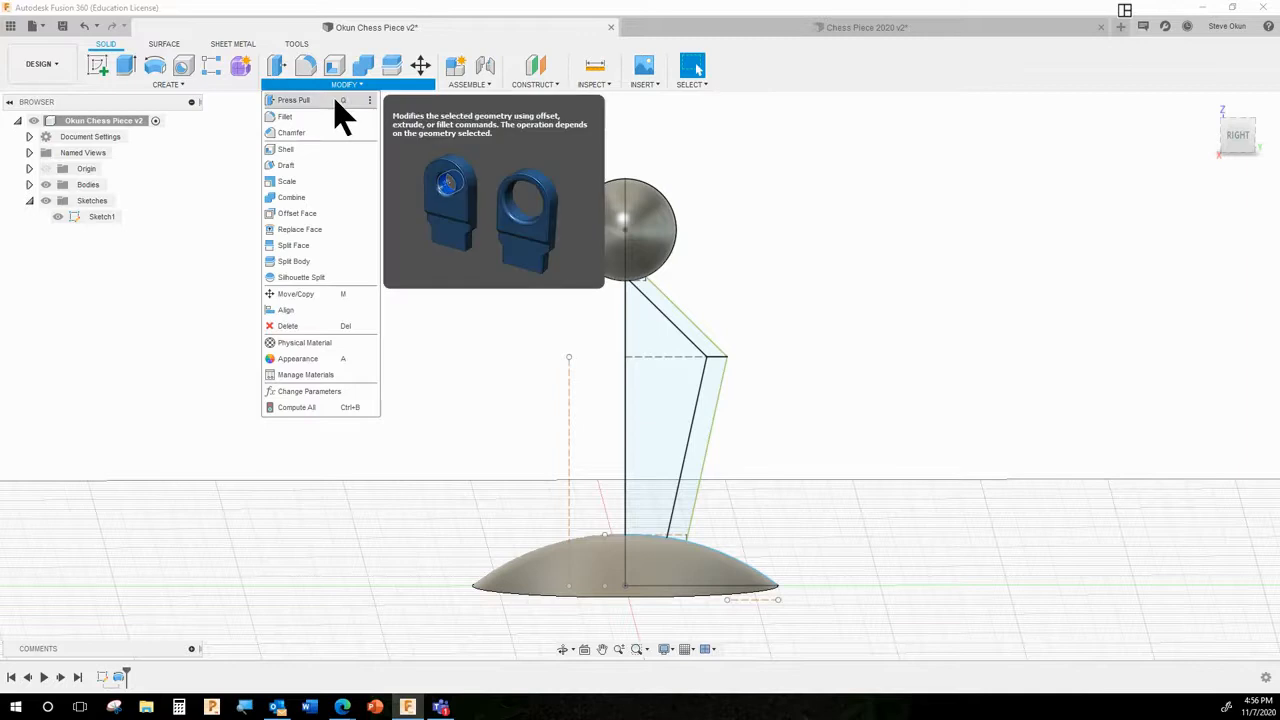
left_click(336, 98)
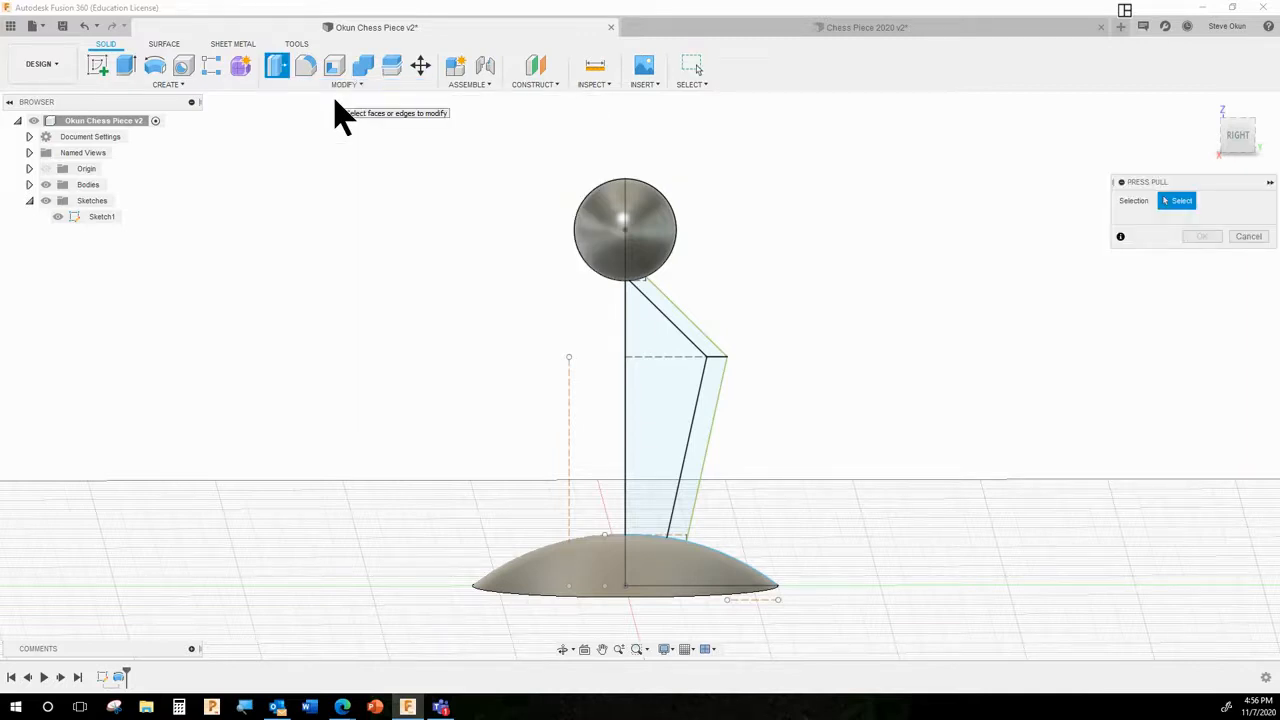
left_click(712, 350)
left_click(712, 420)
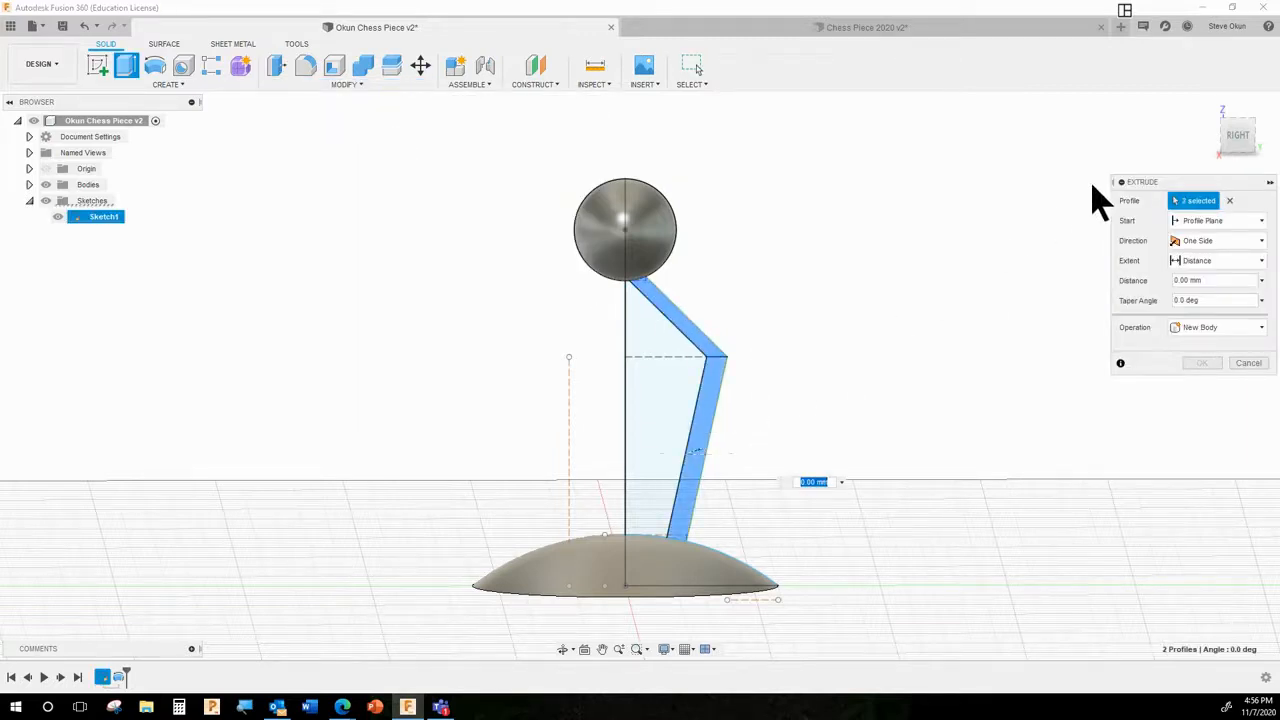
left_click(1208, 105)
middle_click_drag(1014, 243, 808, 294, "shift")
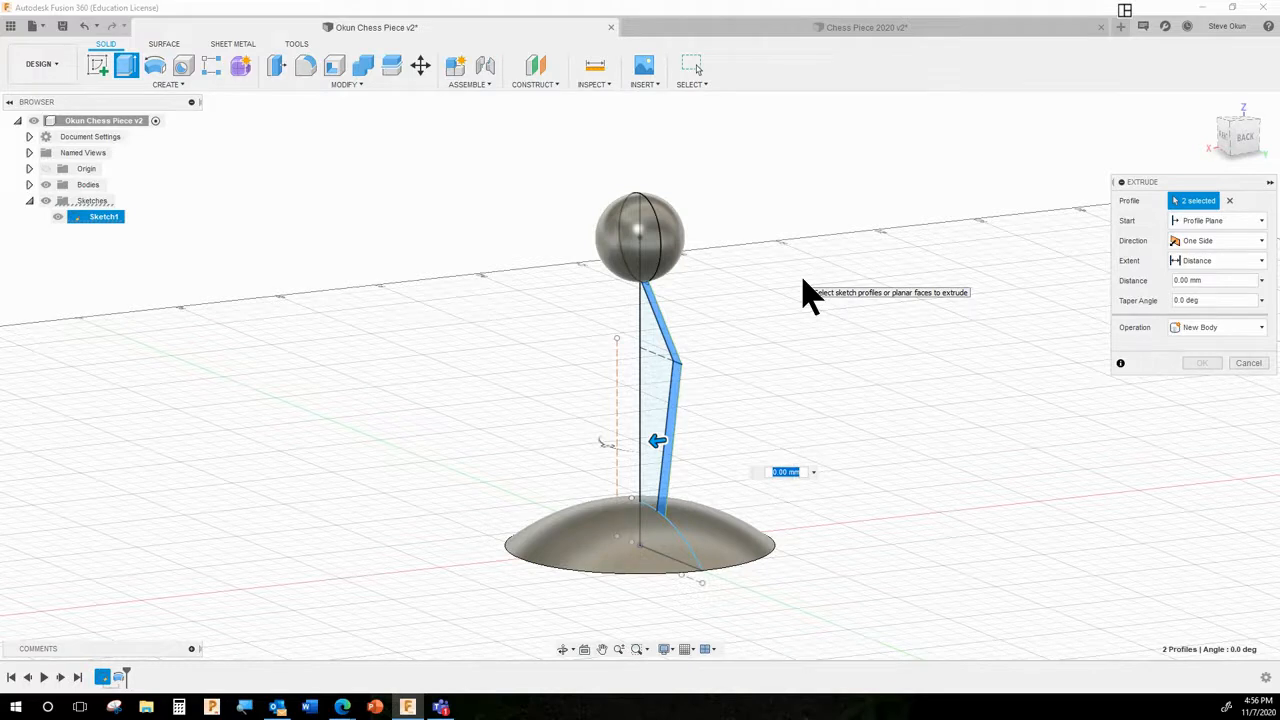
middle_click_drag(803, 281, 771, 313, "shift")
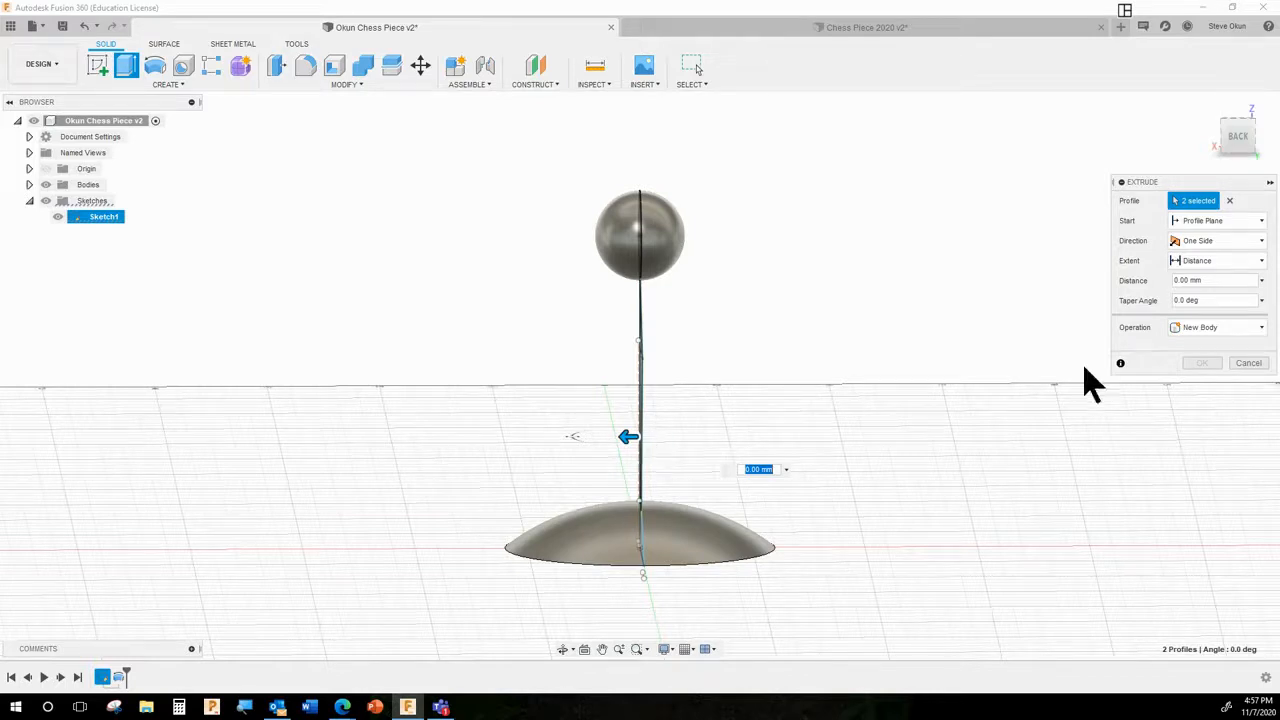
left_click(1205, 245)
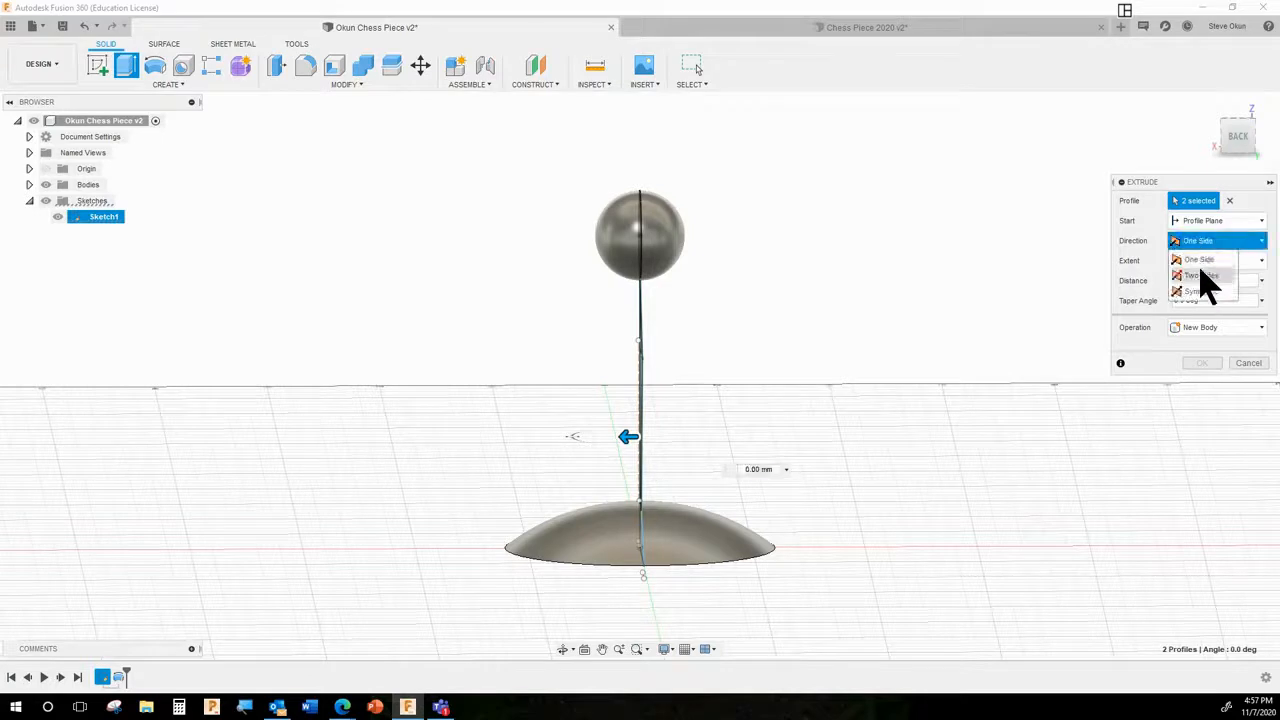
left_click(1204, 290)
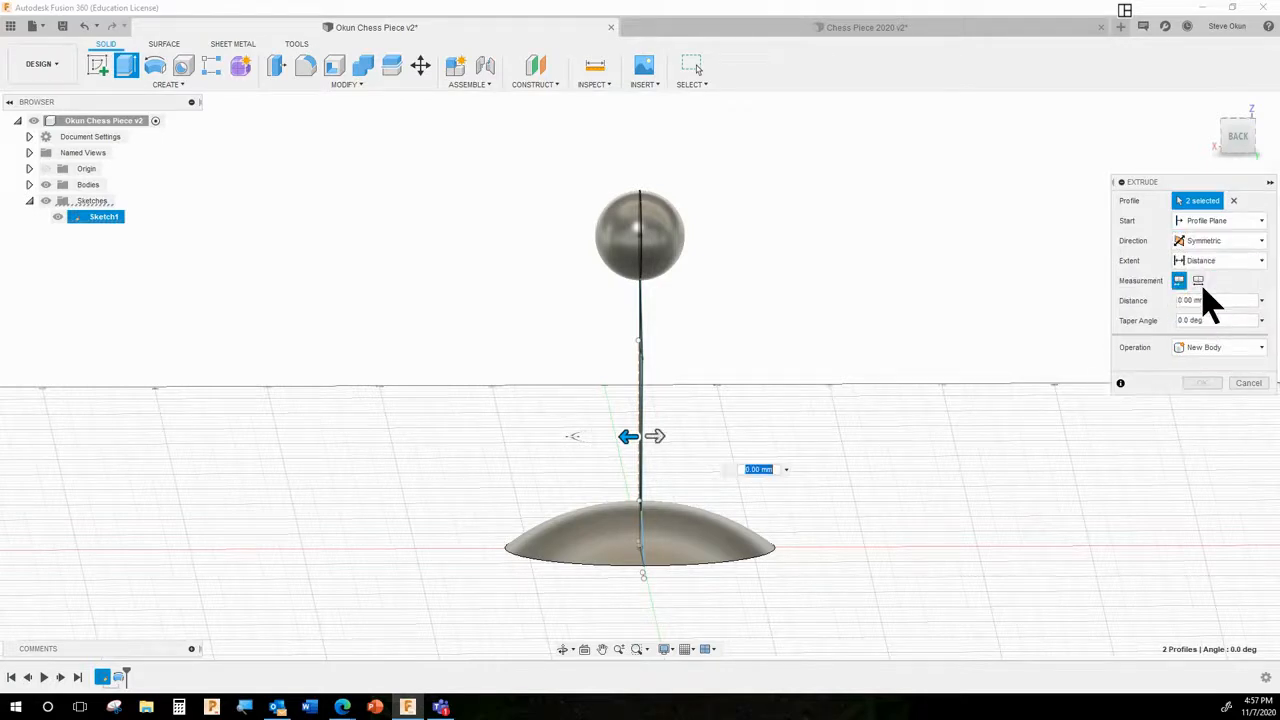
left_click(1217, 300)
left_click_drag(1217, 300, 1179, 298)
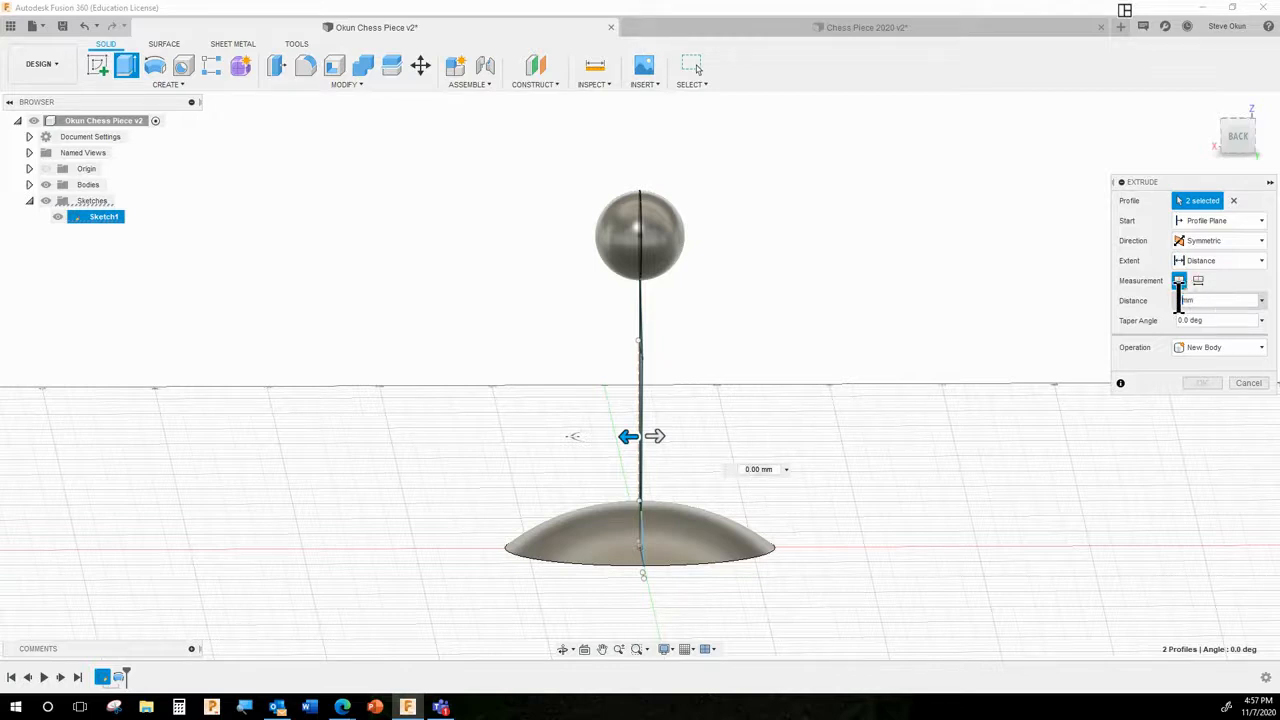
type("2")
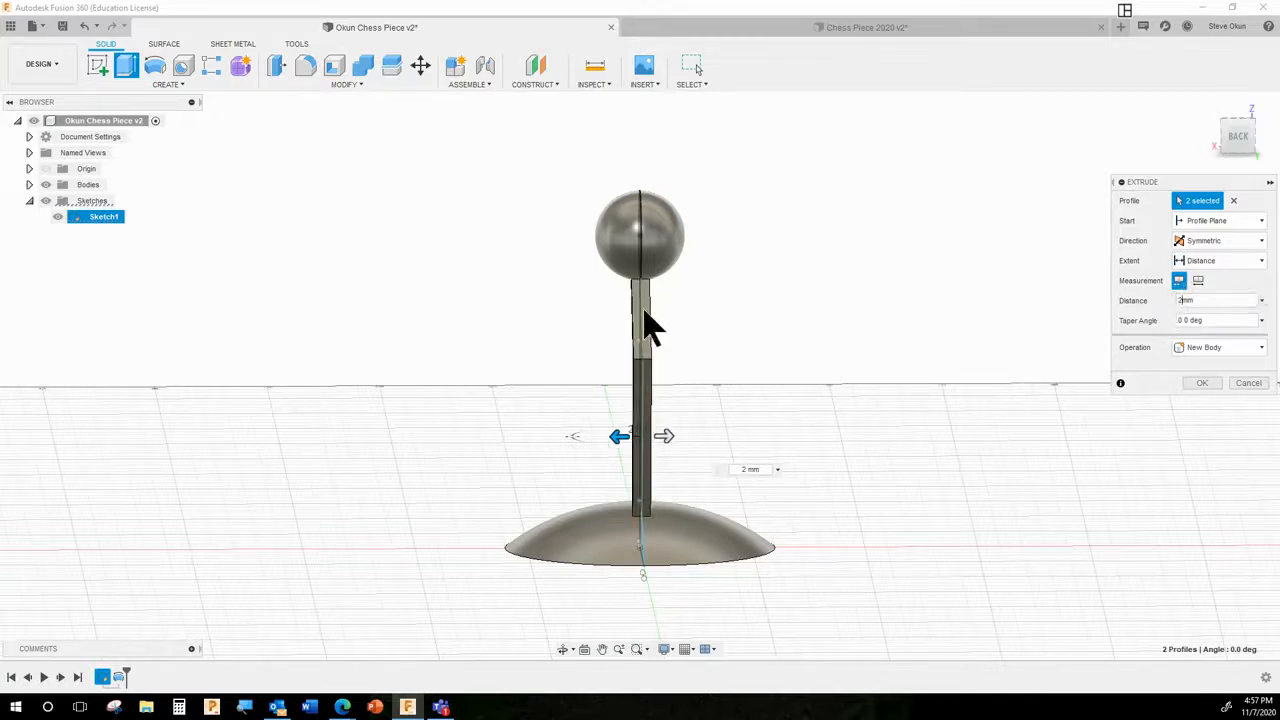
- Switch the stem band extrusion to one side with a distance of 4 mm and create it as a new body
left_click(1205, 241)
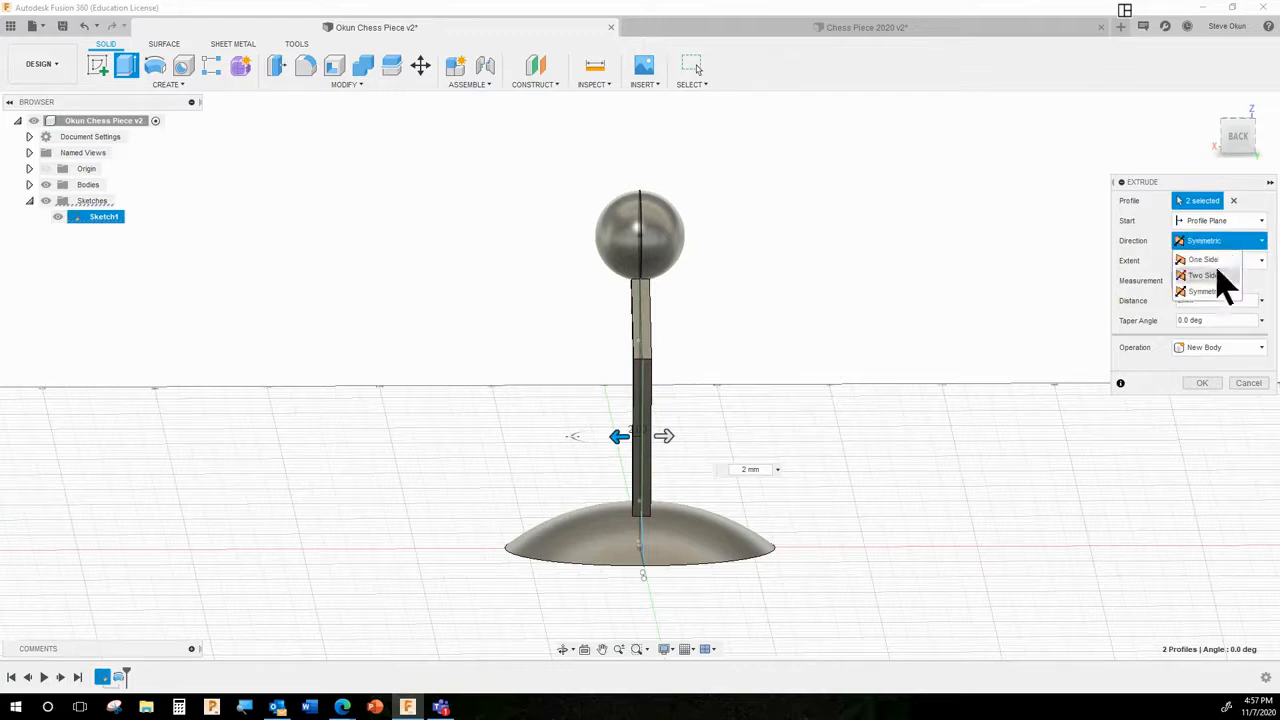
left_click(1213, 260)
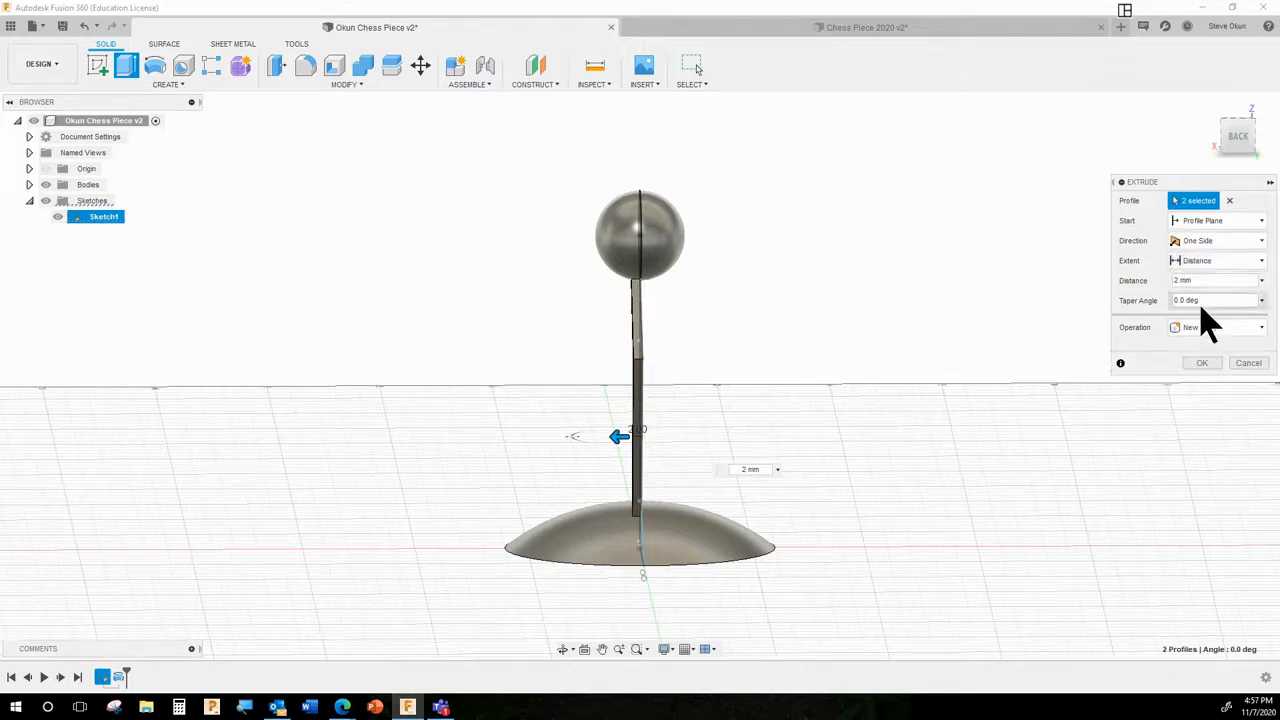
left_click(1208, 280)
type("4")
key("Return")
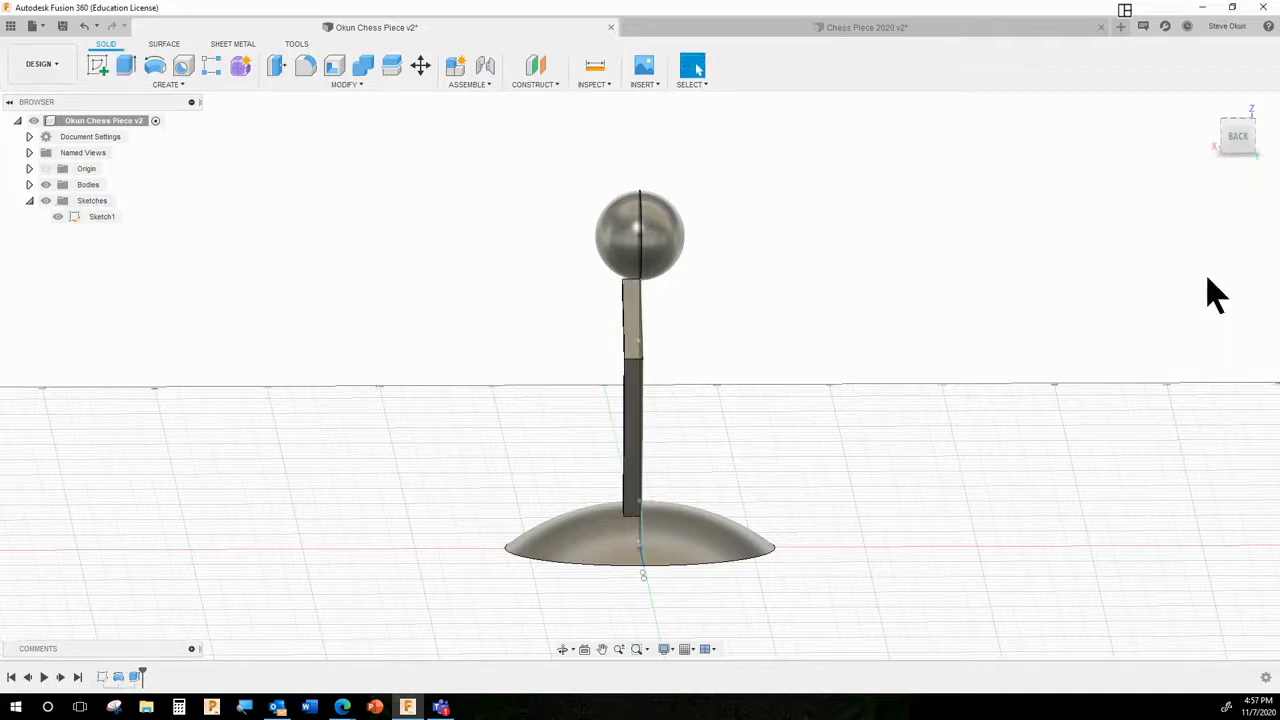
- Edit the stem band extrusion to a symmetric direction with a distance of 2 mm, keeping the New Body operation
right_click(134, 678)
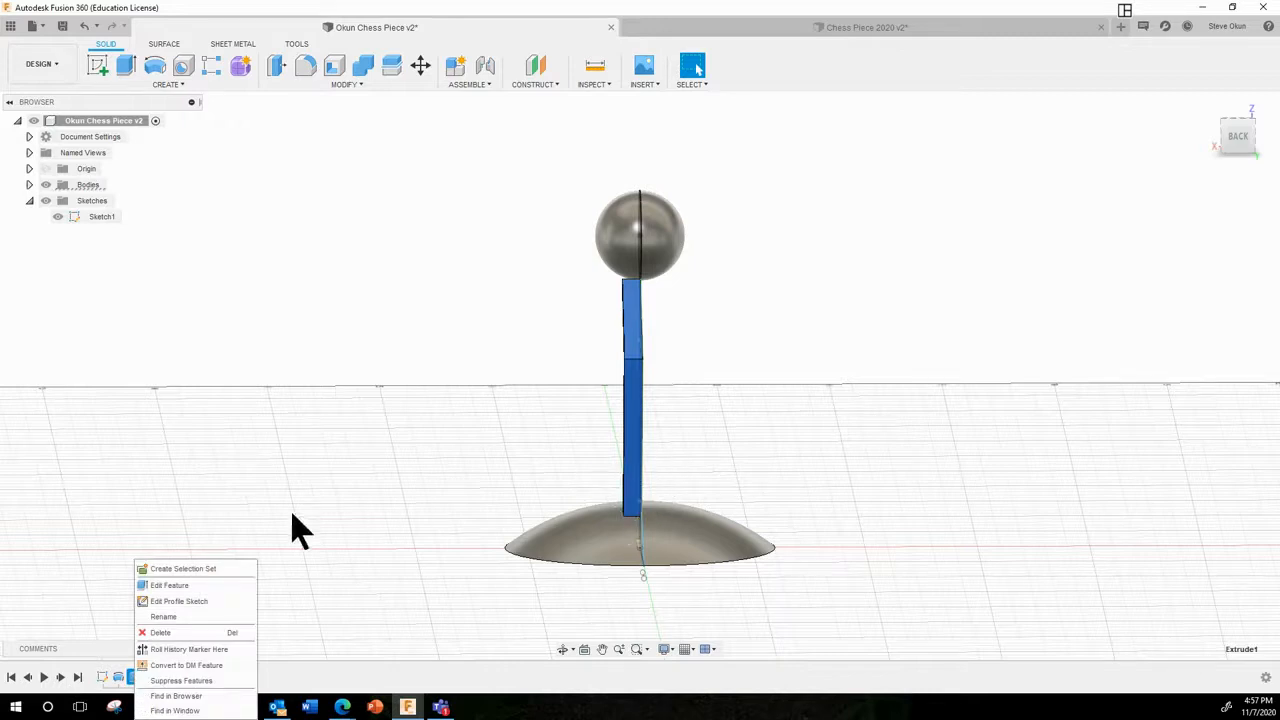
left_click(190, 587)
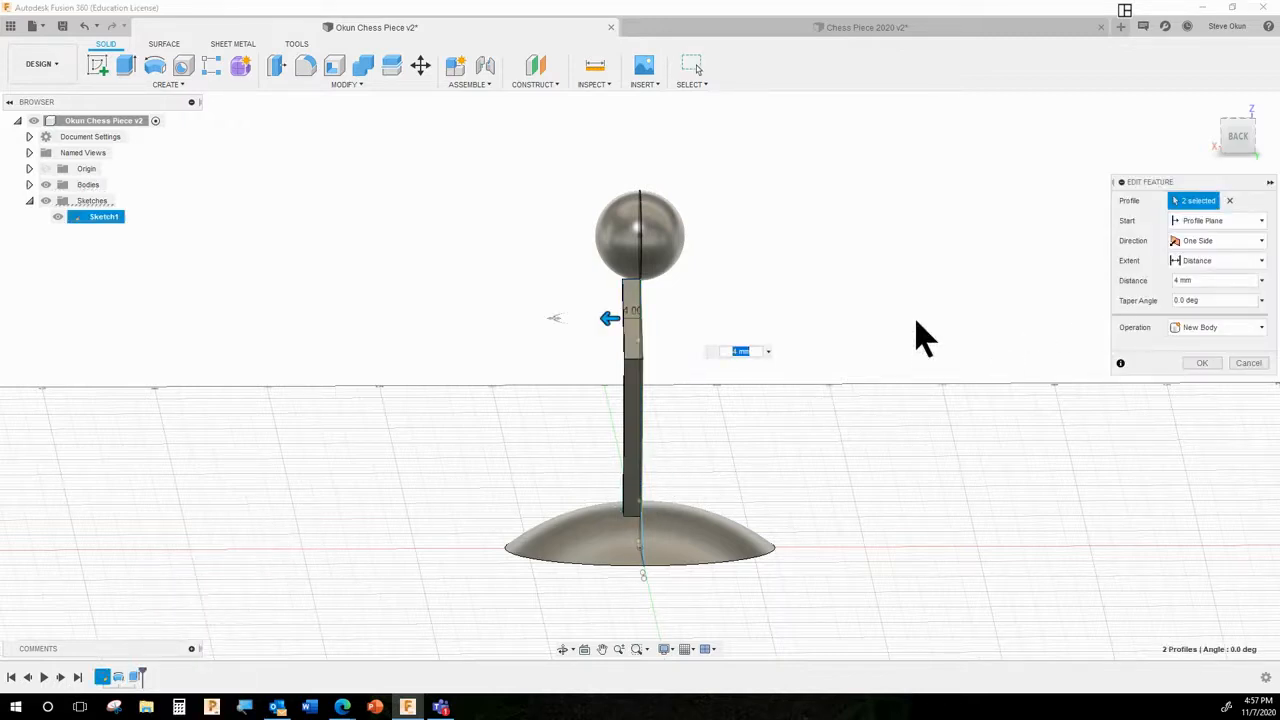
left_click(1214, 245)
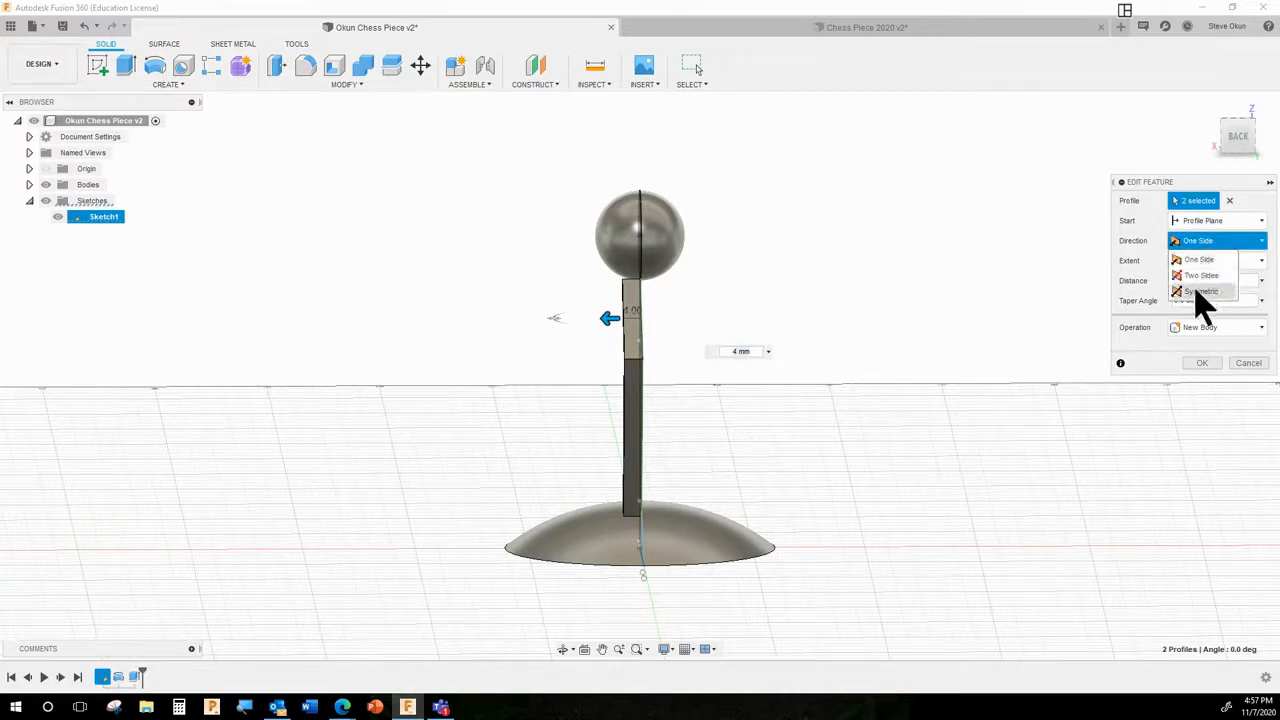
left_click(1194, 291)
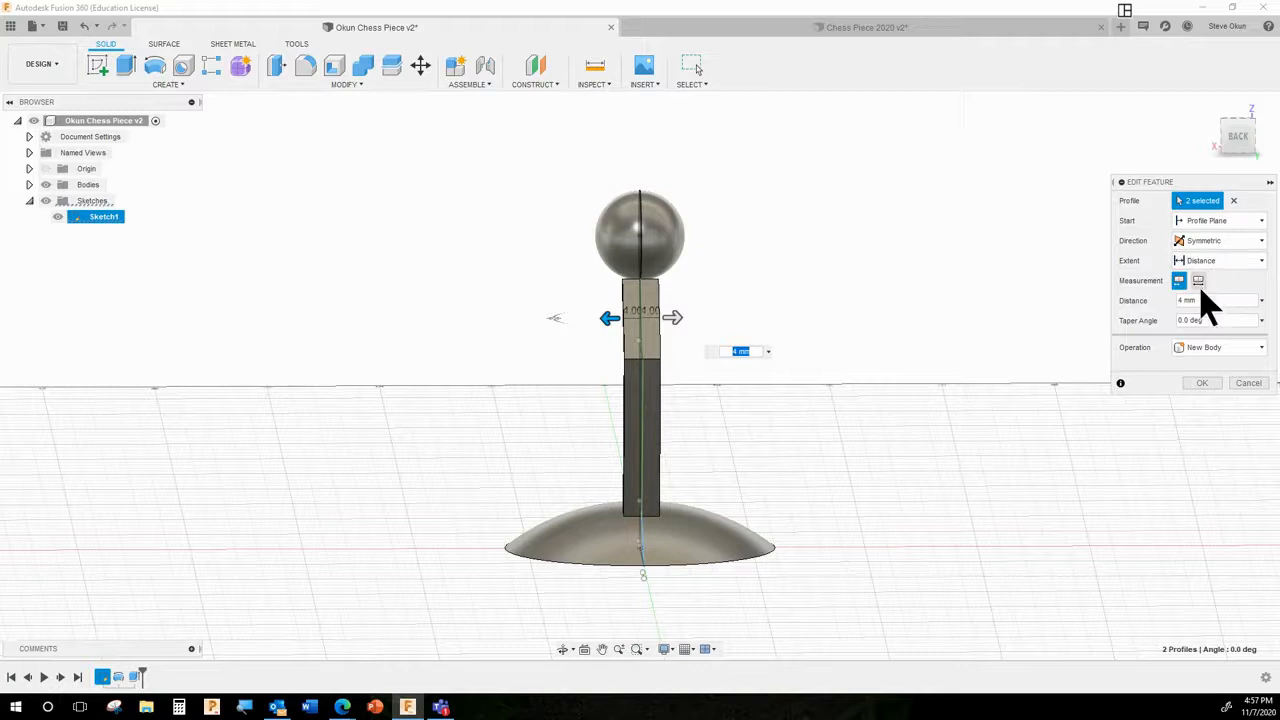
left_click(1206, 300)
left_click_drag(1206, 300, 1157, 300)
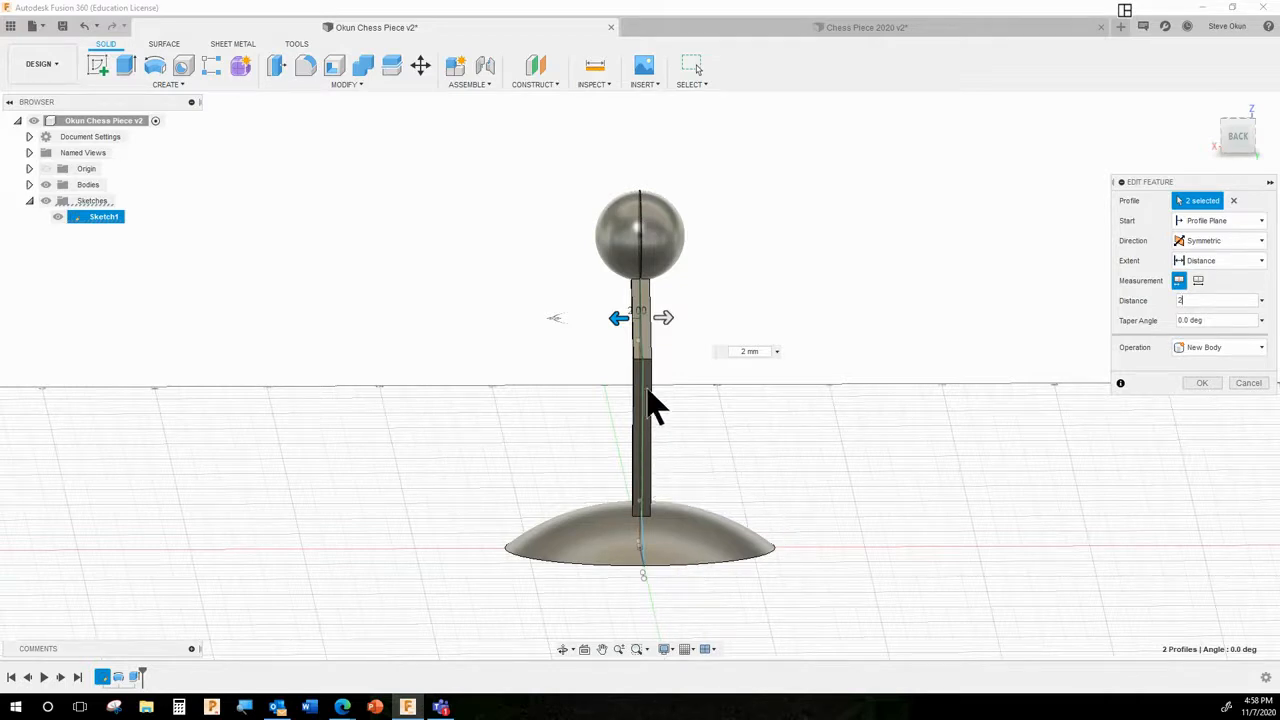
middle_click_drag(751, 346, 785, 440, "shift")
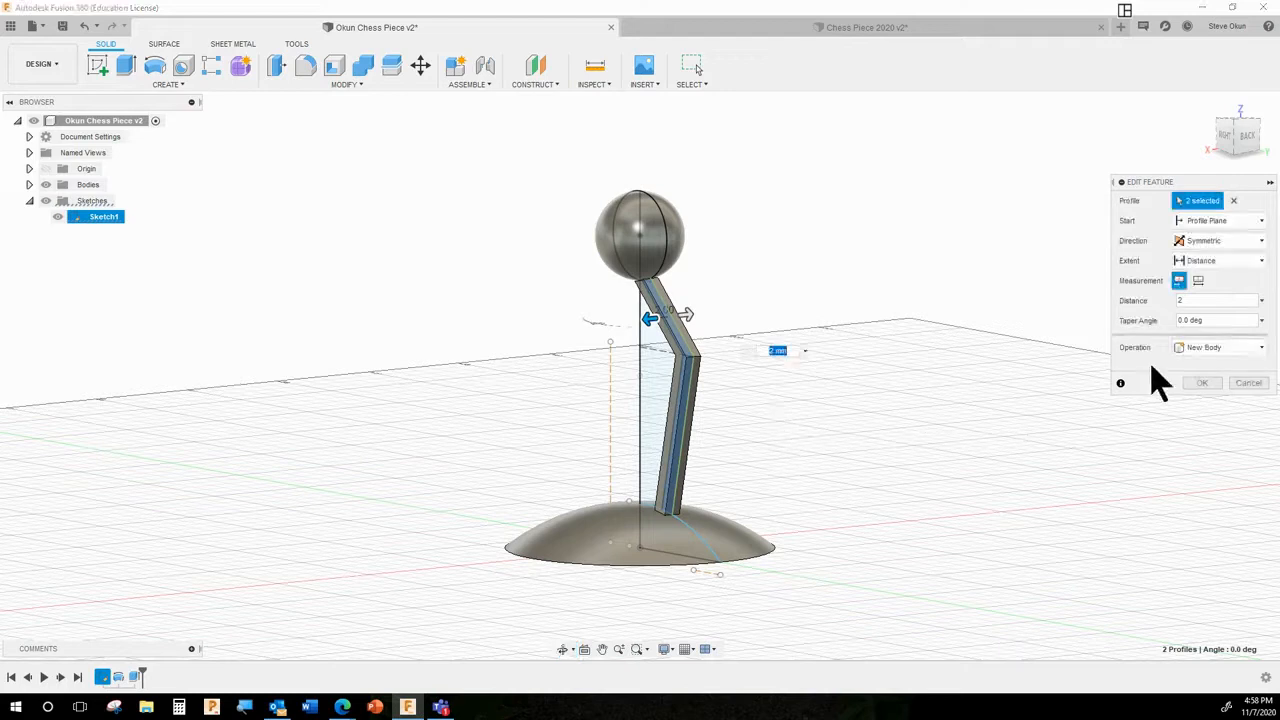
left_click(1218, 350)
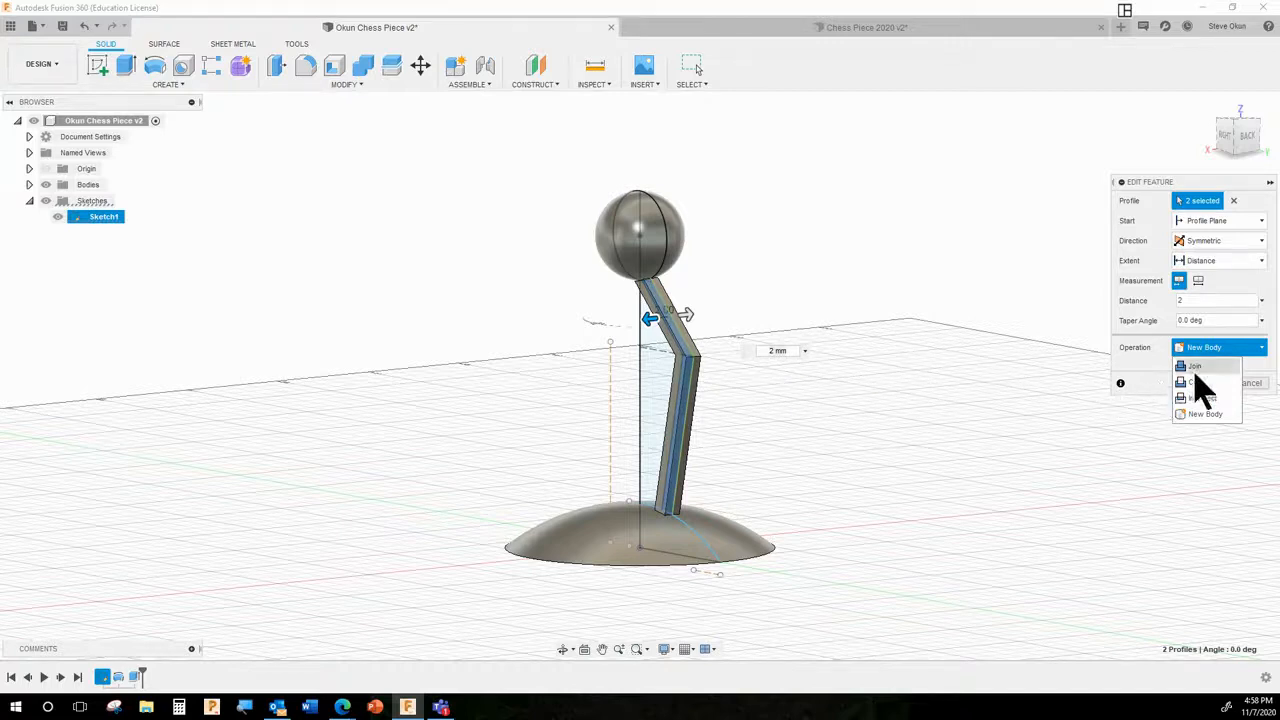
left_click(1203, 347)
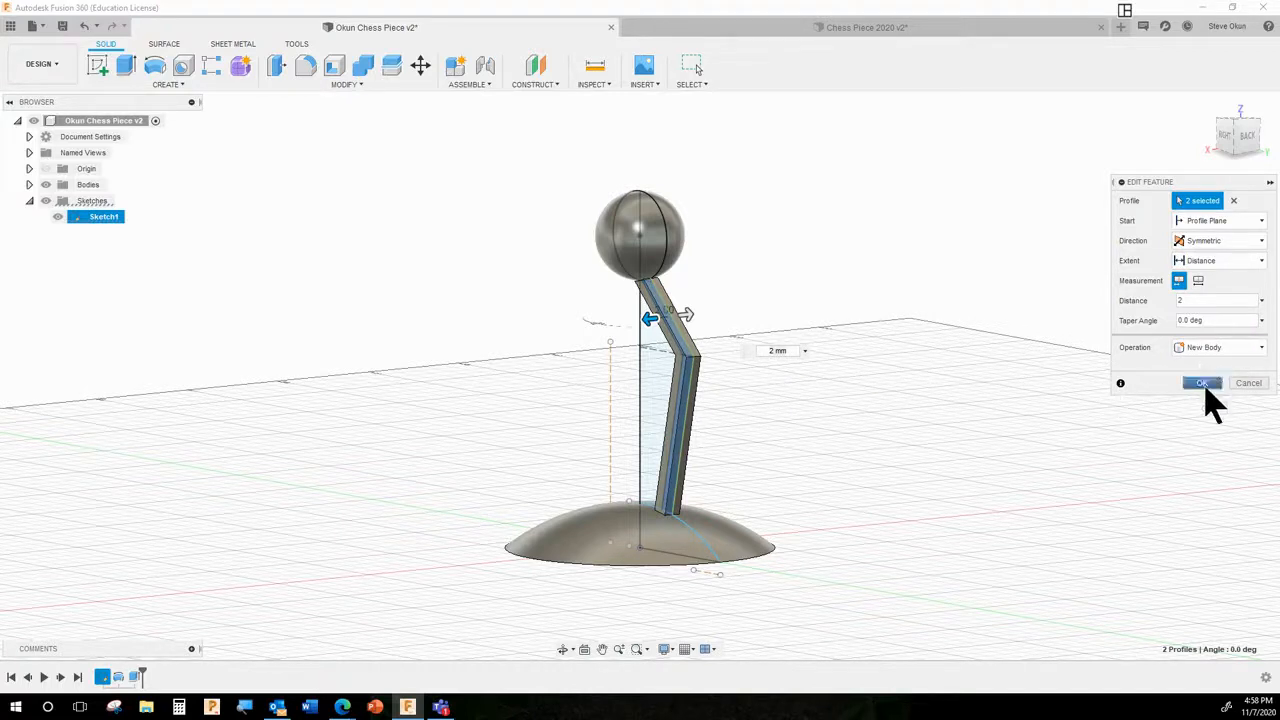
left_click(1203, 383)
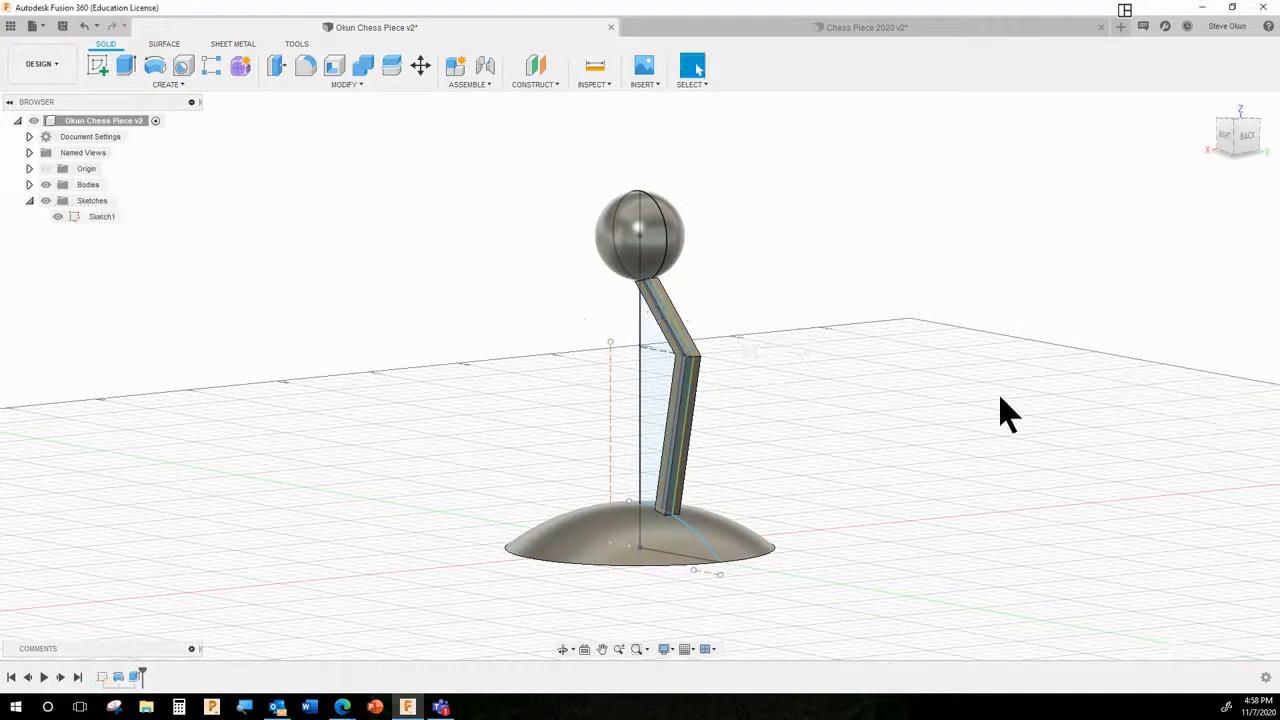
- Start a circular pattern with the pattern type set to Bodies
middle_click_drag(854, 437, 898, 450, "shift")
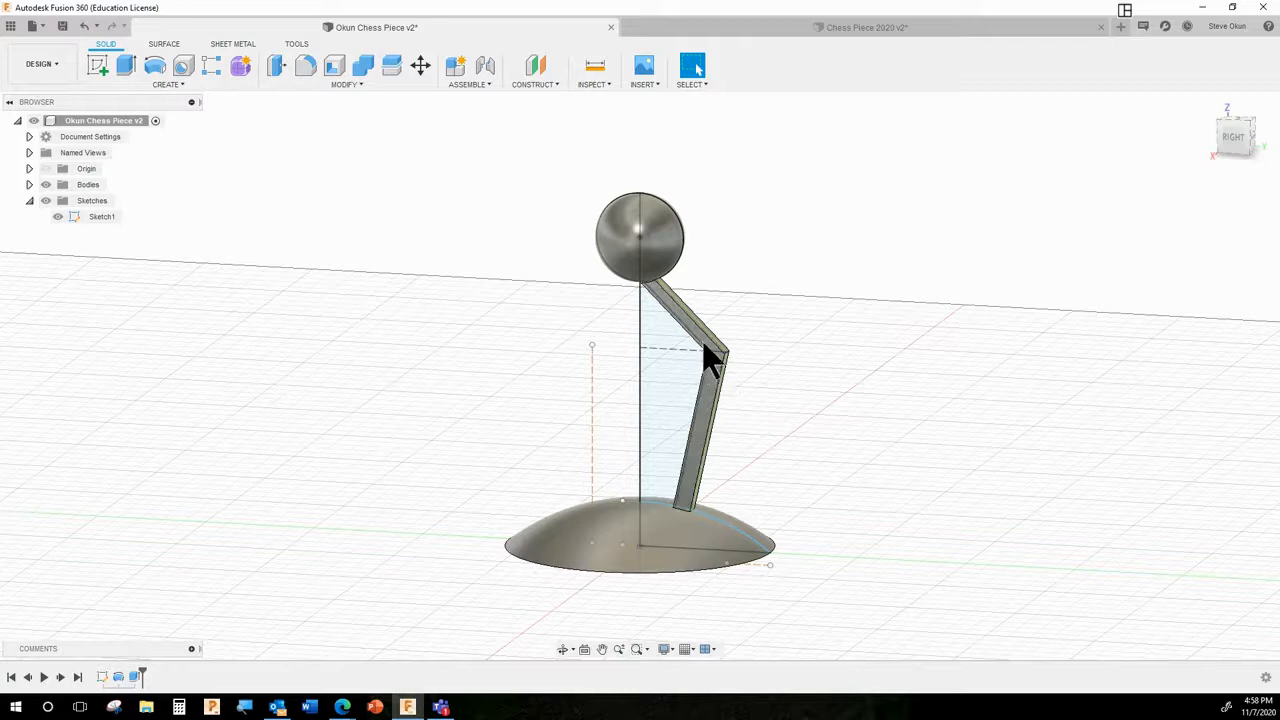
middle_click_drag(768, 390, 730, 410, "shift")
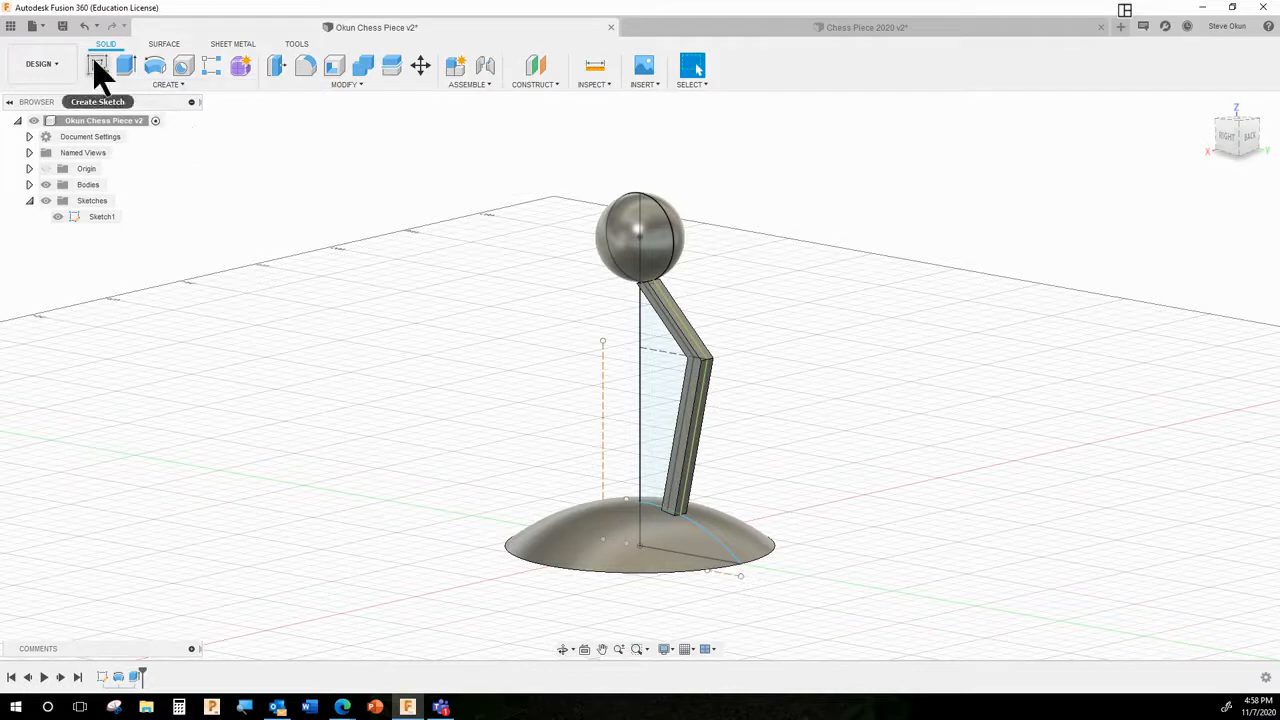
left_click(160, 88)
mouse_move(143, 393)
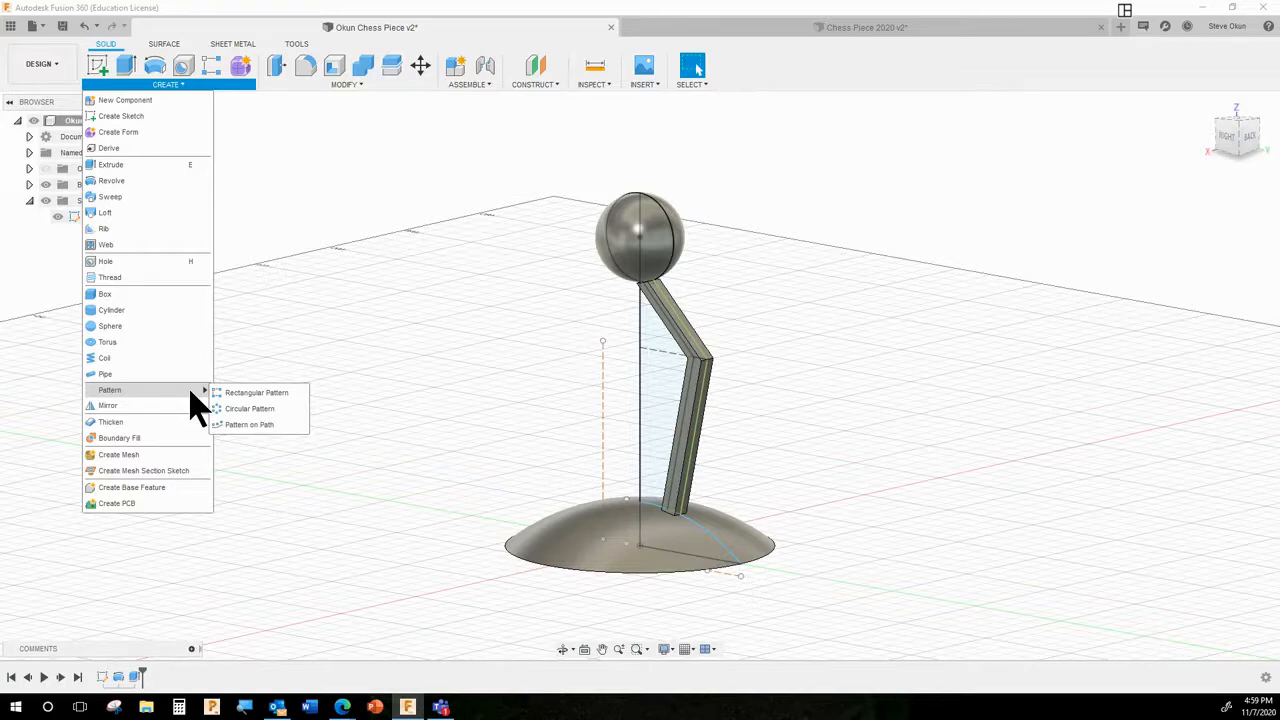
left_click(276, 410)
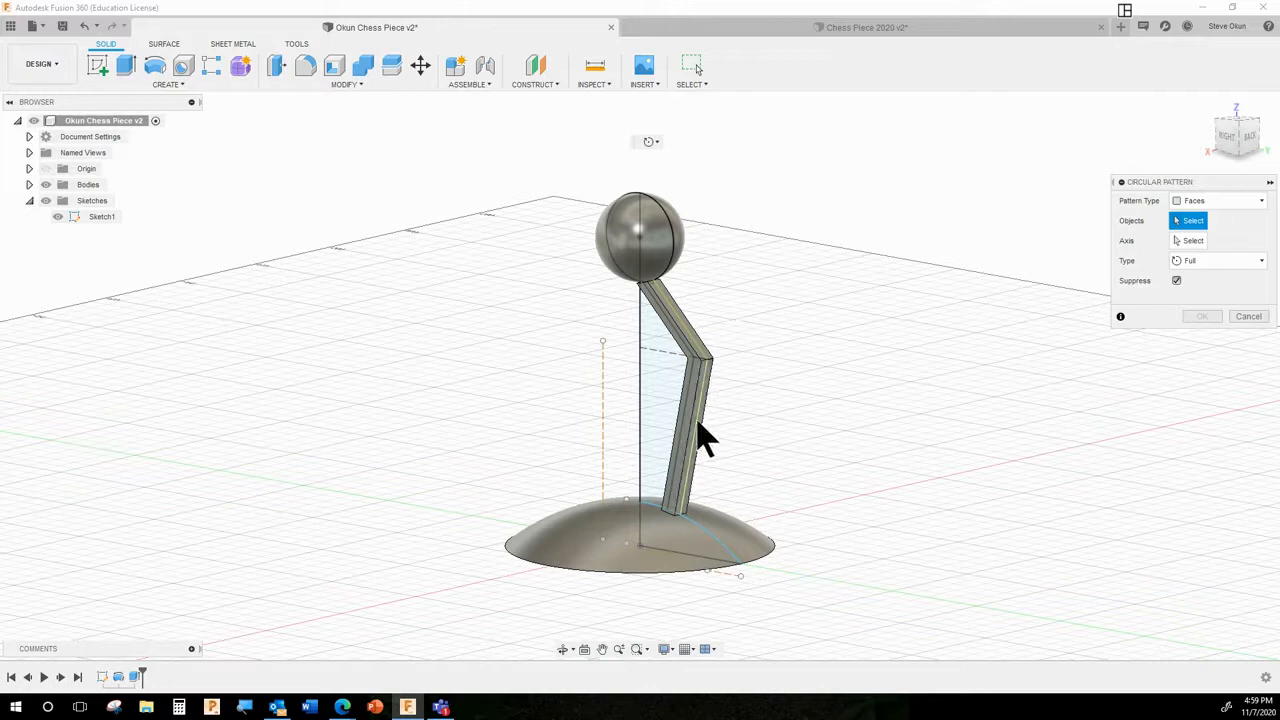
scroll(694, 434, "up", 2)
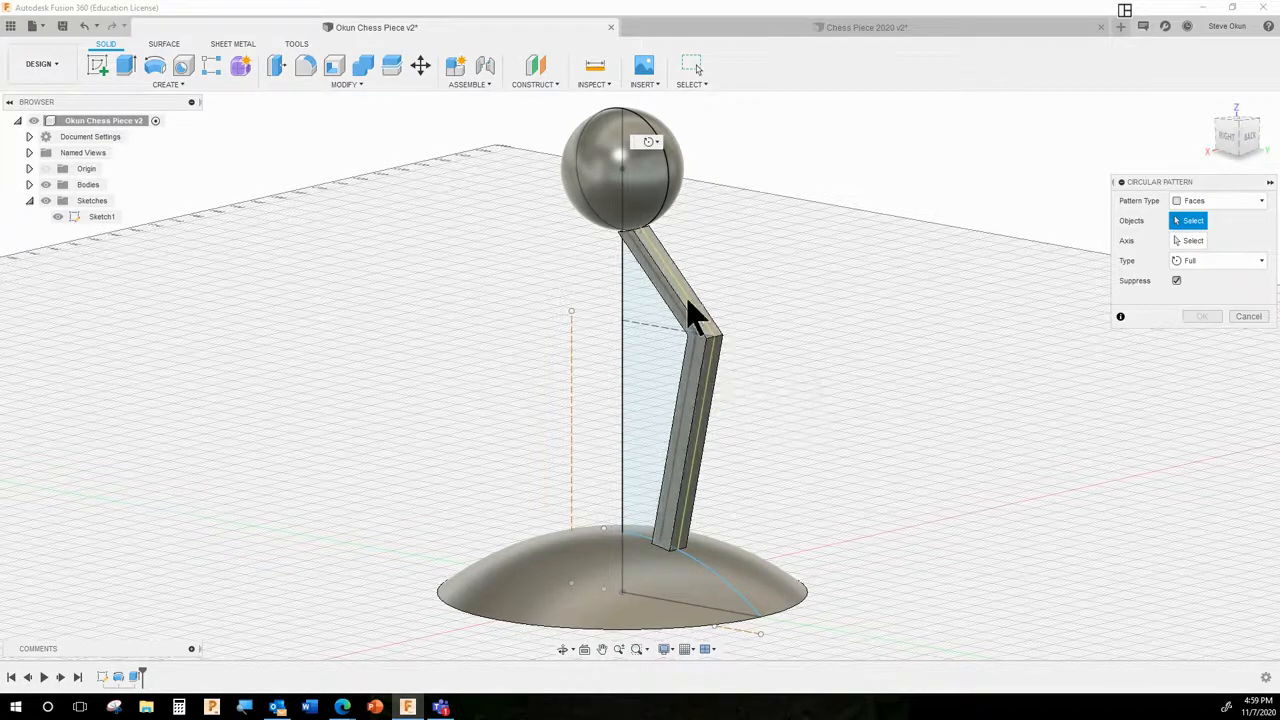
left_click(1232, 203)
left_click(1197, 235)
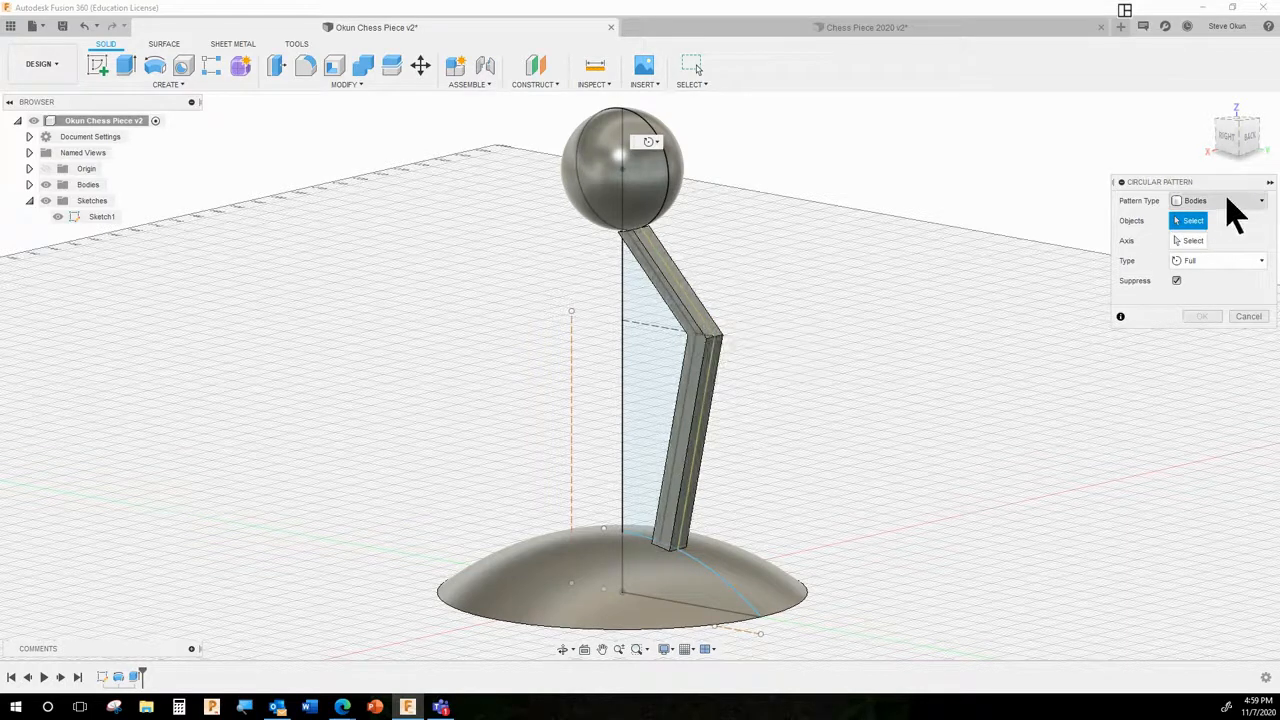
left_click(1228, 200)
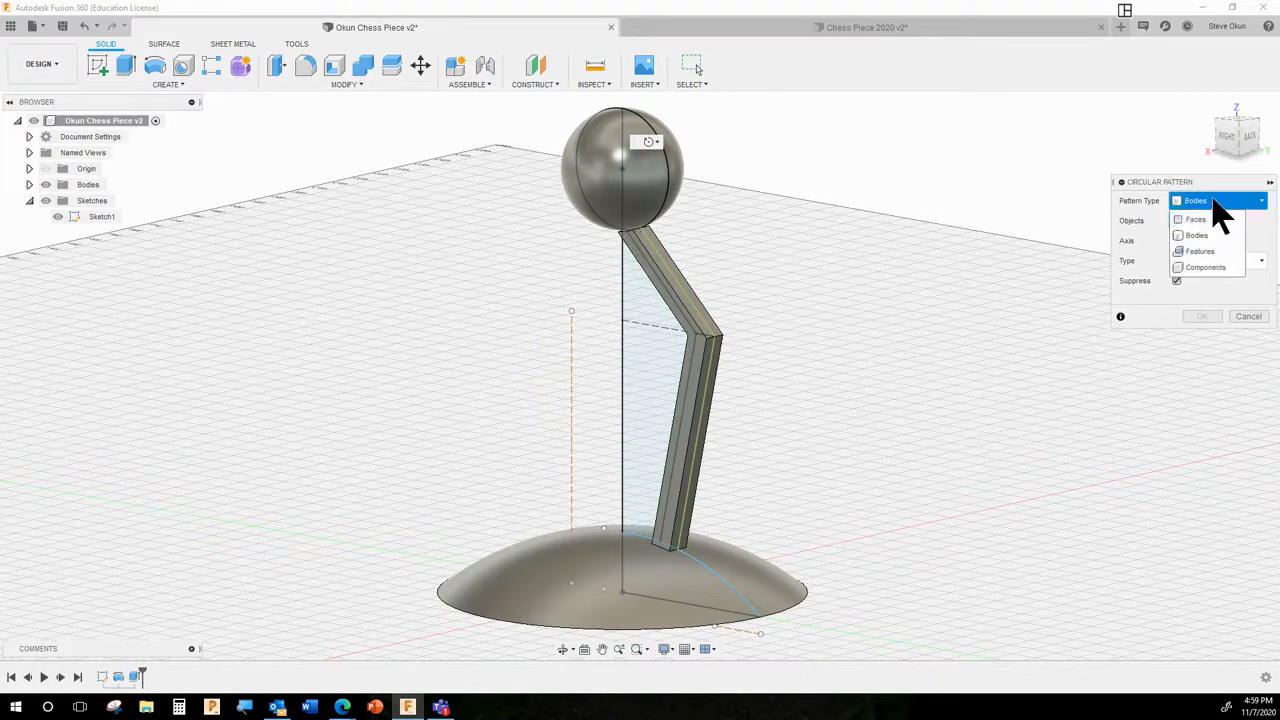
left_click(1218, 206)
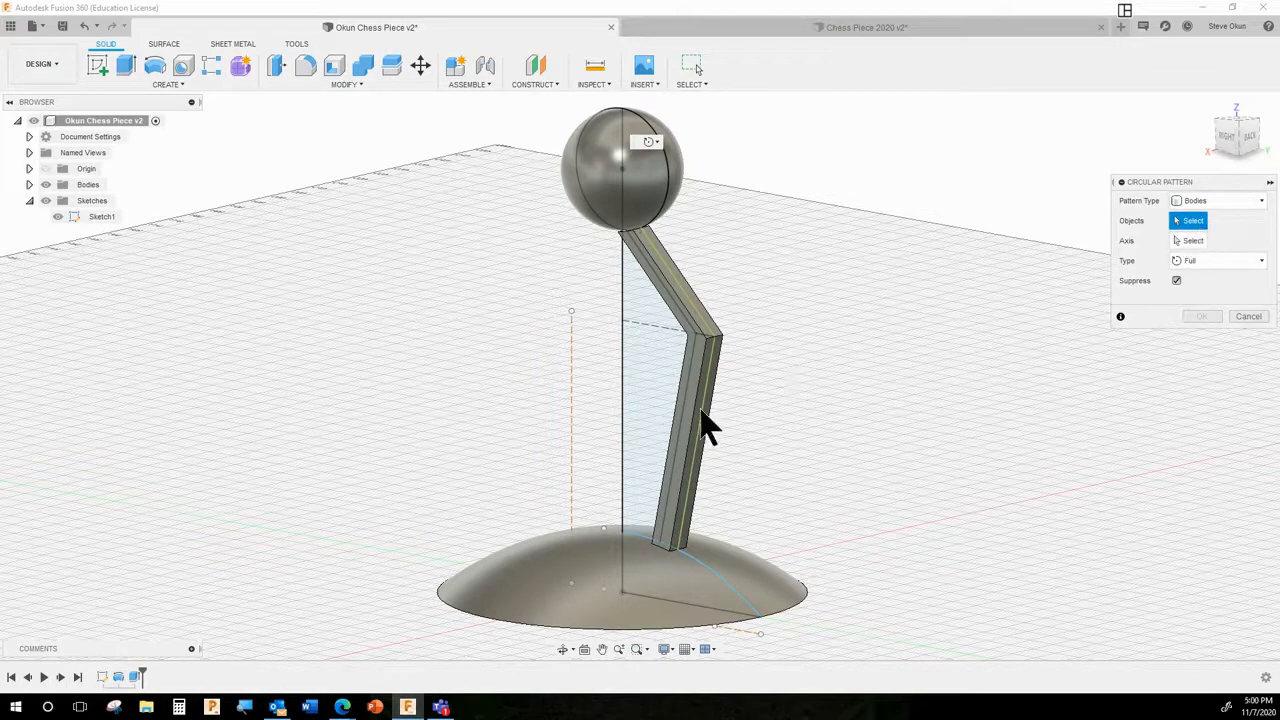
- Pattern the stem strut body in a full circle around the vertical centre line with a quantity of 5
left_click(705, 424)
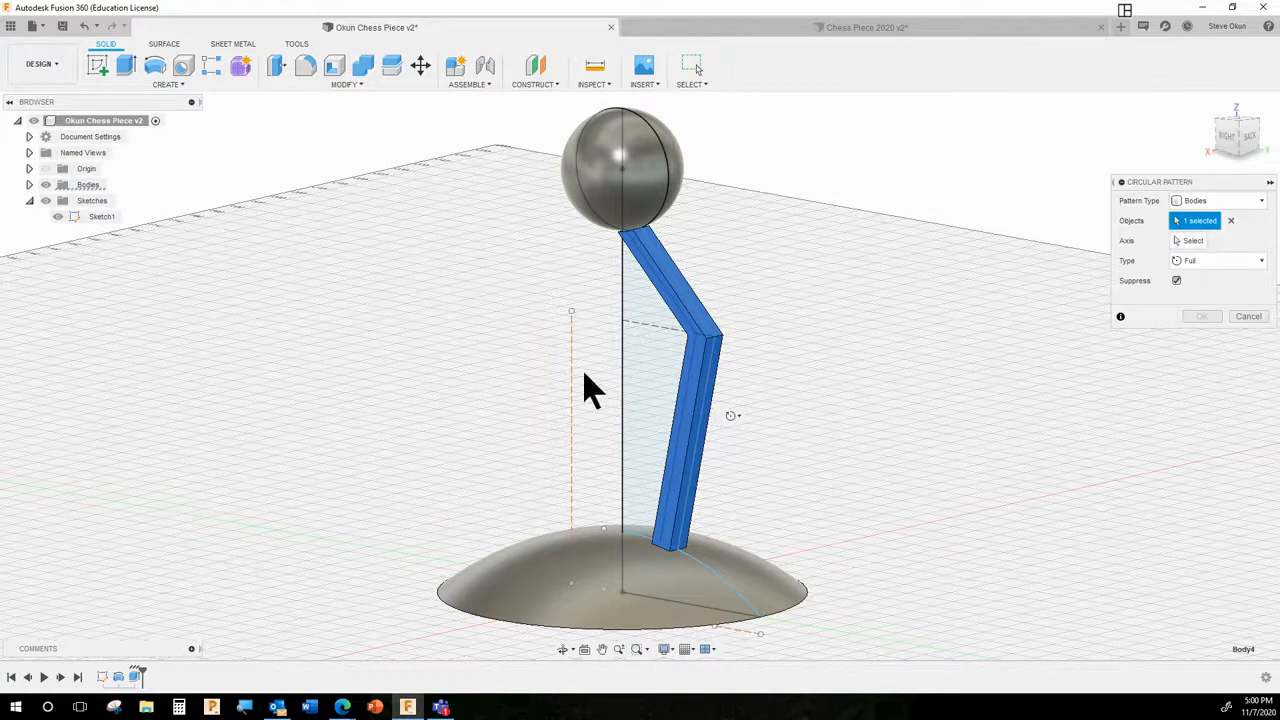
left_click(1193, 242)
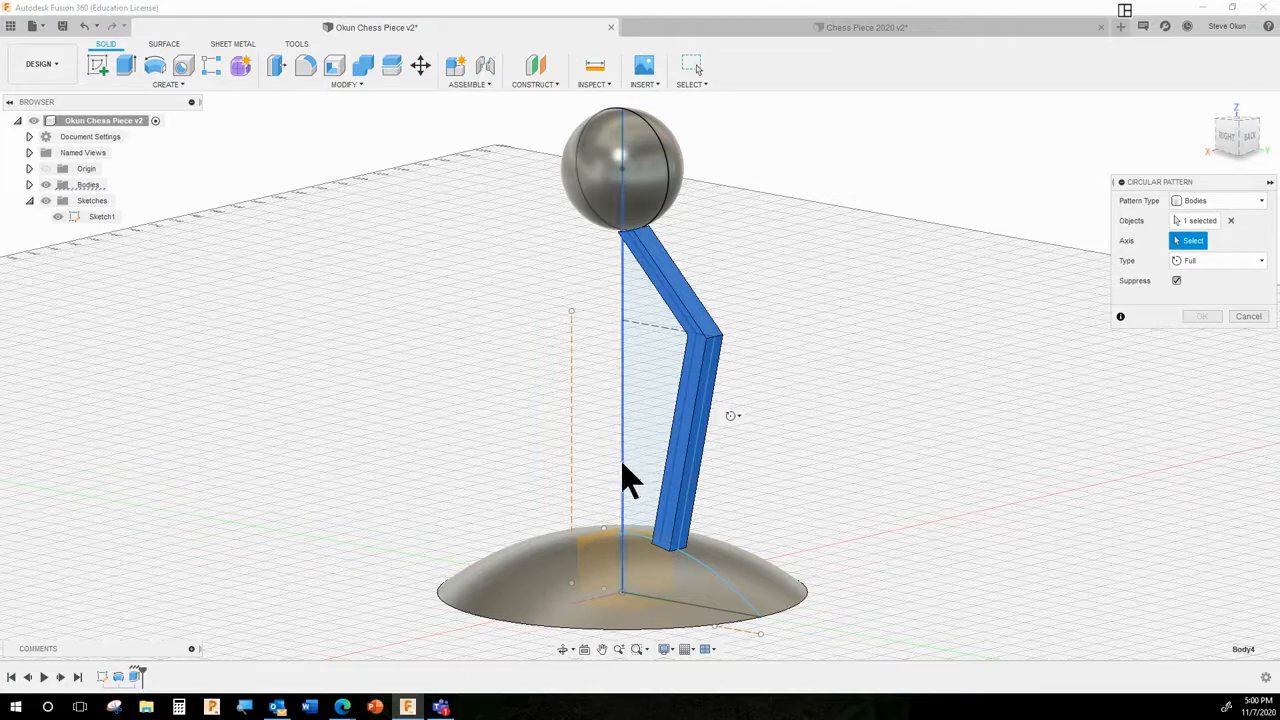
left_click(622, 478)
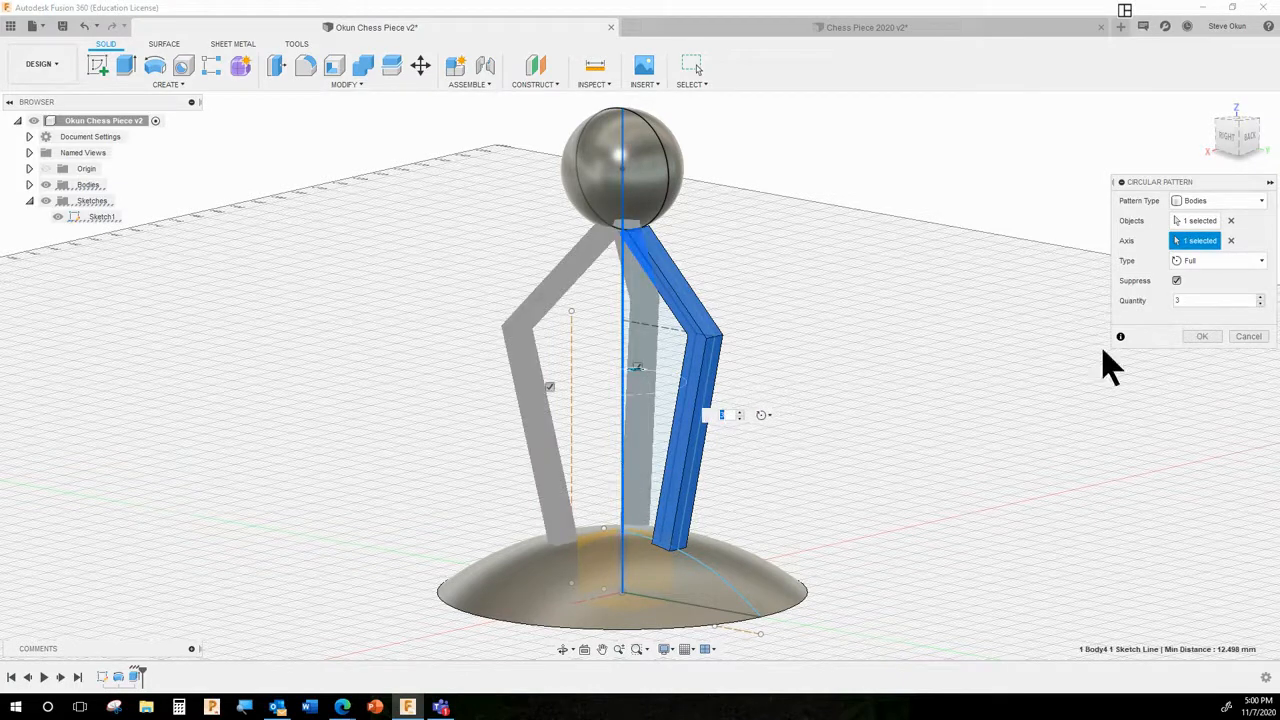
left_click_drag(1203, 302, 1158, 301)
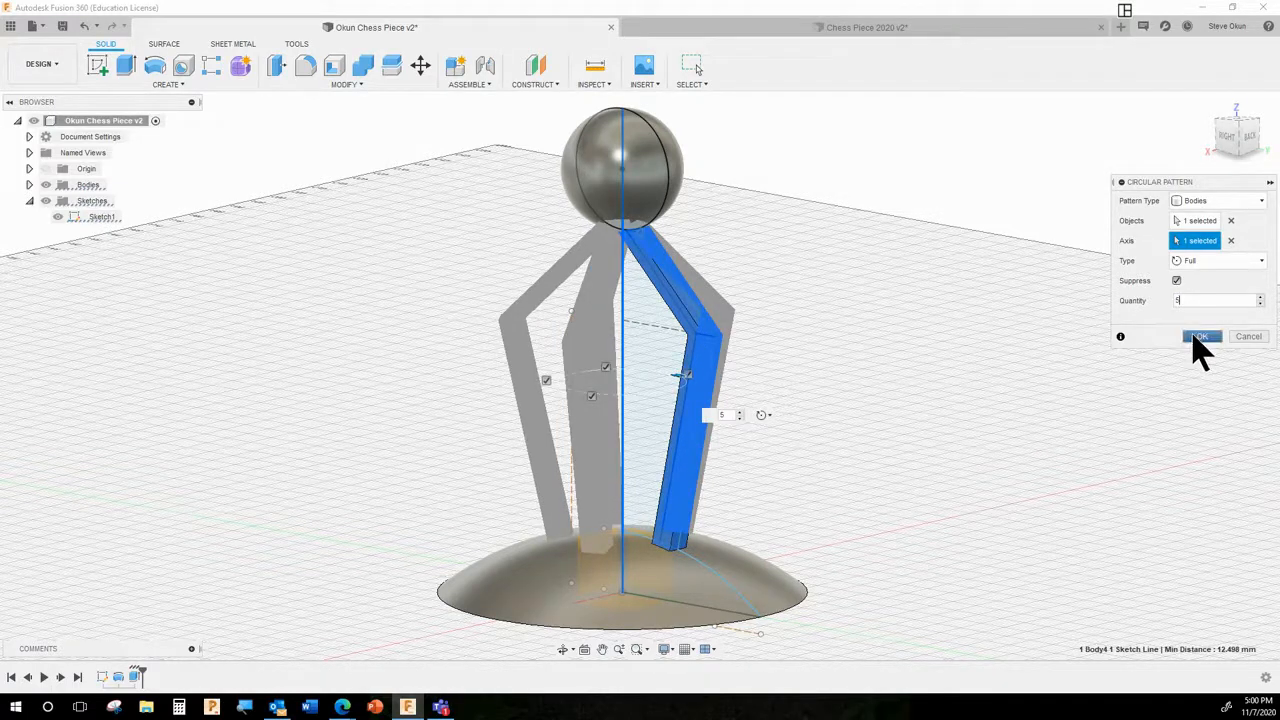
left_click(1197, 336)
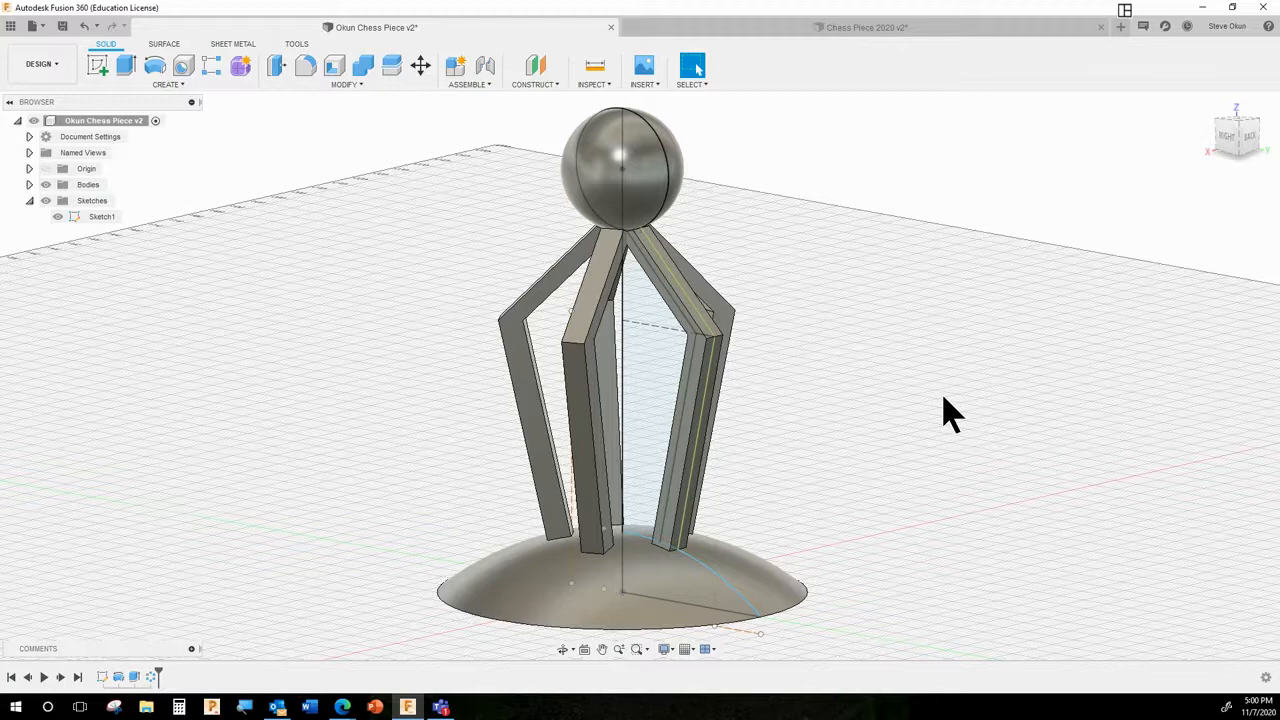
- Inspect the patterned struts from several sides and compare them with the notched struts in the Chess Piece 2020 v2 design
scroll(943, 395, "up", 1)
scroll(943, 395, "down", 2)
middle_click_drag(986, 407, 1056, 404, "shift")
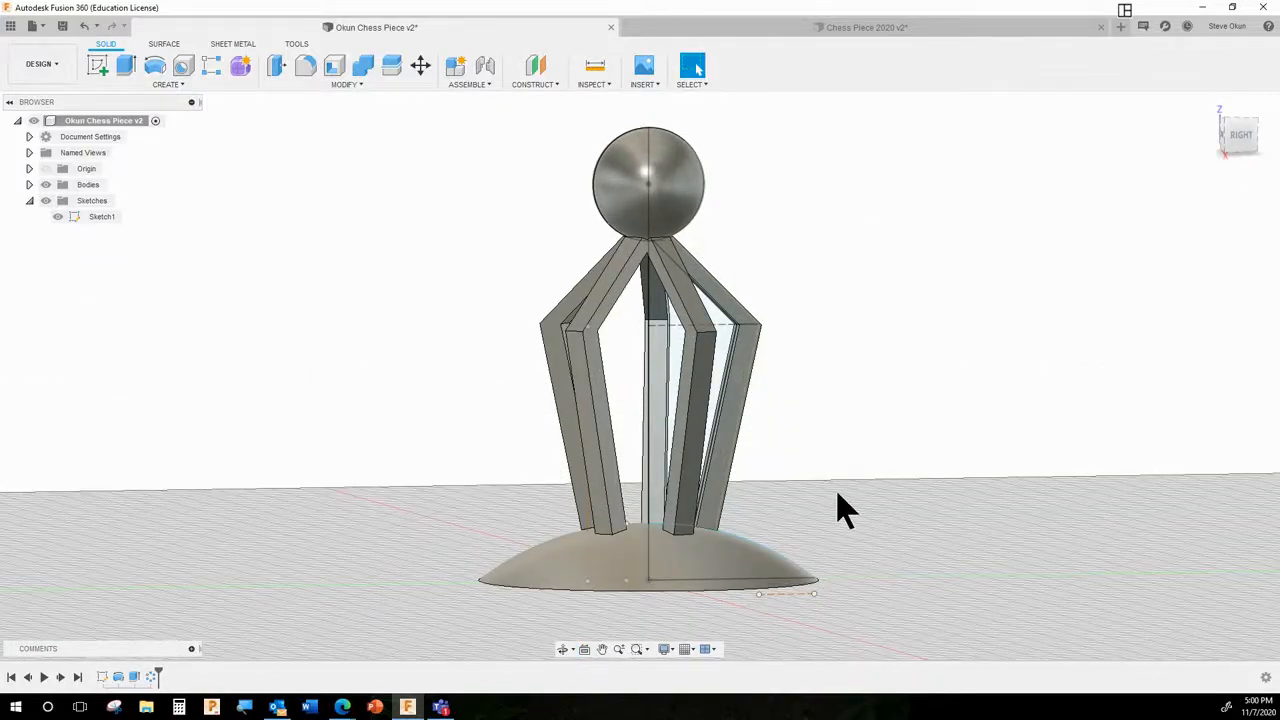
middle_click_drag(1018, 485, 1068, 487, "shift")
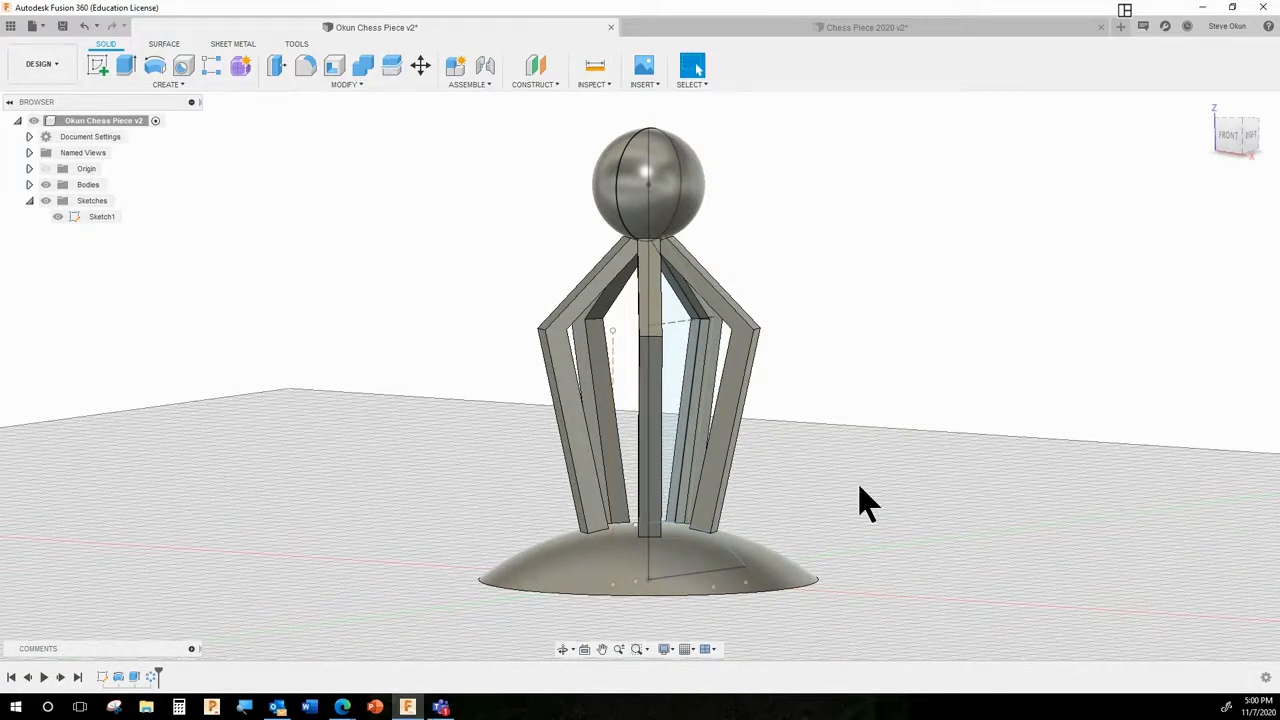
middle_click_drag(849, 449, 849, 477, "shift")
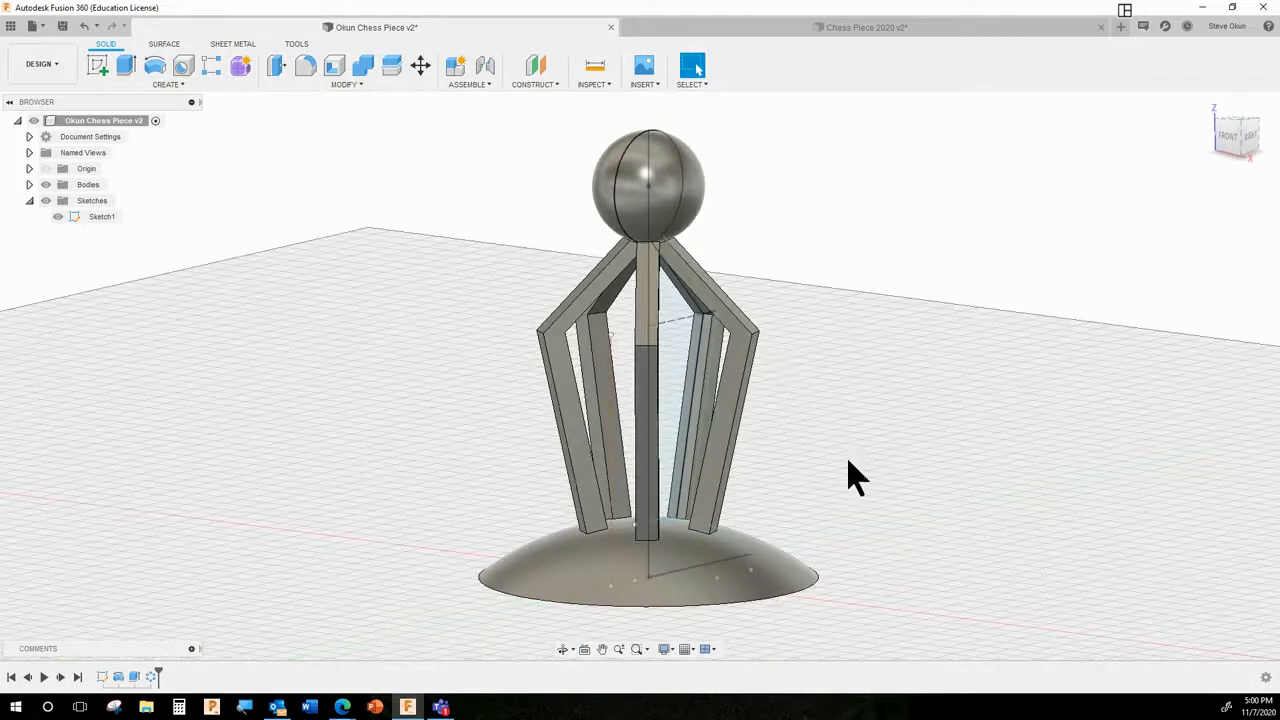
left_click(808, 27)
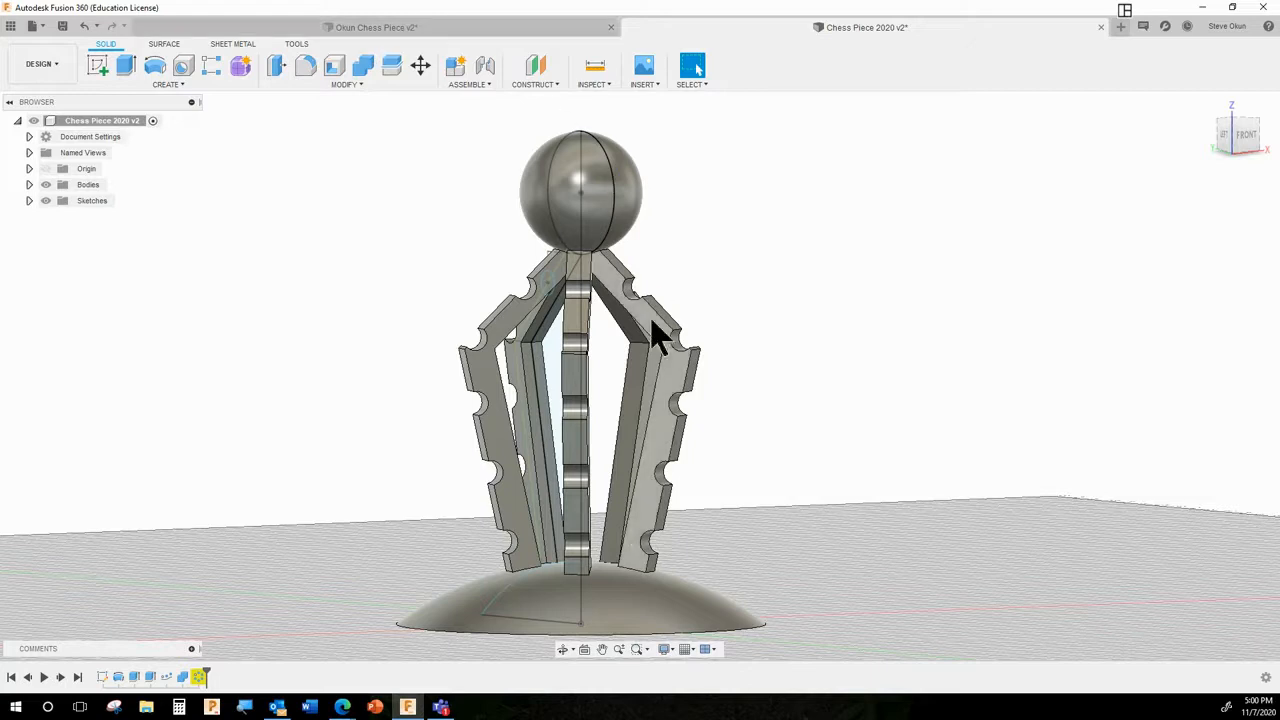
left_click(438, 26)
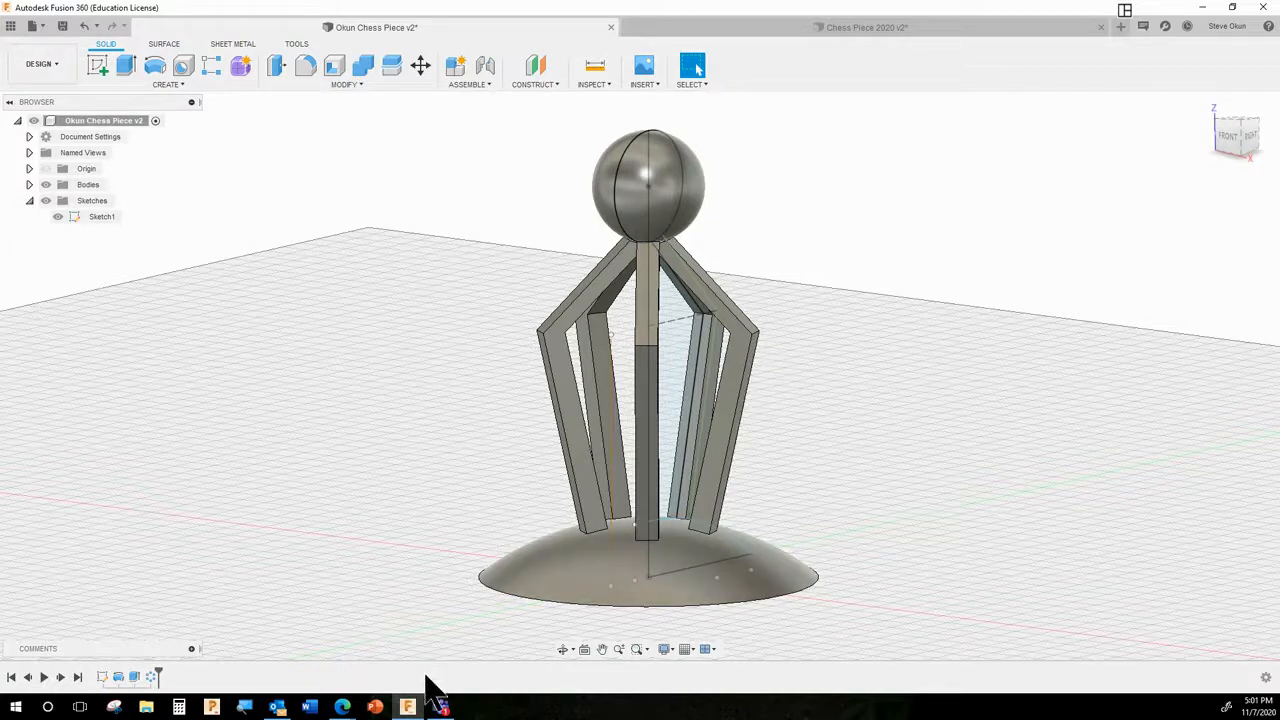
mouse_move(343, 708)
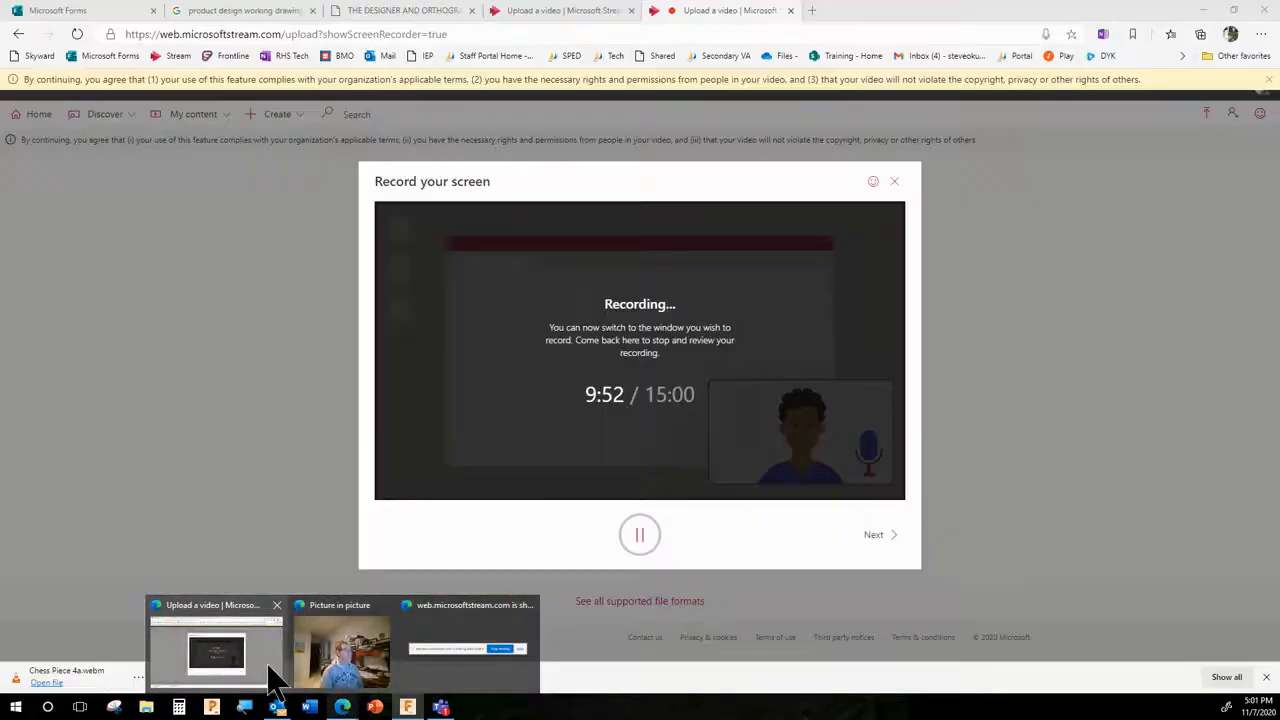
left_click(265, 675)
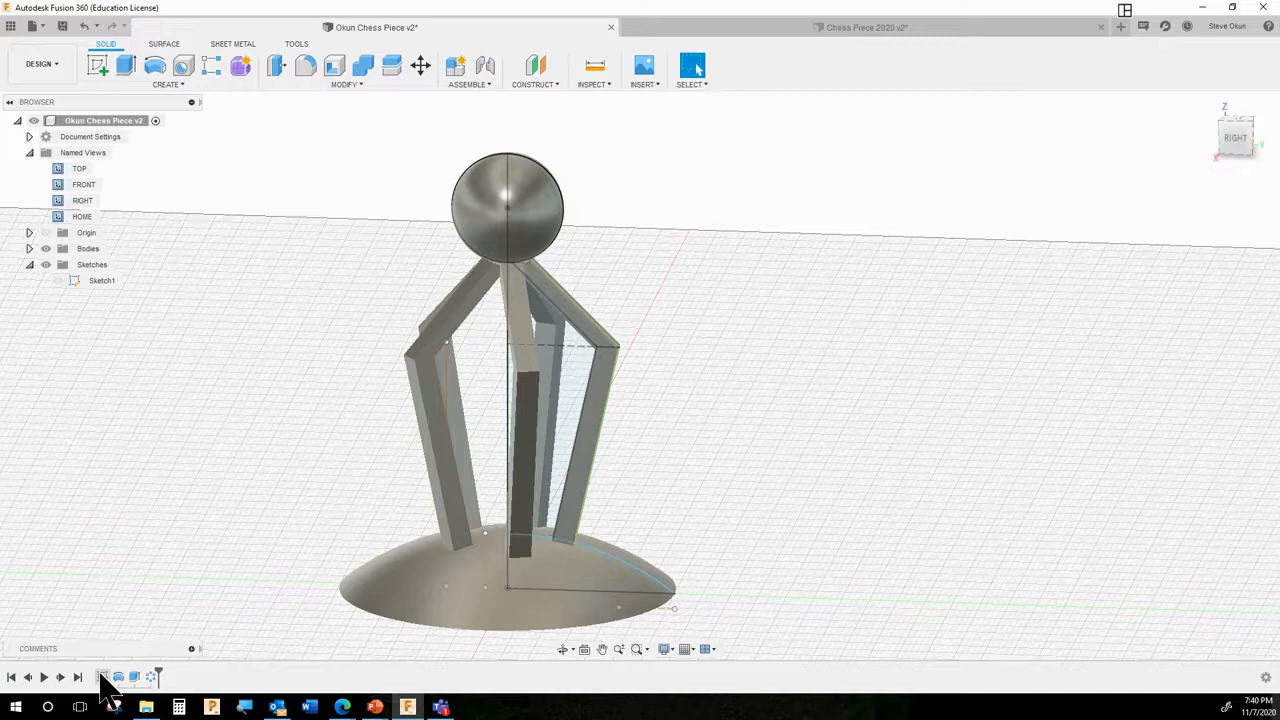
- Open Sketch1 for editing
right_click(103, 677)
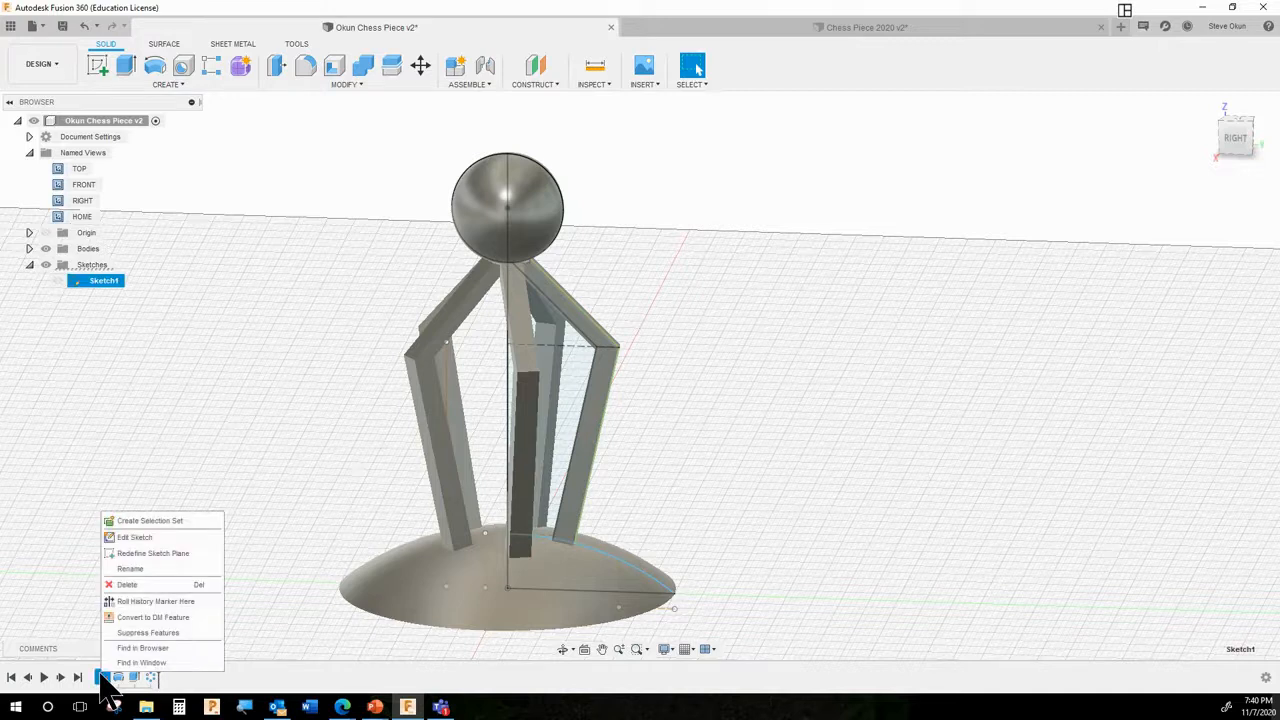
left_click(134, 538)
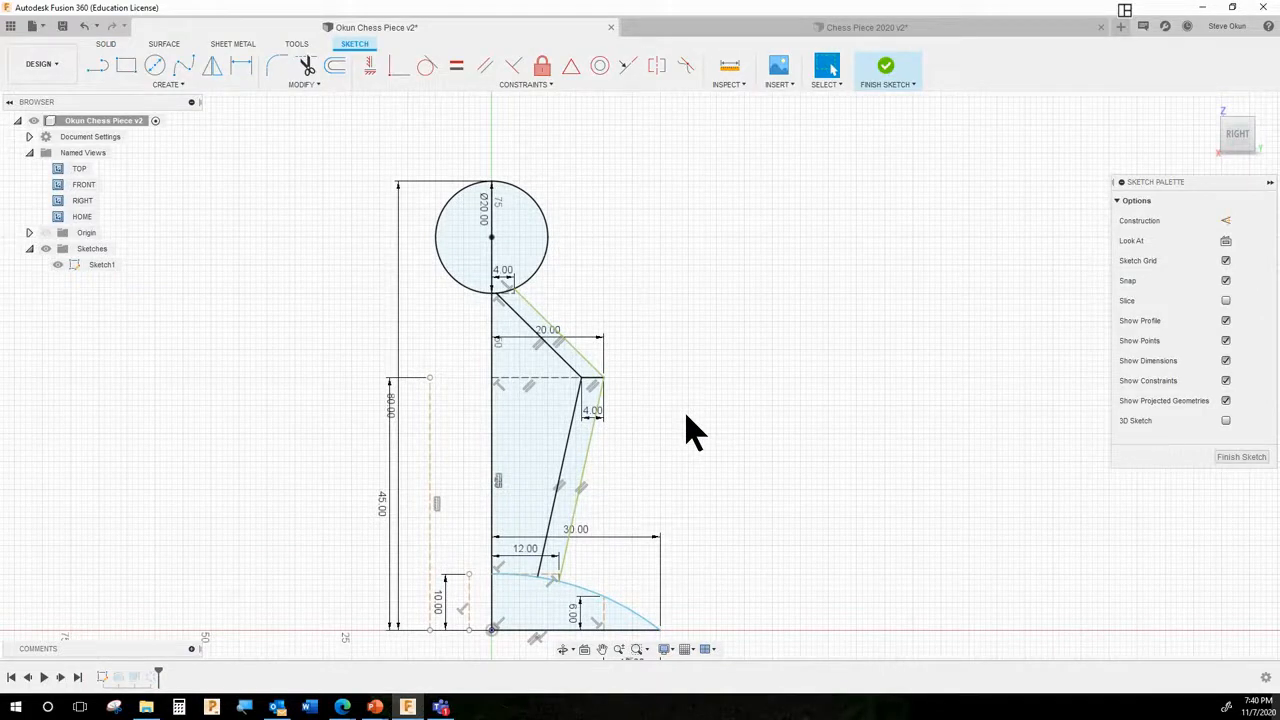
scroll(580, 306, "up", 1)
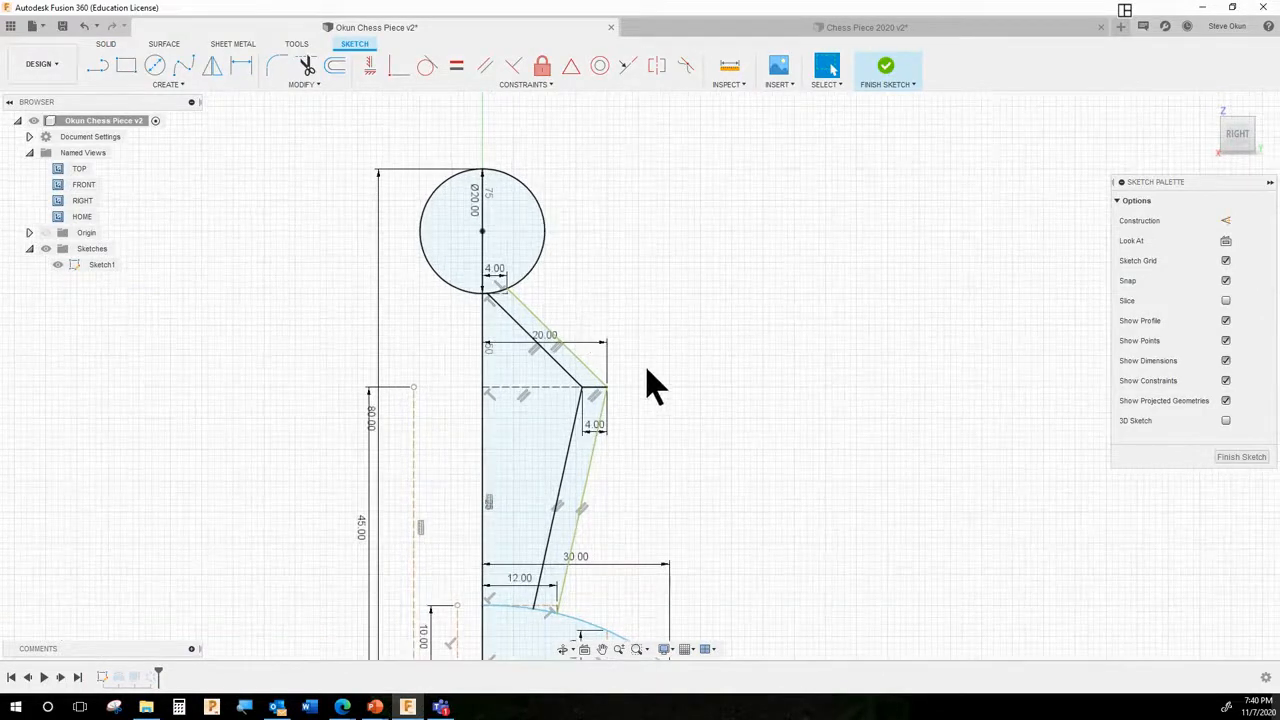
scroll(668, 428, "down", 1)
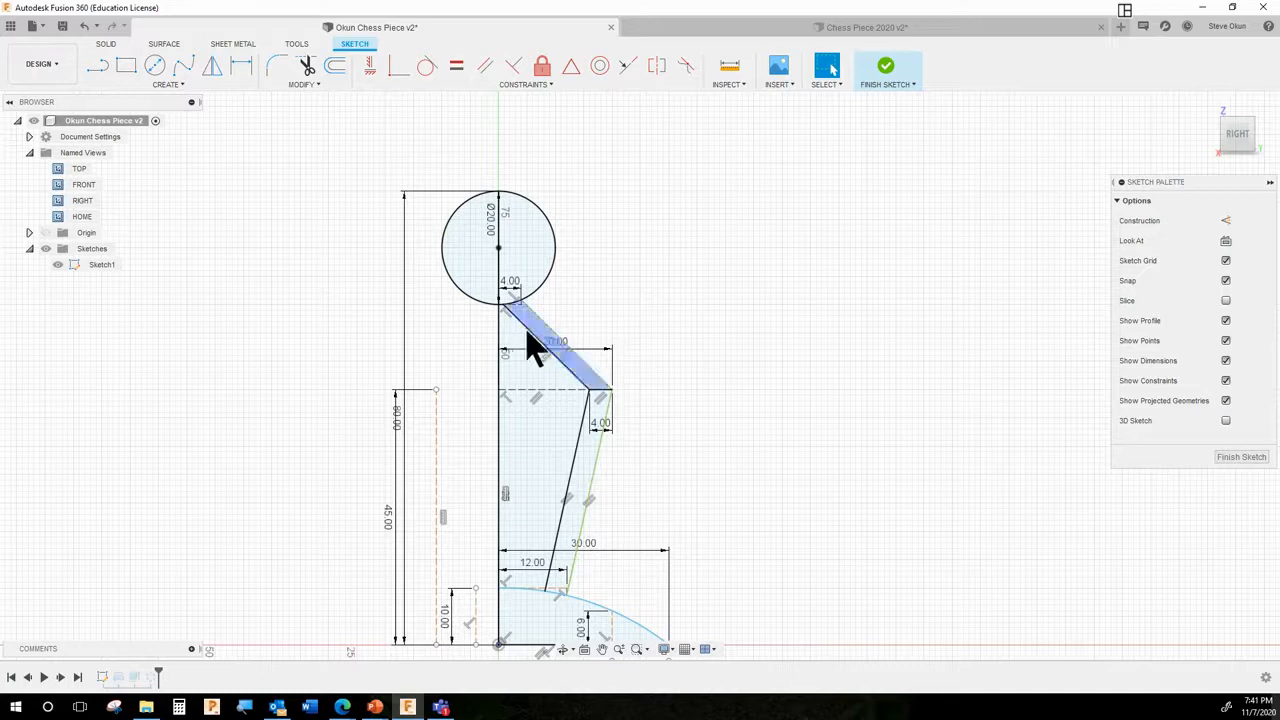
scroll(674, 528, "up", 1)
scroll(689, 638, "down", 1)
scroll(689, 638, "up", 1)
scroll(689, 638, "down", 1)
scroll(671, 494, "down", 1)
scroll(655, 302, "down", 1)
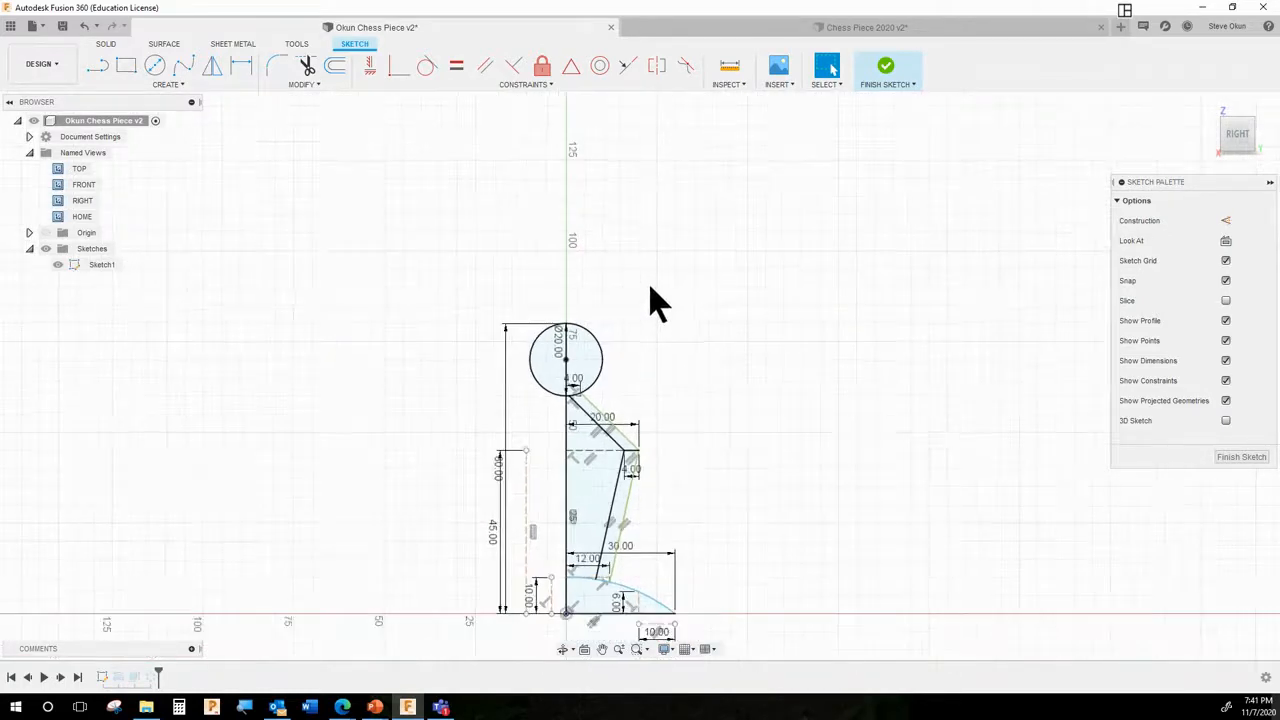
scroll(655, 302, "down", 1)
scroll(720, 471, "up", 1)
scroll(726, 500, "up", 2)
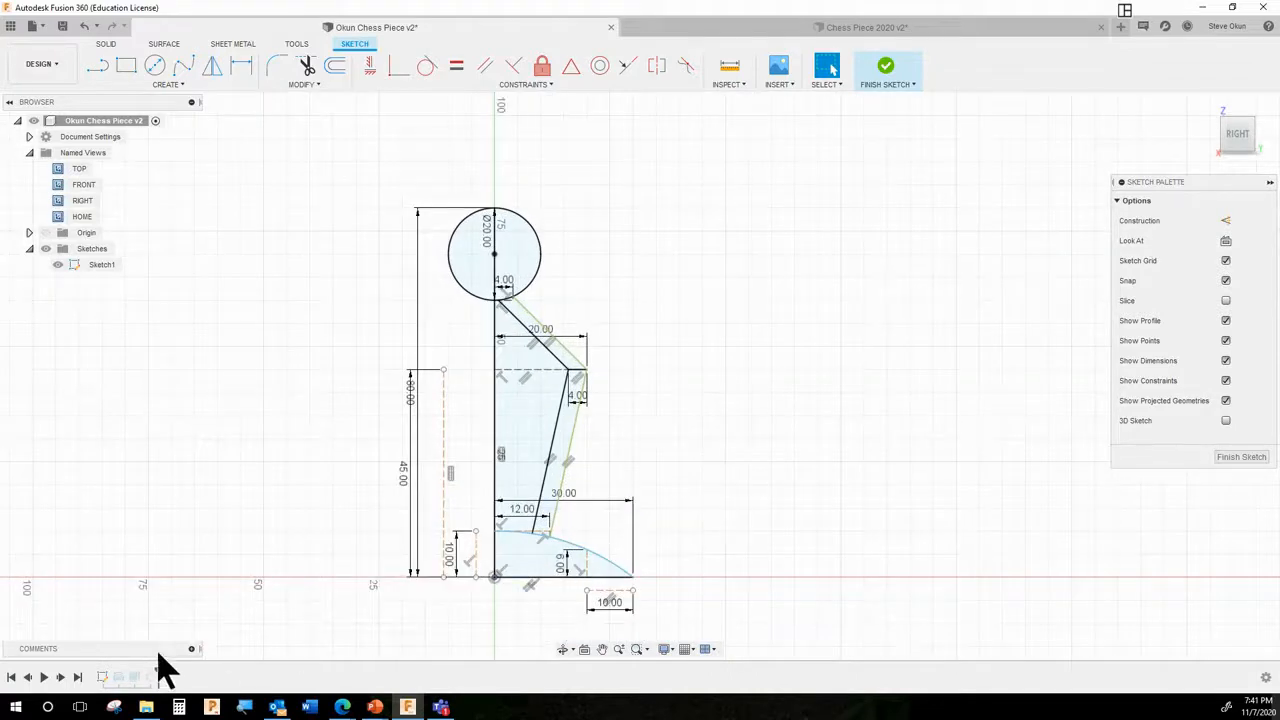
- Sketch a vertical 55 mm line upward from the horizontal axis, just beyond the base's outer end
left_click(98, 66)
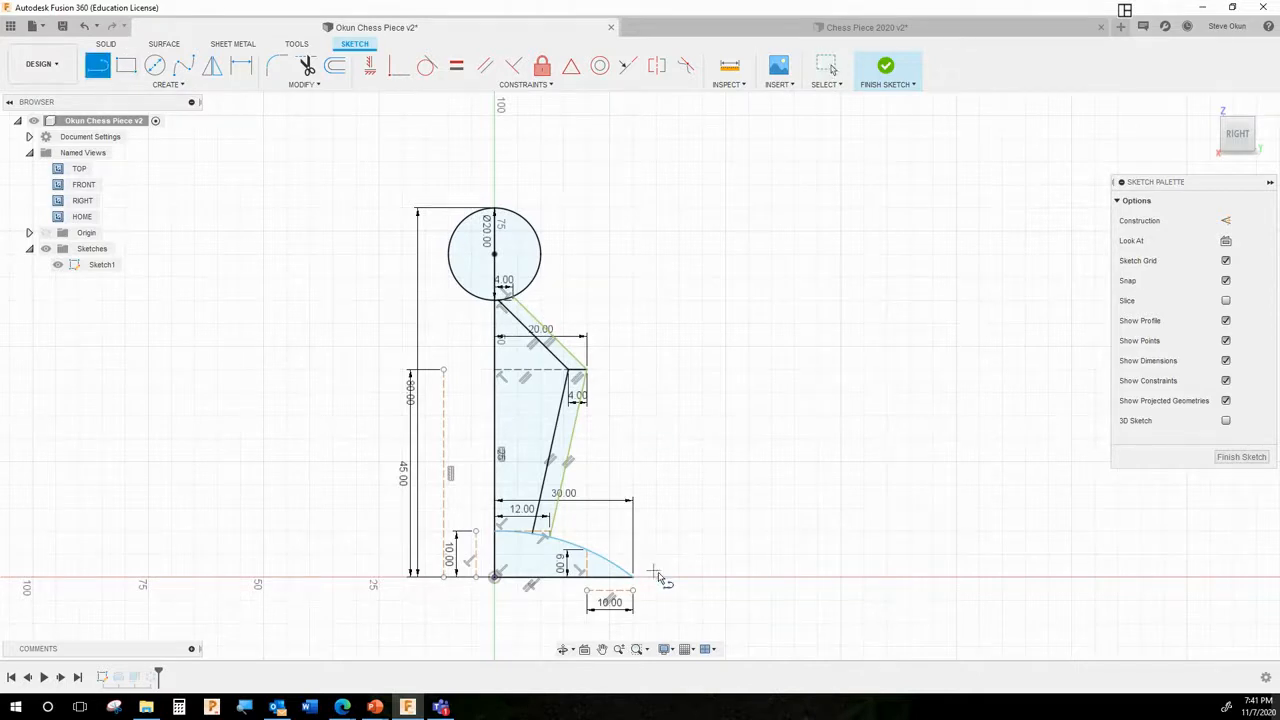
scroll(657, 577, "up", 2)
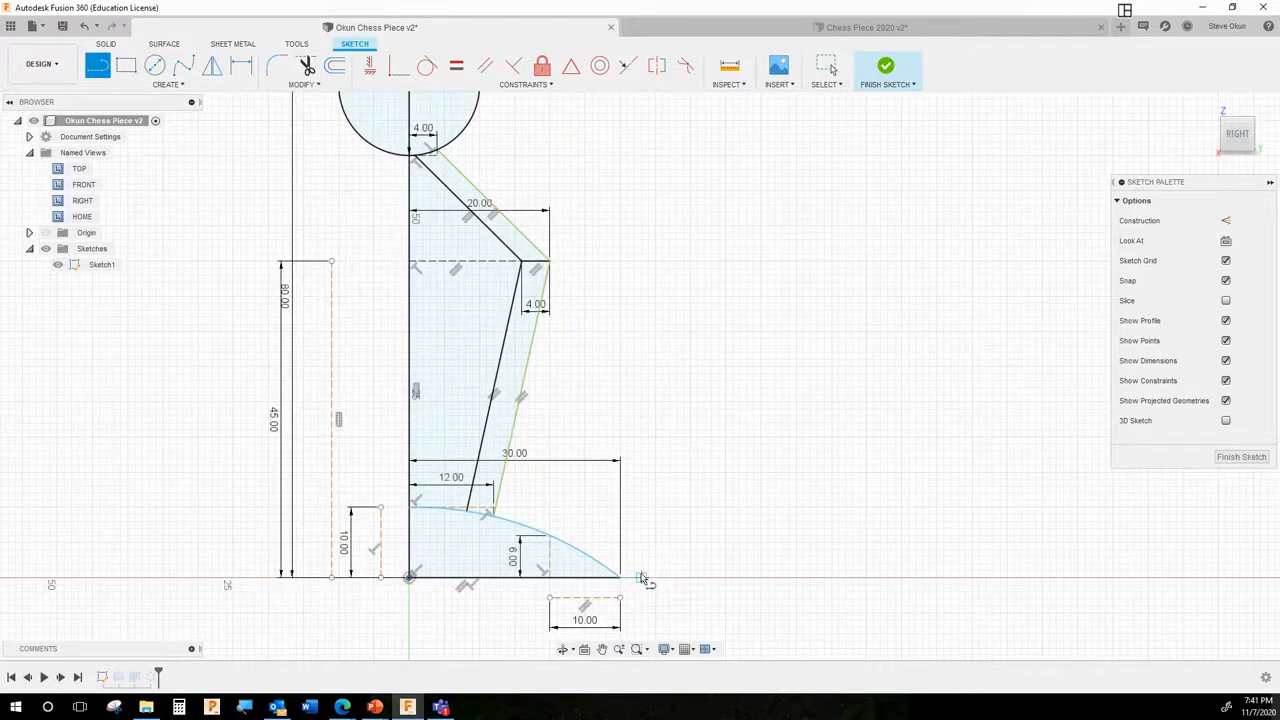
left_click(635, 578)
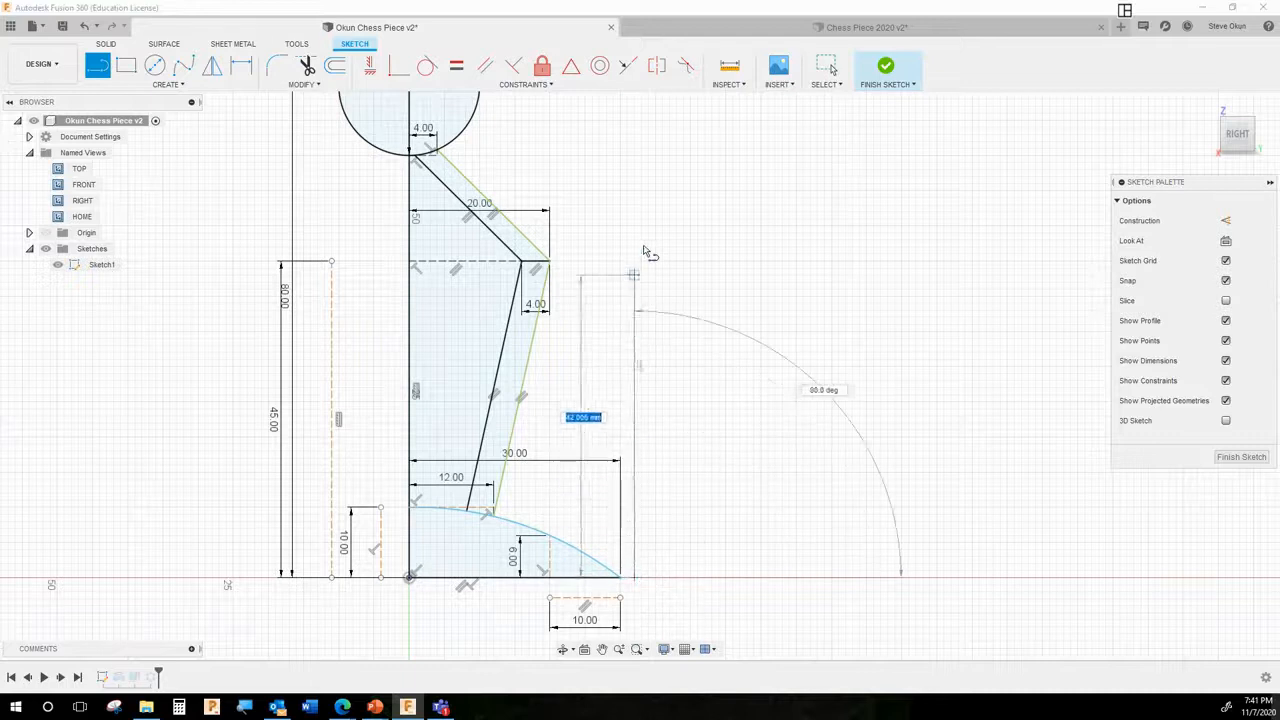
type("55")
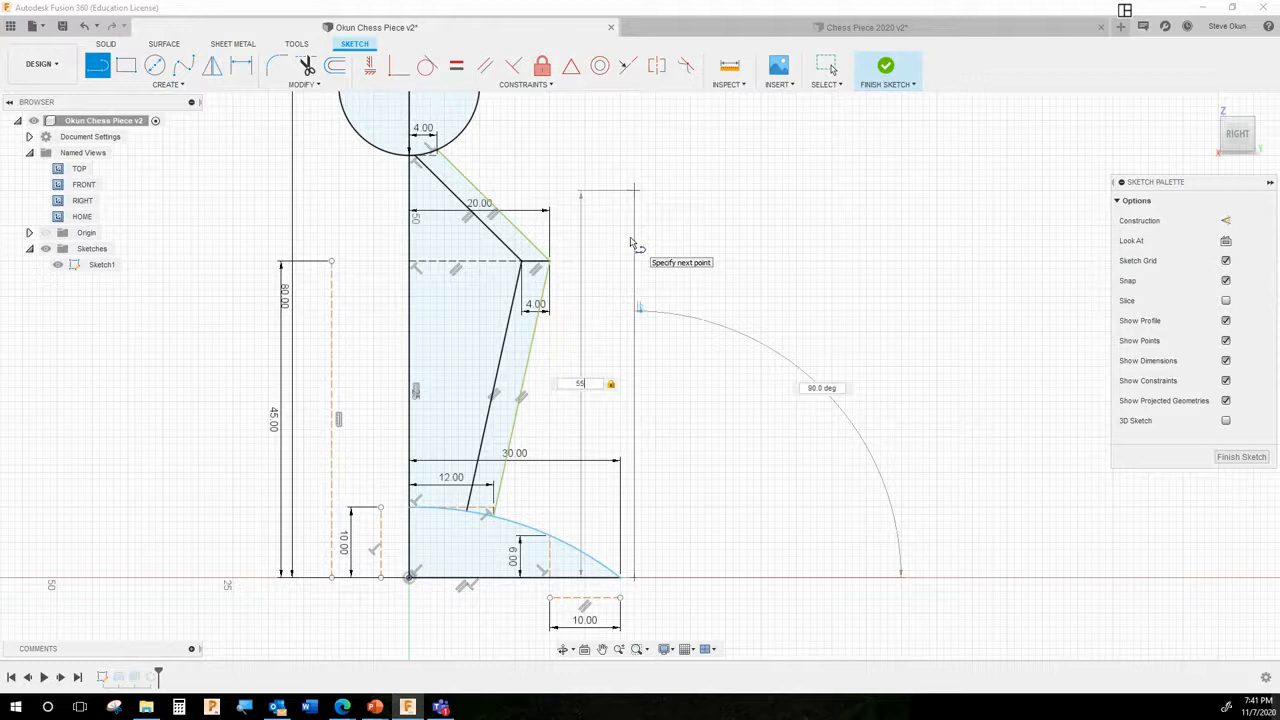
key("Return")
key("Escape")
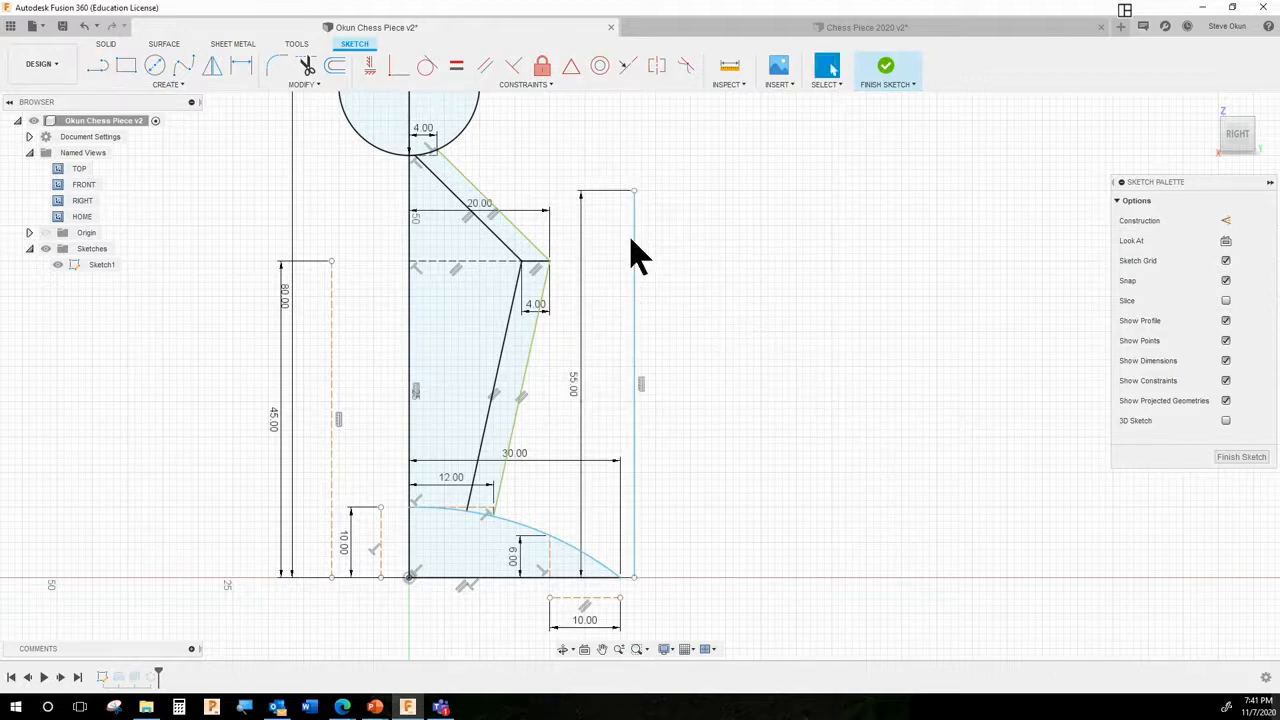
- Convert the 55 mm vertical line to construction geometry and move its dimension to the side facing away from the stem
right_click(636, 263)
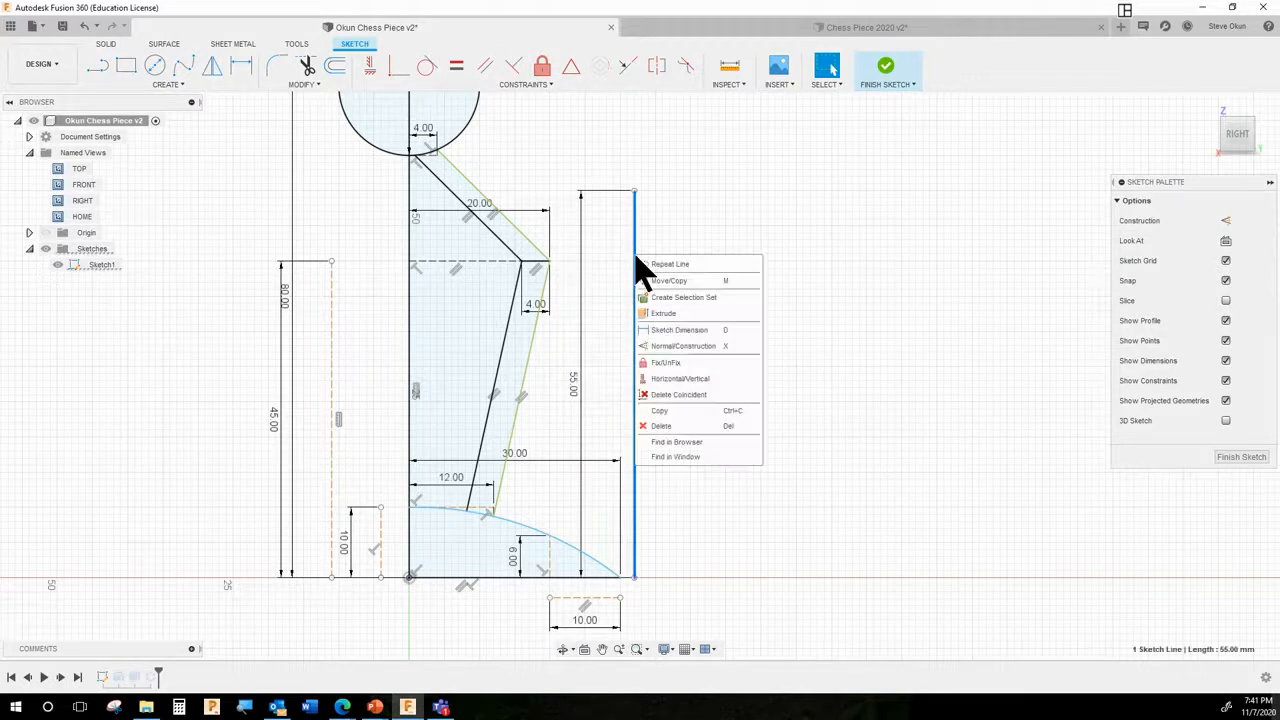
left_click(676, 346)
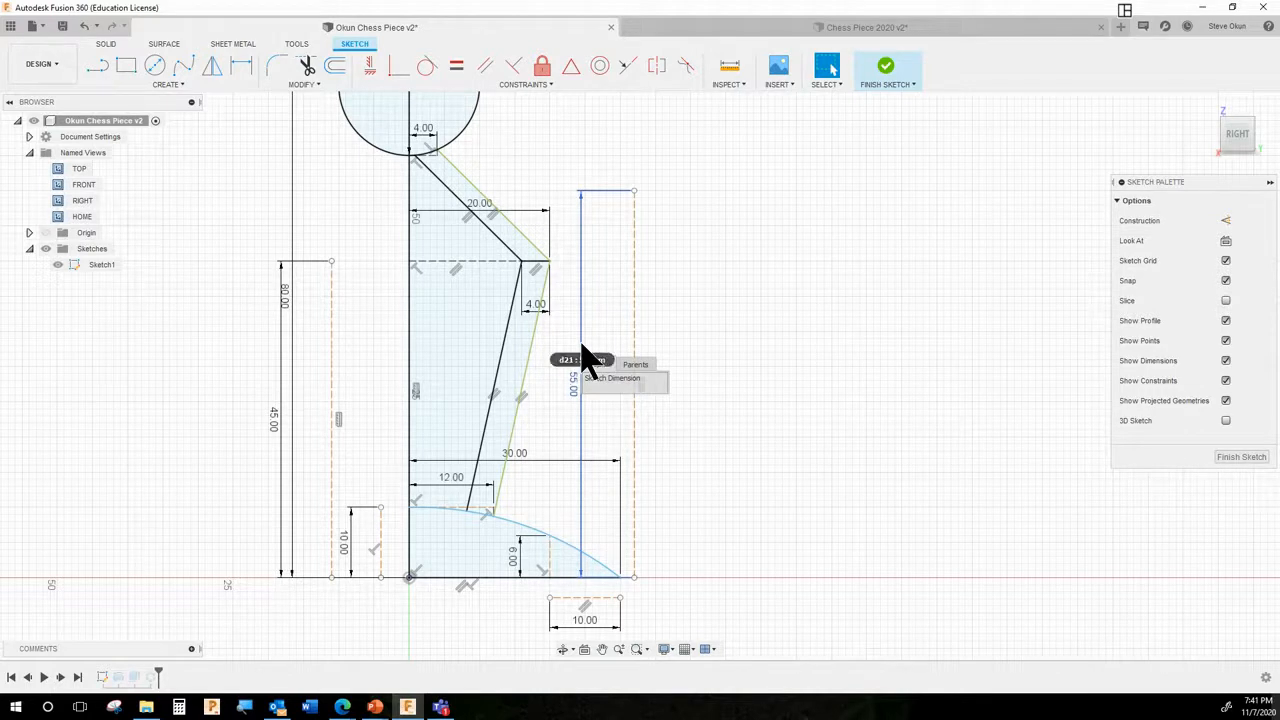
left_click_drag(582, 346, 688, 346)
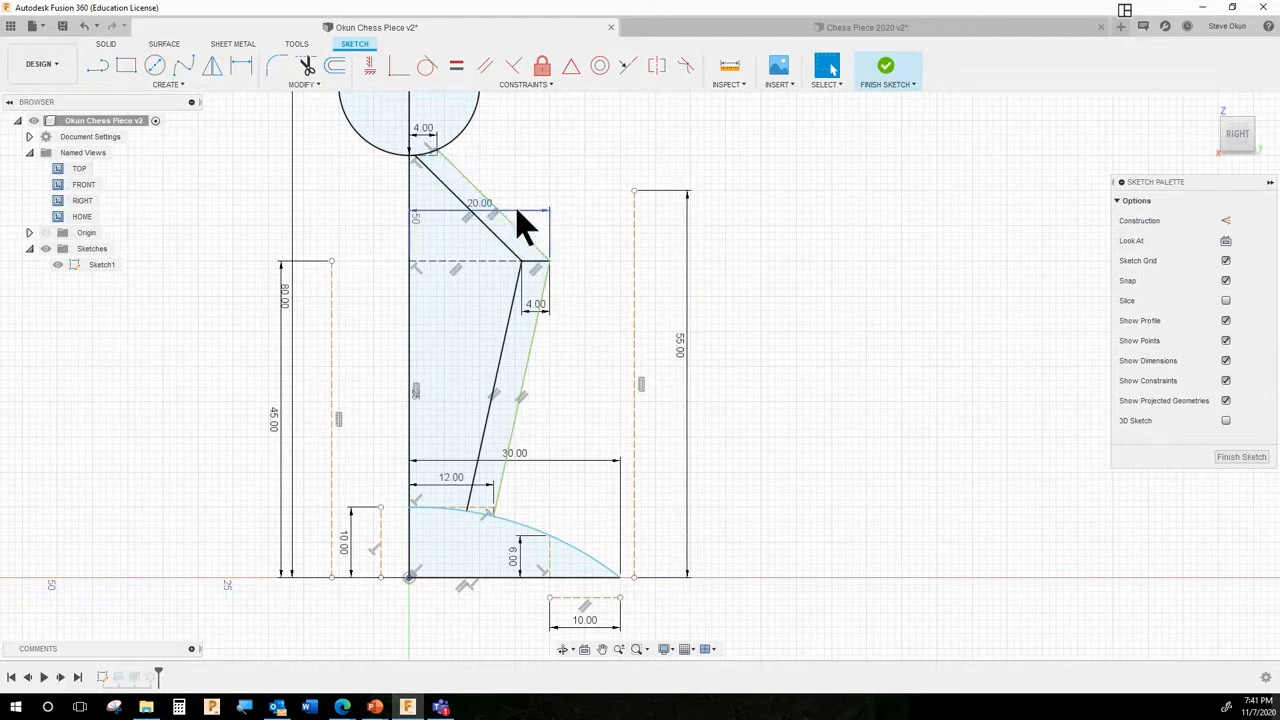
scroll(552, 148, "down", 2)
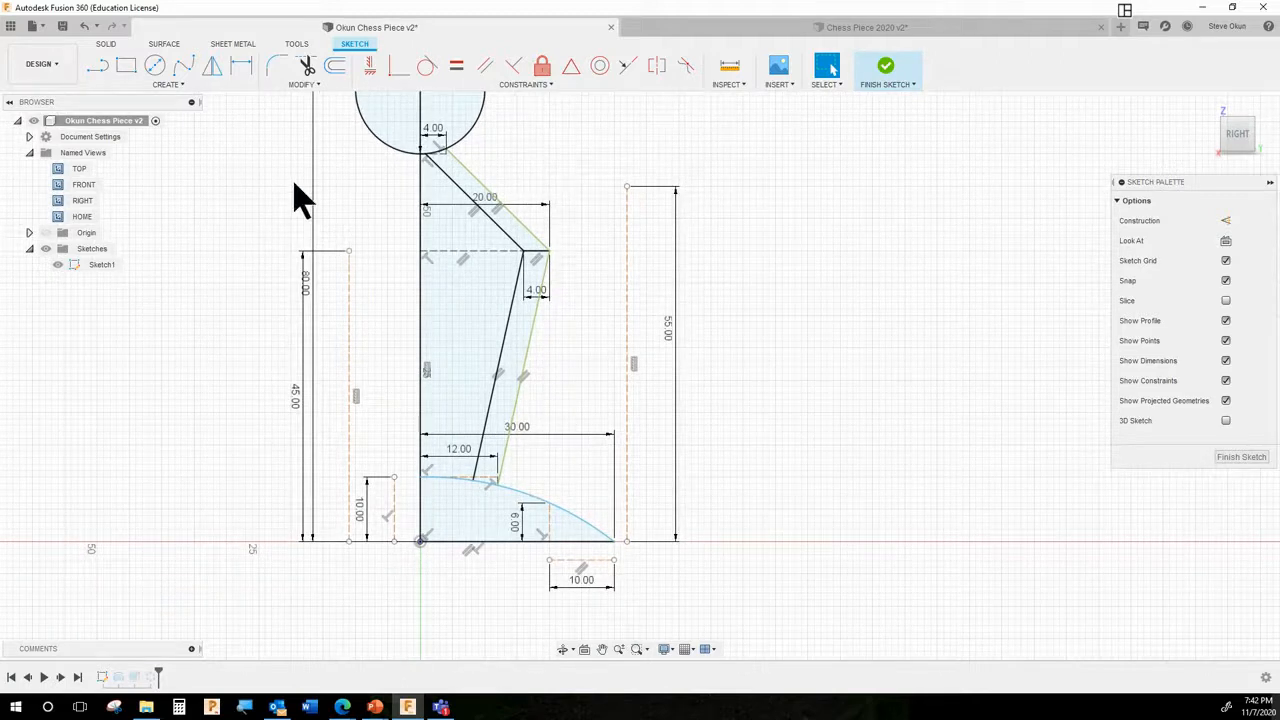
- Sketch a horizontal 10 mm line outward from the stem axis, level with the upper end of the 55 mm line, and convert it to construction
left_click(97, 66)
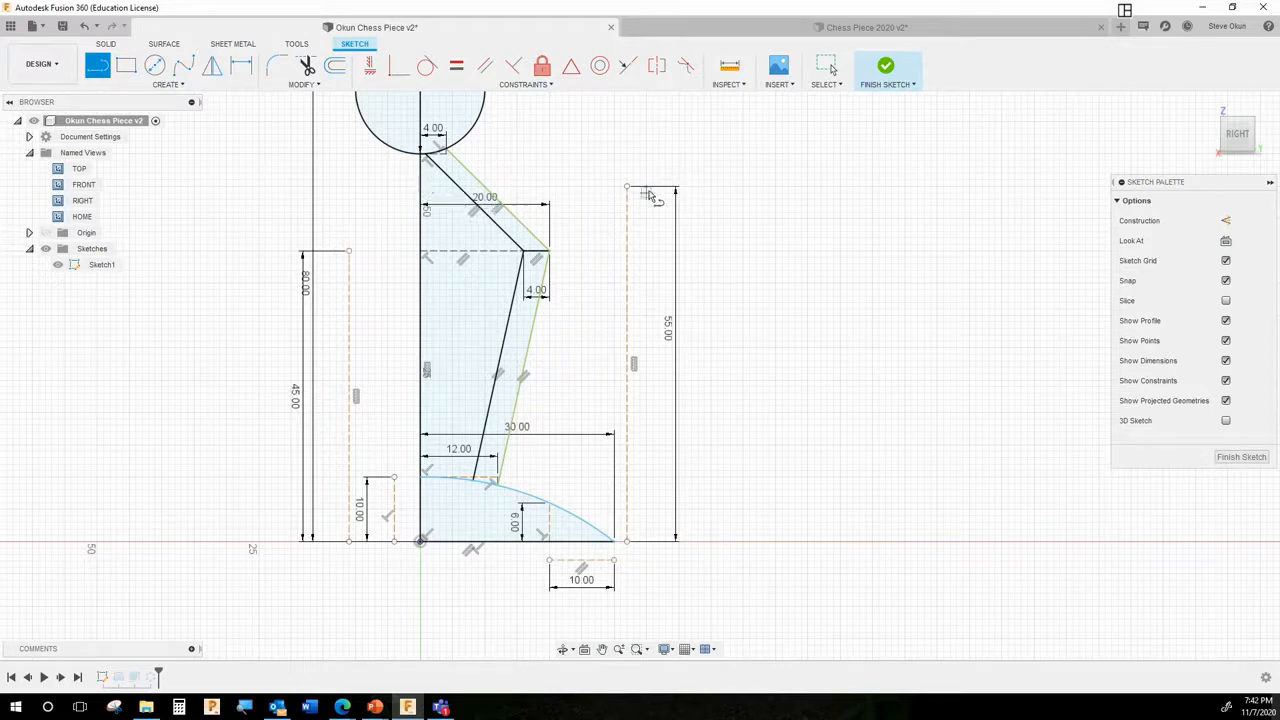
left_click(421, 187)
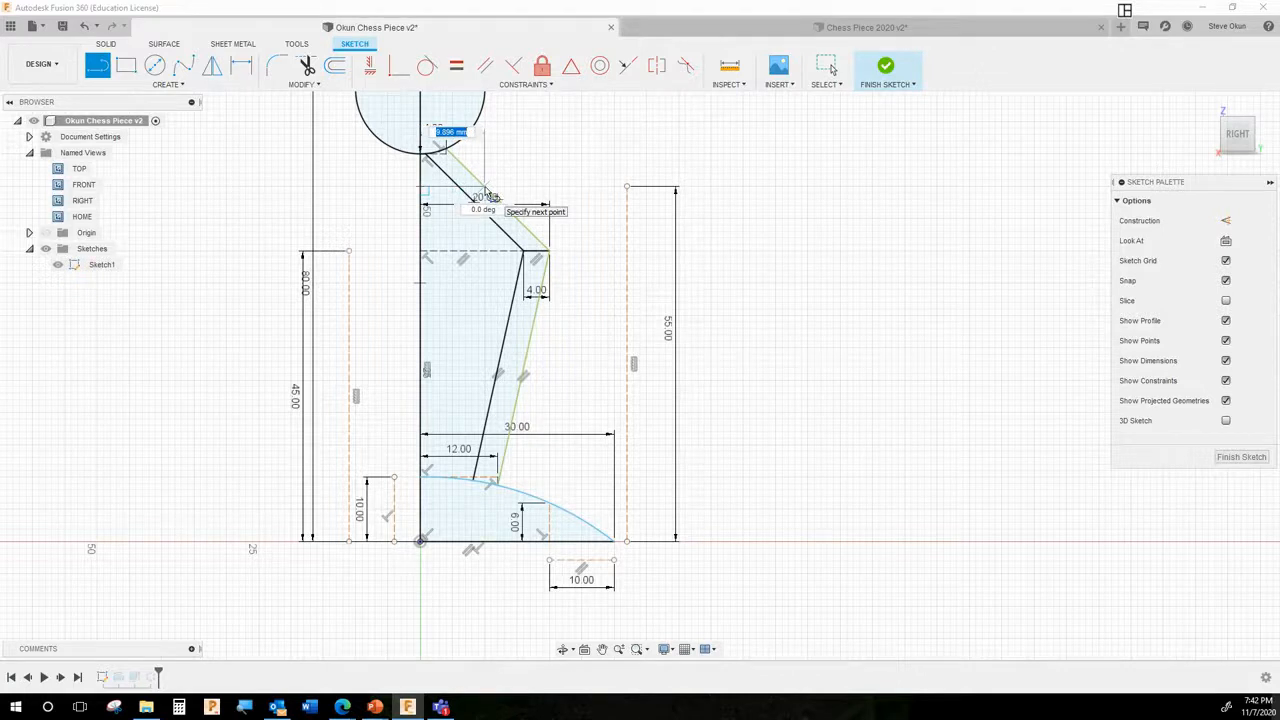
left_click(478, 194)
key("Escape")
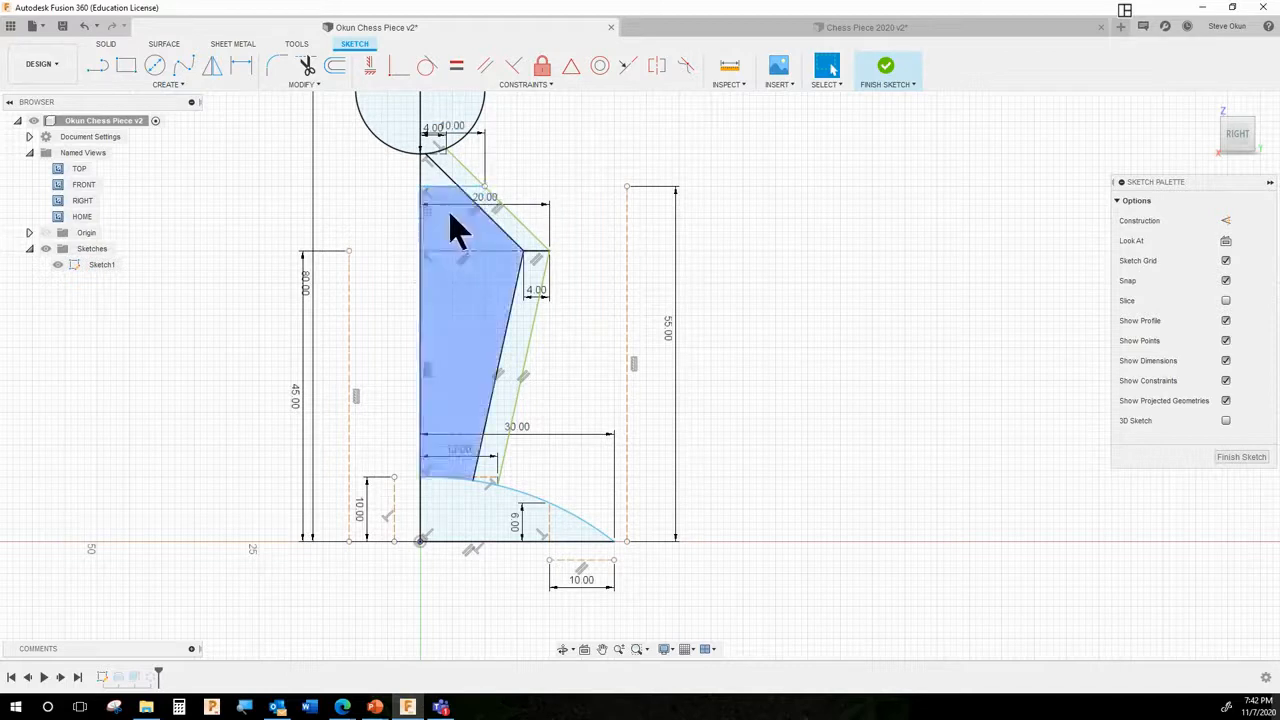
right_click(450, 190)
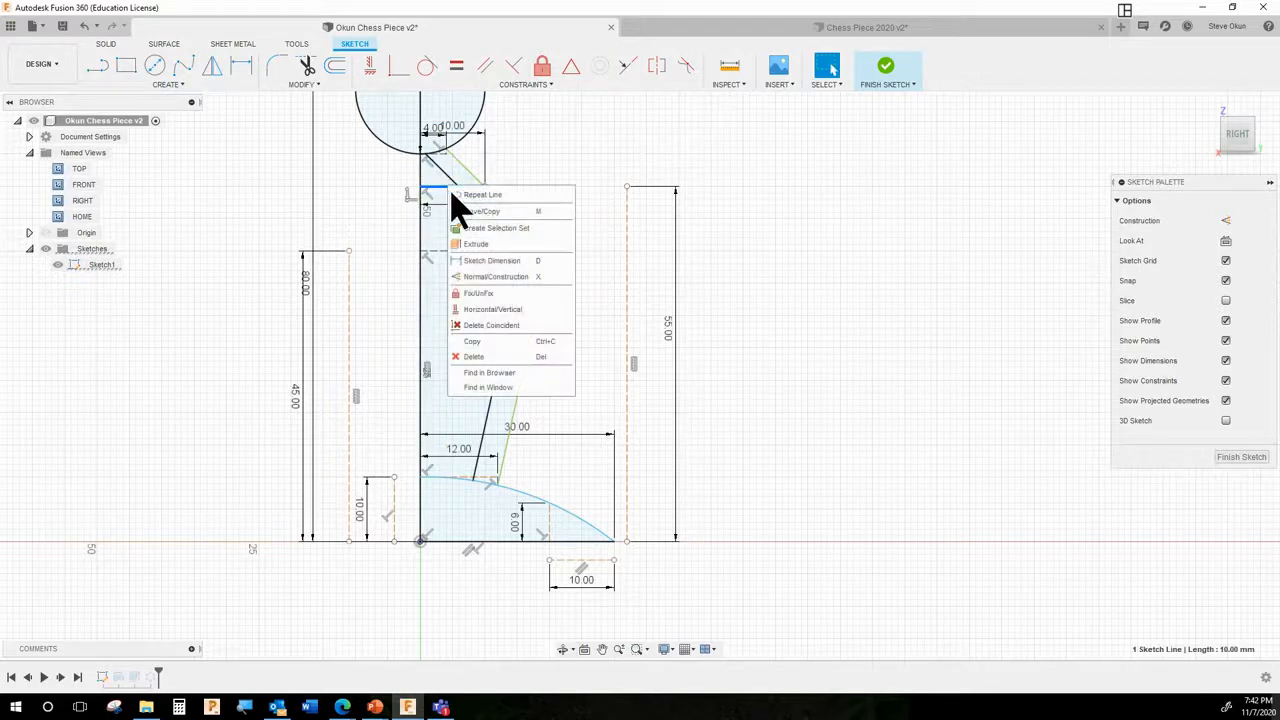
left_click(497, 276)
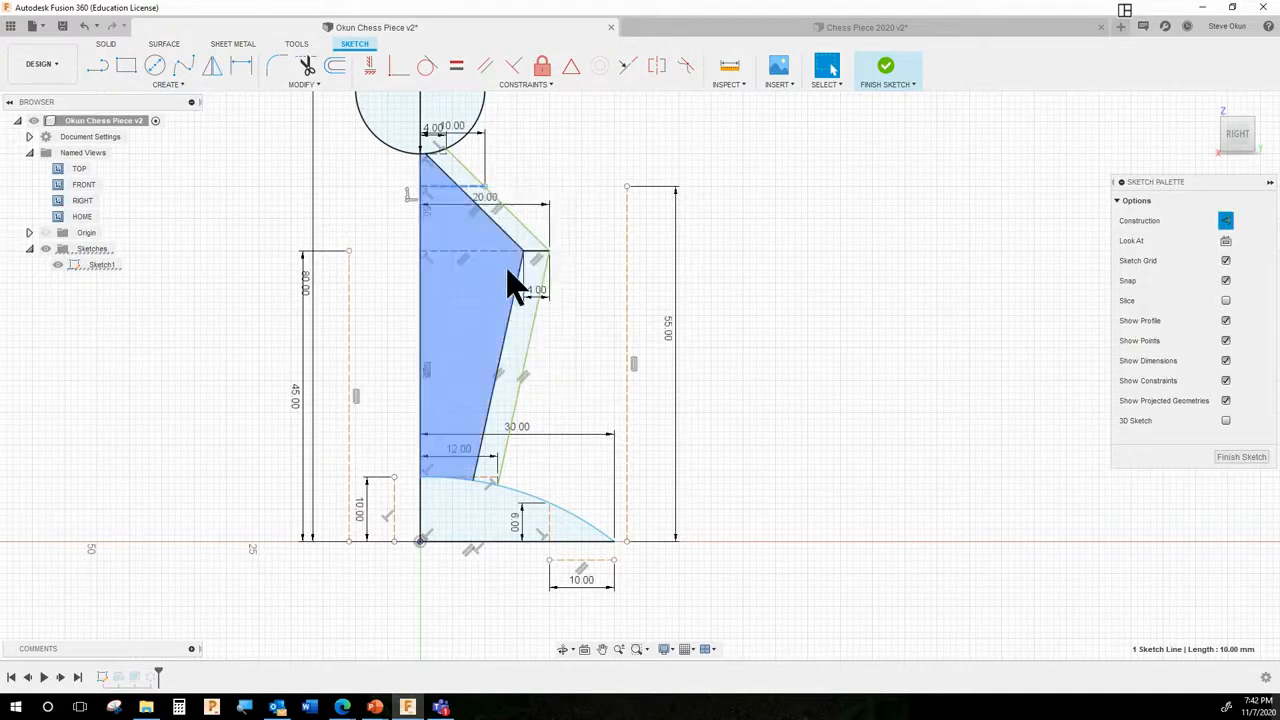
left_click(592, 192)
- Sketch a small circle centred on the outer end of the 10 mm construction line and finish the sketch
scroll(545, 160, "up", 2)
scroll(545, 163, "up", 2)
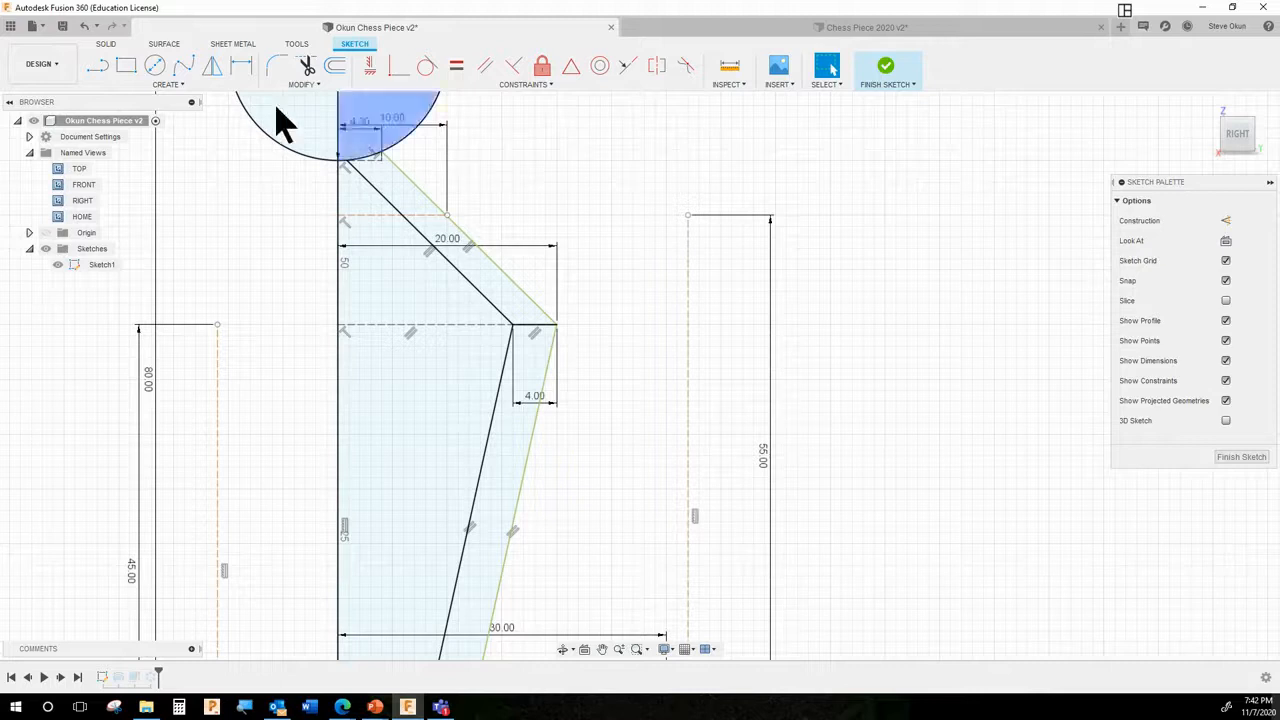
left_click(156, 70)
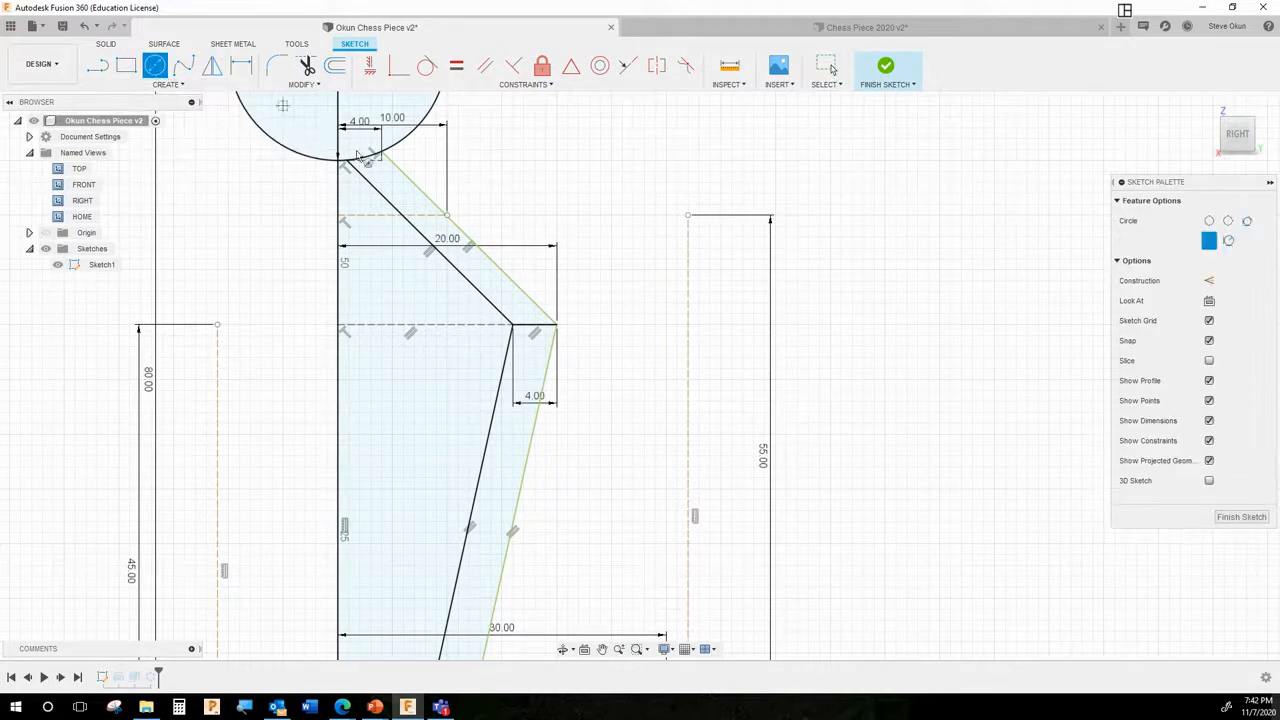
left_click(446, 215)
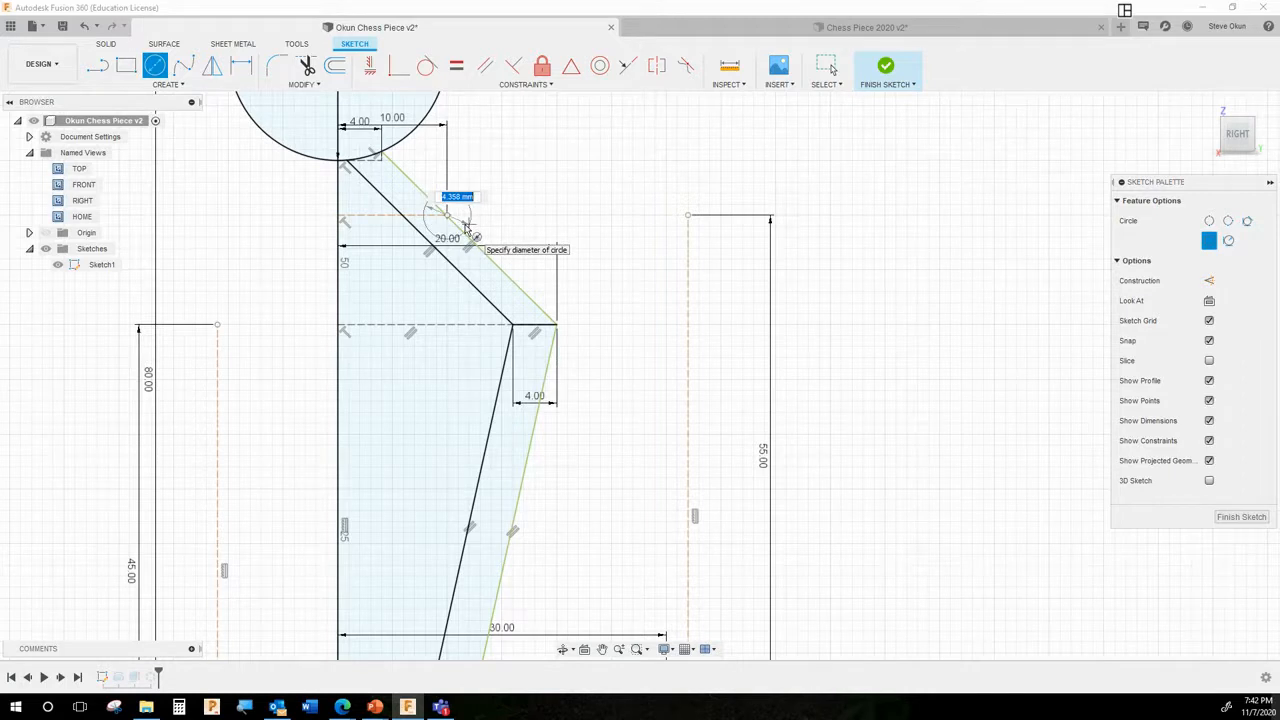
key("Tab")
key("Return")
key("Escape")
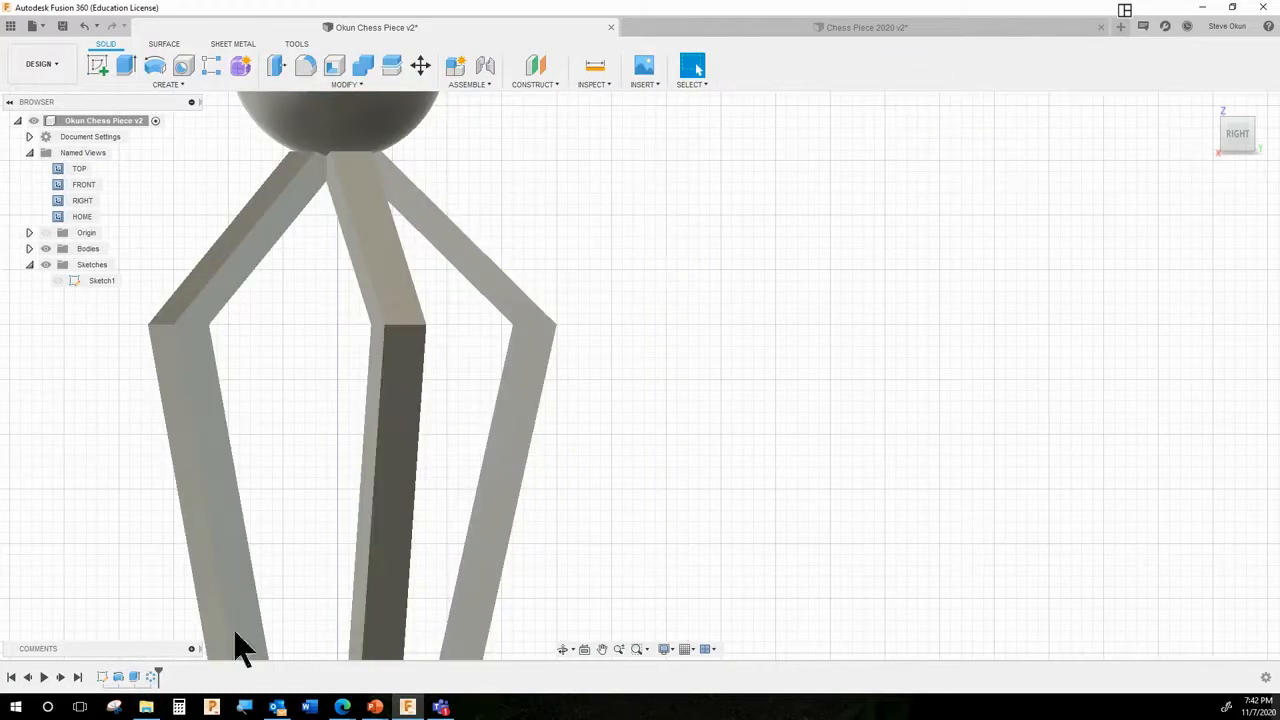
- Make Sketch1 visible together with the solid bodies
scroll(540, 300, "down", 3)
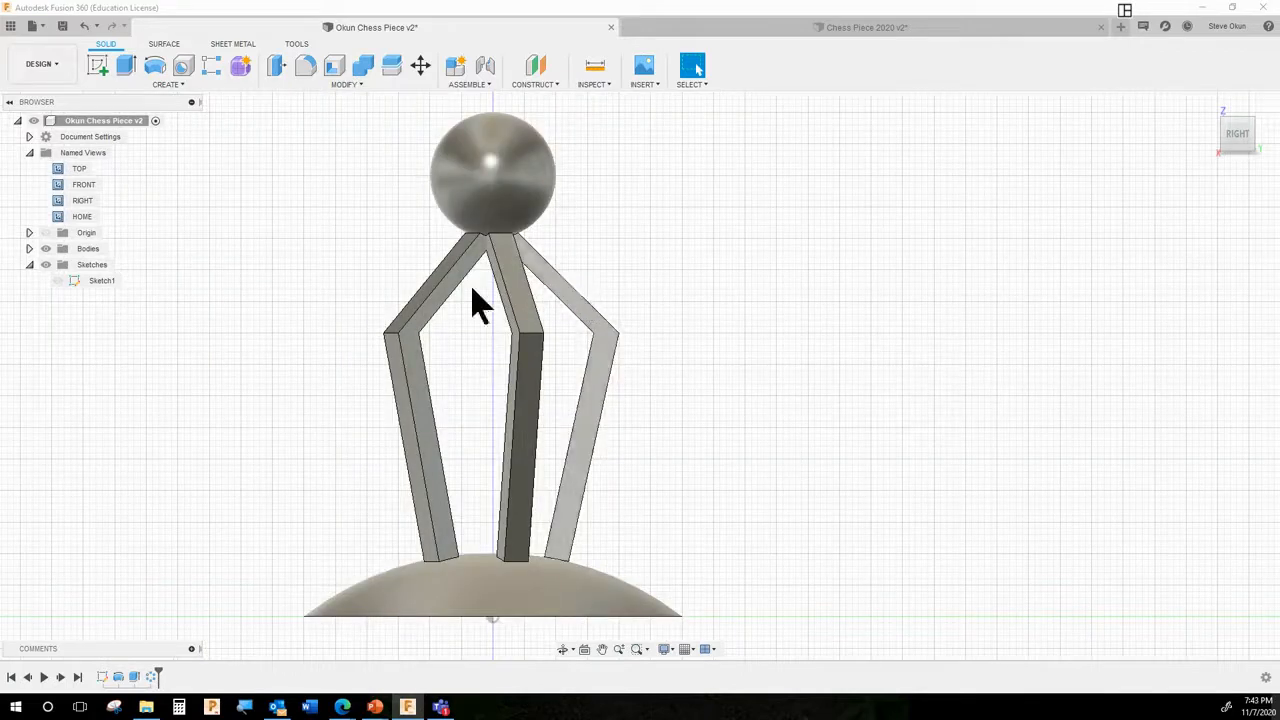
left_click(60, 284)
left_click(60, 283)
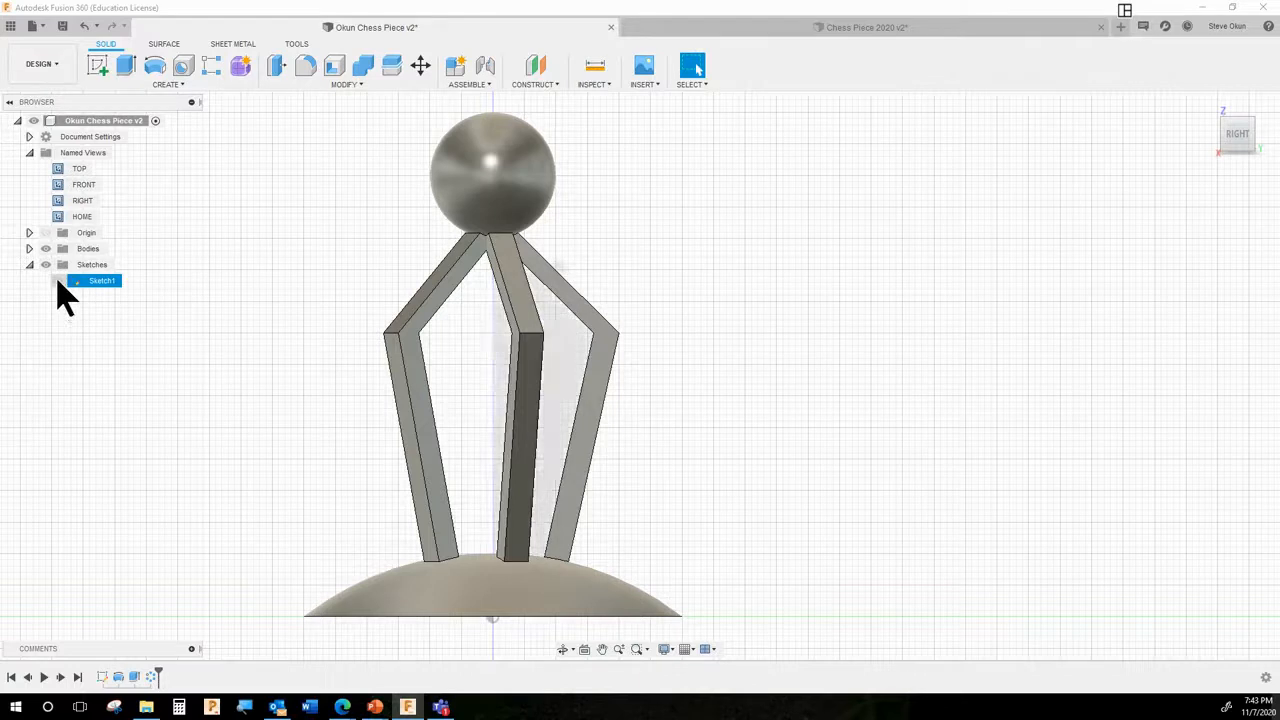
left_click(57, 281)
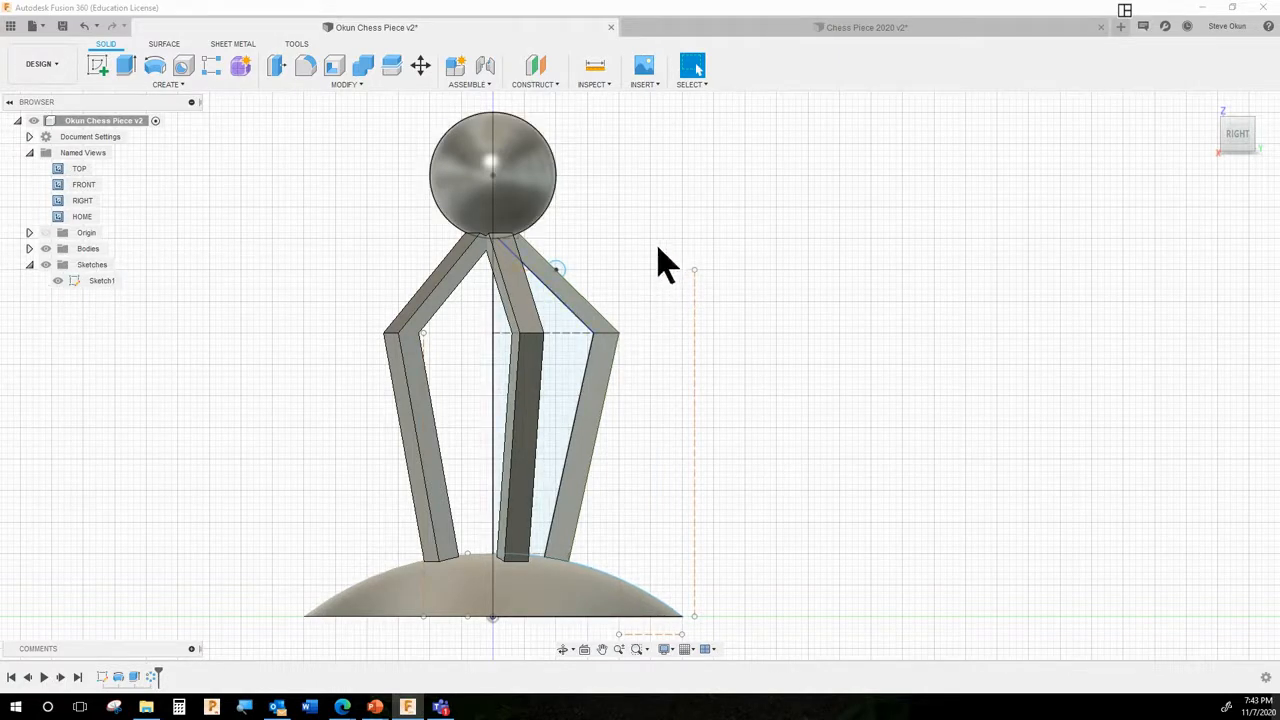
left_click(59, 281)
- Start a Press Pull extrusion on both halves of the small circle in the upper part of the strut
middle_click_drag(666, 285, 585, 305, "shift")
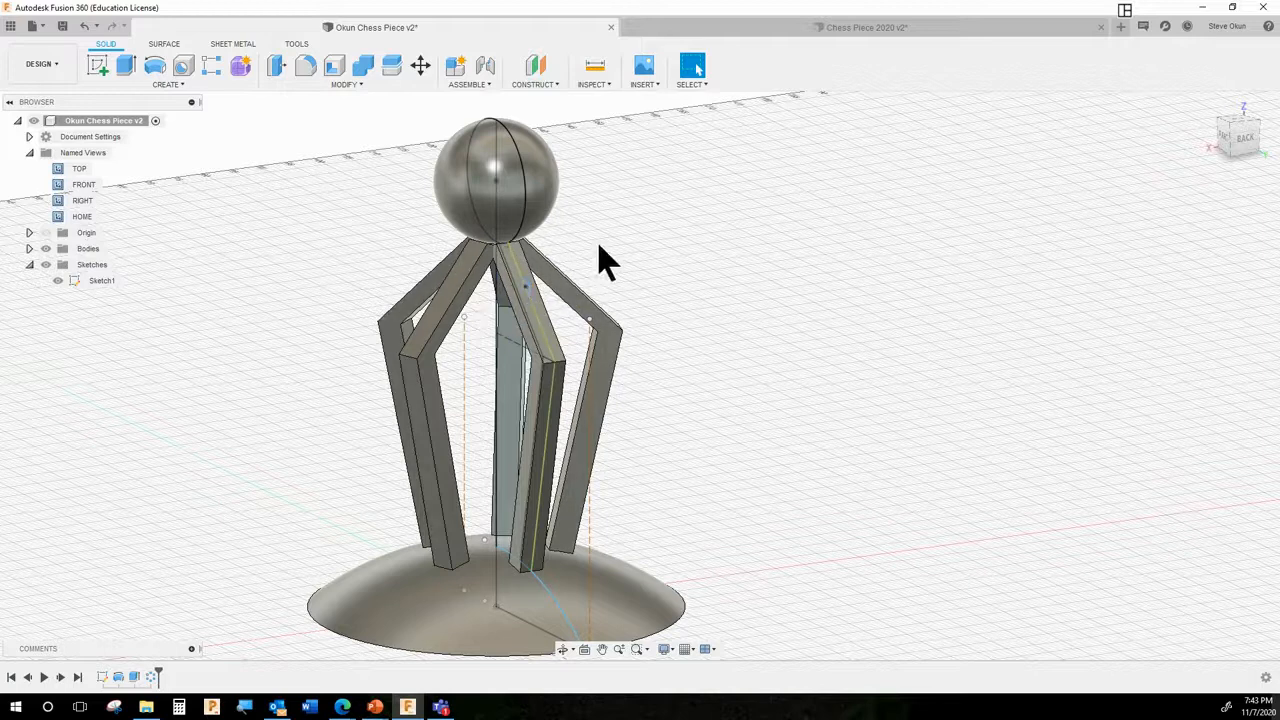
scroll(560, 215, "up", 3)
middle_click_drag(543, 337, 737, 300, "shift")
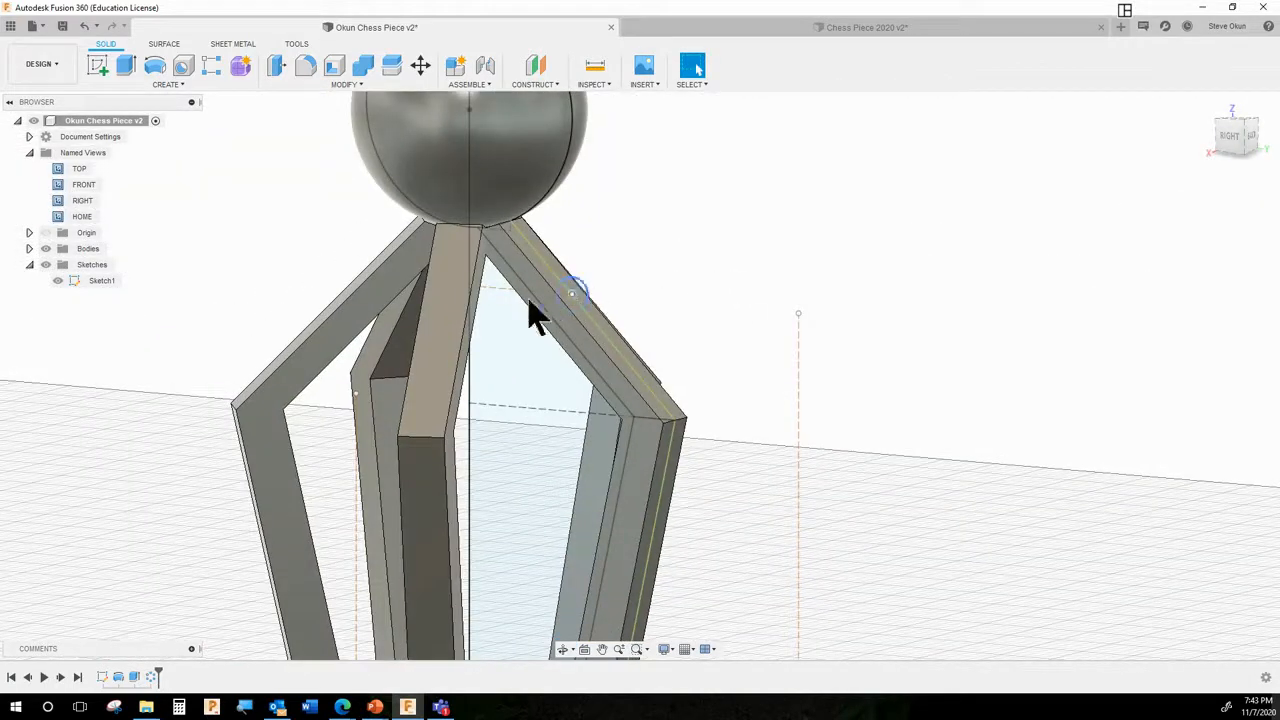
left_click(350, 86)
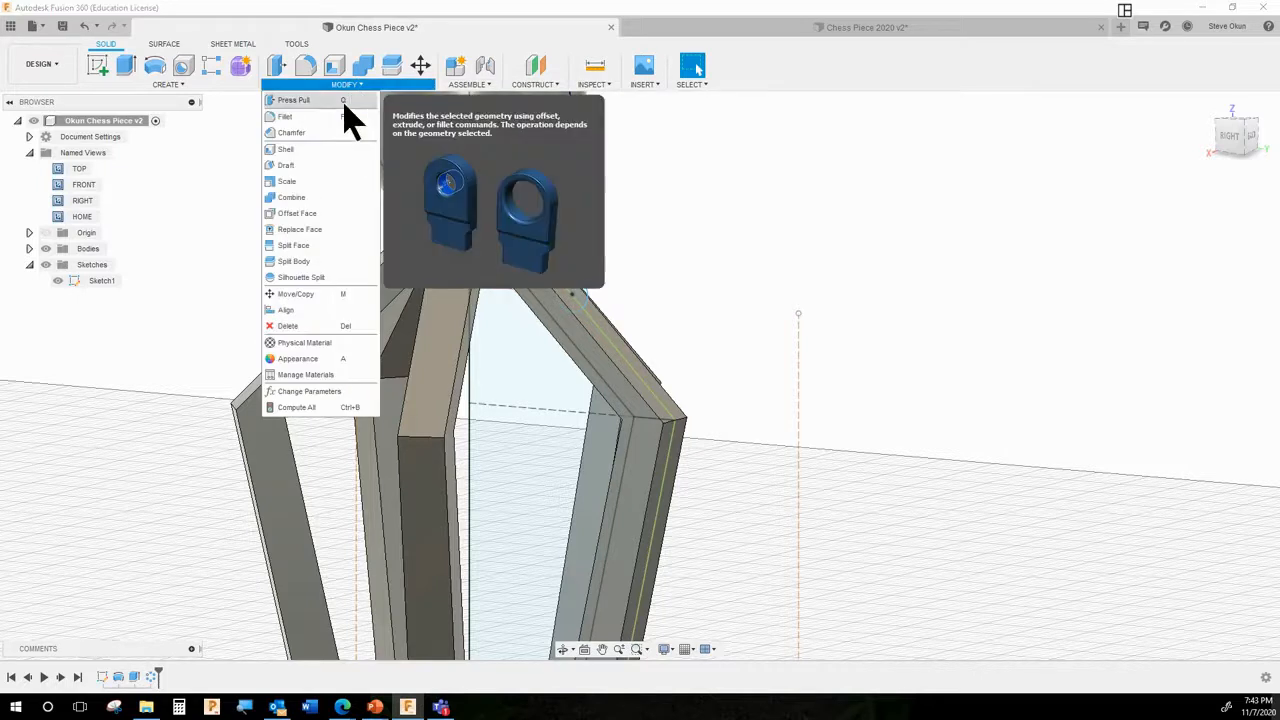
left_click(344, 101)
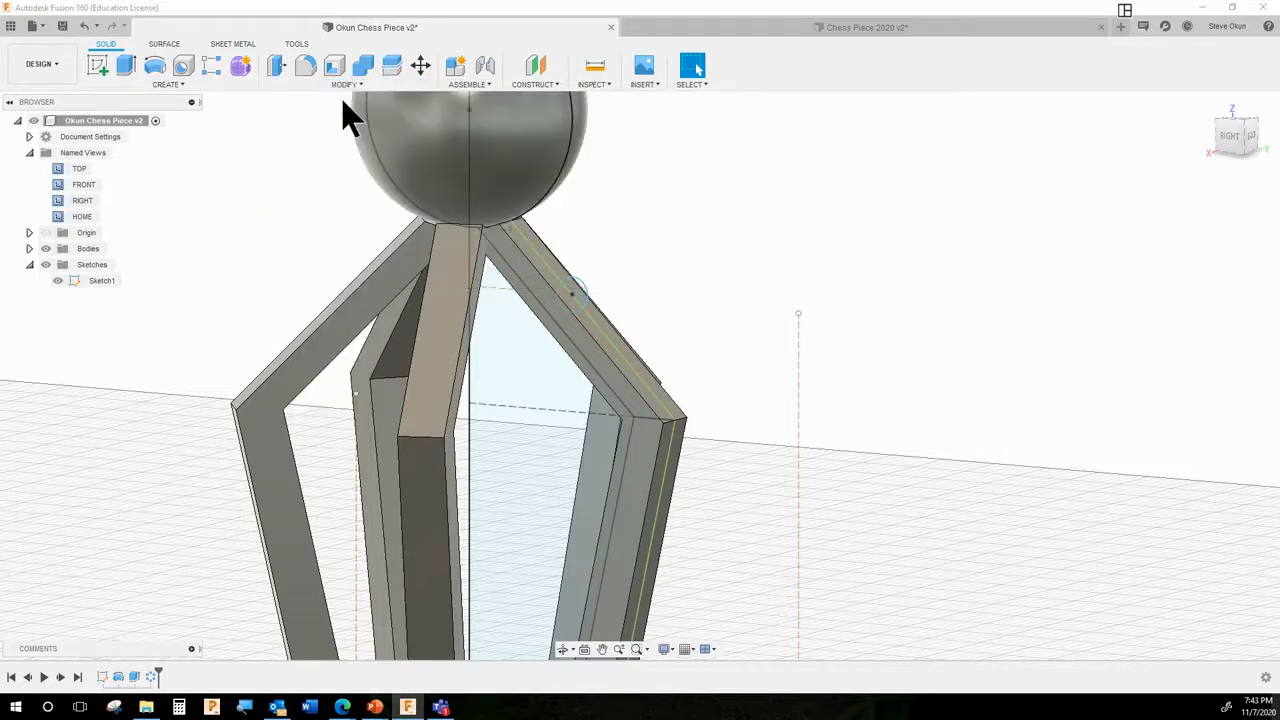
left_click(581, 302)
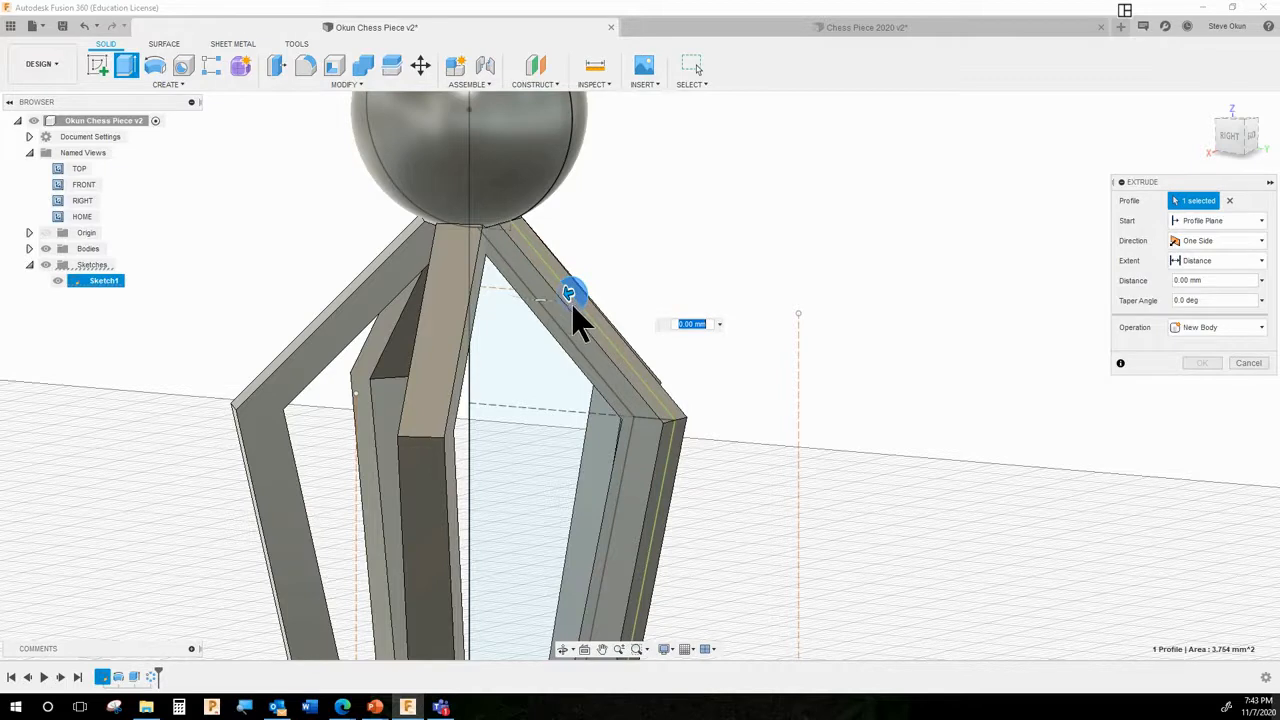
scroll(578, 325, "up", 2)
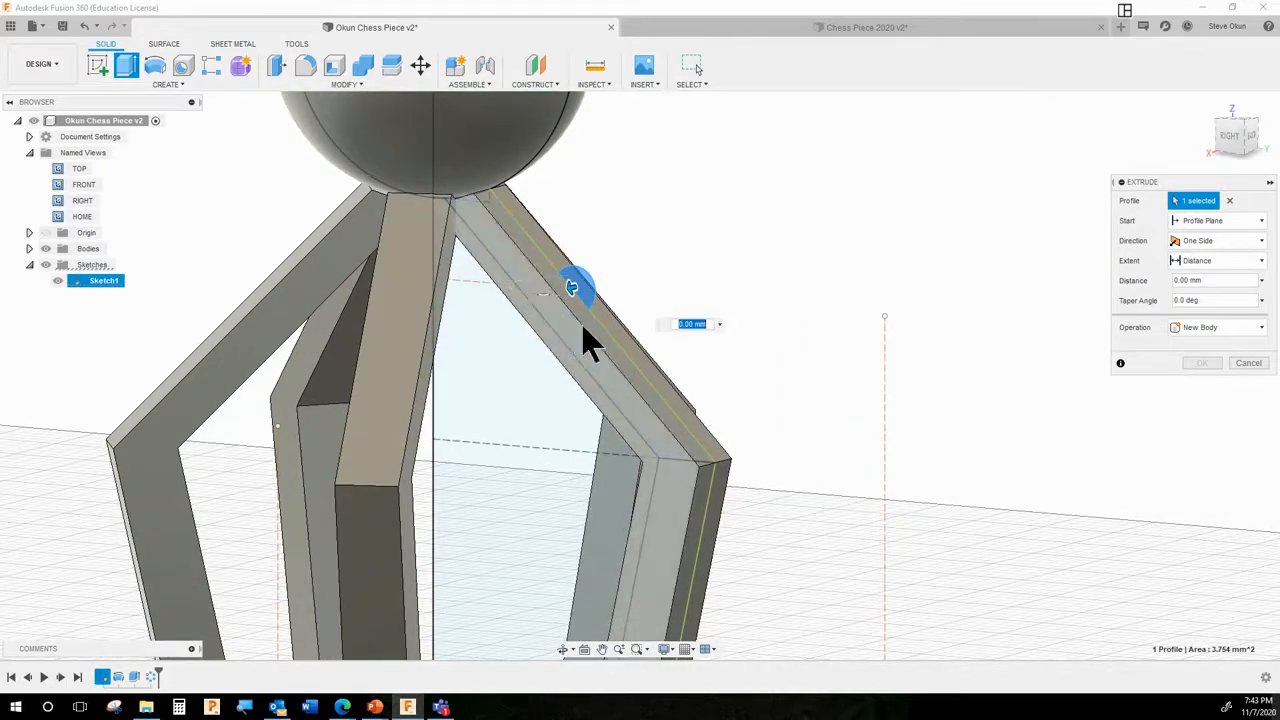
scroll(573, 316, "up", 3)
scroll(573, 316, "up", 3)
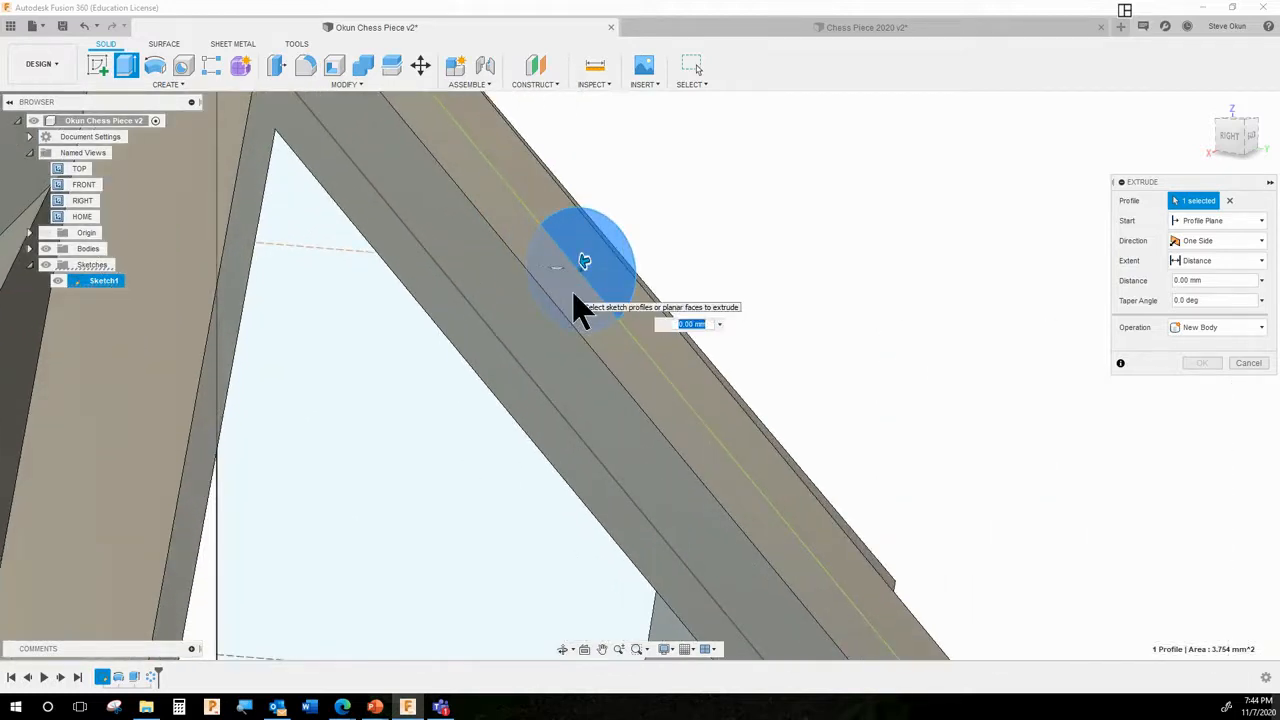
left_click(573, 293)
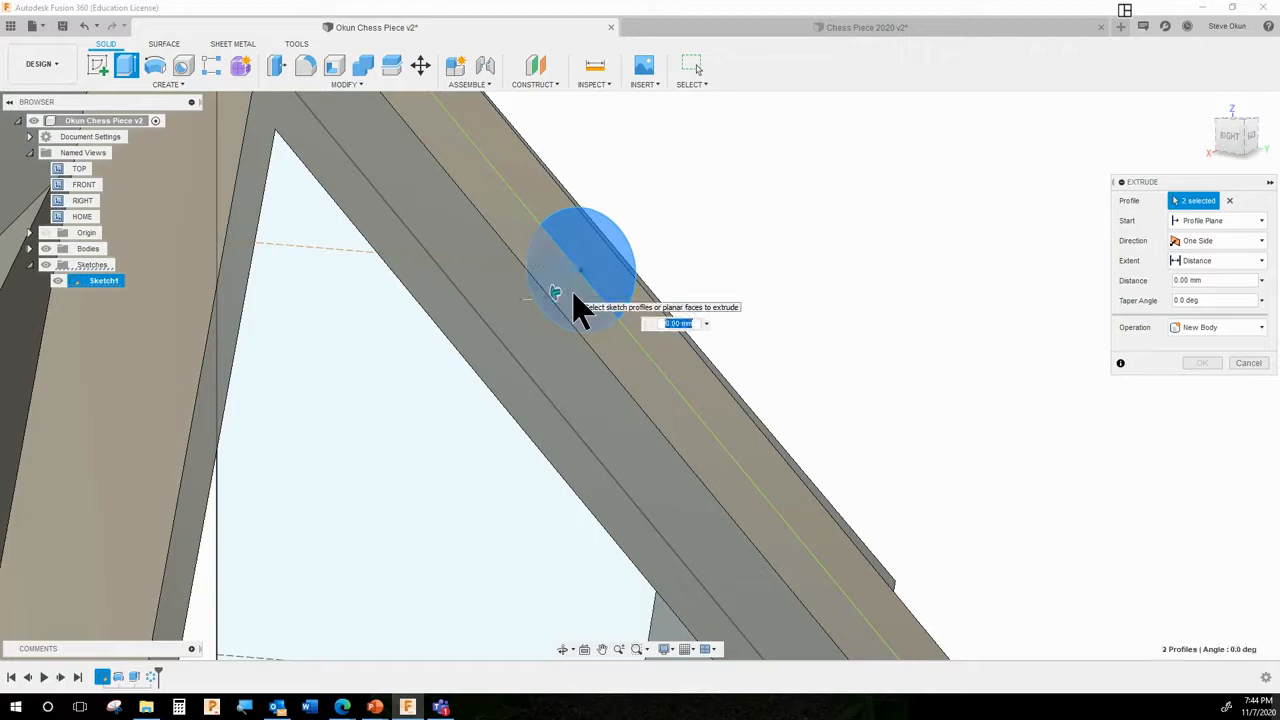
- Extrude the small circle symmetrically by 3 mm to each side, crossing the strut
scroll(790, 268, "down", 4)
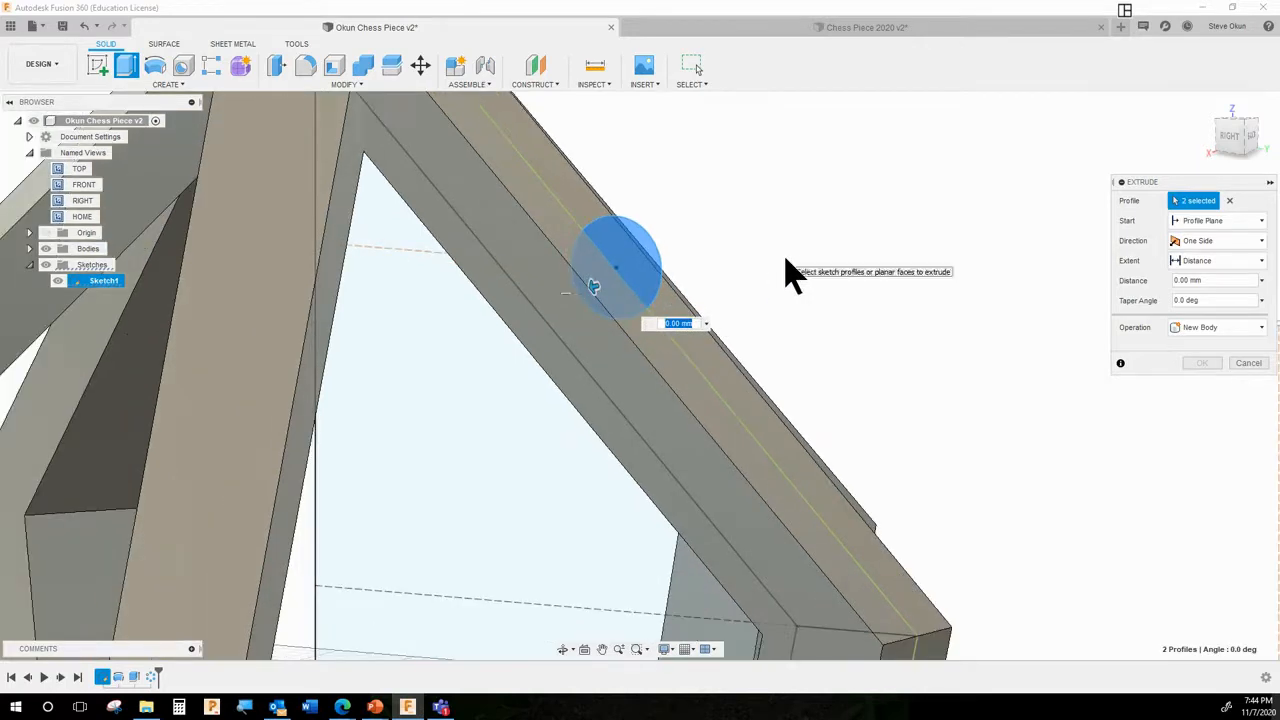
scroll(838, 186, "down", 3)
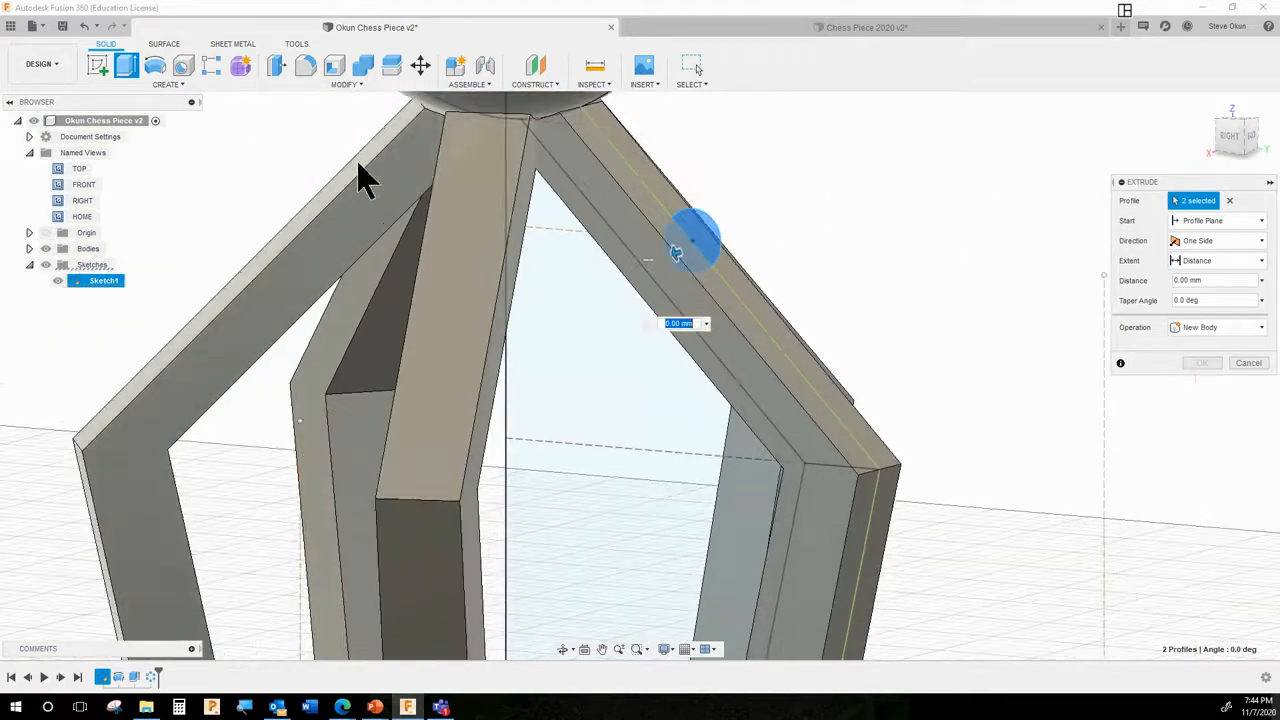
scroll(367, 190, "down", 2)
scroll(608, 168, "up", 2)
middle_click_drag(608, 171, 649, 197, "shift")
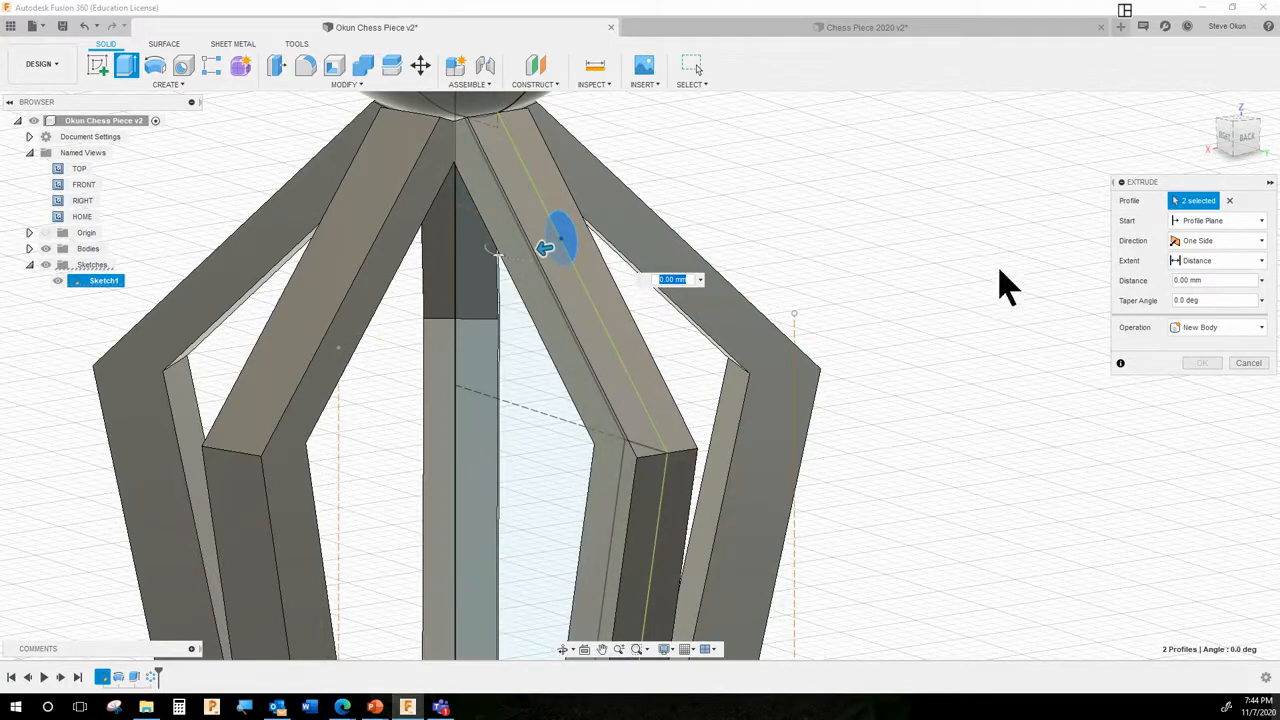
left_click(1210, 245)
left_click(1220, 292)
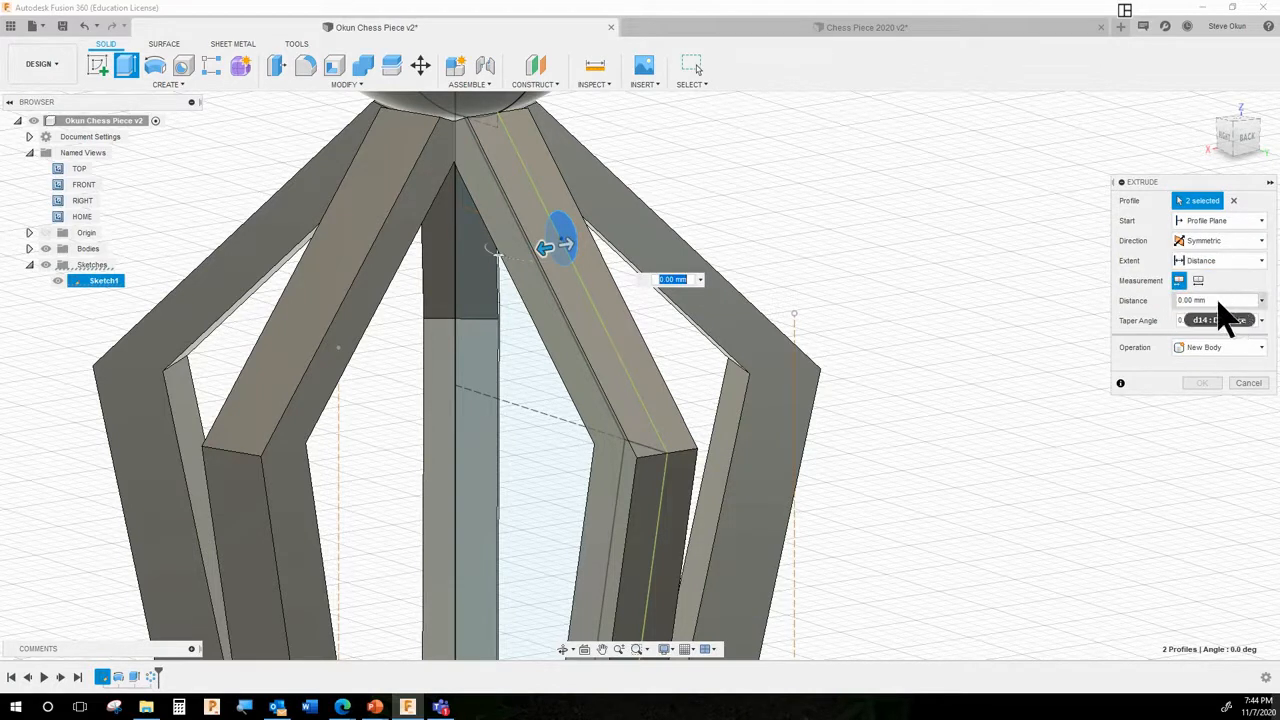
left_click(1218, 300)
left_click_drag(1220, 300, 1164, 296)
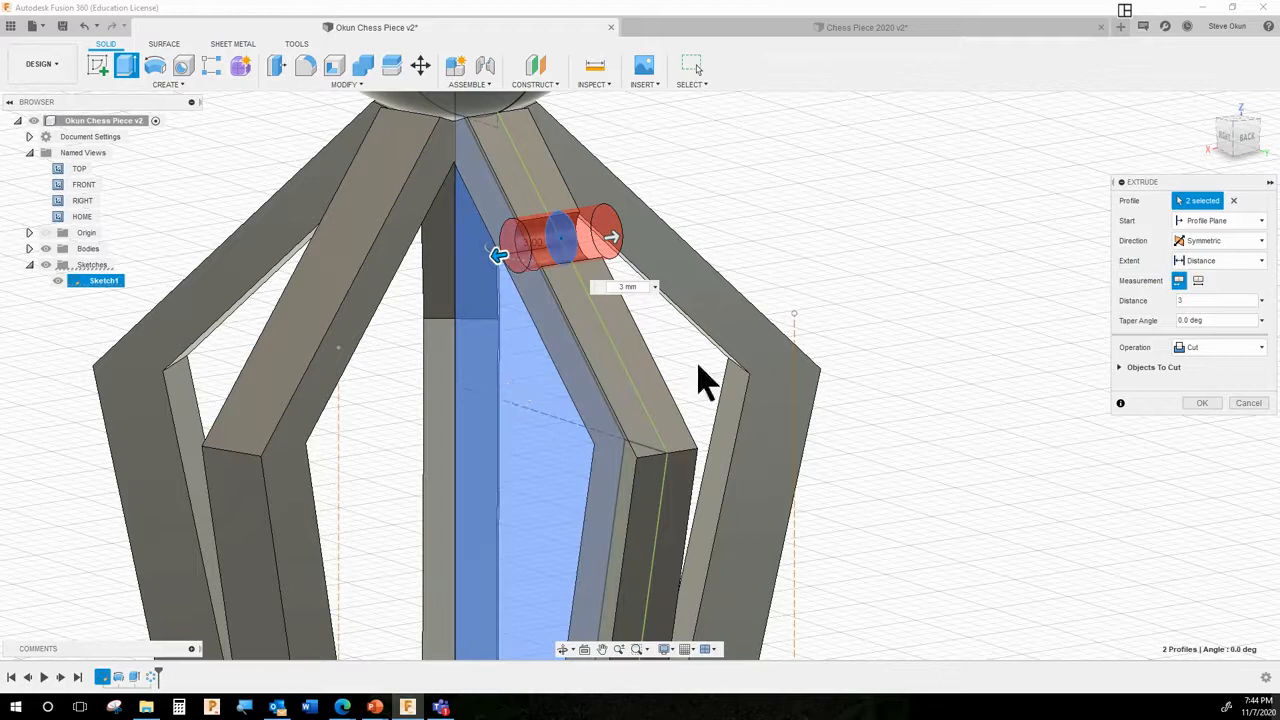
mouse_move(849, 346)
middle_mouse_down("shift")
mouse_move(914, 334)
mouse_move(861, 344)
middle_mouse_up("shift")
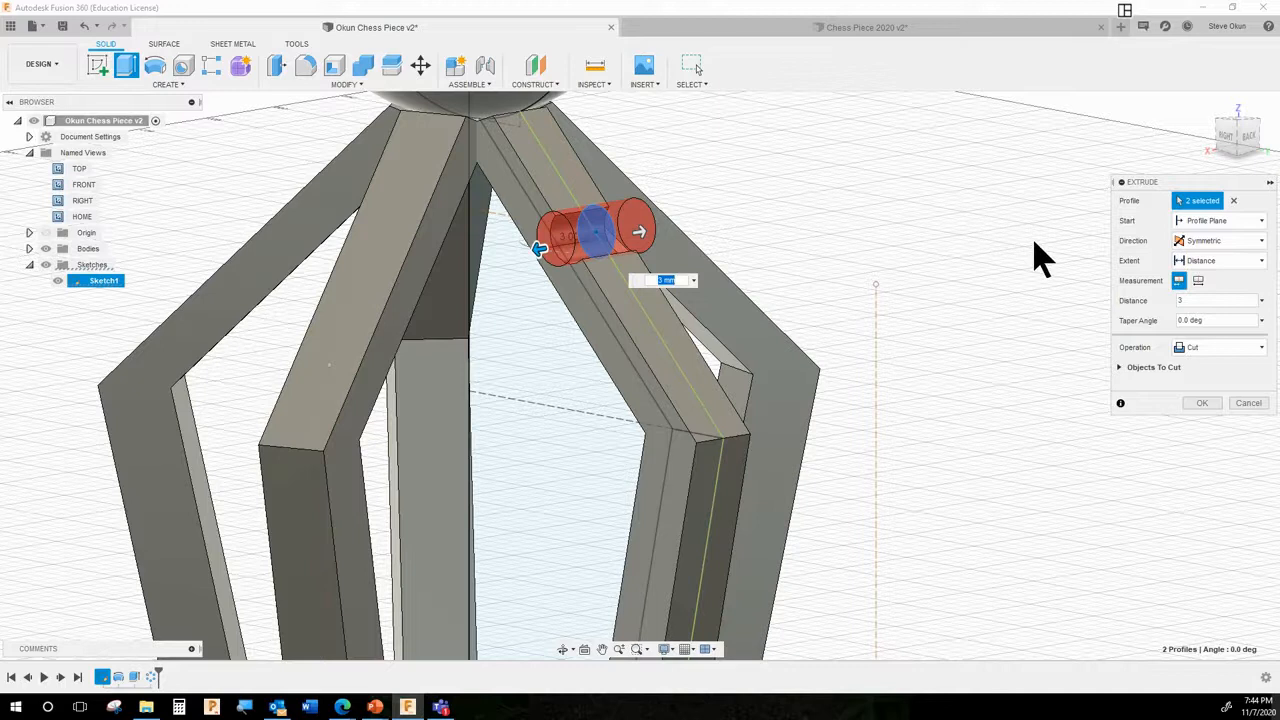
- Change the operation of the circle's extrusion to New Body and accept the feature
left_click(1218, 347)
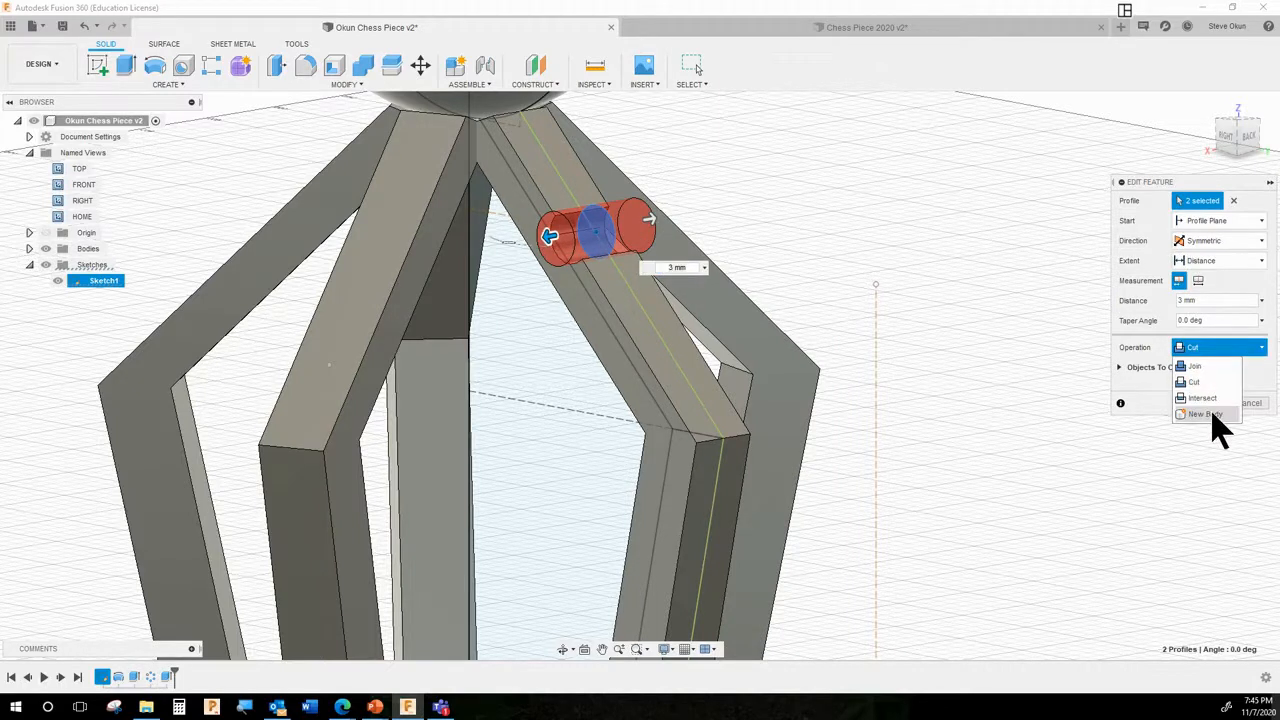
left_click(1206, 414)
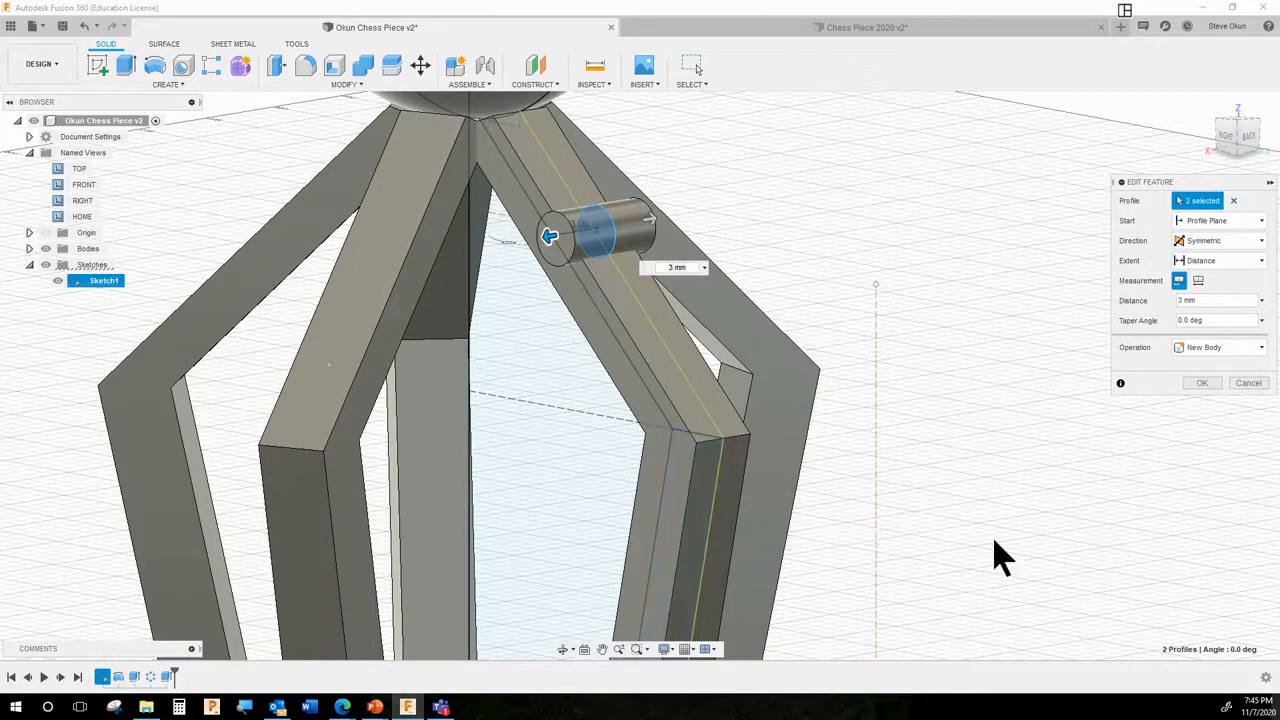
left_click(1202, 384)
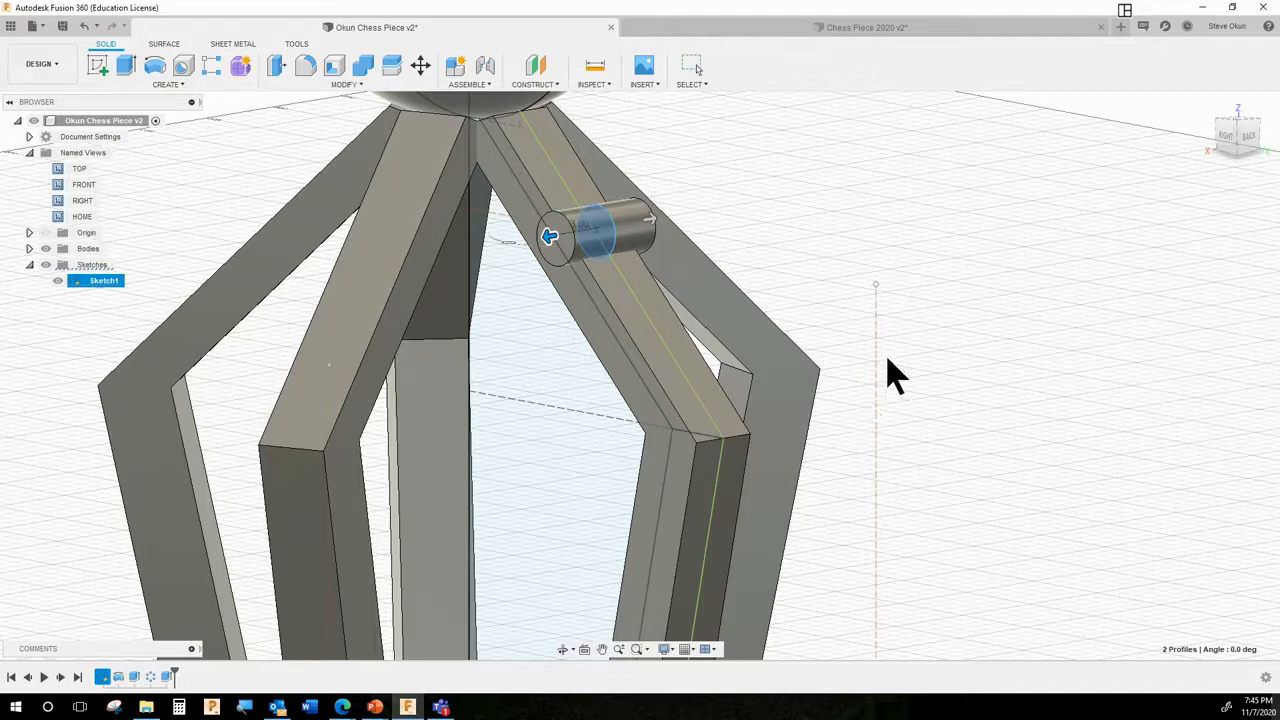
- Start a Pattern on Path with the pattern type Bodies and select the small cylinder crossing the strut as the object
scroll(900, 378, "down", 5)
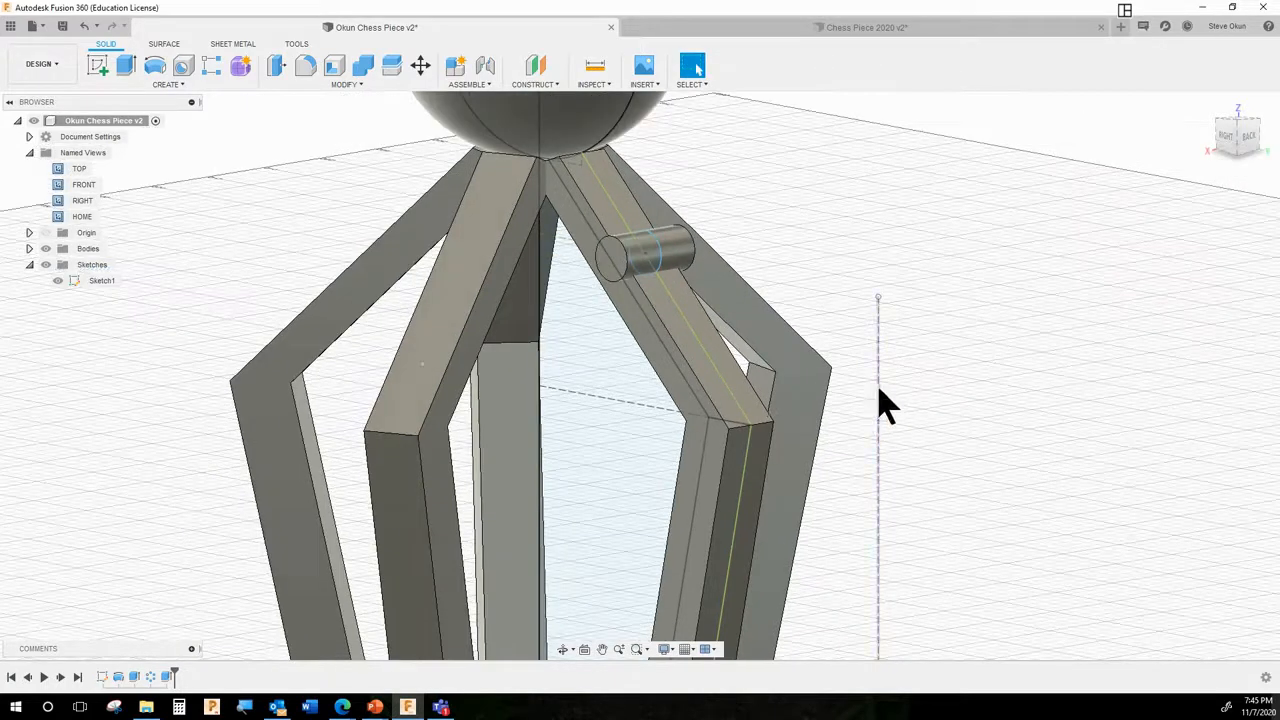
scroll(1095, 540, "down", 4)
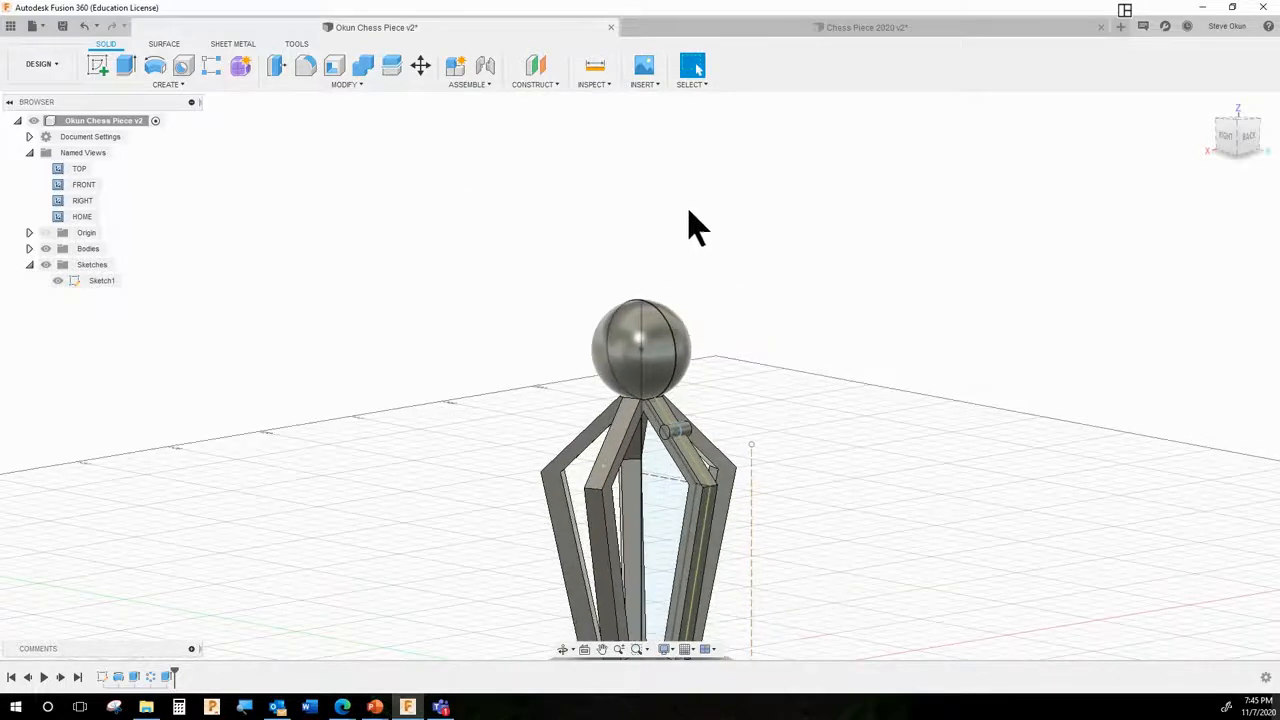
scroll(694, 223, "up", 1)
scroll(703, 209, "down", 3)
scroll(716, 386, "up", 5)
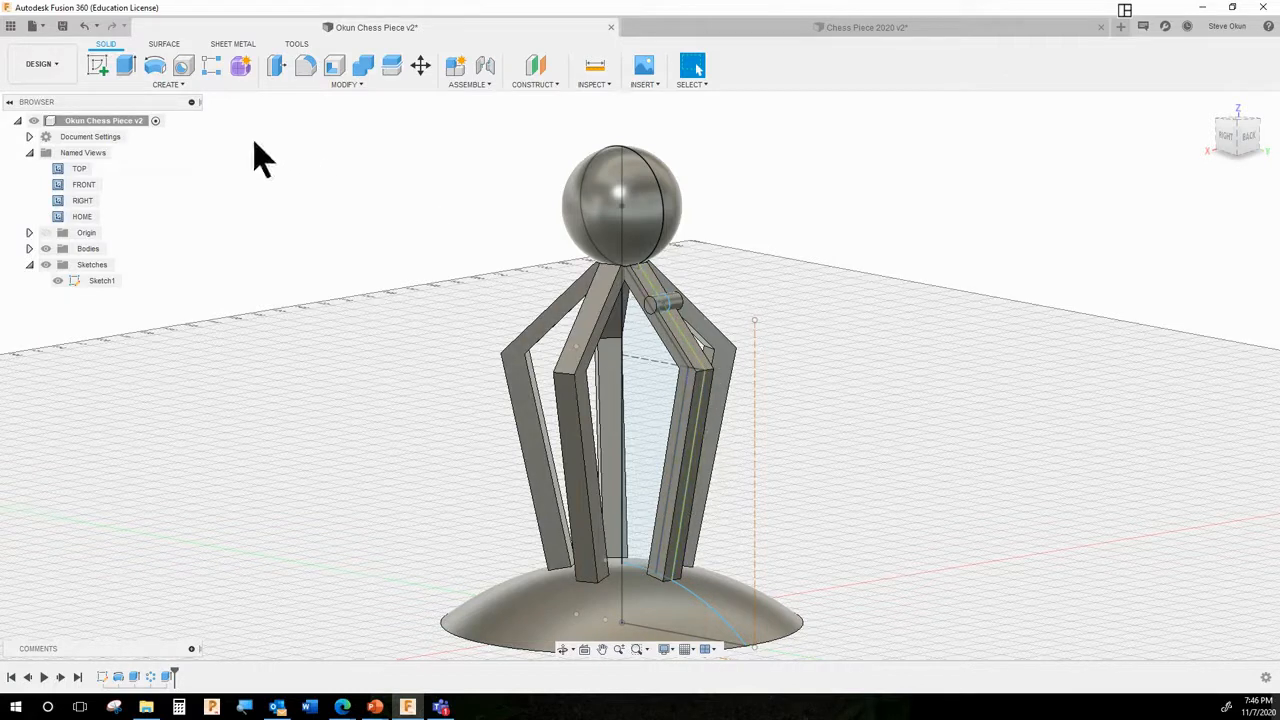
left_click(168, 85)
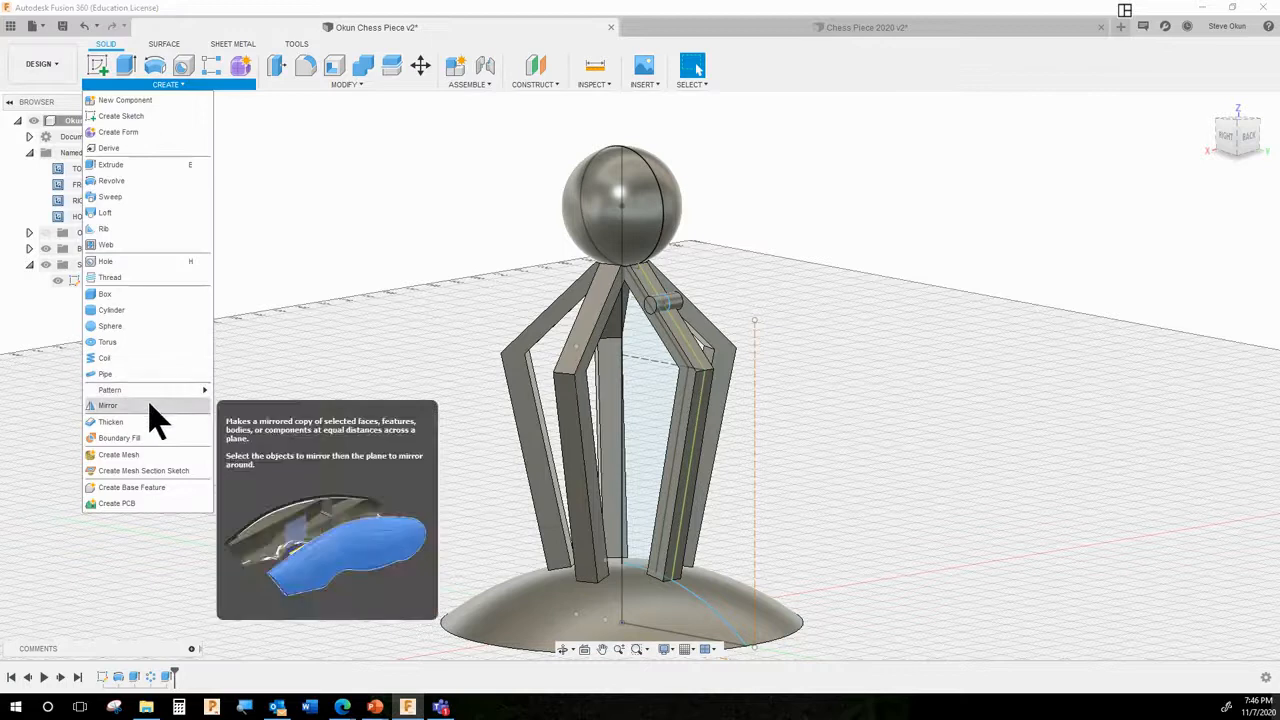
mouse_move(197, 395)
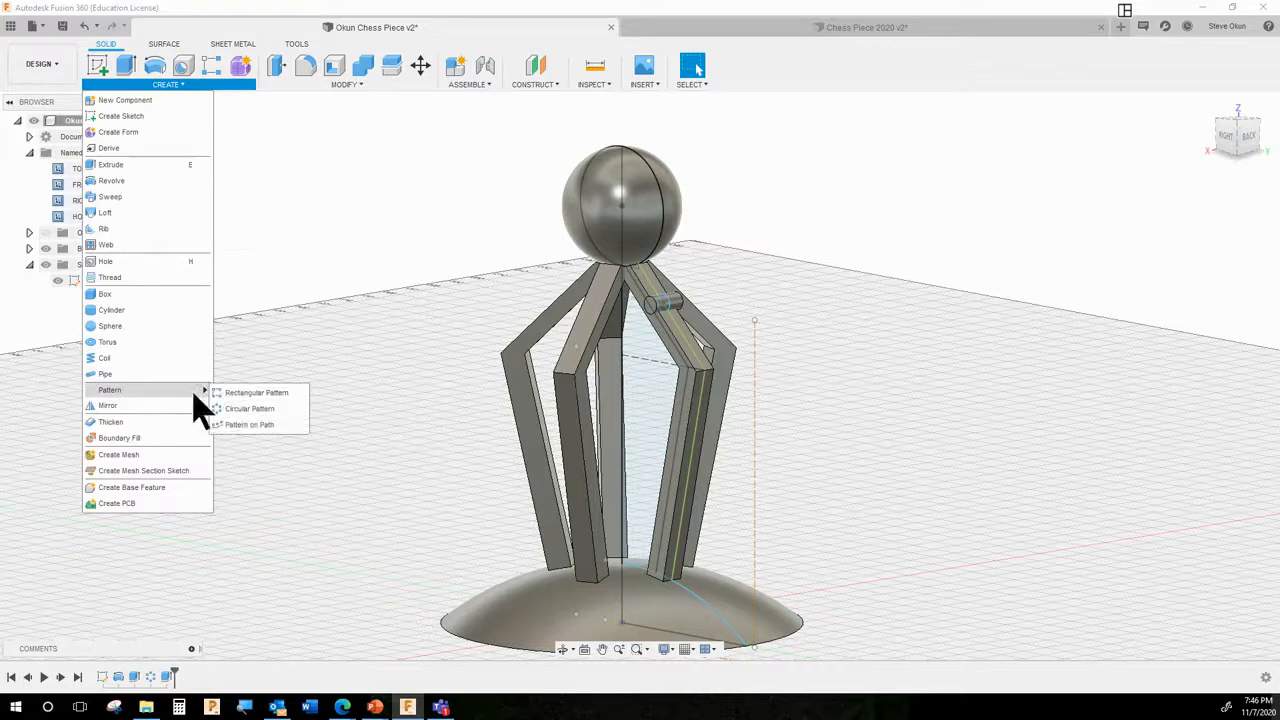
left_click(249, 425)
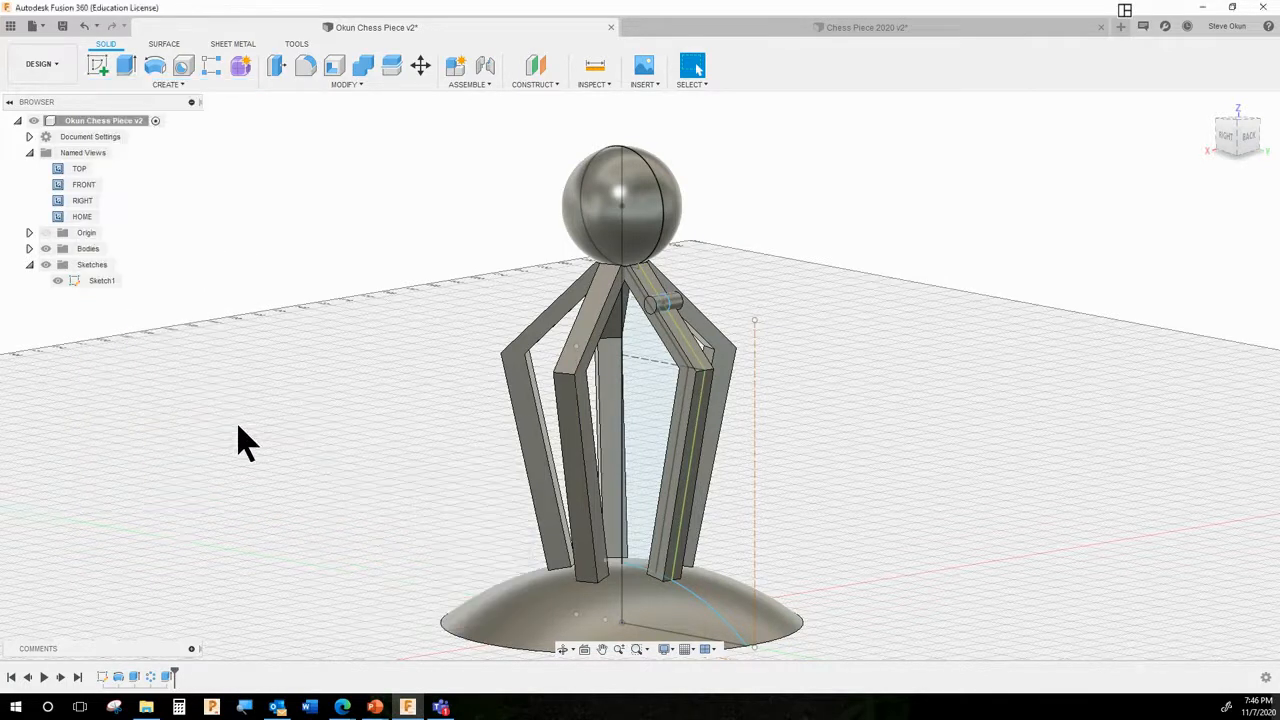
left_click(1196, 200)
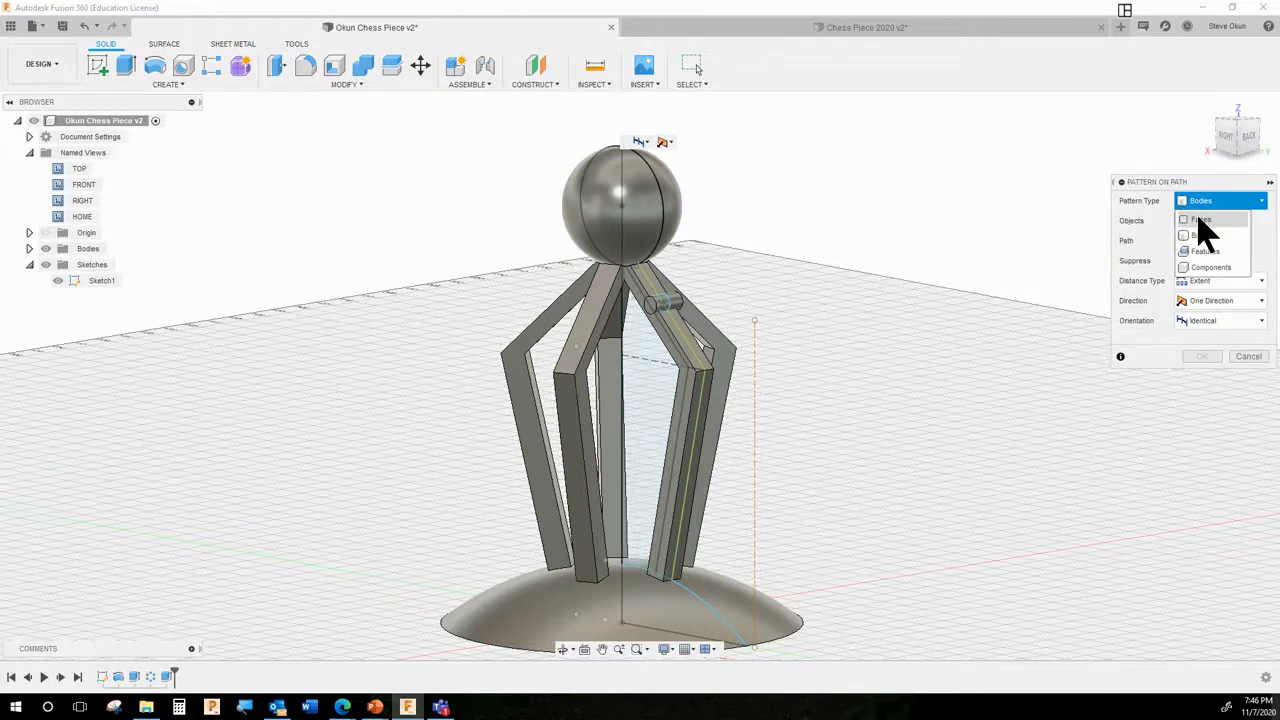
left_click(1198, 220)
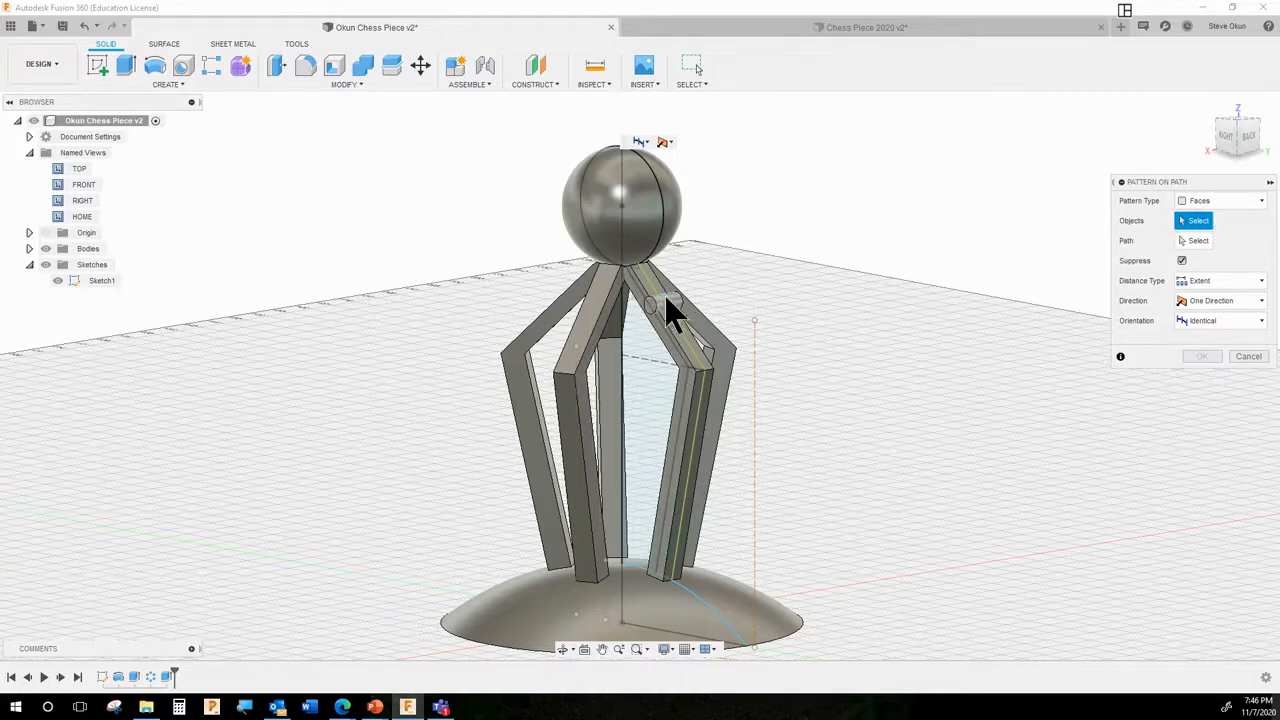
left_click(1200, 200)
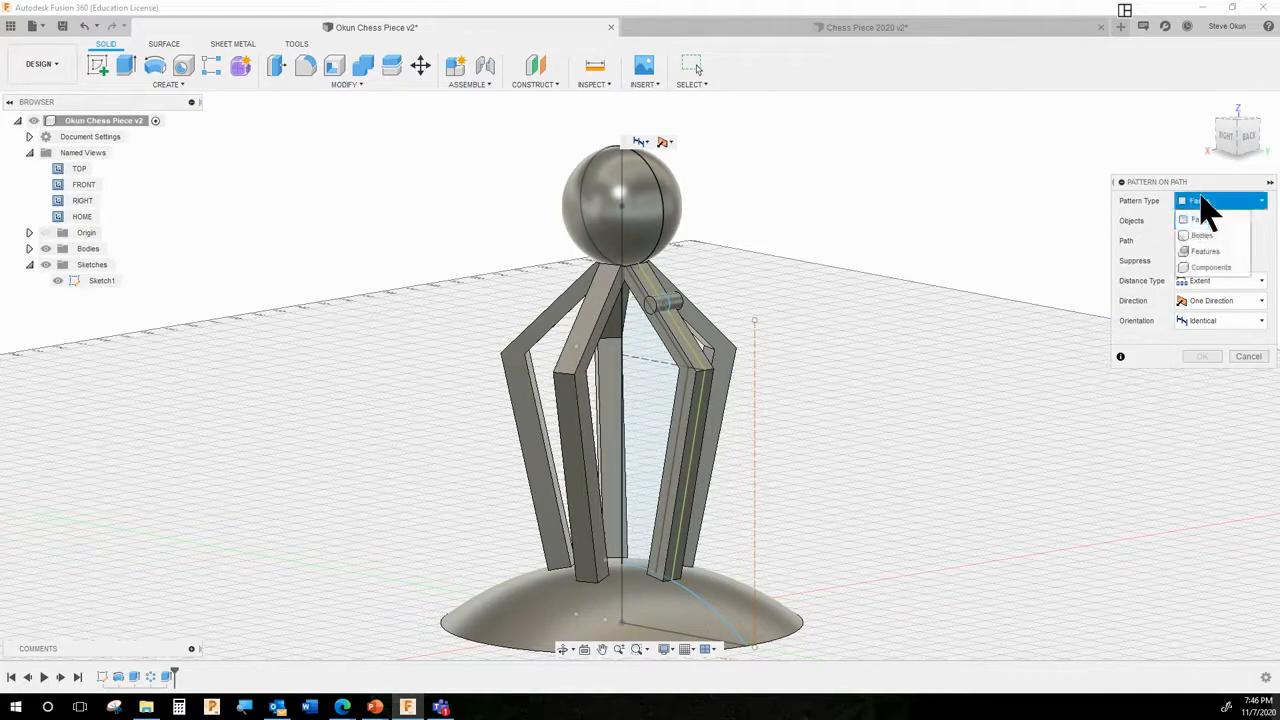
left_click(1205, 236)
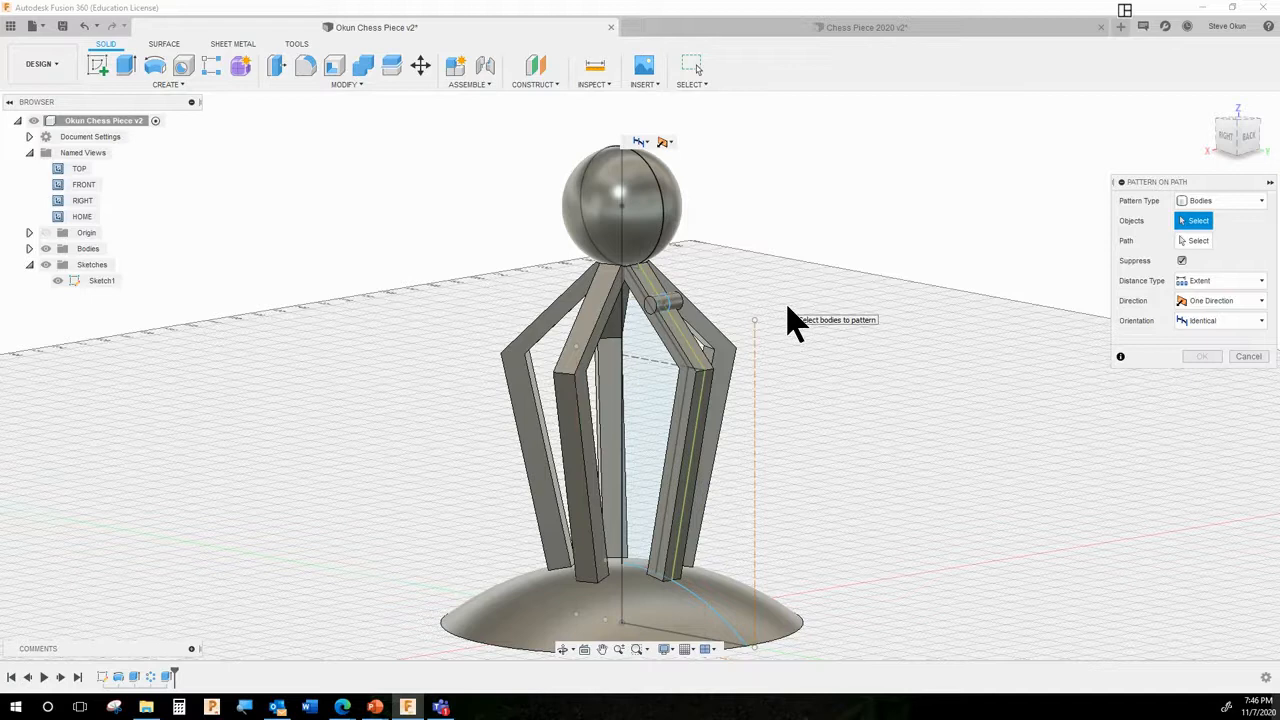
scroll(792, 320, "up", 1)
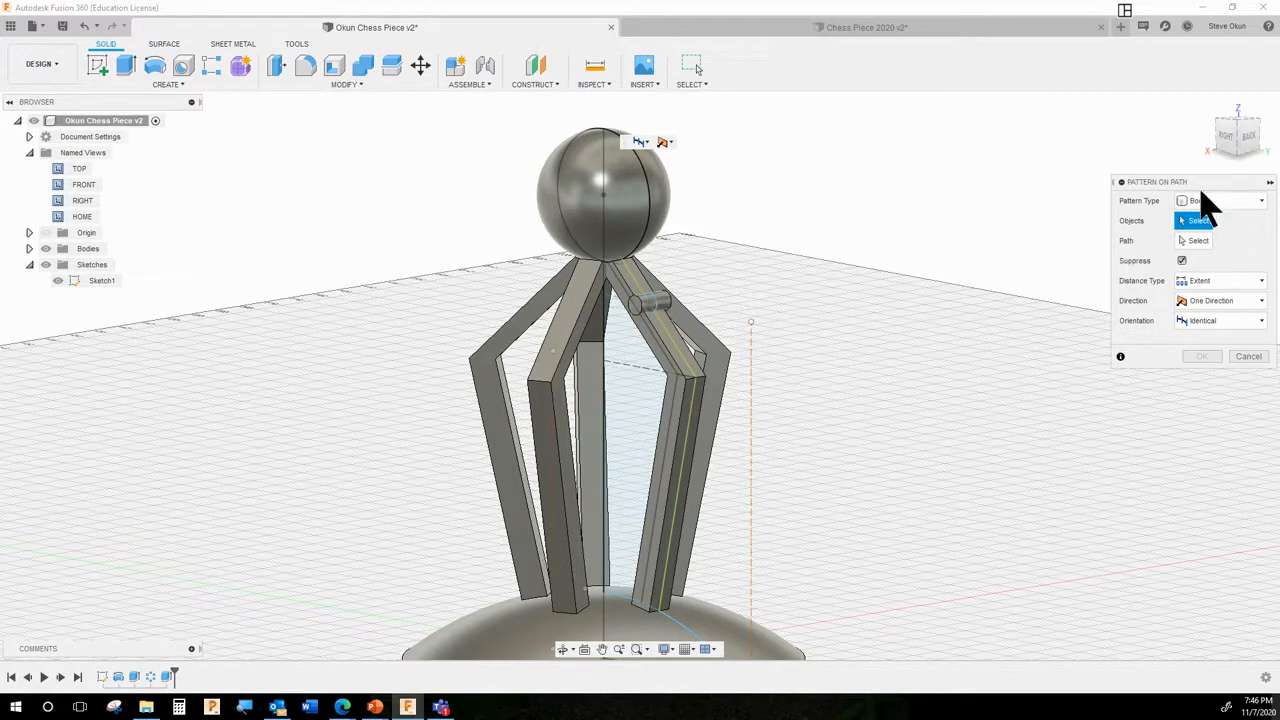
left_click(650, 310)
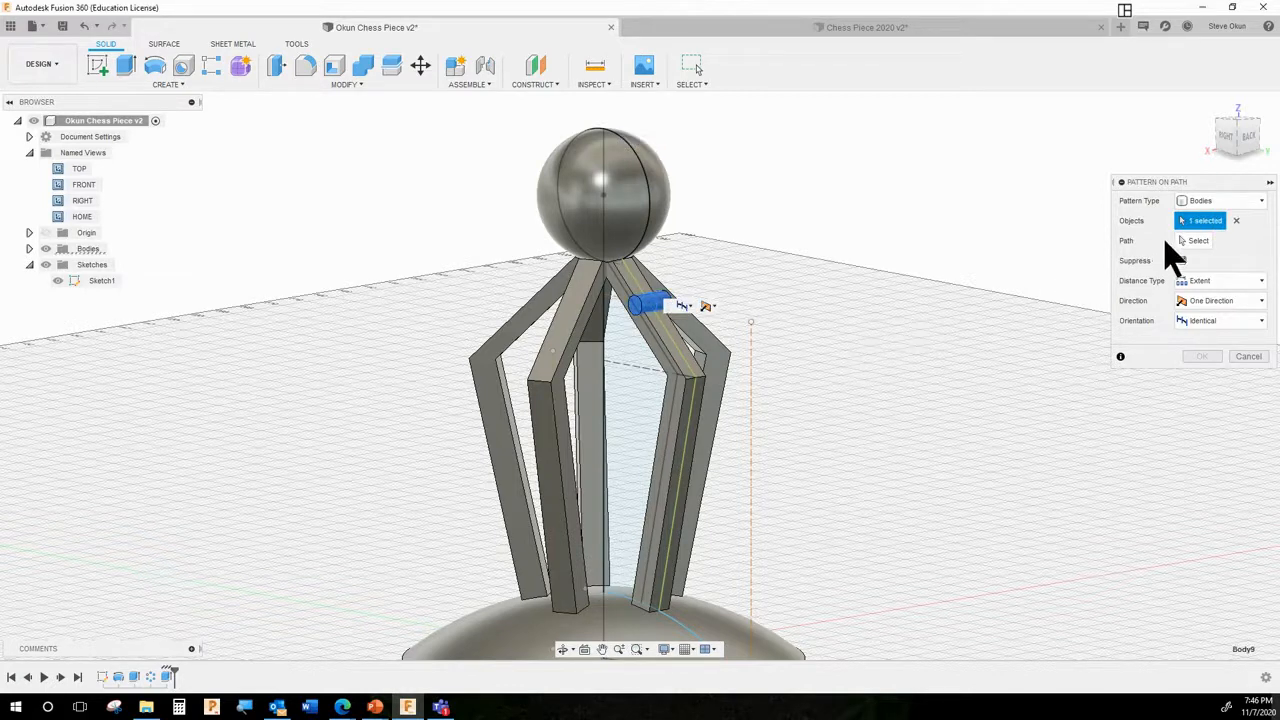
- Use the bent sketch line running down the strut as the pattern path and extend the pattern about 38.6 mm along it
left_click(1196, 242)
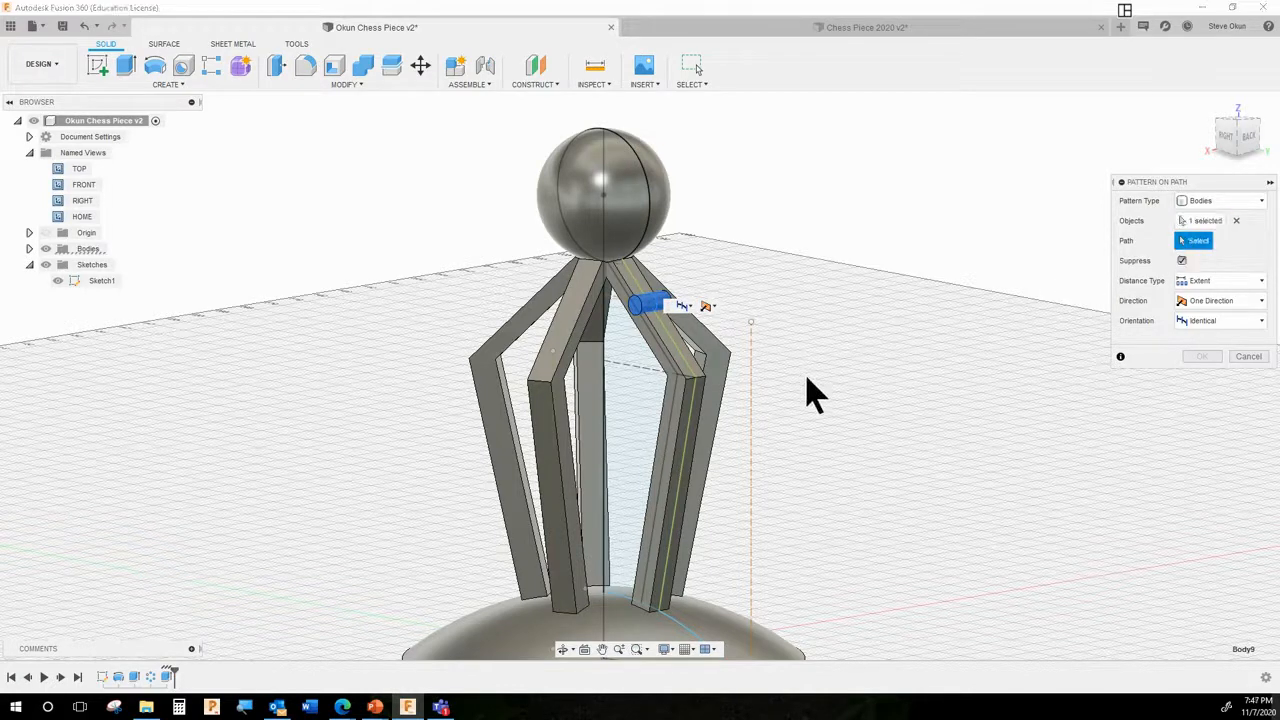
left_click(688, 370)
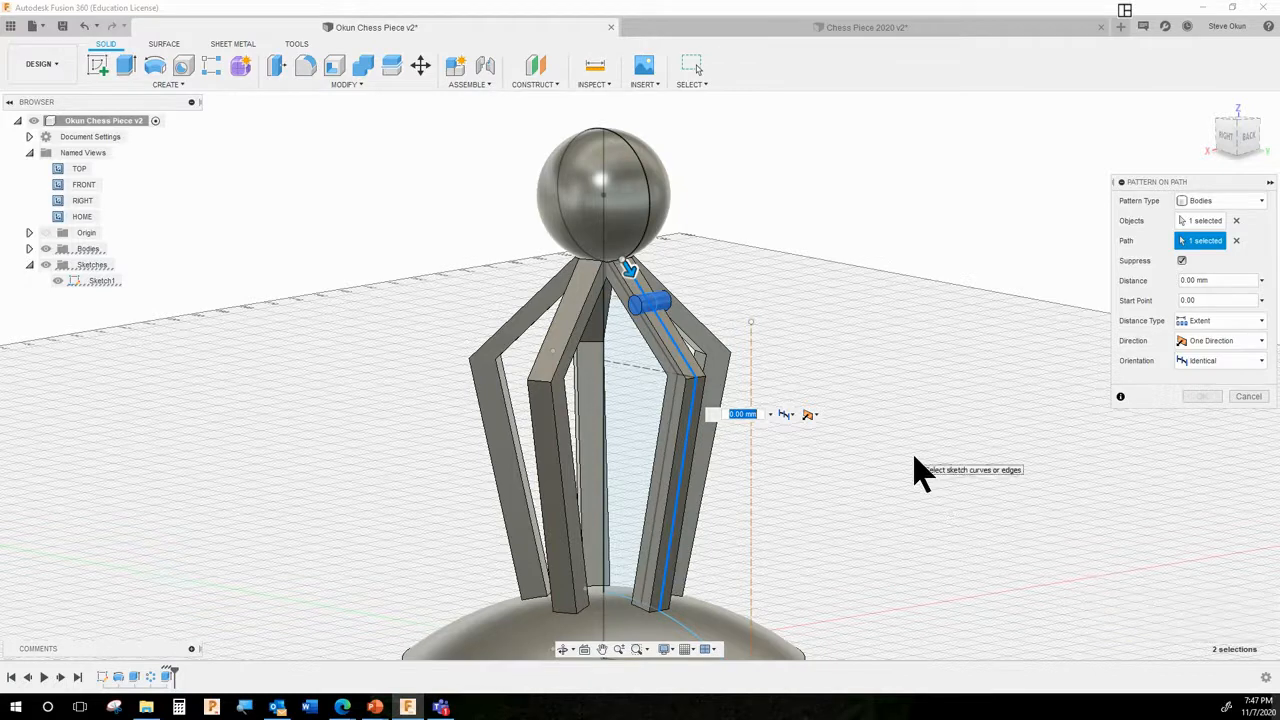
scroll(920, 472, "down", 1)
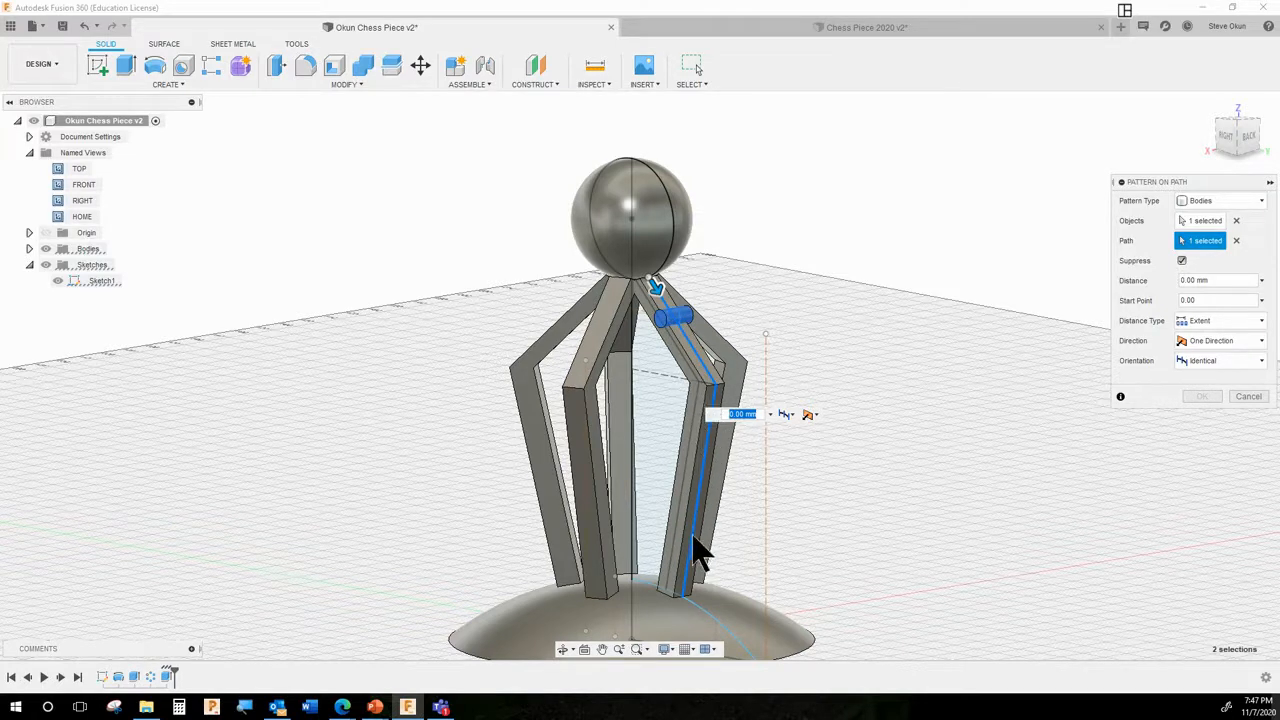
left_click_drag(656, 287, 699, 488)
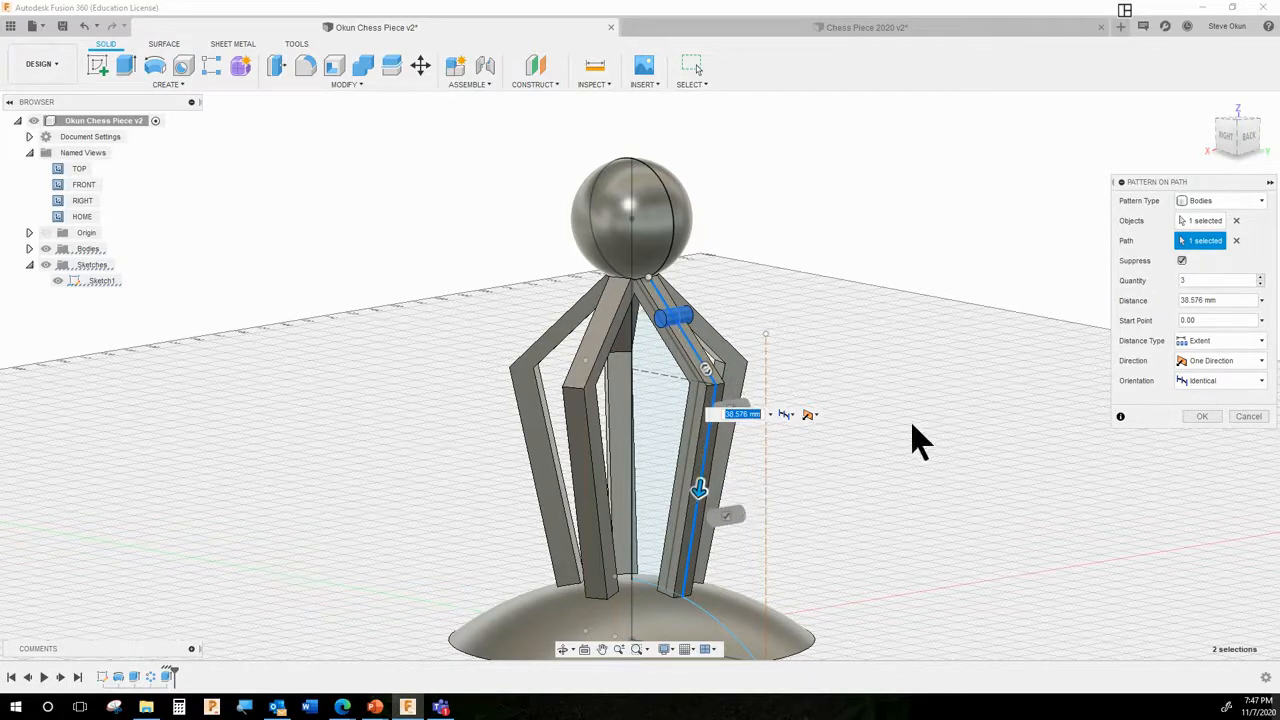
- Set the path pattern to quantity 5, orientation Path Direction and a distance of 48 mm, and accept it
left_click(1203, 280)
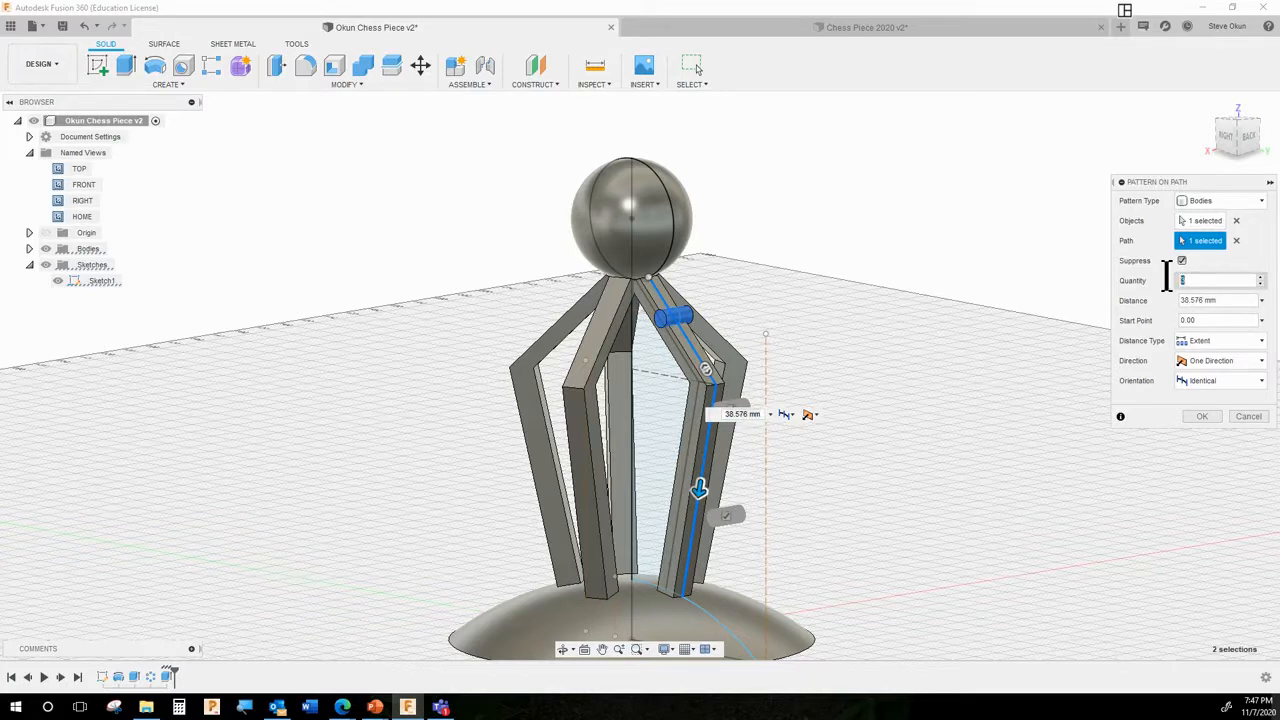
type("5")
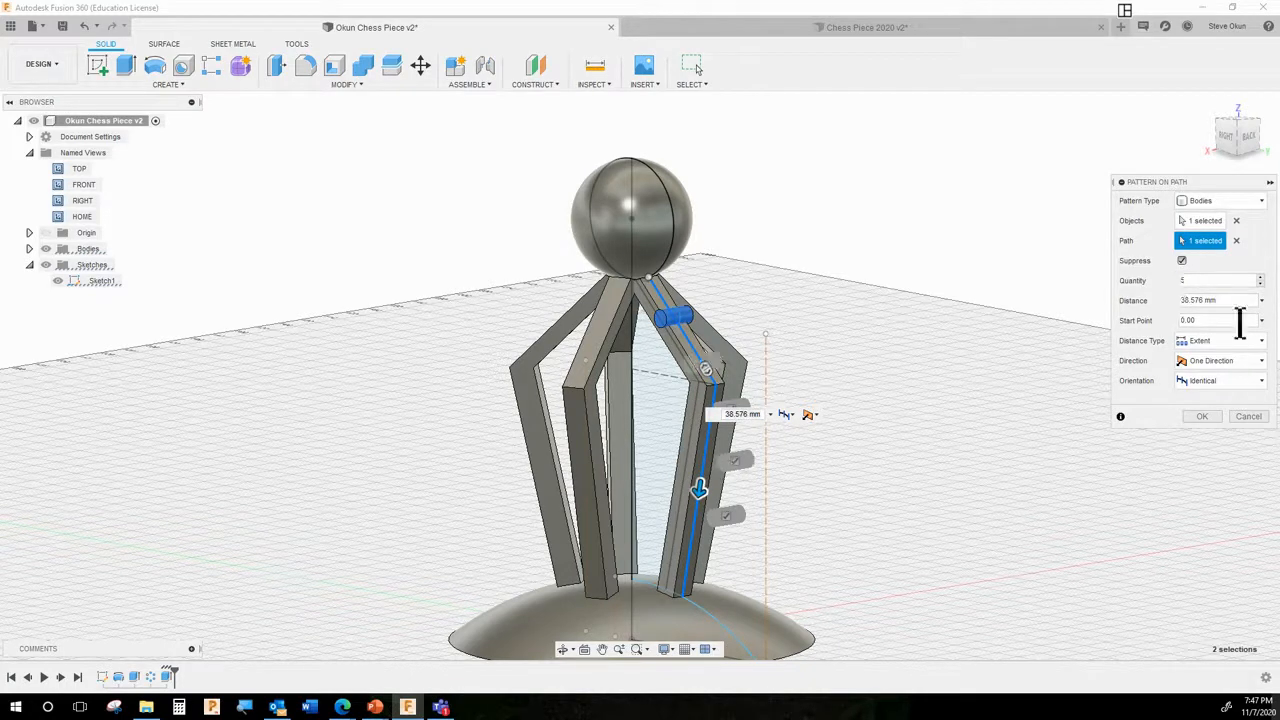
left_click(1225, 390)
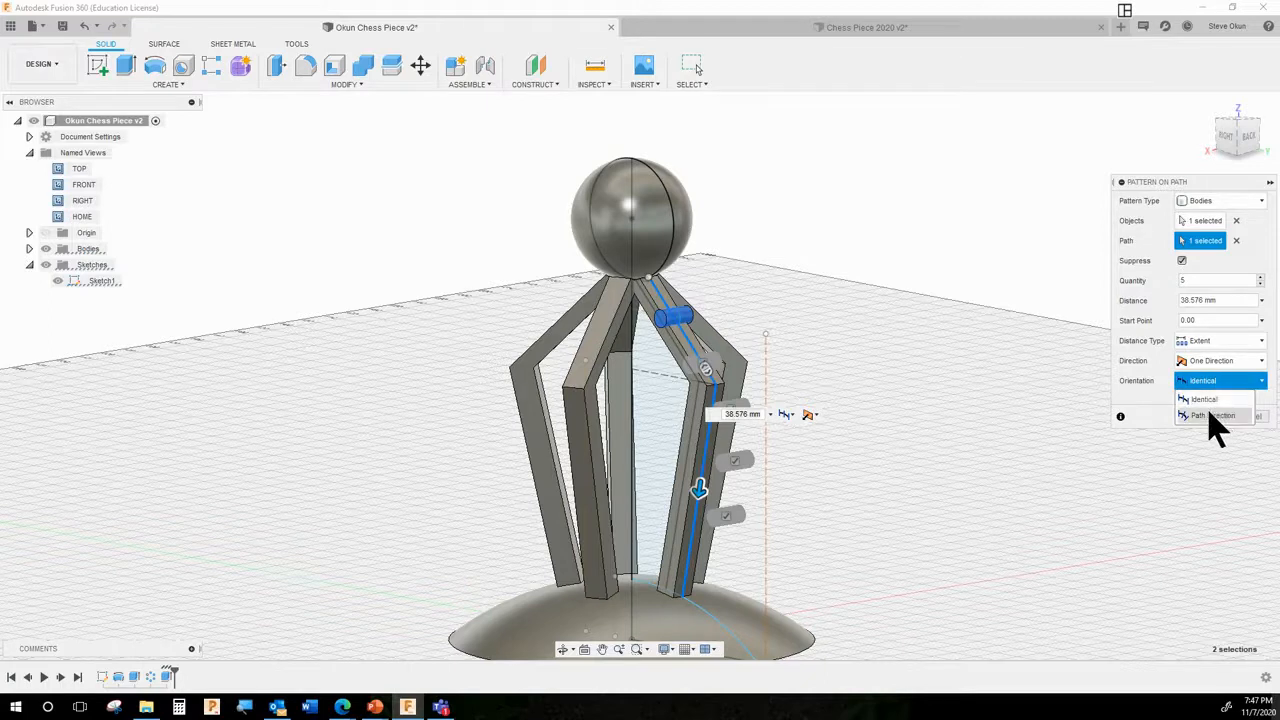
left_click(1213, 418)
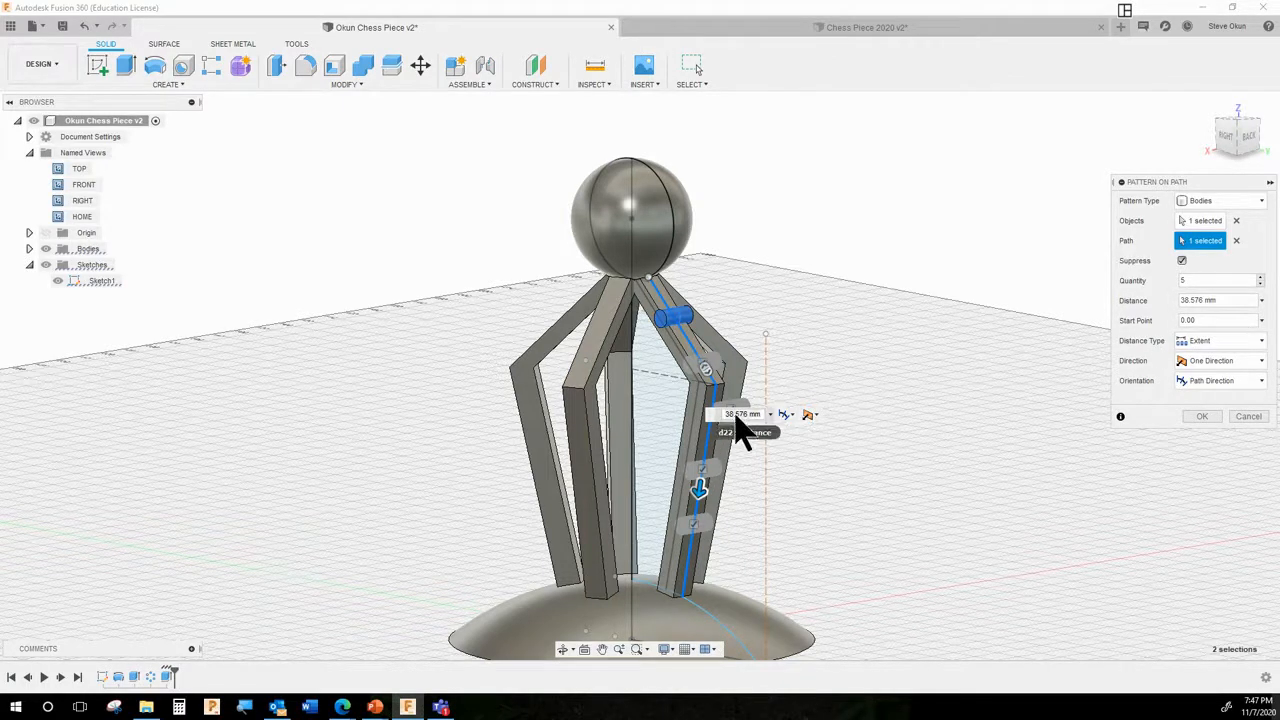
left_click_drag(738, 414, 767, 411)
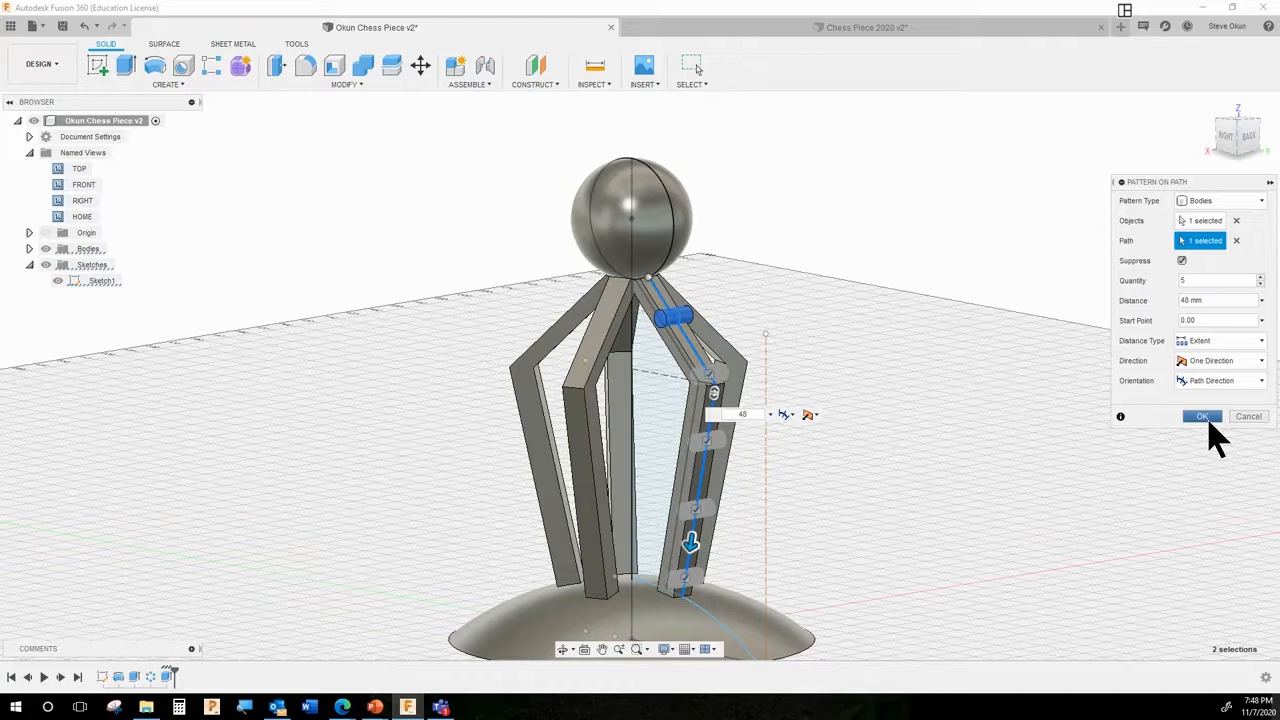
left_click(1214, 417)
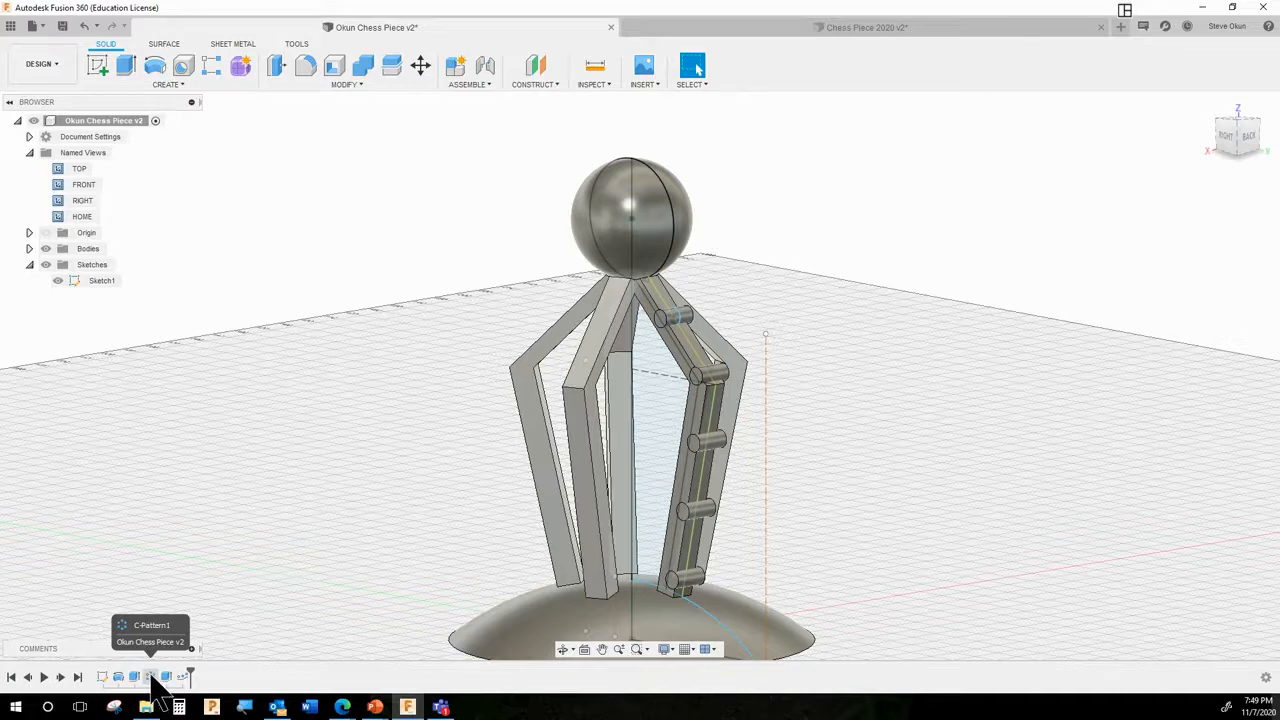
- Delete the existing circular pattern of the struts and start a new circular pattern with the type Bodies
right_click(152, 678)
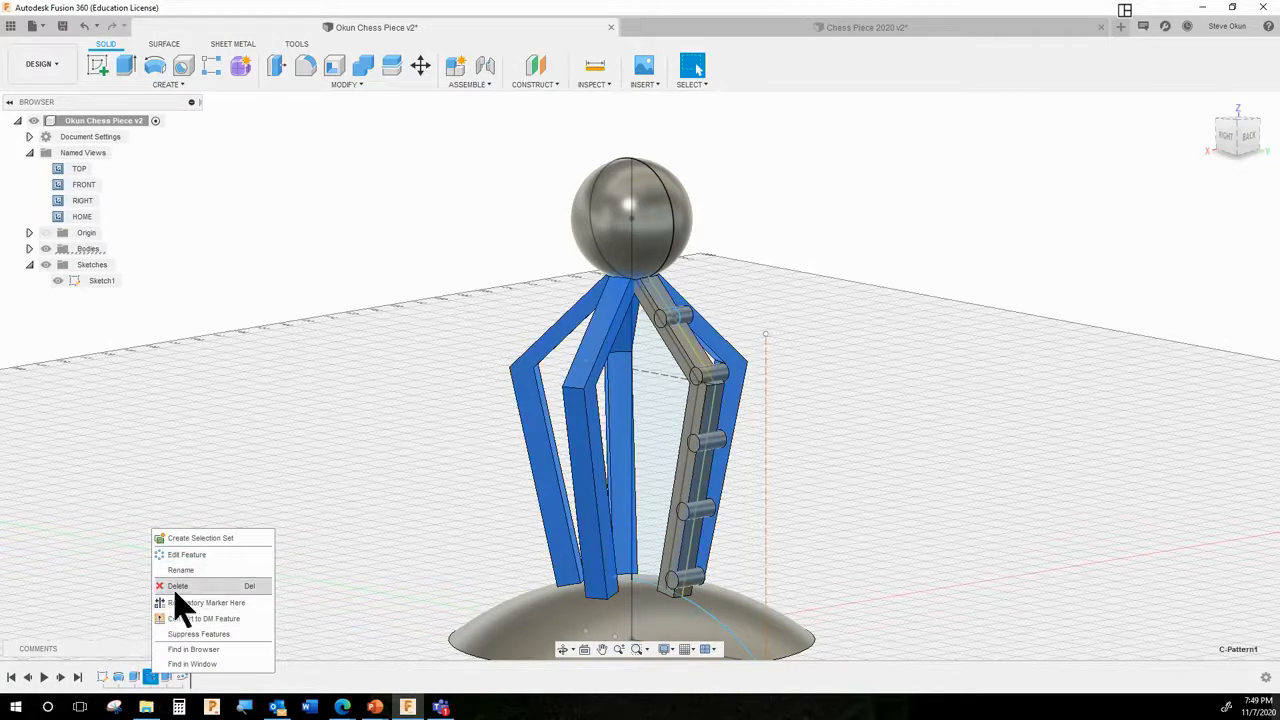
left_click(180, 590)
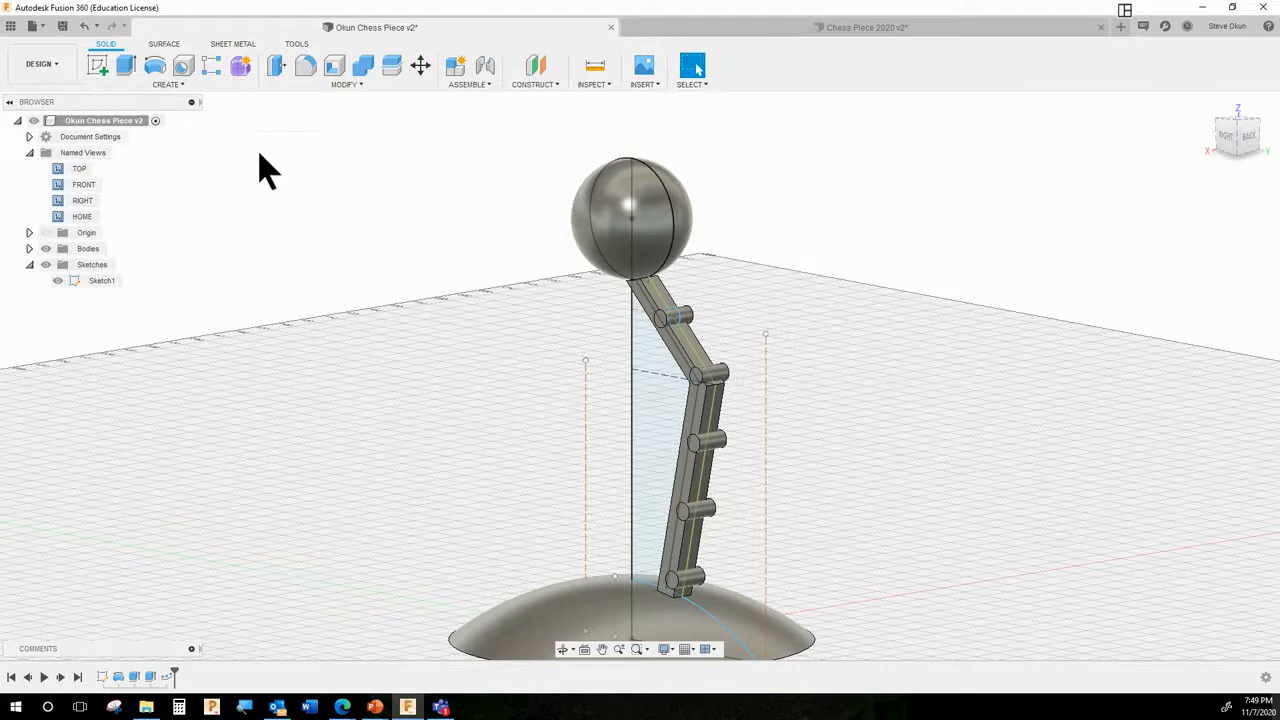
left_click(176, 86)
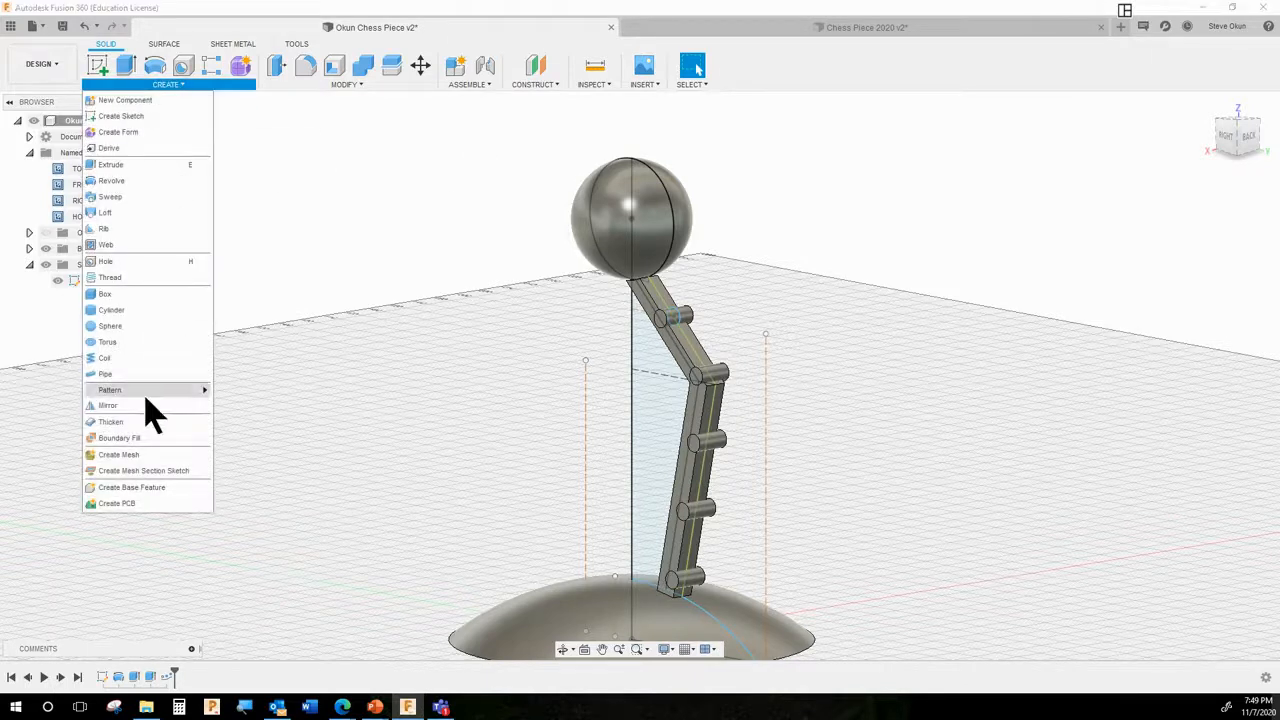
mouse_move(175, 395)
left_click(320, 410)
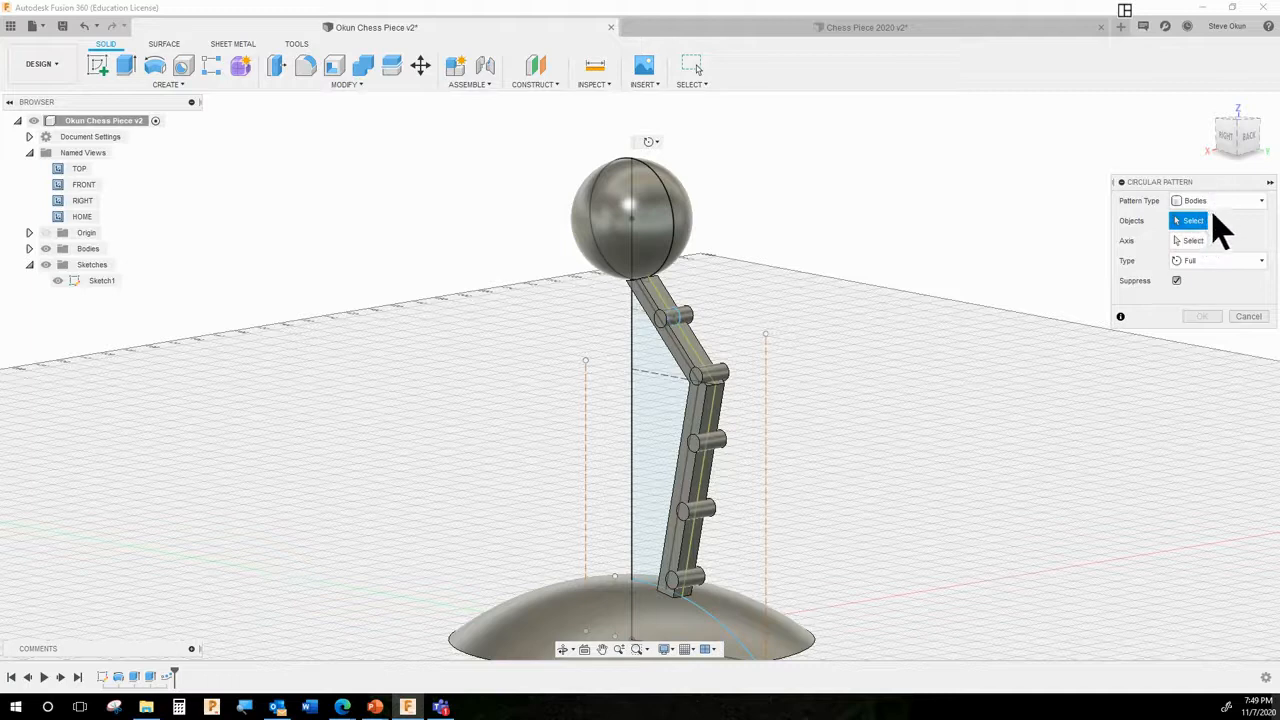
left_click(1216, 204)
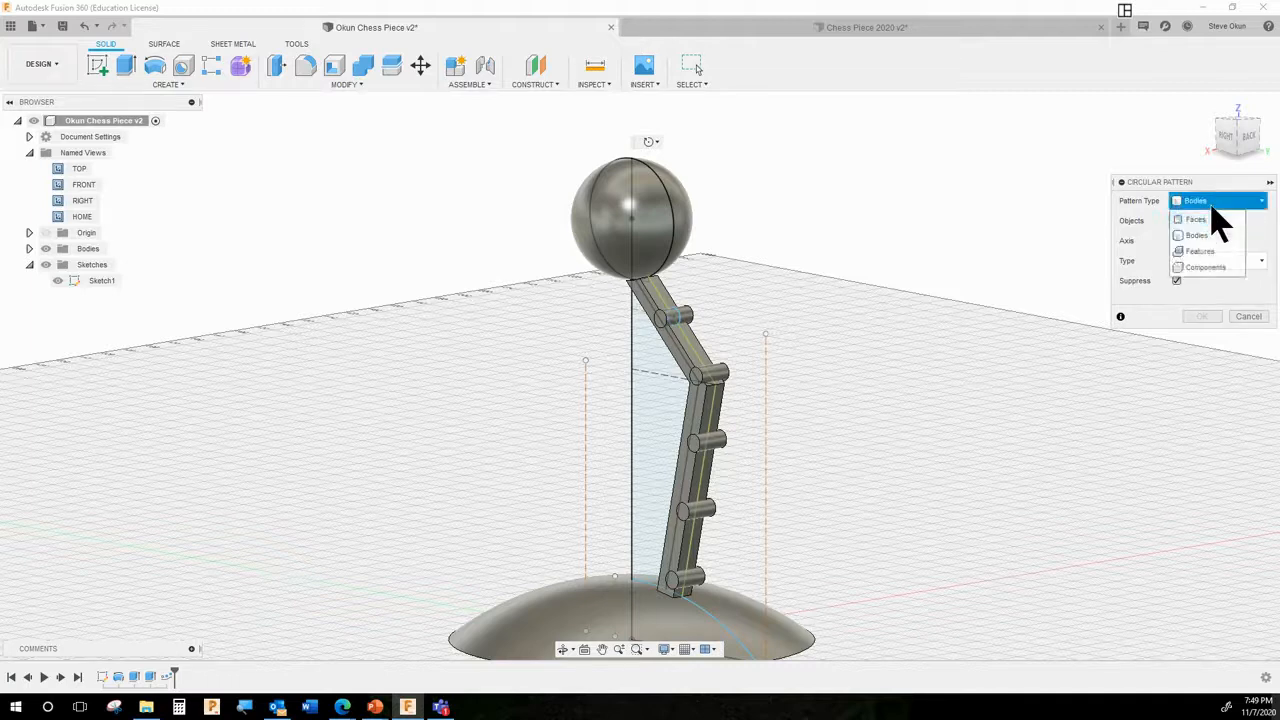
left_click(1215, 207)
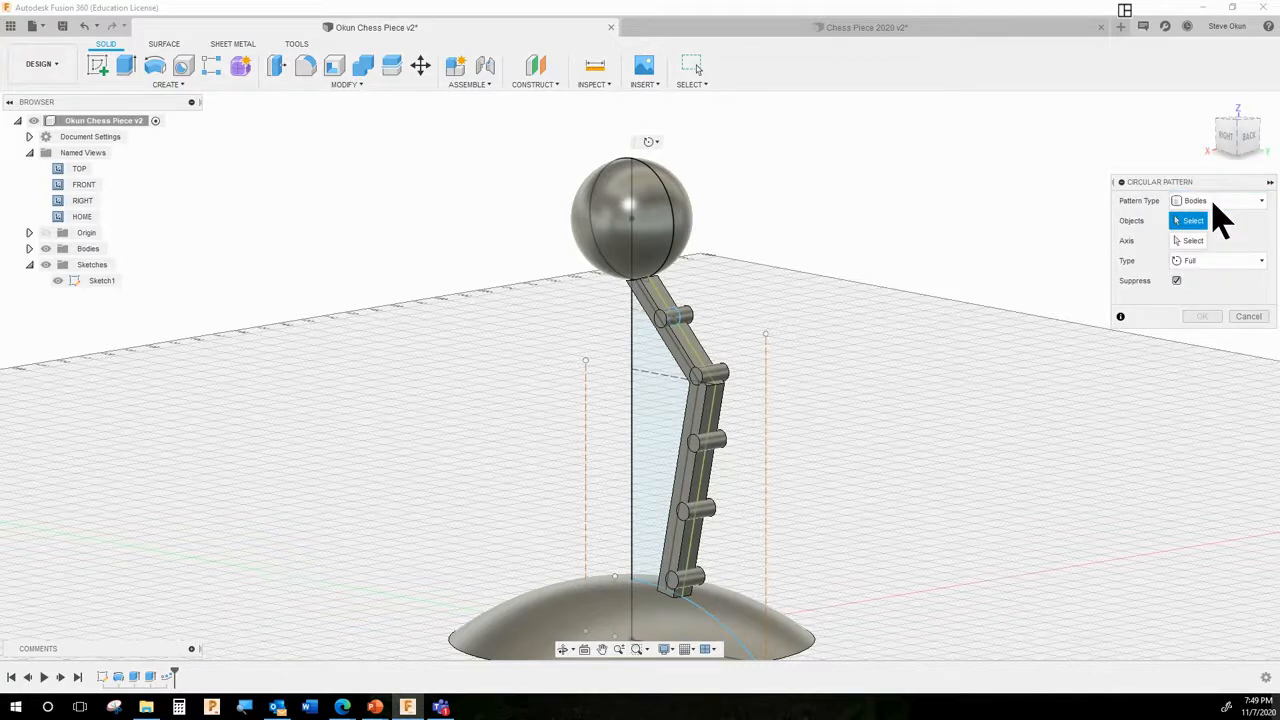
- Select the remaining strut and all five cylinders along it as the objects of the circular pattern
left_click(680, 358)
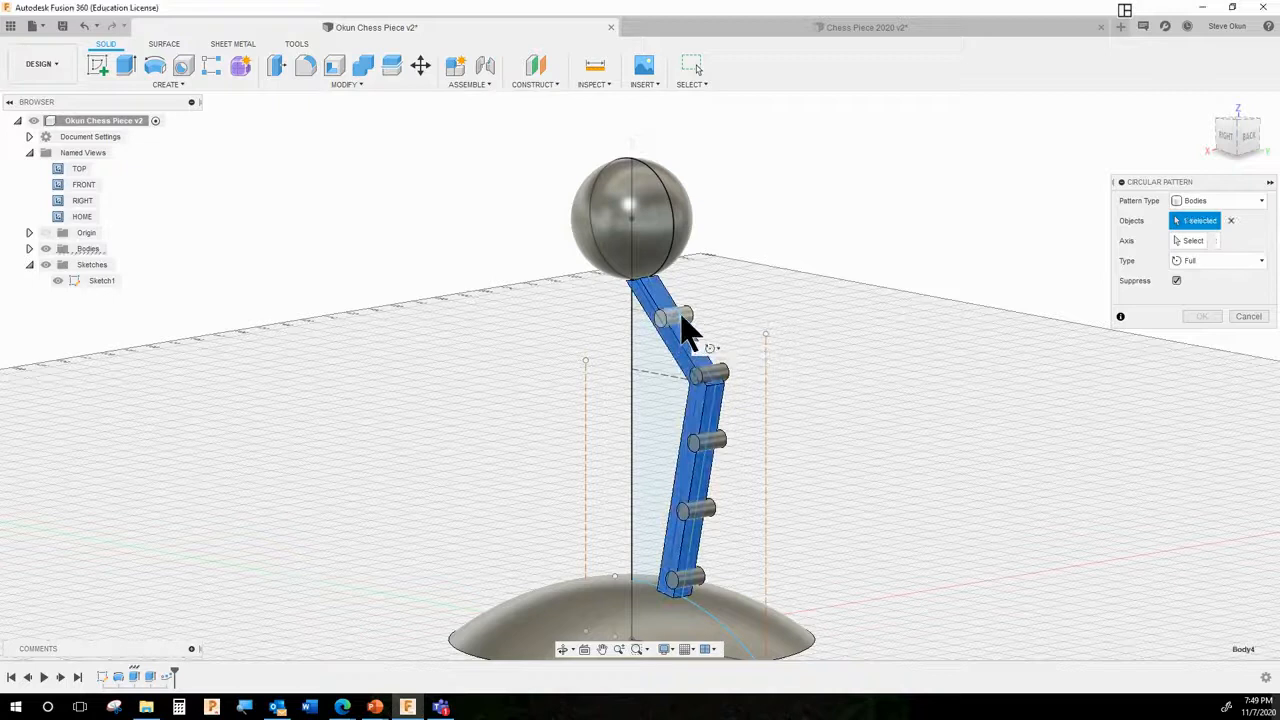
left_click(715, 378)
left_click(717, 378)
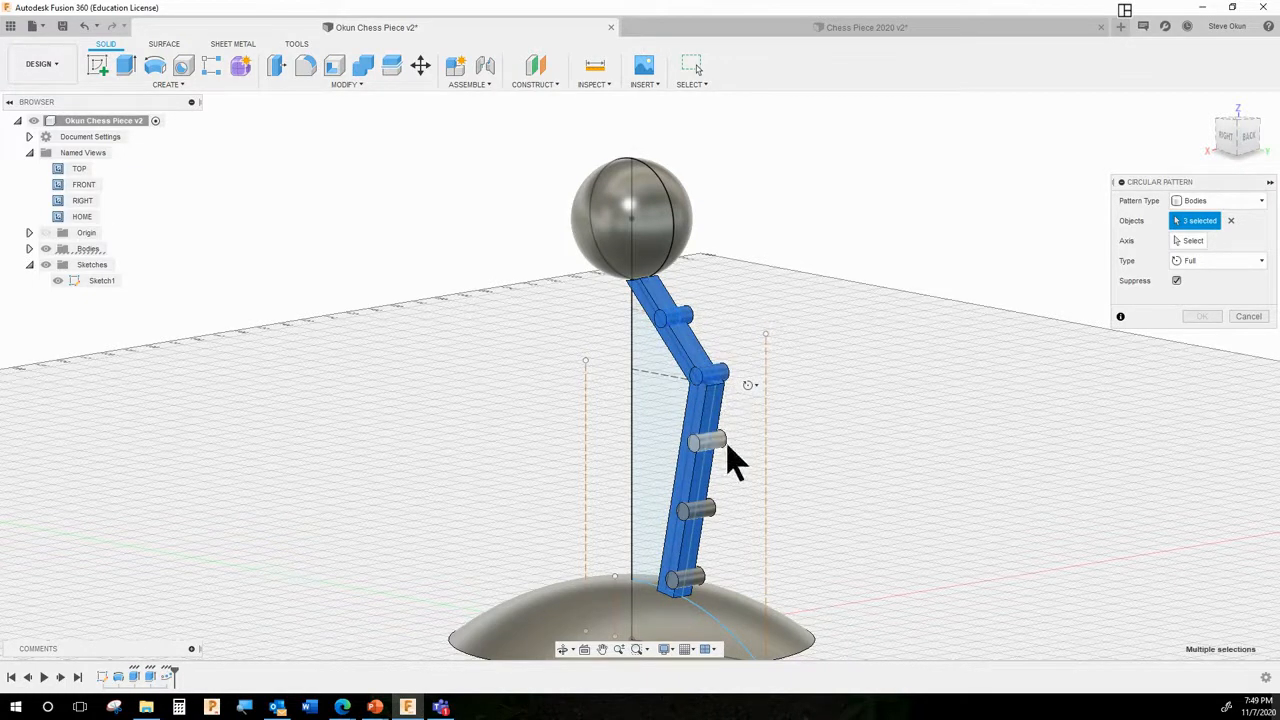
left_click(712, 440)
left_click(704, 518)
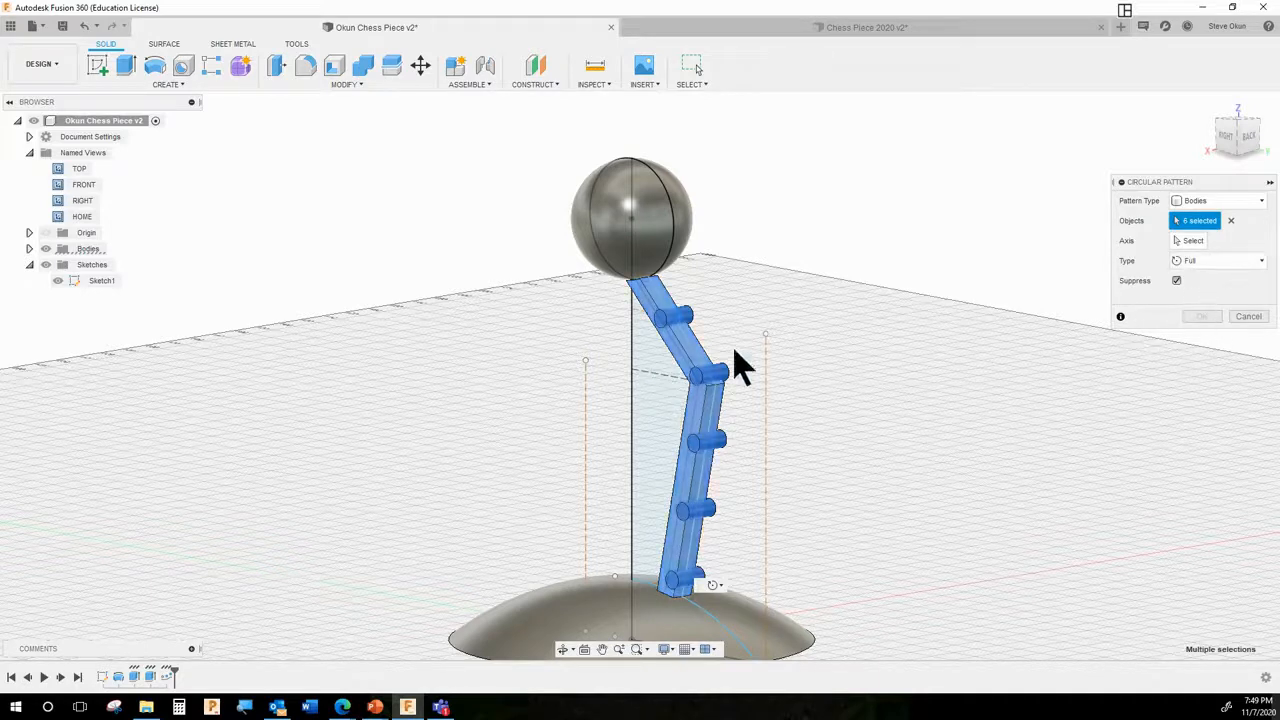
- Pattern the selected bodies around the vertical centre line of the piece with quantity 5 and accept the feature
left_click(1193, 242)
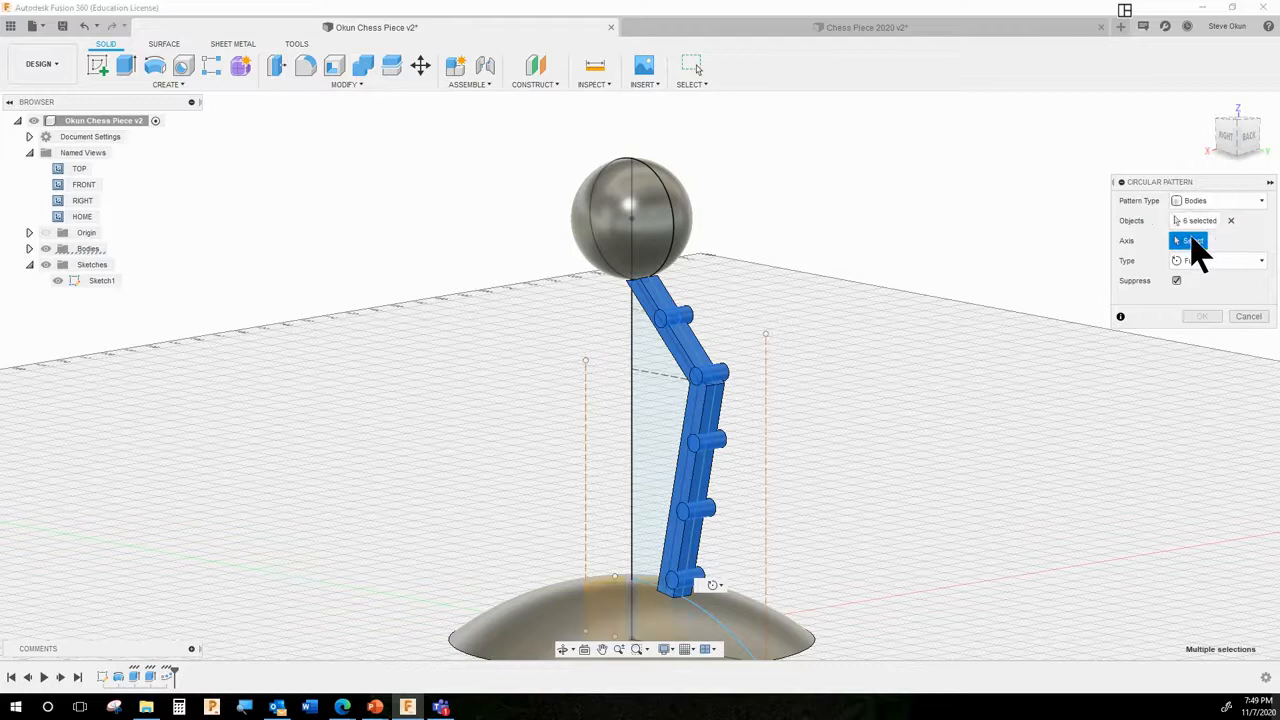
left_click(632, 403)
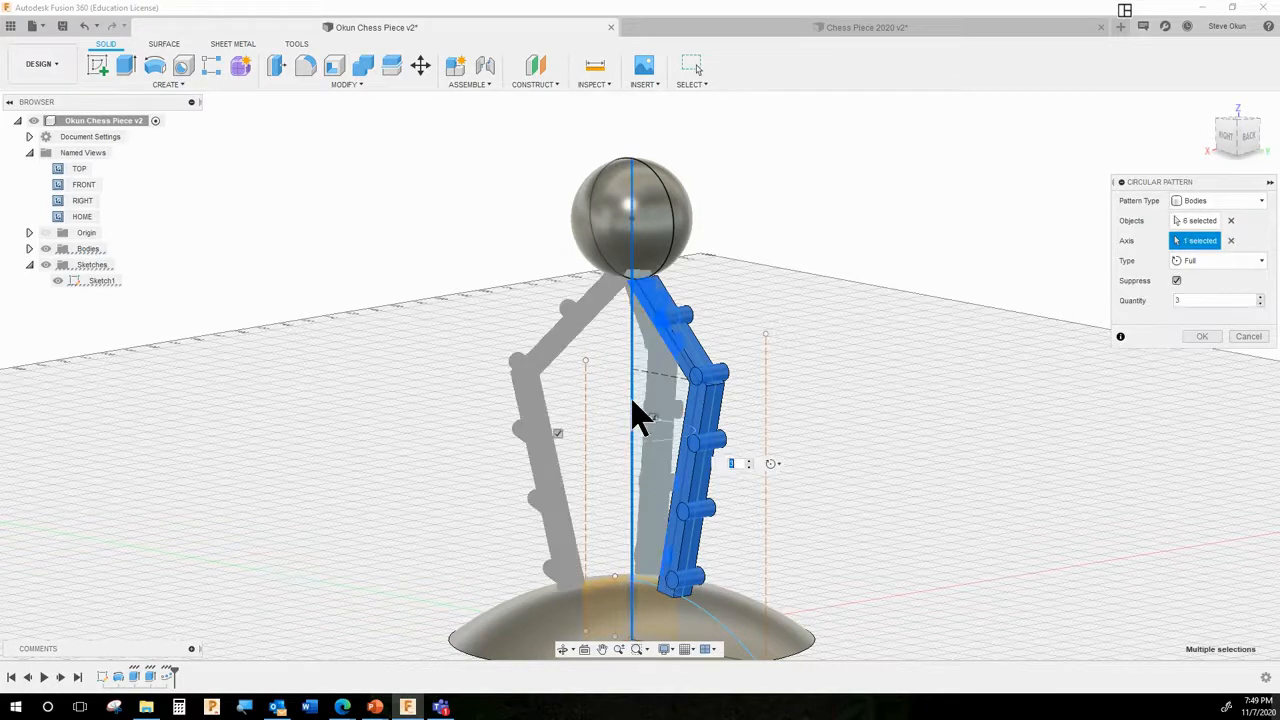
left_click(1178, 301)
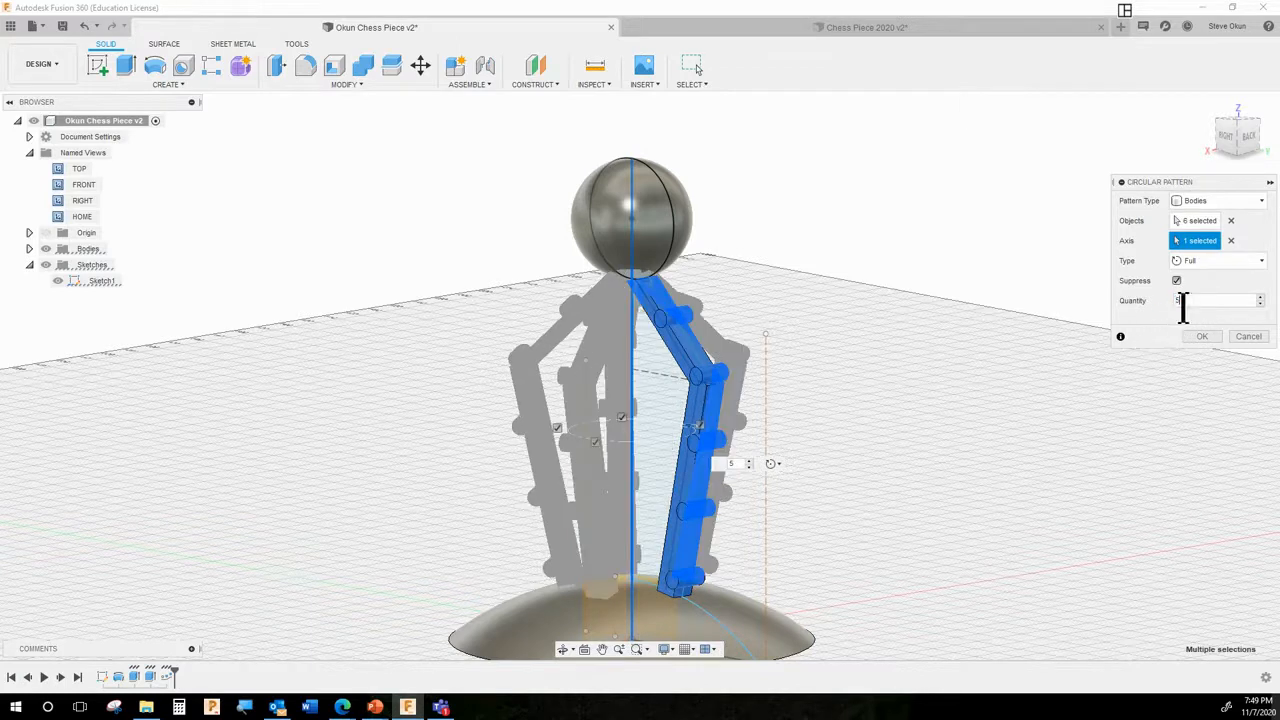
left_click(1201, 336)
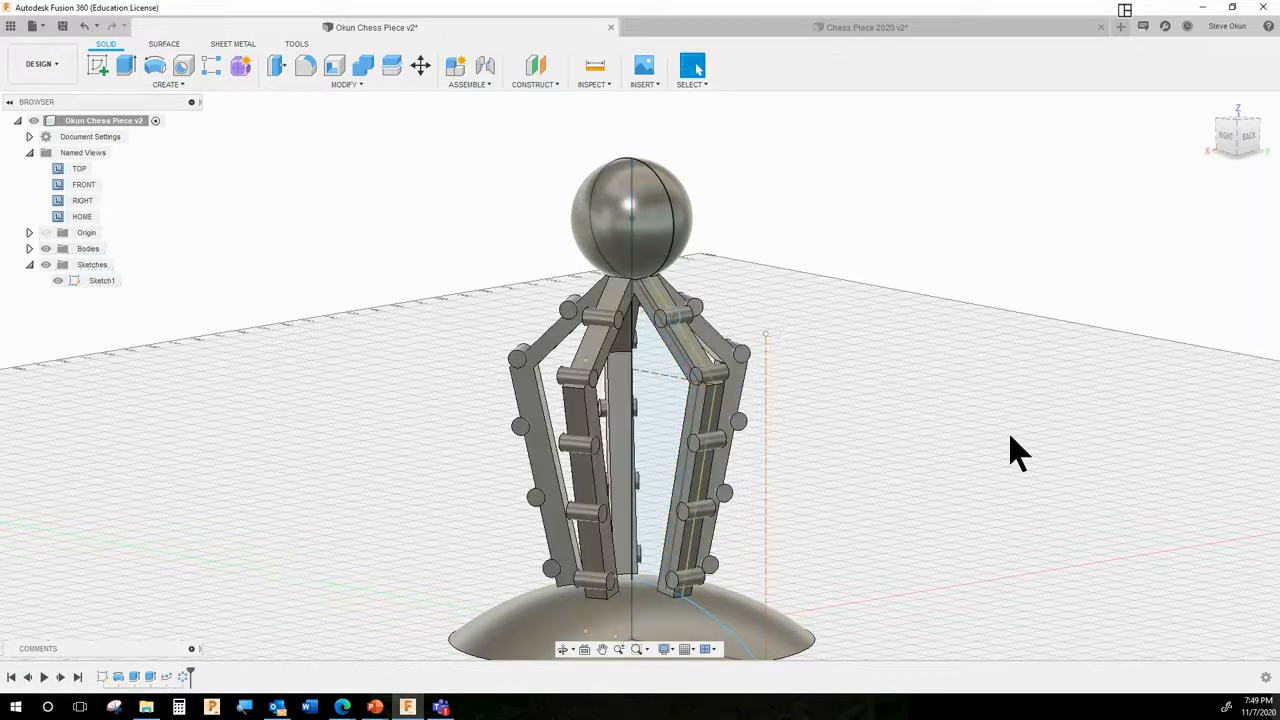
- Compare the piece with the struts of the finished reference design Chess Piece 2020, and return to the working design
middle_click_drag(937, 508, 943, 471, "shift")
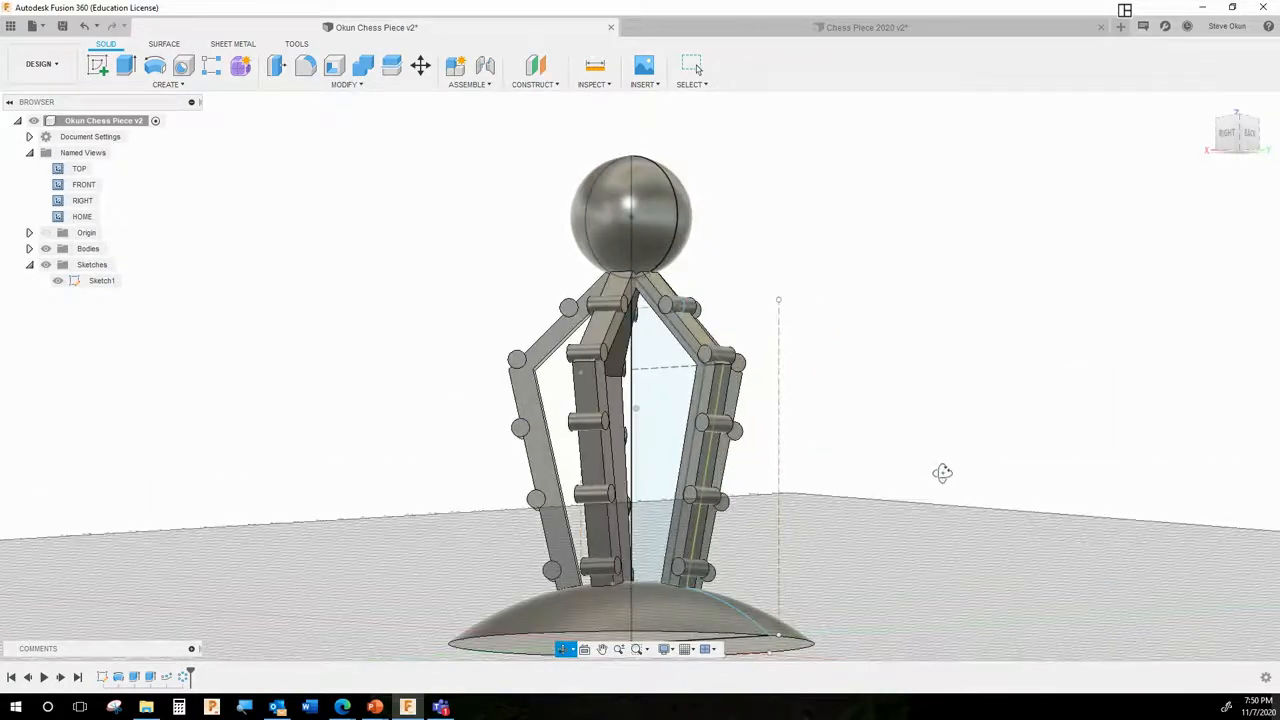
left_click(834, 27)
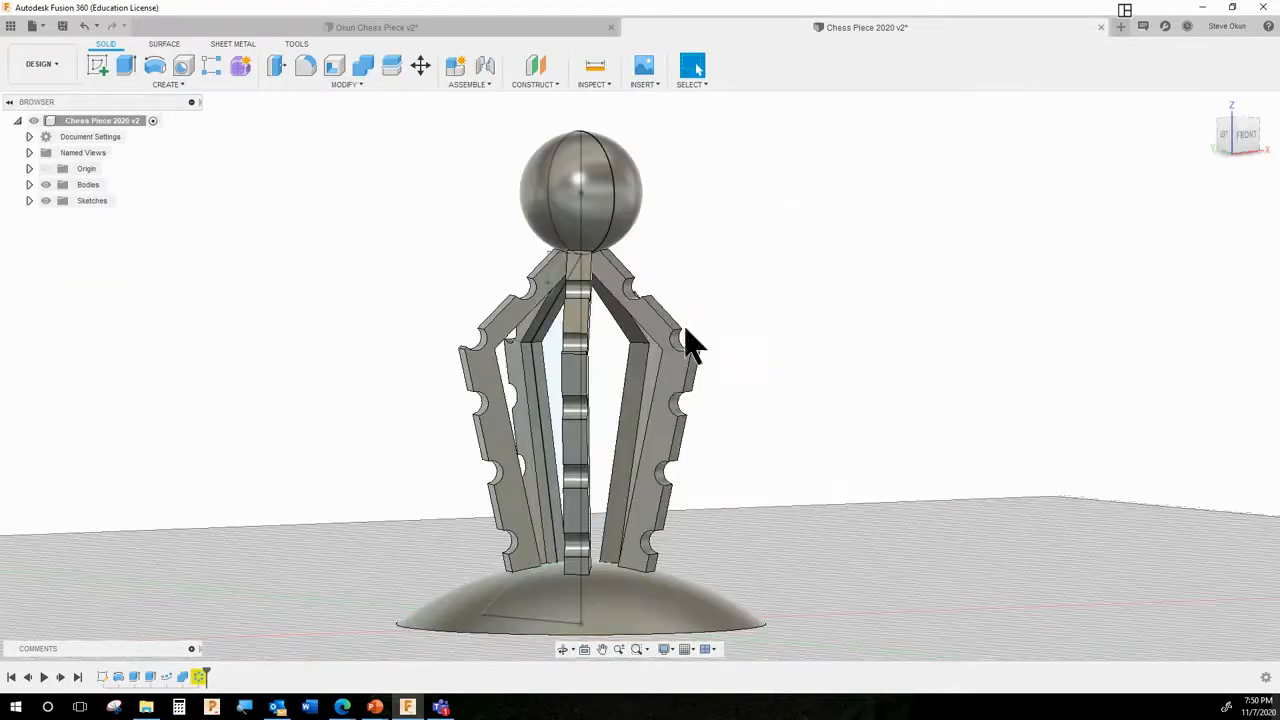
left_click(428, 27)
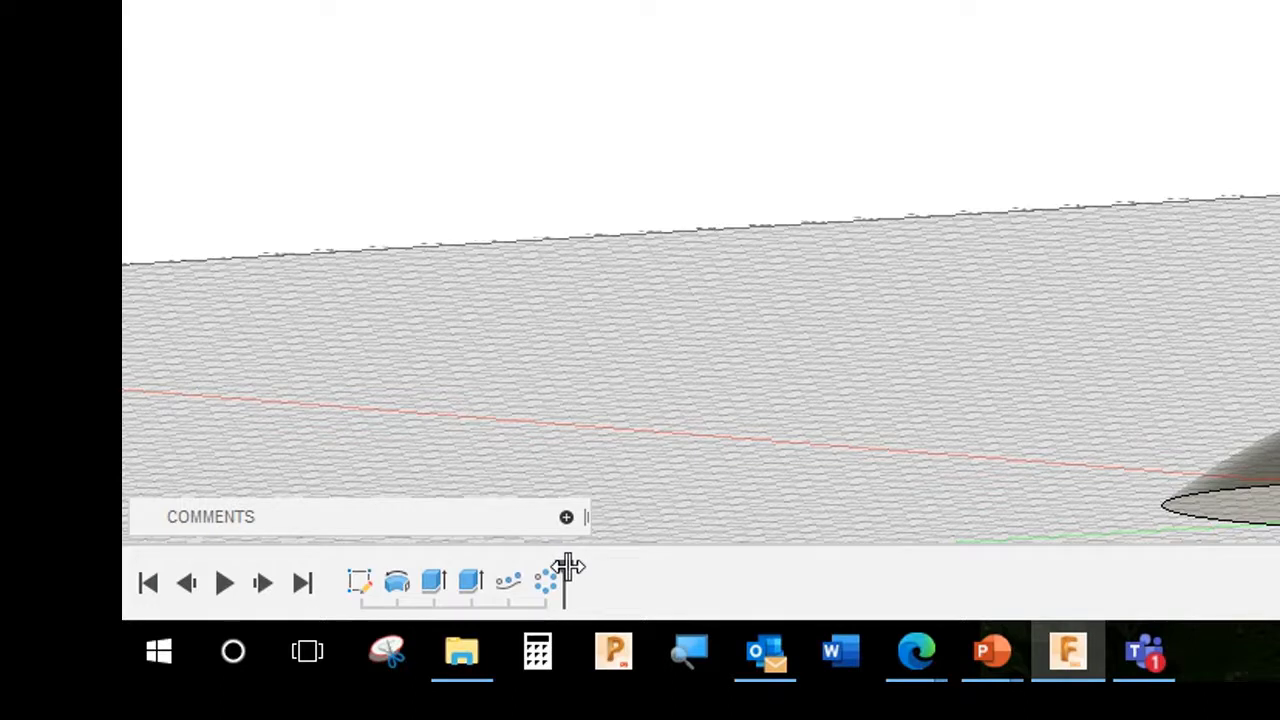
- Roll the timeline back to before the circular pattern and start a Combine with the strut as the target body
mouse_move(566, 568)
left_mouse_down()
mouse_move(381, 578)
mouse_move(578, 584)
mouse_move(527, 576)
left_mouse_up()
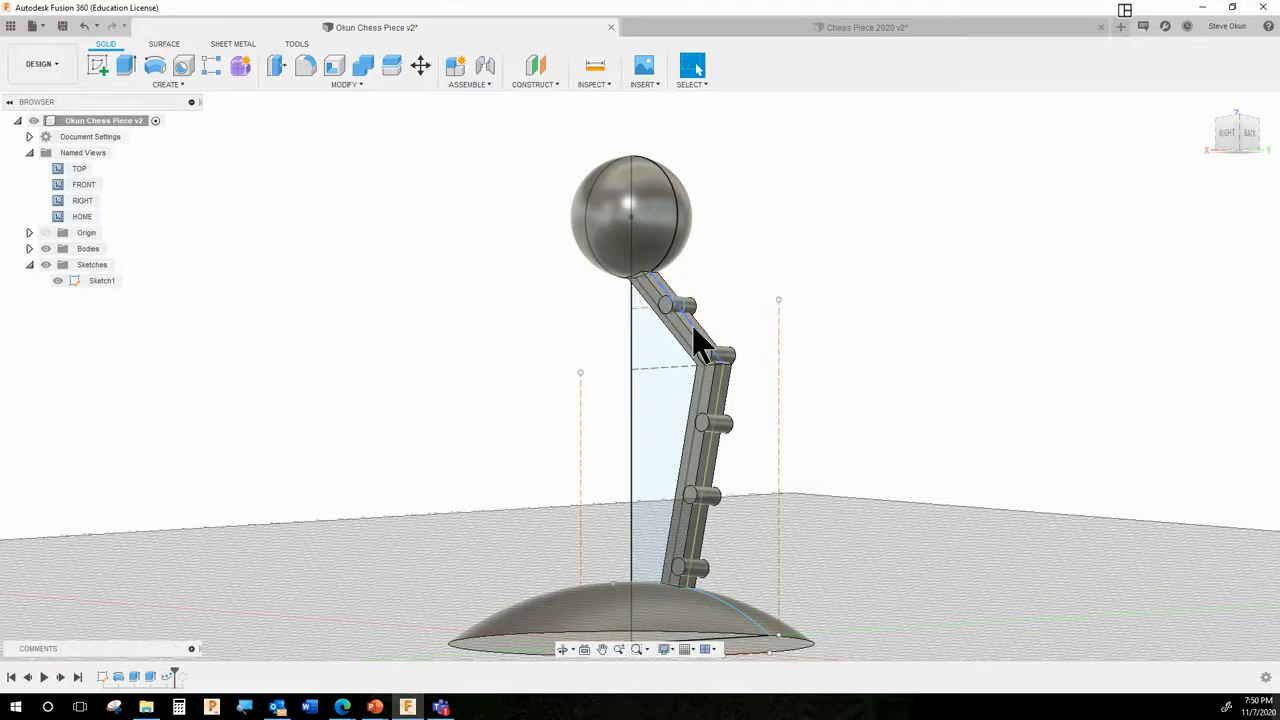
left_click(348, 88)
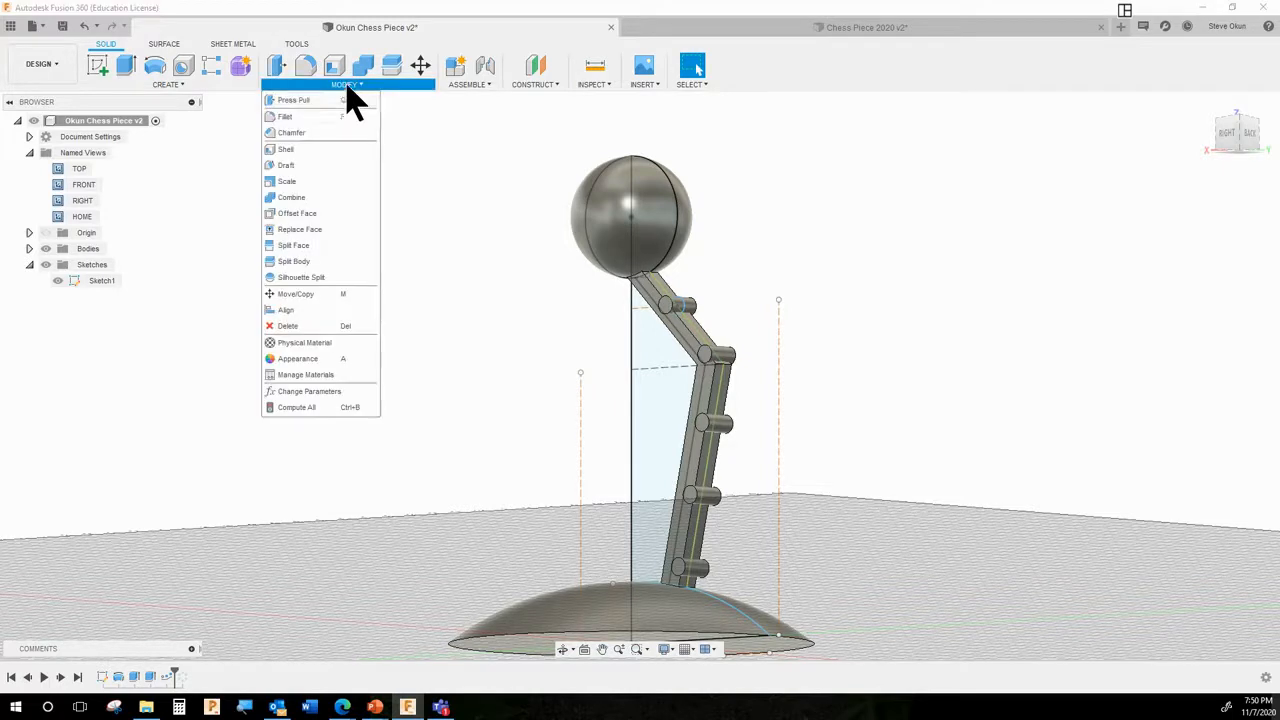
left_click(299, 201)
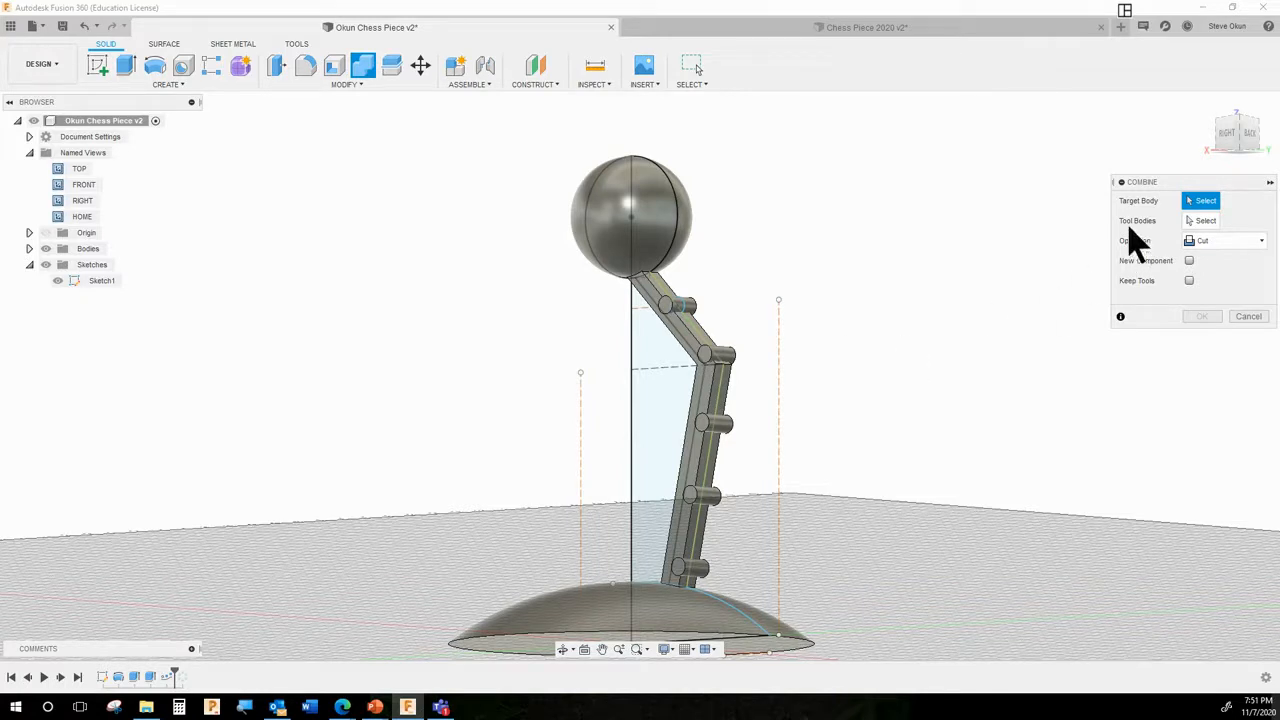
left_click(690, 349)
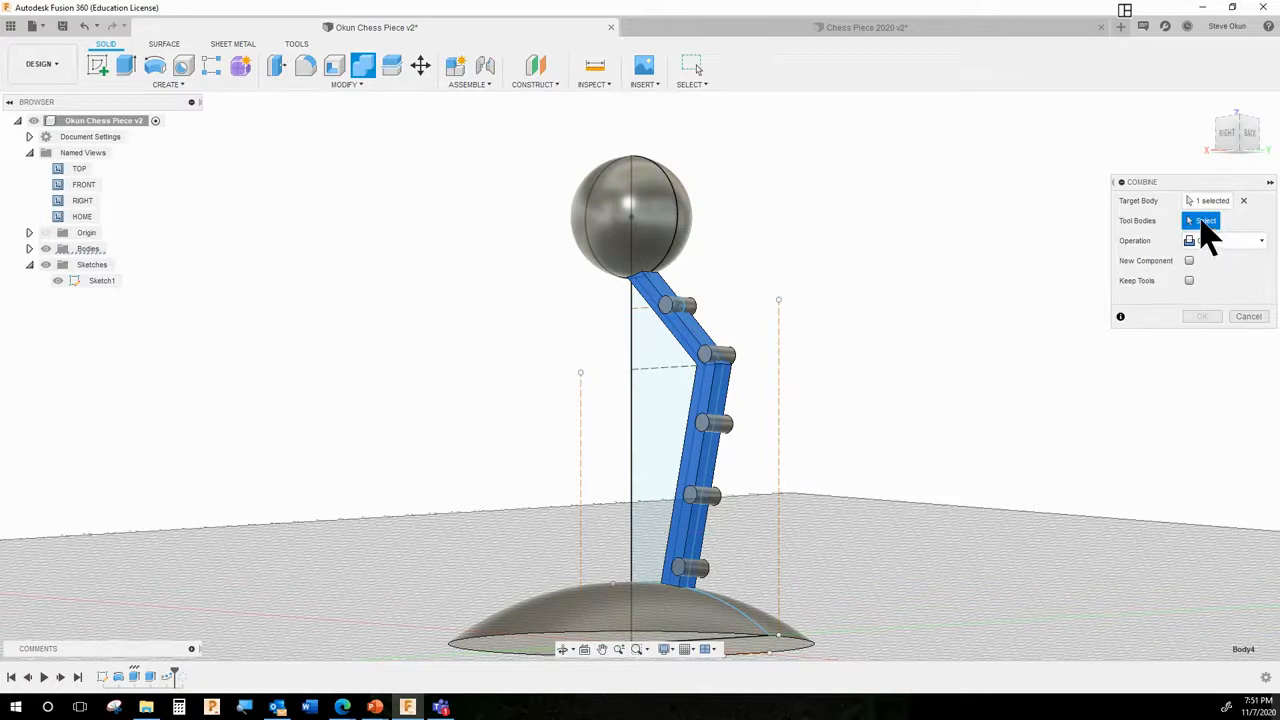
- Choose the five cylinders along the strut as tool bodies and cut them out of it with the operation Cut
left_click(690, 314)
left_click(726, 360)
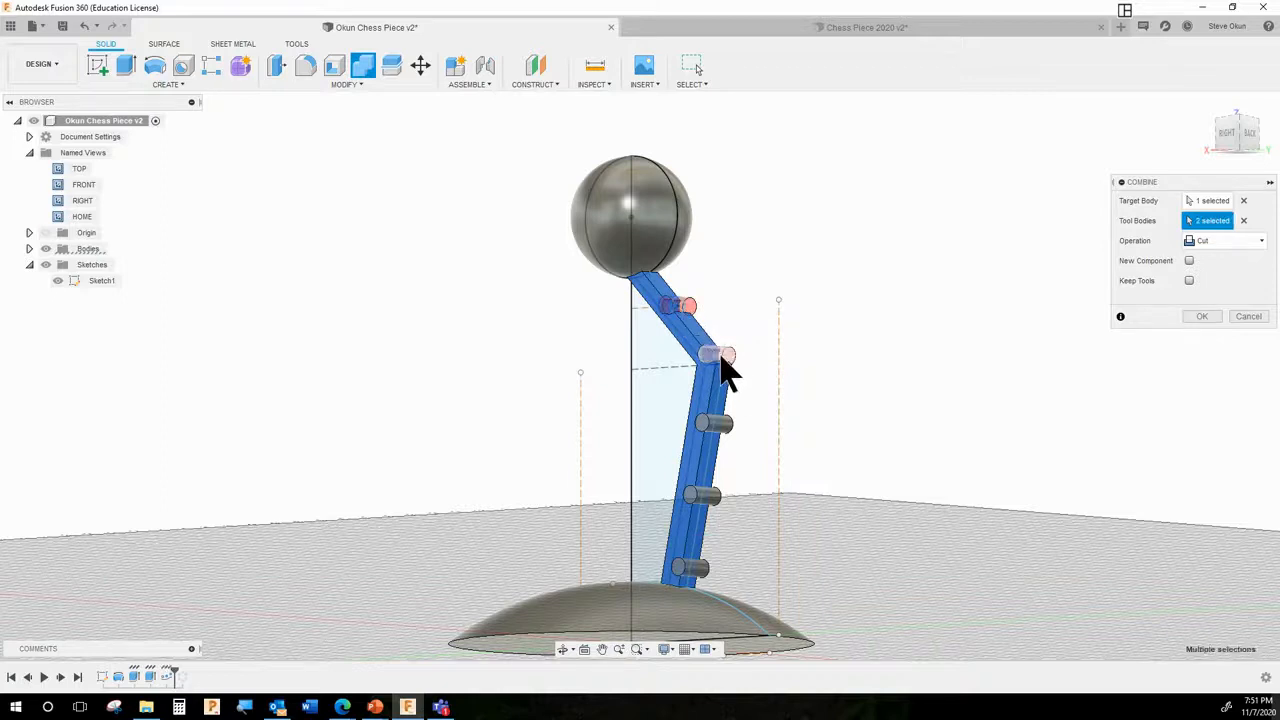
left_click(716, 427)
left_click(702, 497)
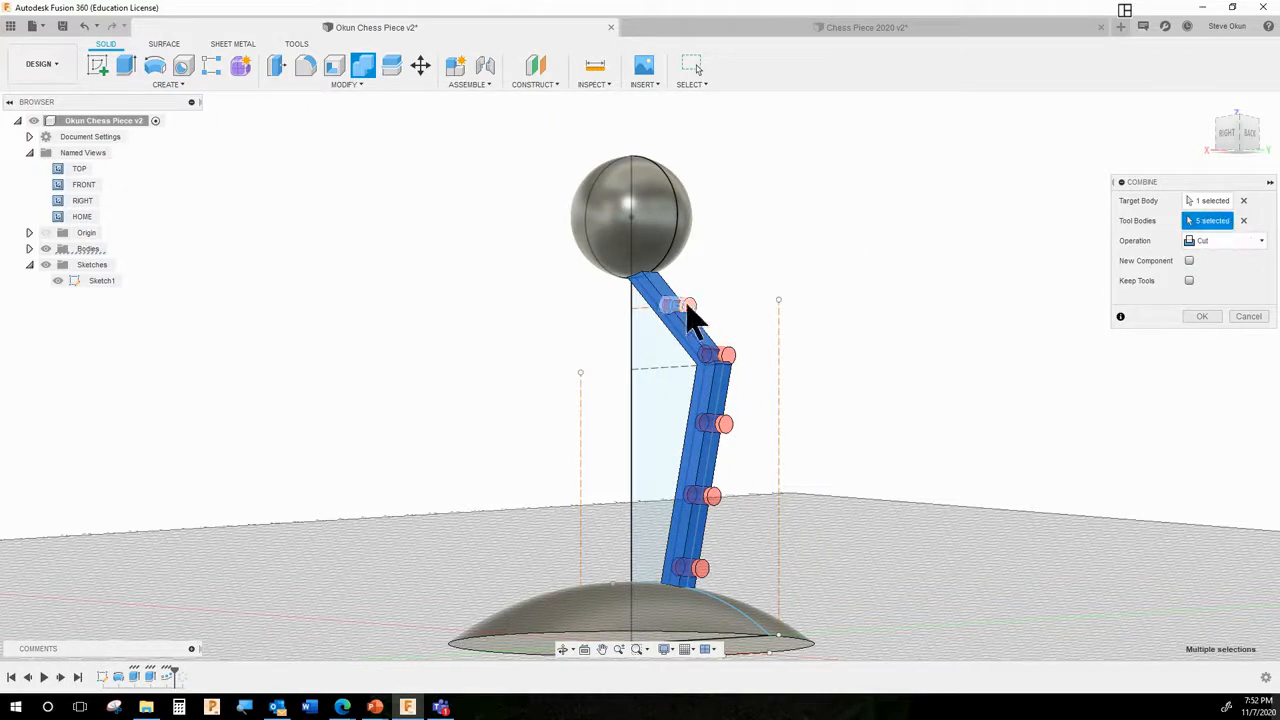
left_click(1232, 242)
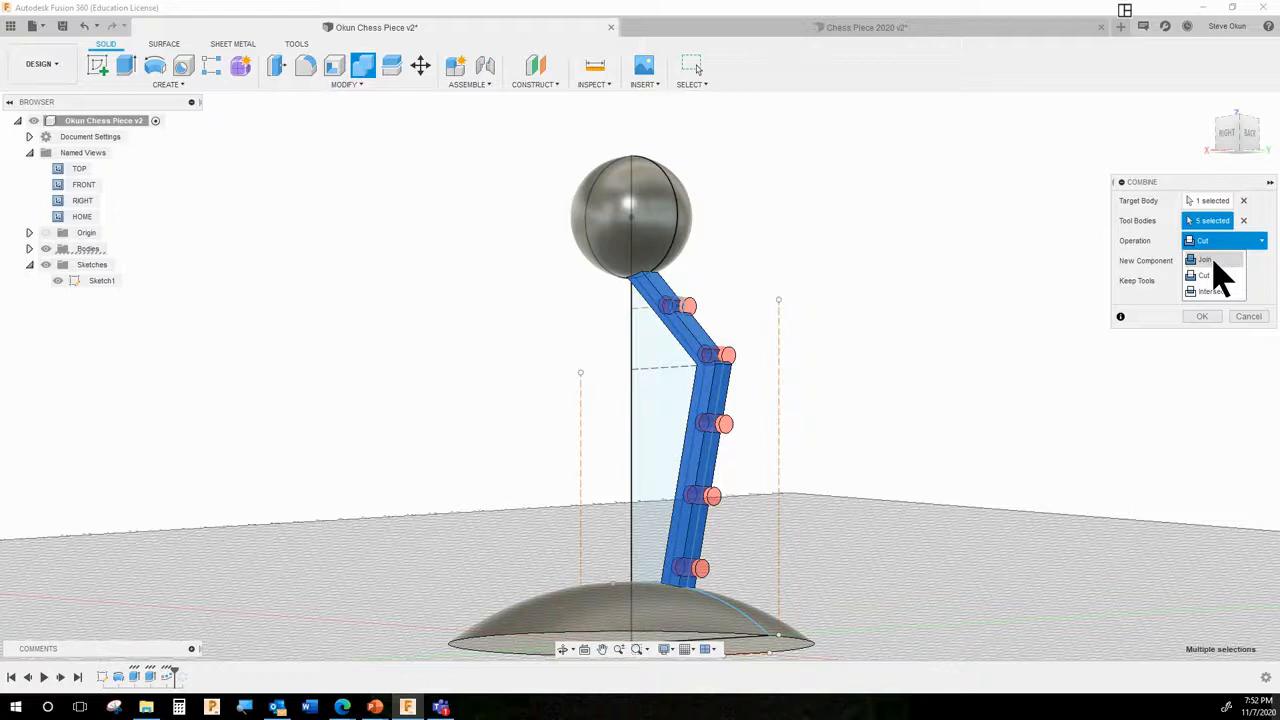
left_click(1214, 248)
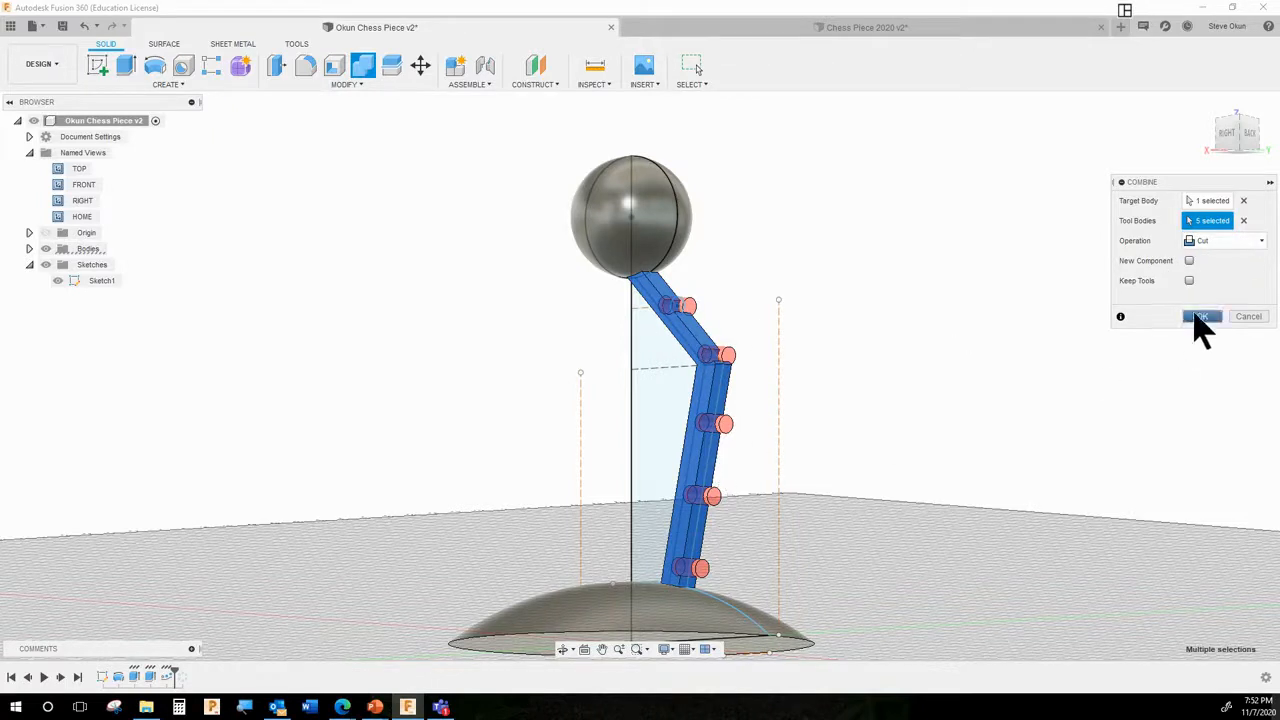
left_click(1197, 316)
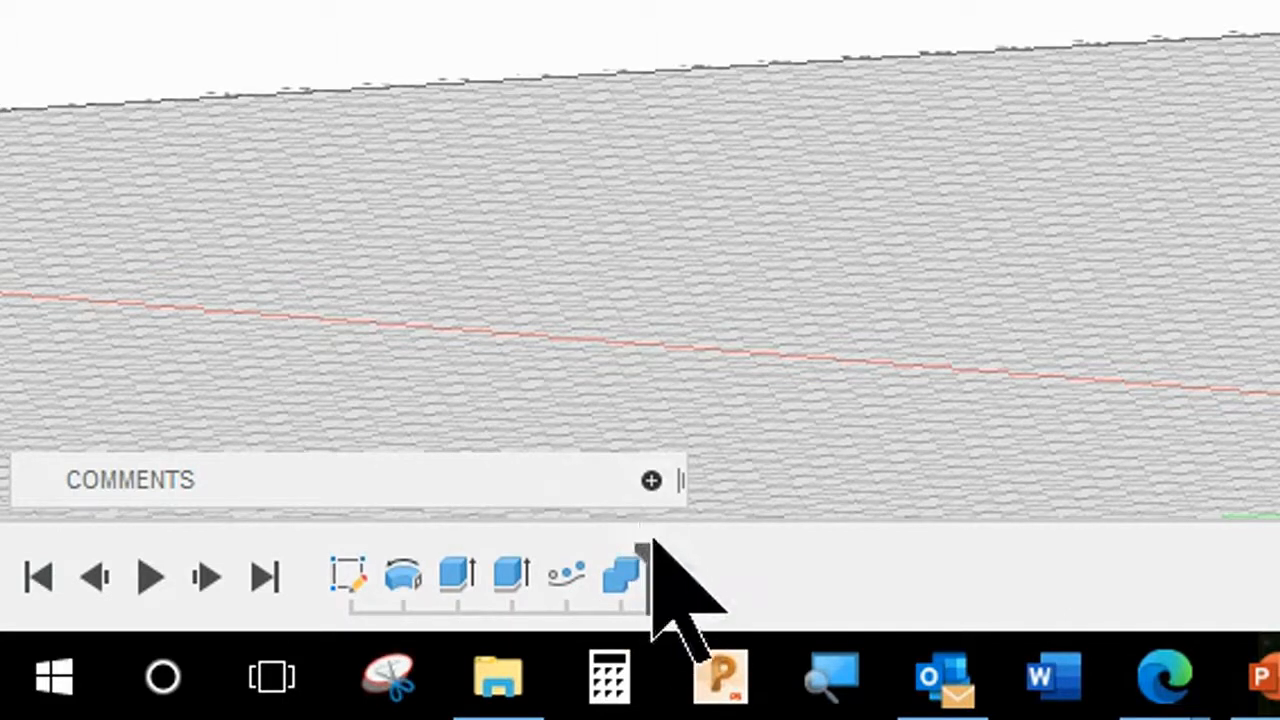
- Roll the timeline forward past the circular pattern so the notched strut is repeated around the piece
left_click_drag(648, 549, 700, 549)
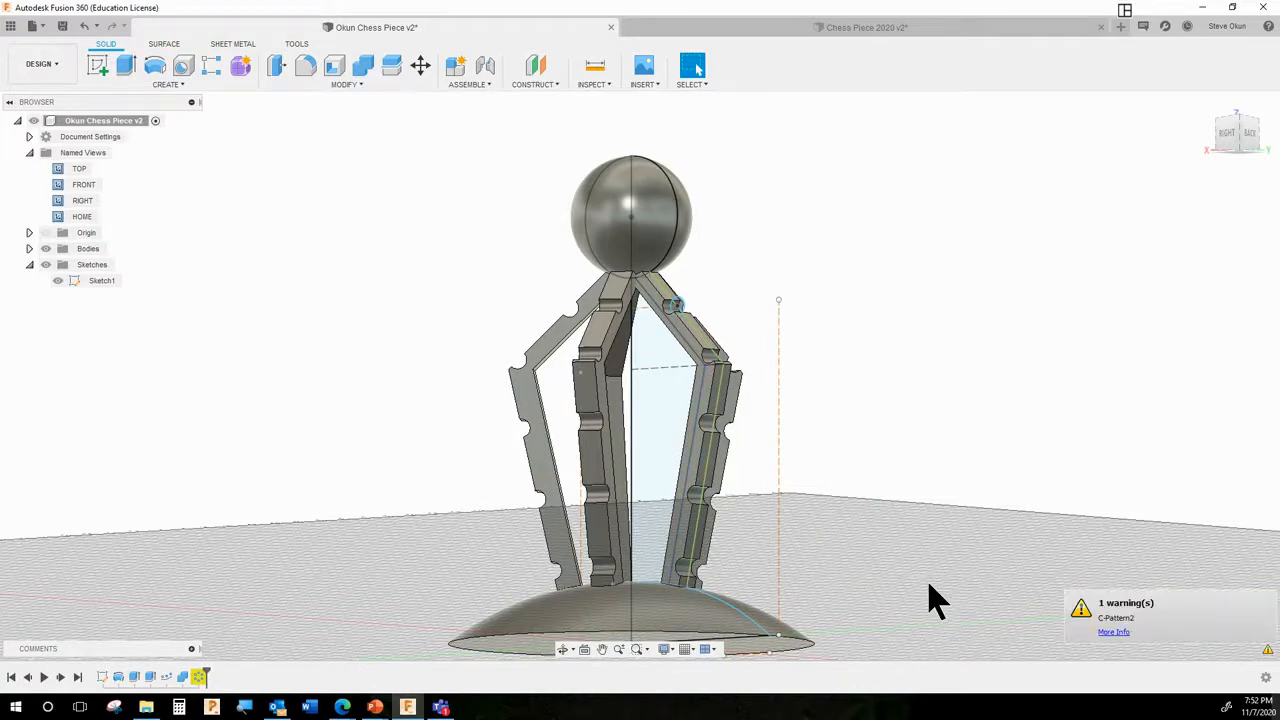
scroll(897, 625, "down", 1)
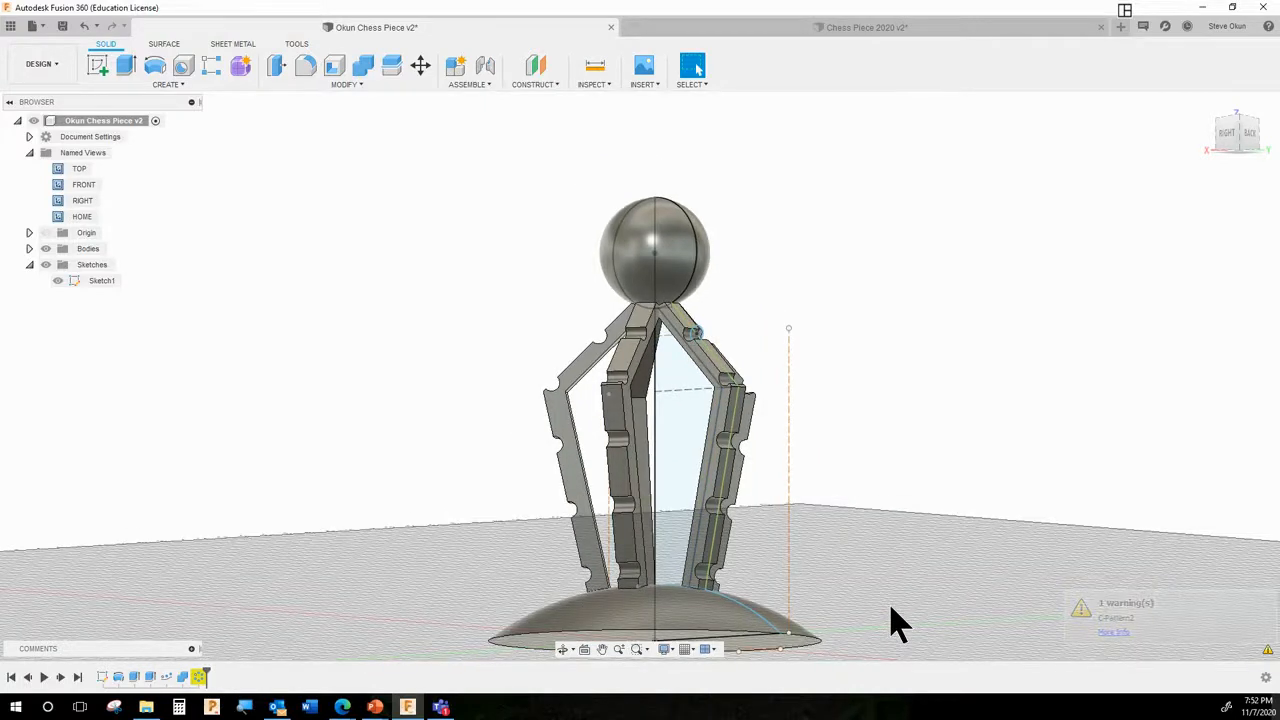
scroll(466, 594, "down", 1)
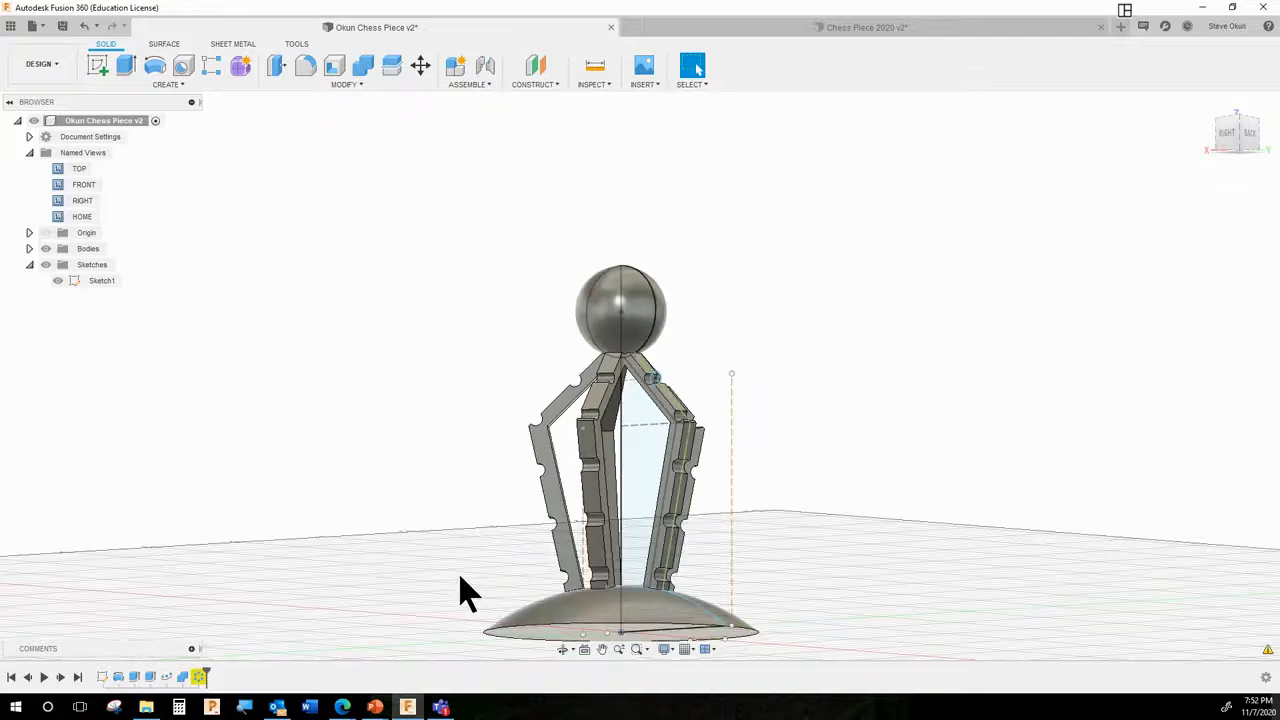
scroll(466, 594, "down", 1)
scroll(703, 325, "up", 1)
scroll(706, 322, "down", 2)
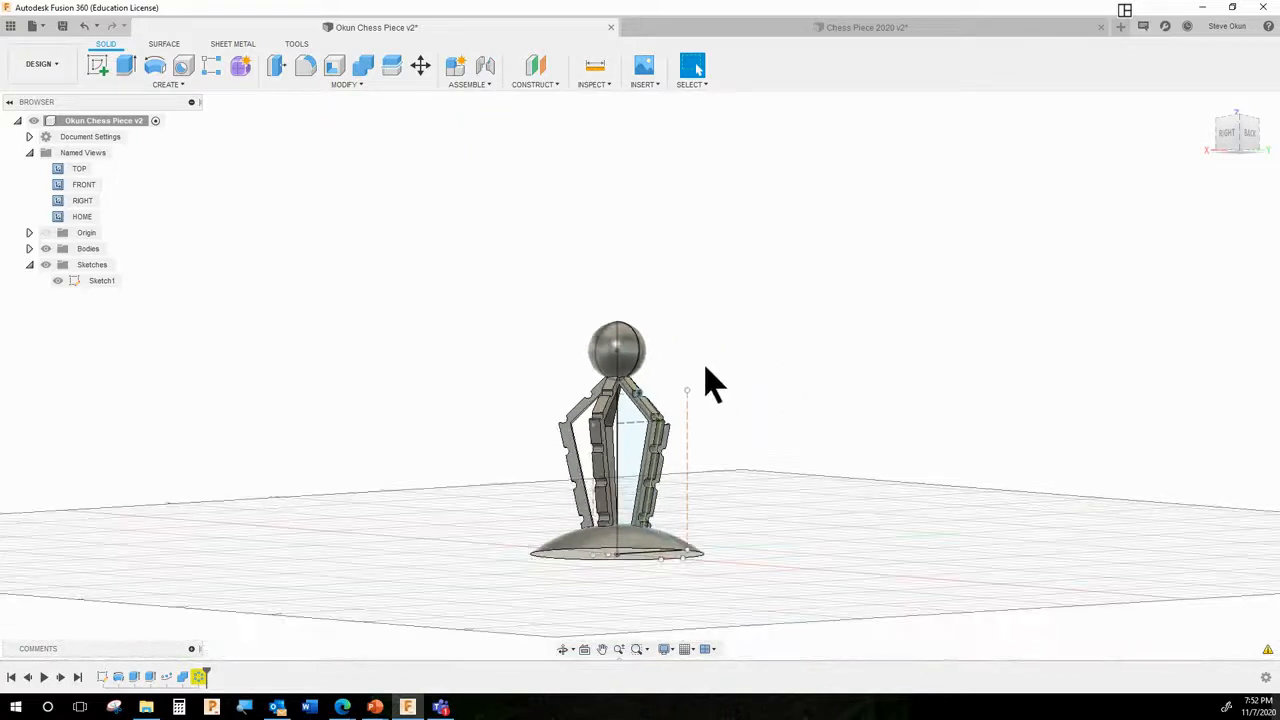
scroll(654, 474, "up", 3)
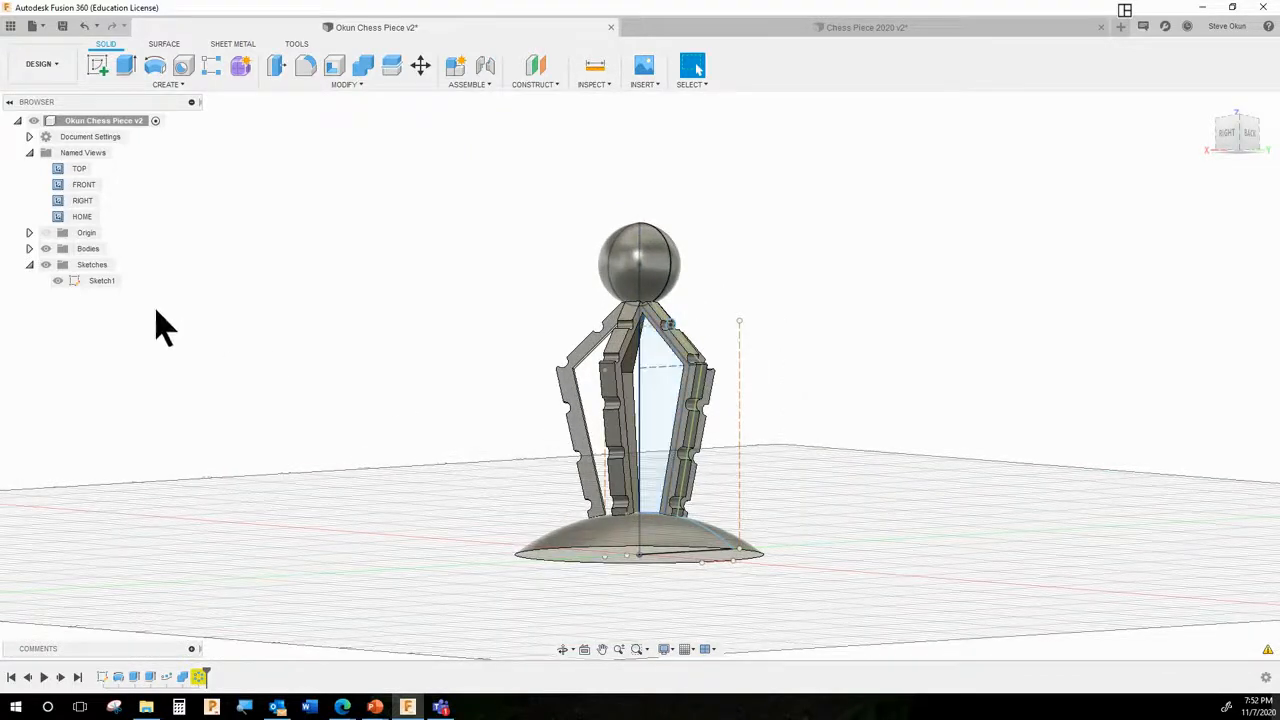
- Hide Sketch1 and set the visual style of the model to Shaded
left_click(57, 281)
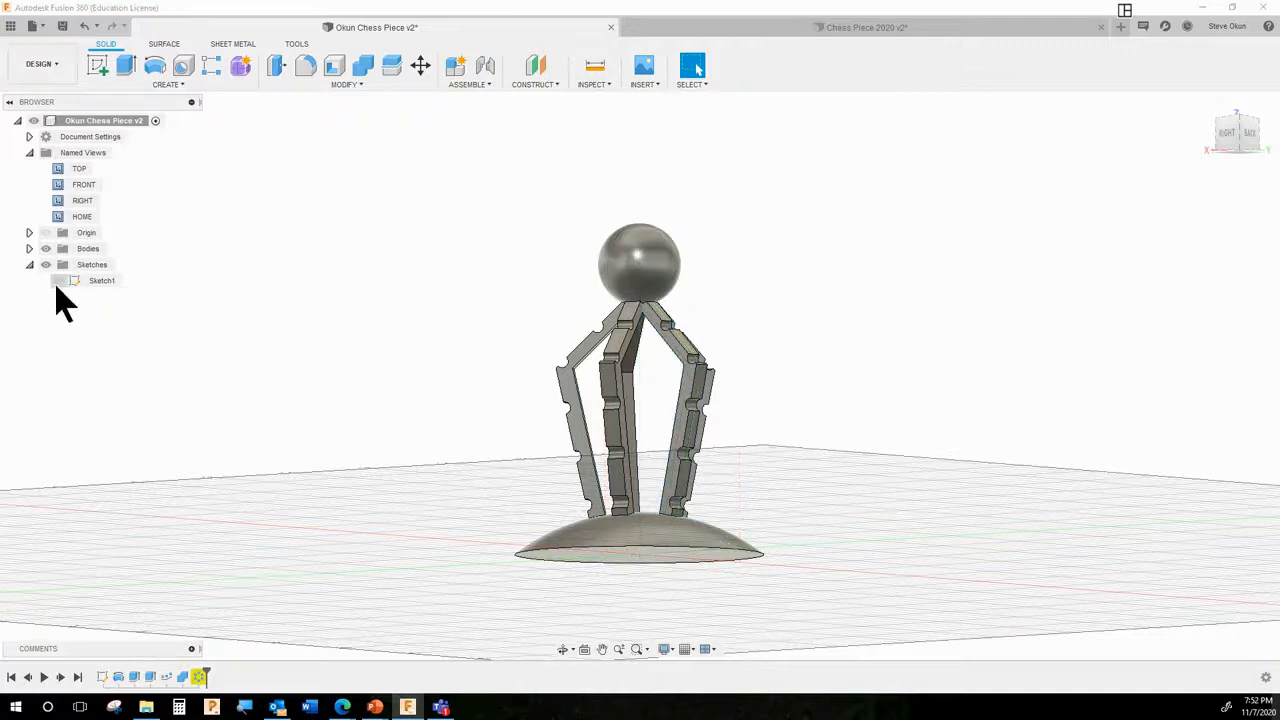
left_click(669, 652)
mouse_move(700, 528)
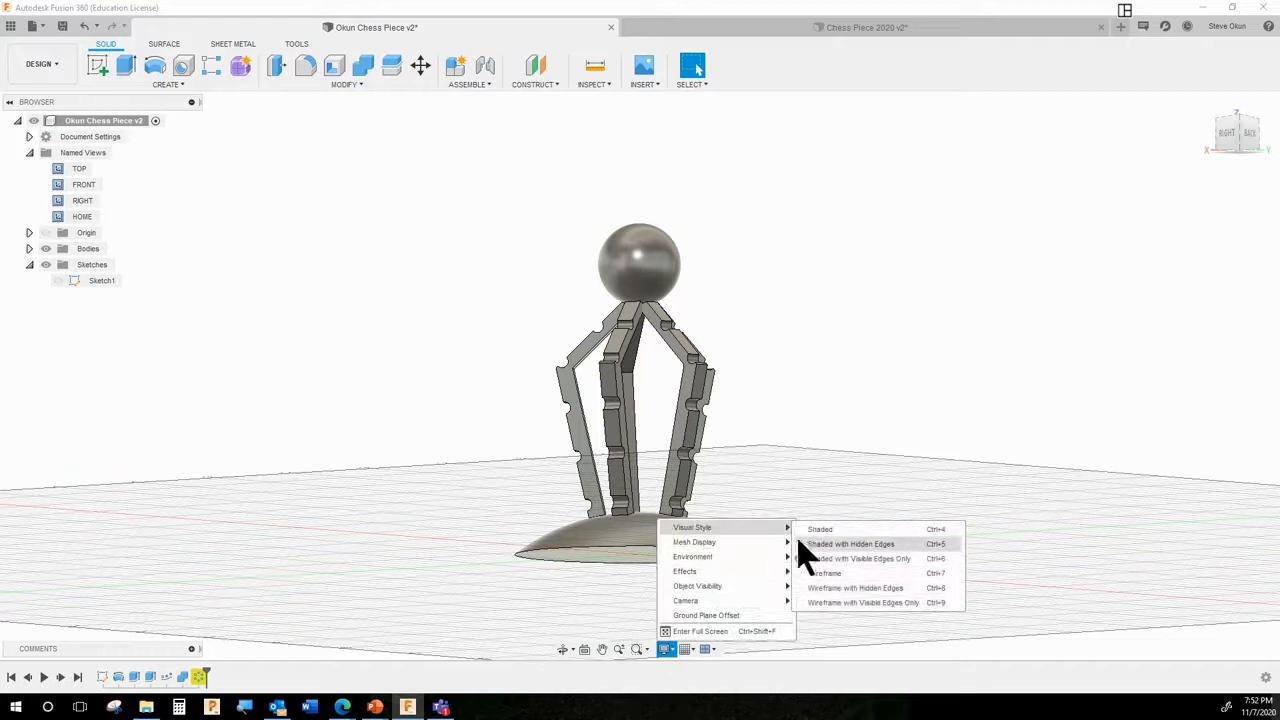
left_click(823, 530)
mouse_move(851, 514)
middle_mouse_down("shift")
mouse_move(814, 514)
mouse_move(842, 516)
middle_mouse_up("shift")
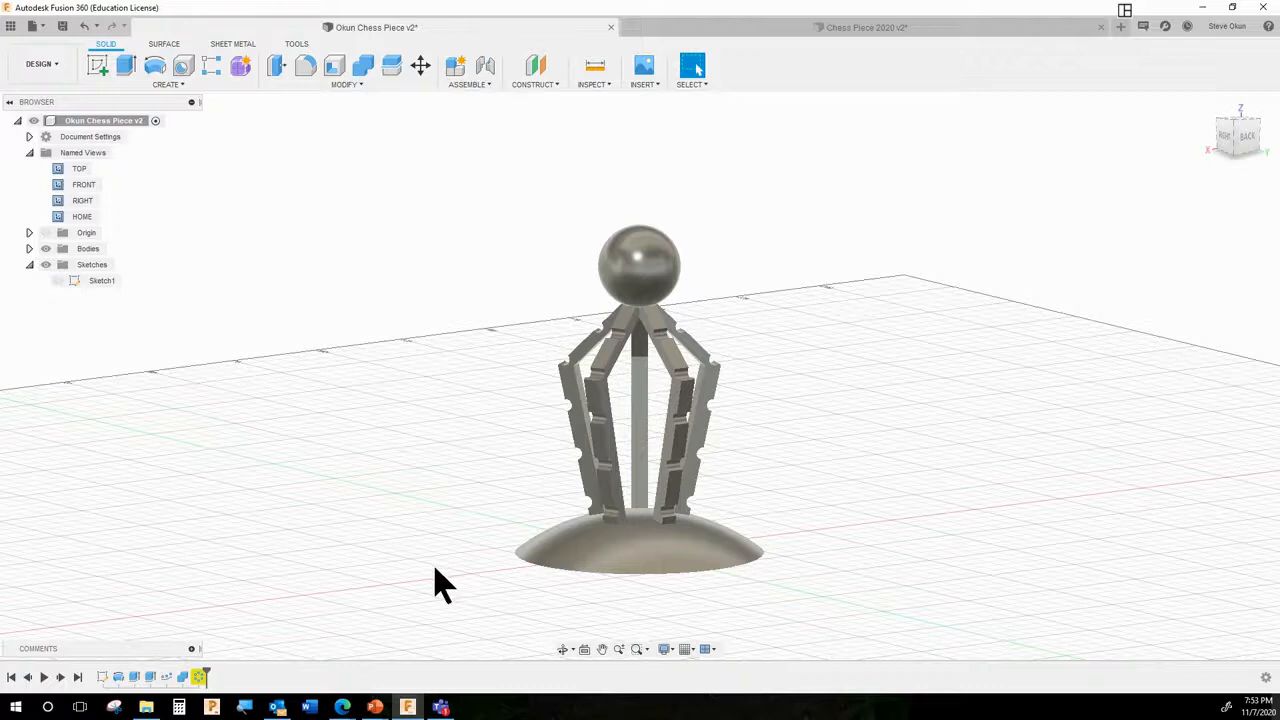
mouse_move(353, 696)
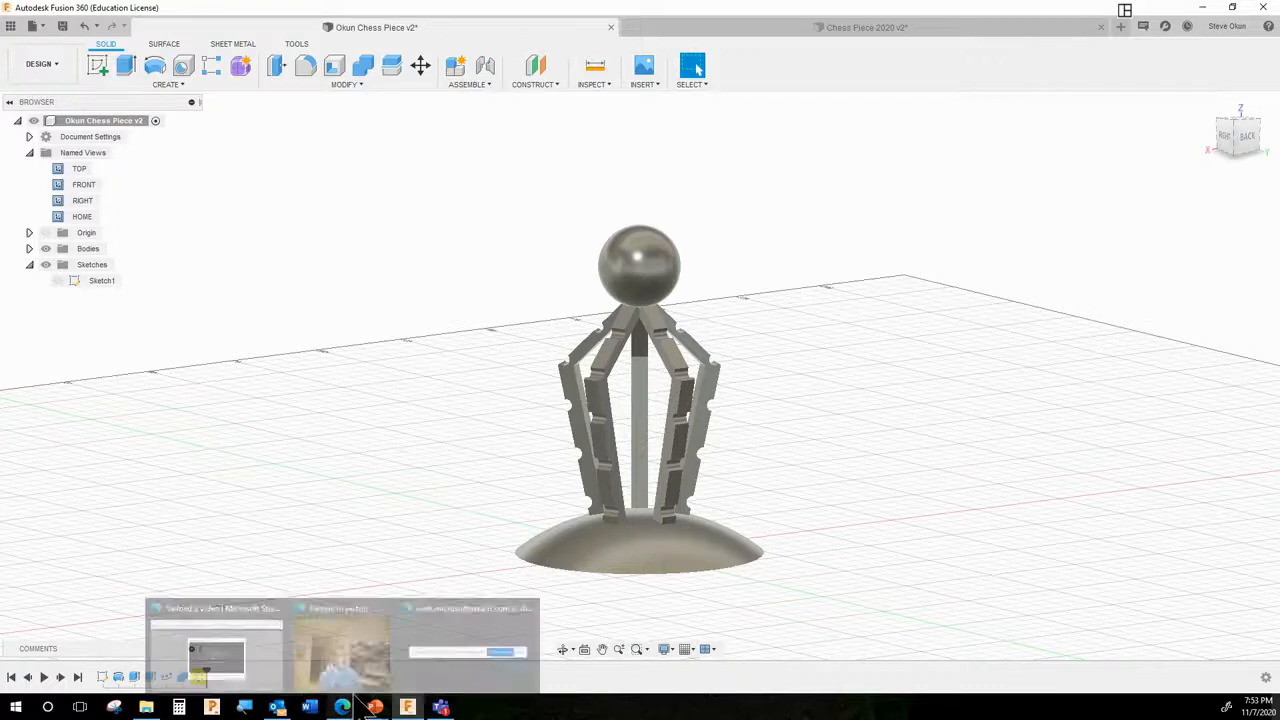